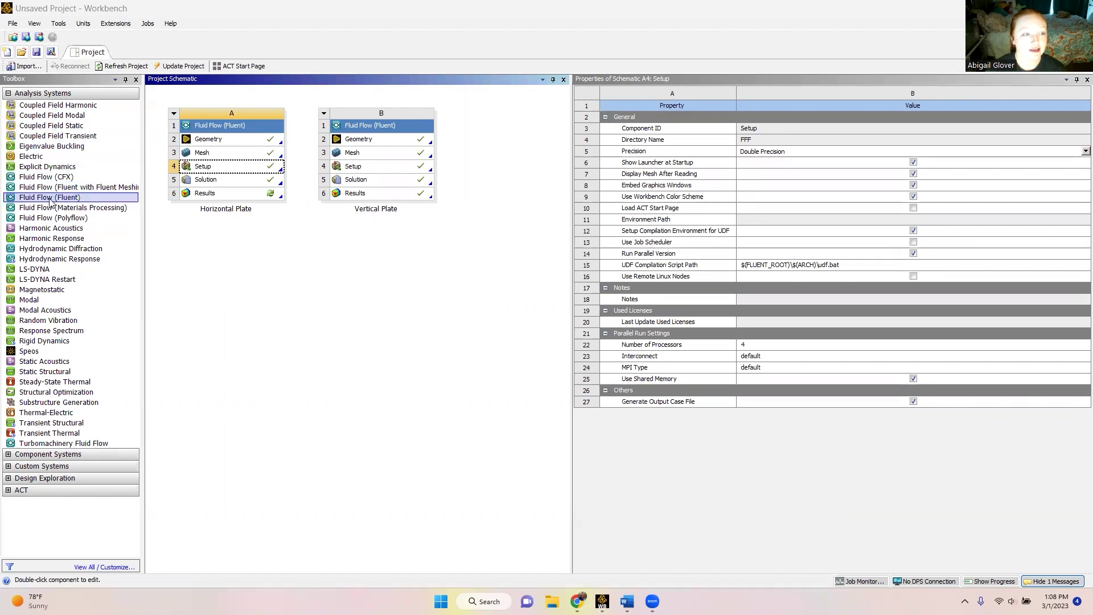
Step: Add a third Fluid Flow (Fluent) system with 2D geometry analysis type and start a new DesignModeler geometry
left_click_drag(55, 200, 504, 148)
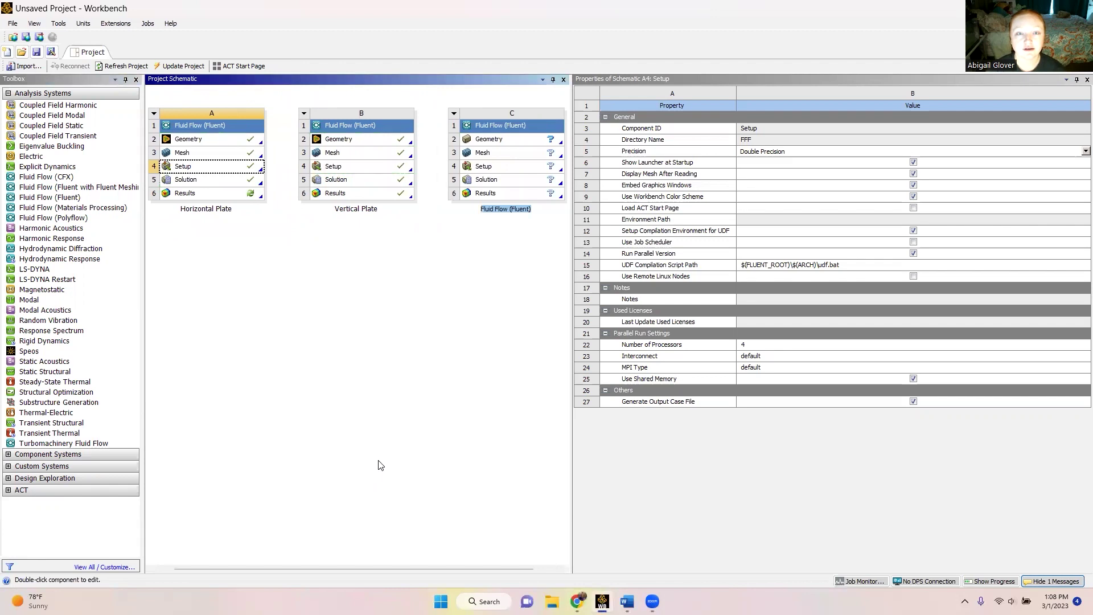
left_click(514, 146)
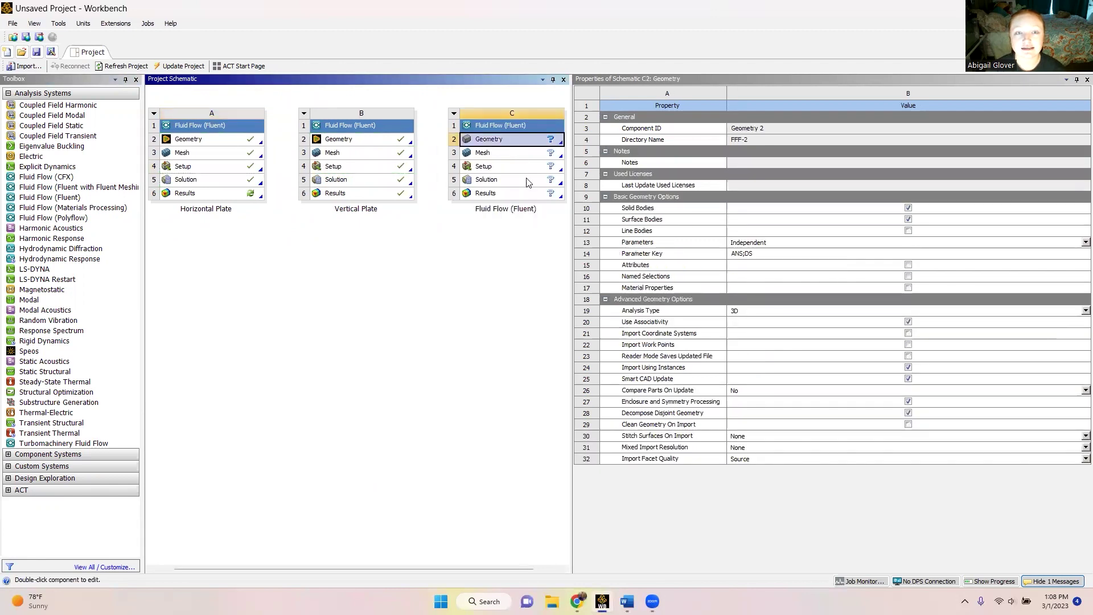
left_click(914, 312)
left_click(820, 312)
left_click(733, 331)
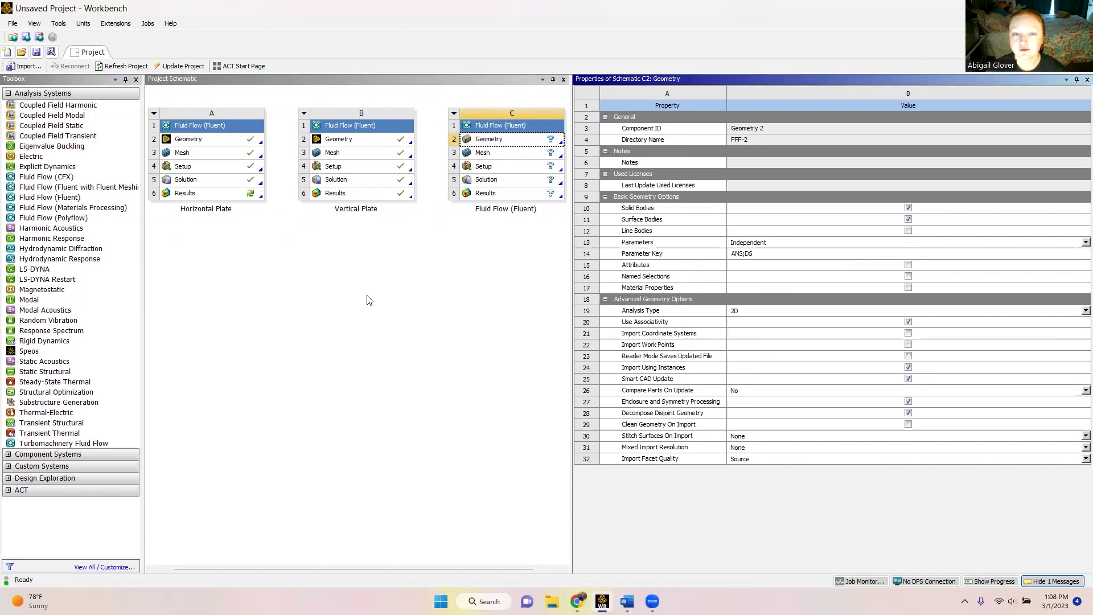
right_click(490, 139)
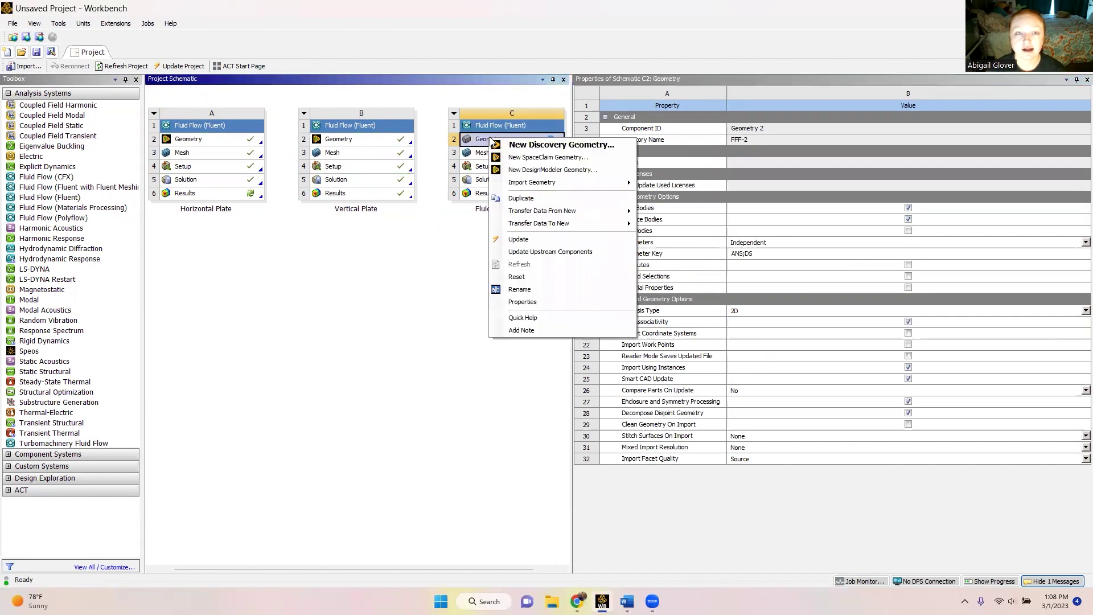
left_click(541, 170)
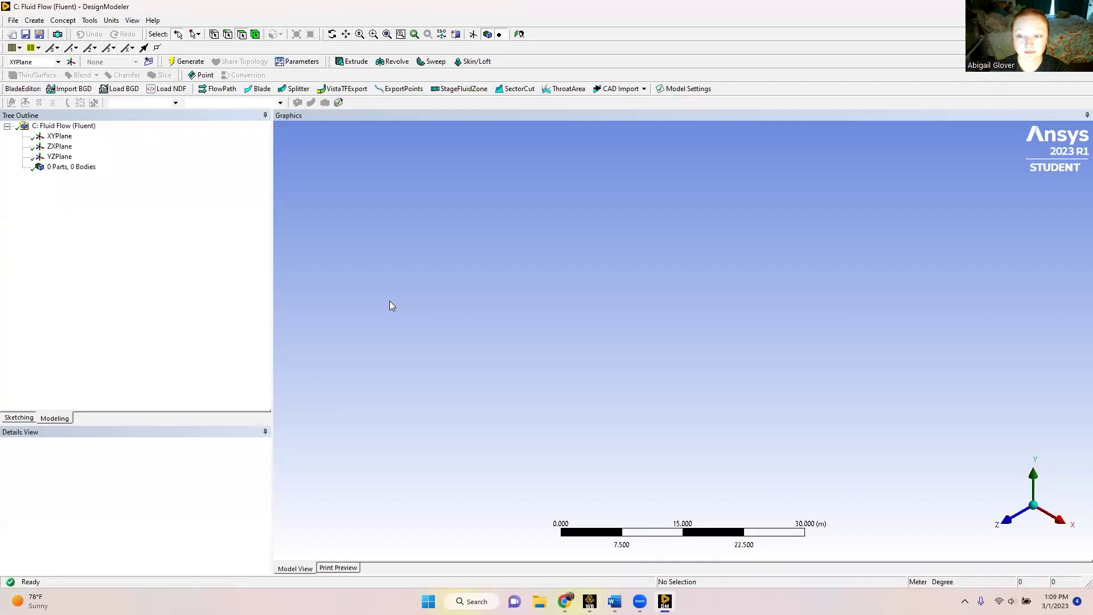
Step: Look onto the XYPlane and pick the Rectangle by 3 Points sketch tool
left_click(1008, 520)
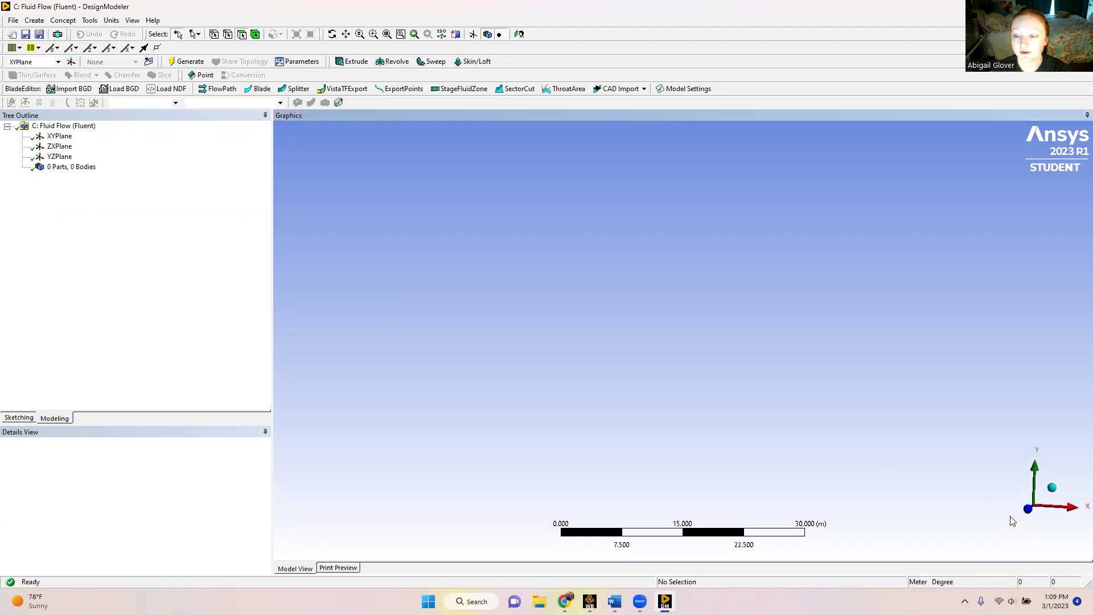
left_click(59, 136)
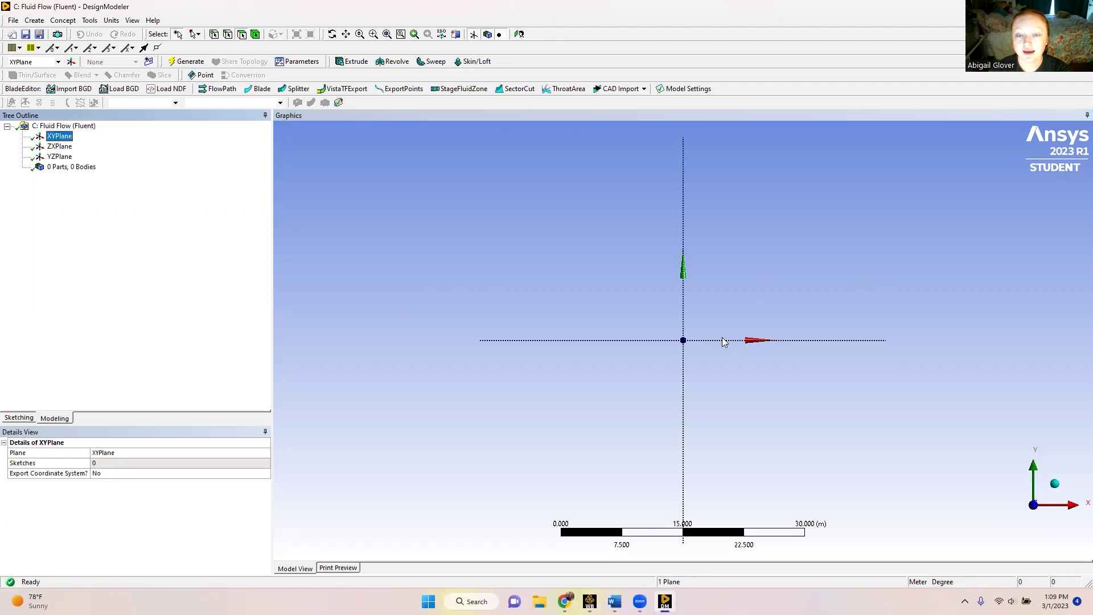
scroll(722, 340, "up", 3)
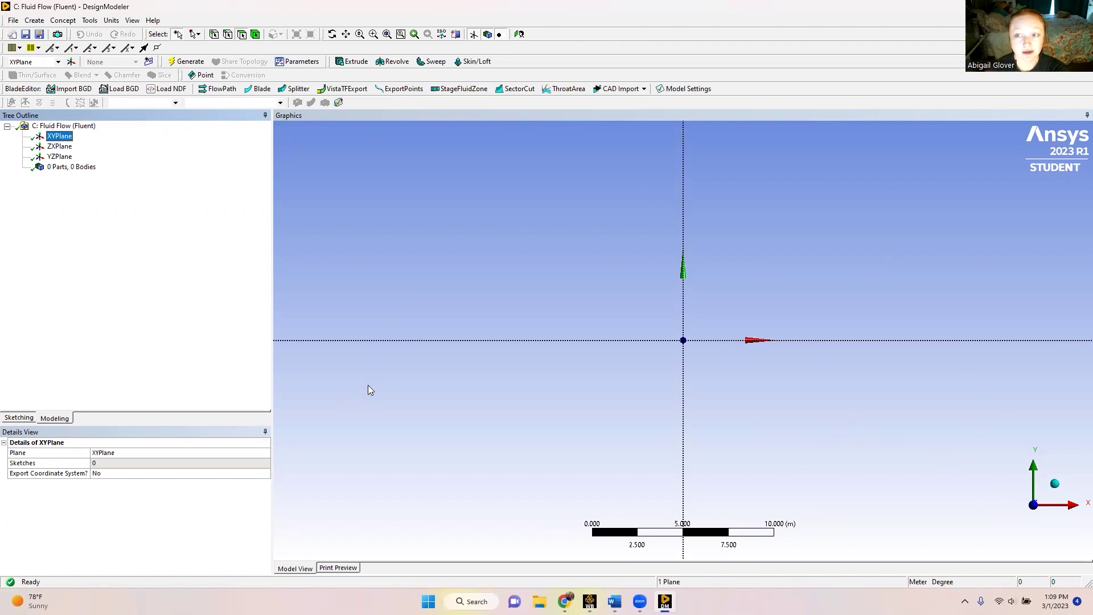
left_click(18, 418)
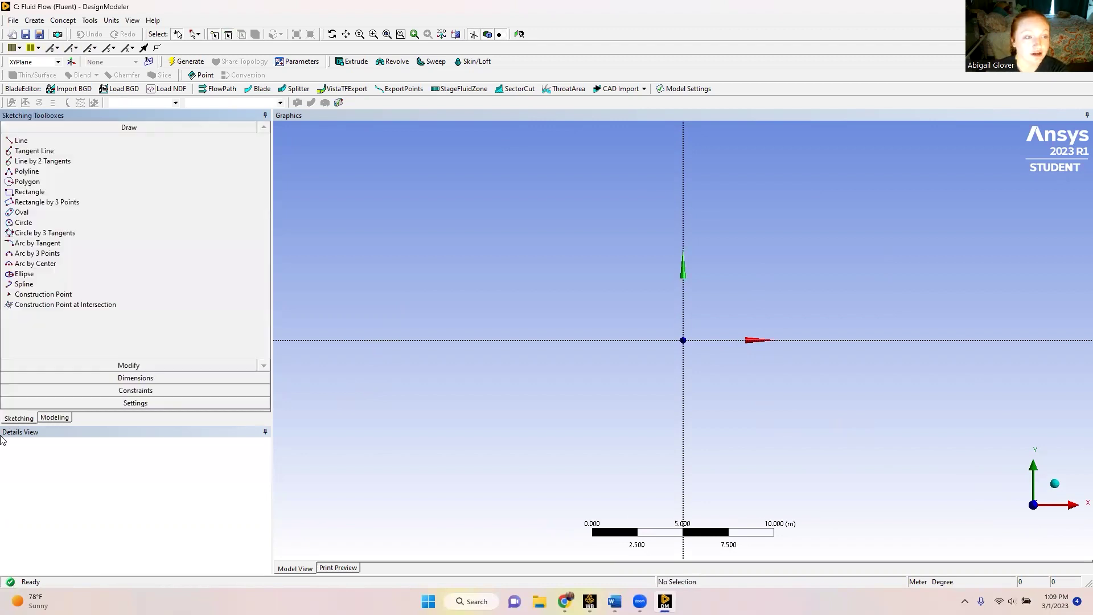
left_click(38, 203)
scroll(699, 342, "up", 5)
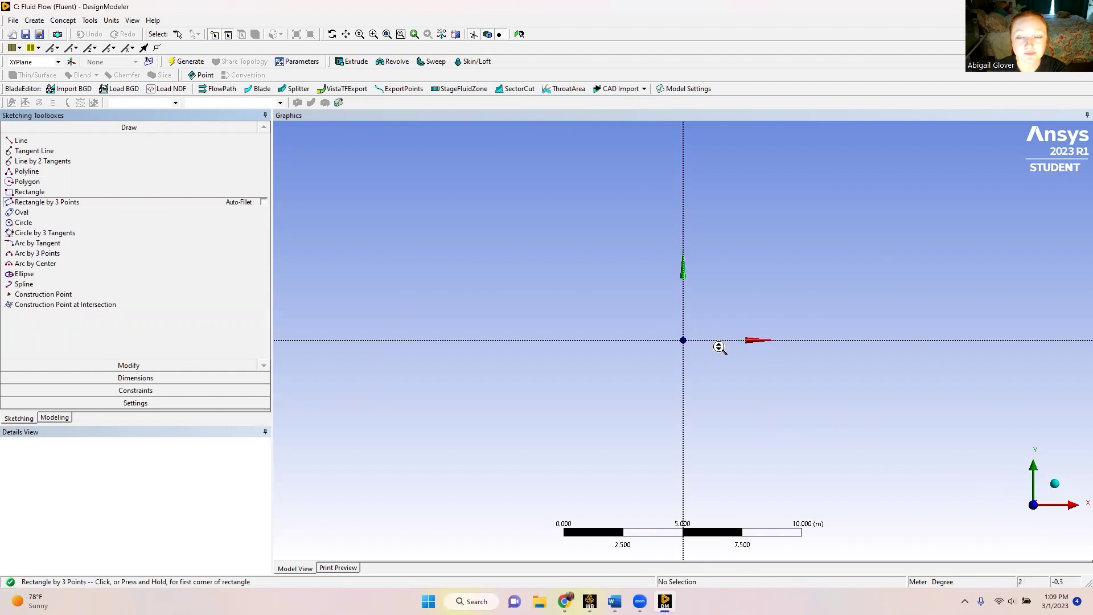
Step: Switch model units to centimetres and place the first rectangle corner at the origin
left_click(110, 21)
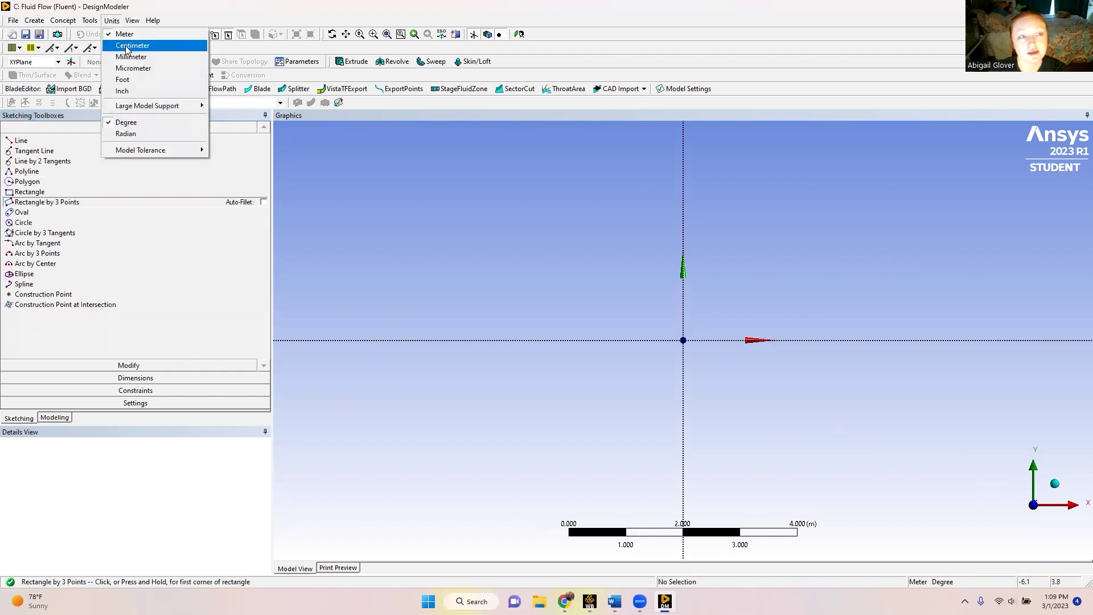
left_click(128, 46)
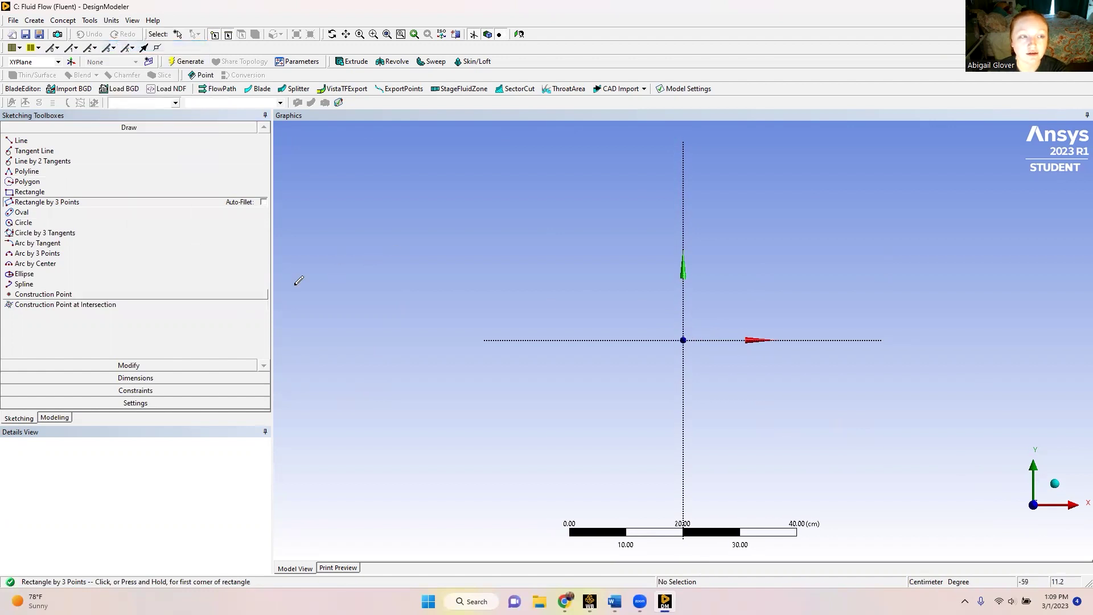
left_click(684, 341)
Step: Finish the tilted rectangle and dimension its short edge L1 to 0.1 cm
left_click(659, 369)
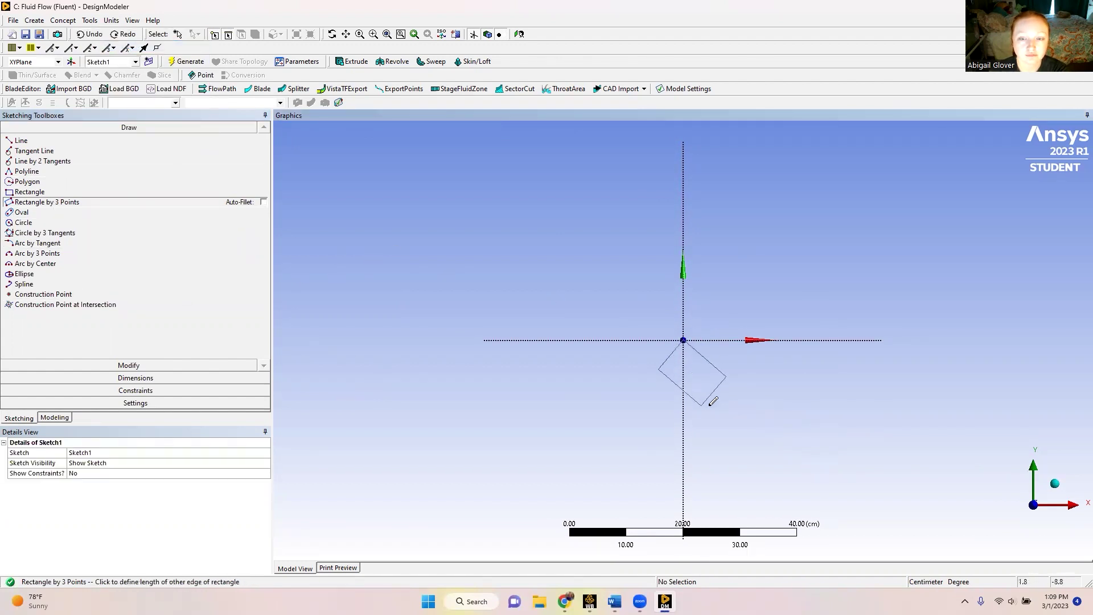
left_click(835, 492)
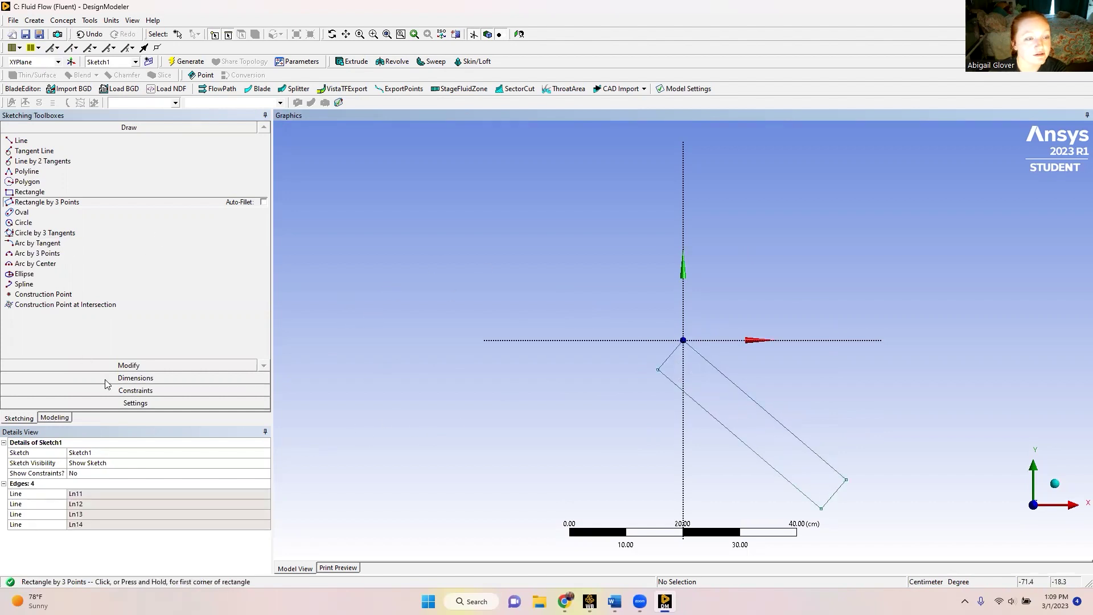
left_click(122, 378)
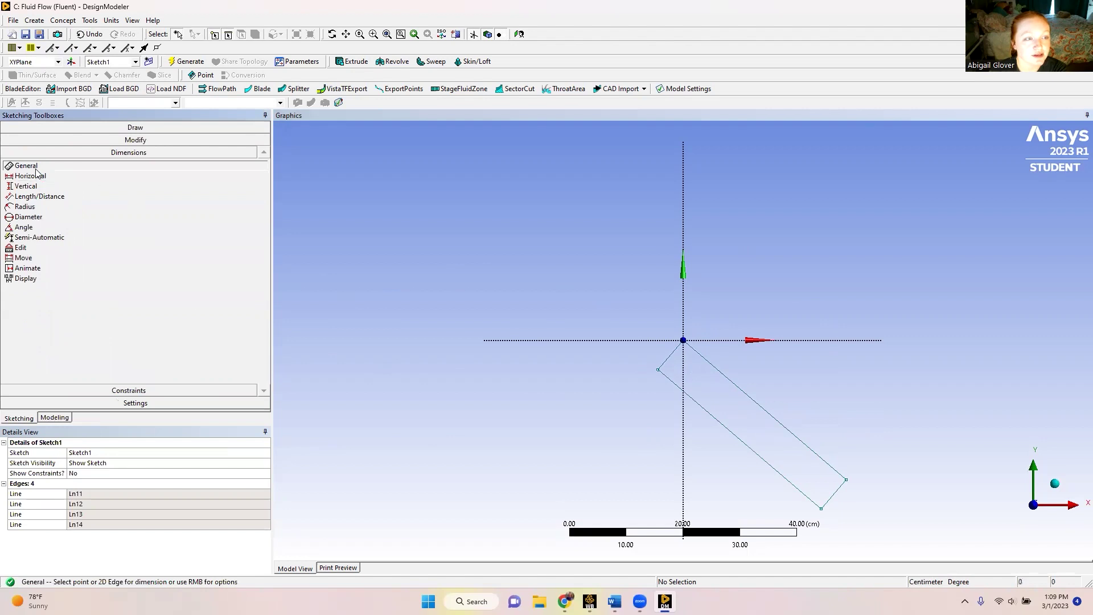
left_click(683, 341)
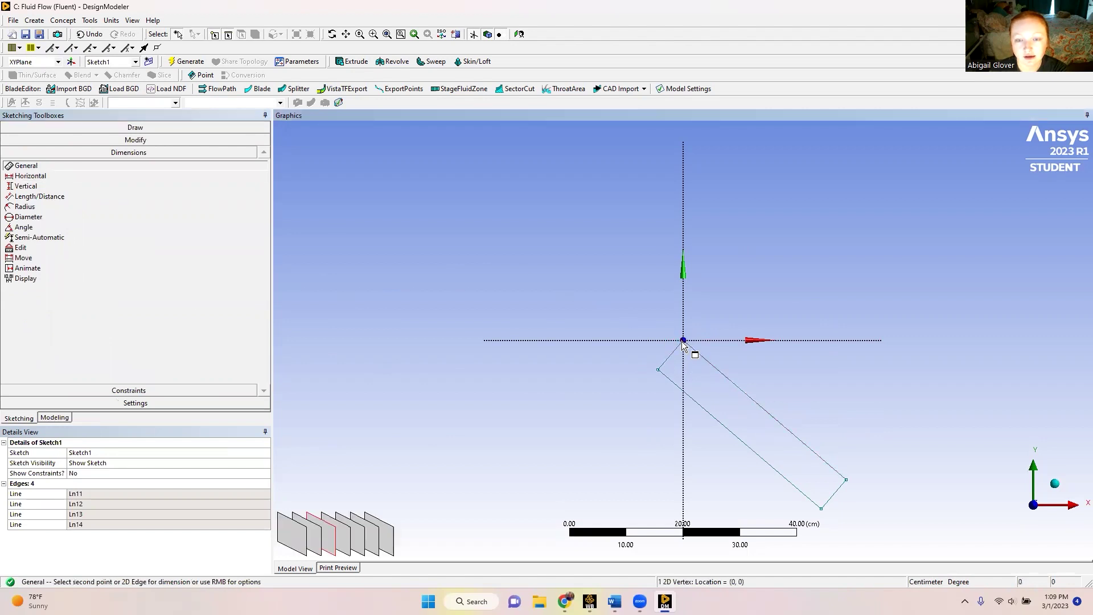
left_click(657, 370)
left_click(619, 341)
left_click(86, 493)
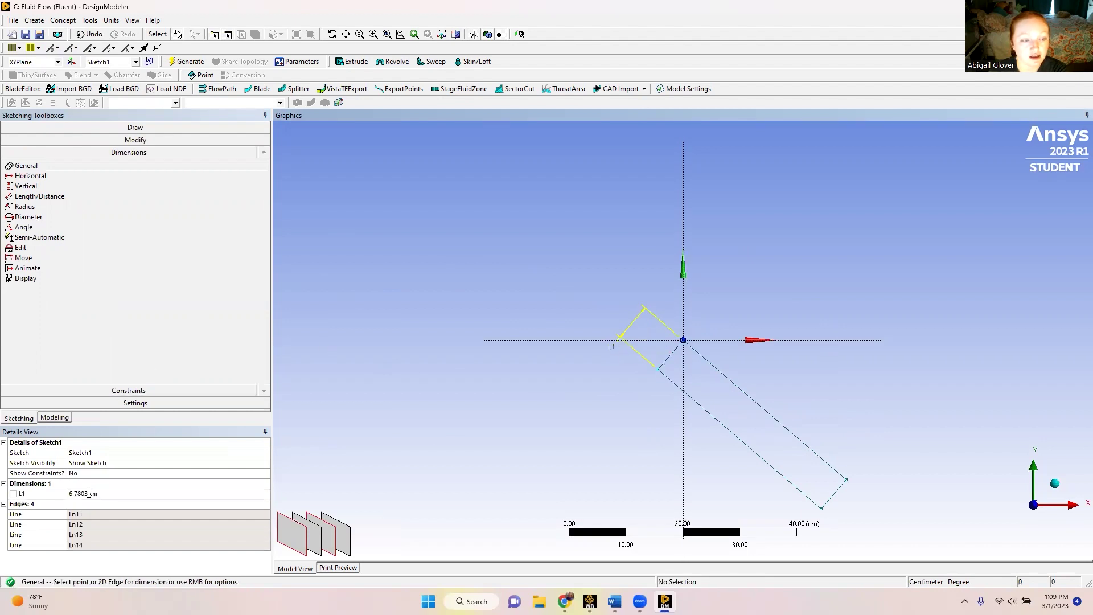
type("0.1")
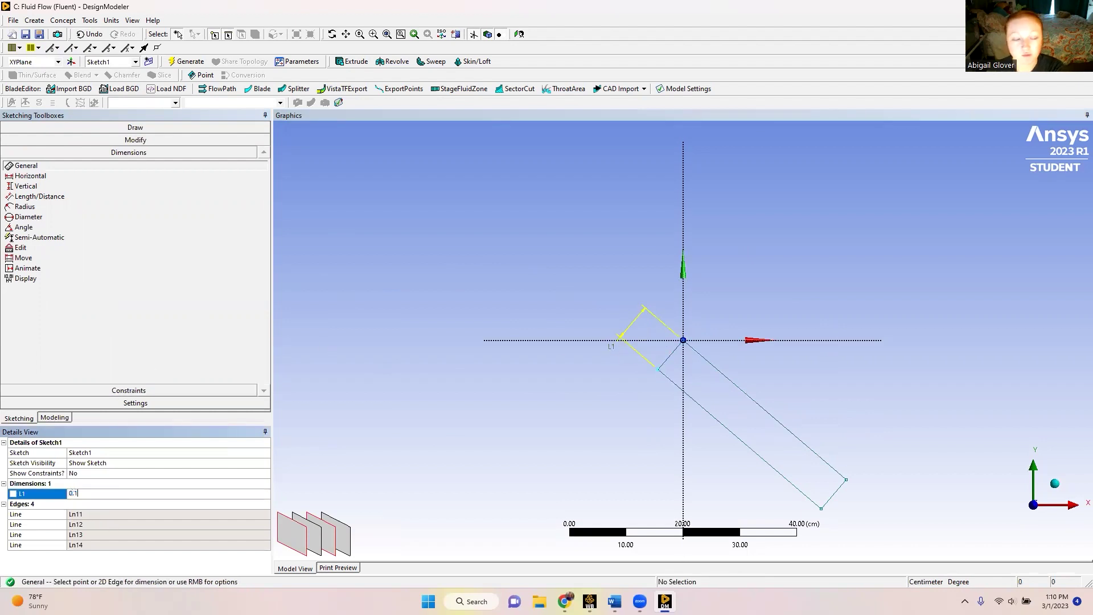
key("Return")
Step: Add an over-constraining dimension L2 near the origin, then delete it
scroll(654, 359, "up", 10)
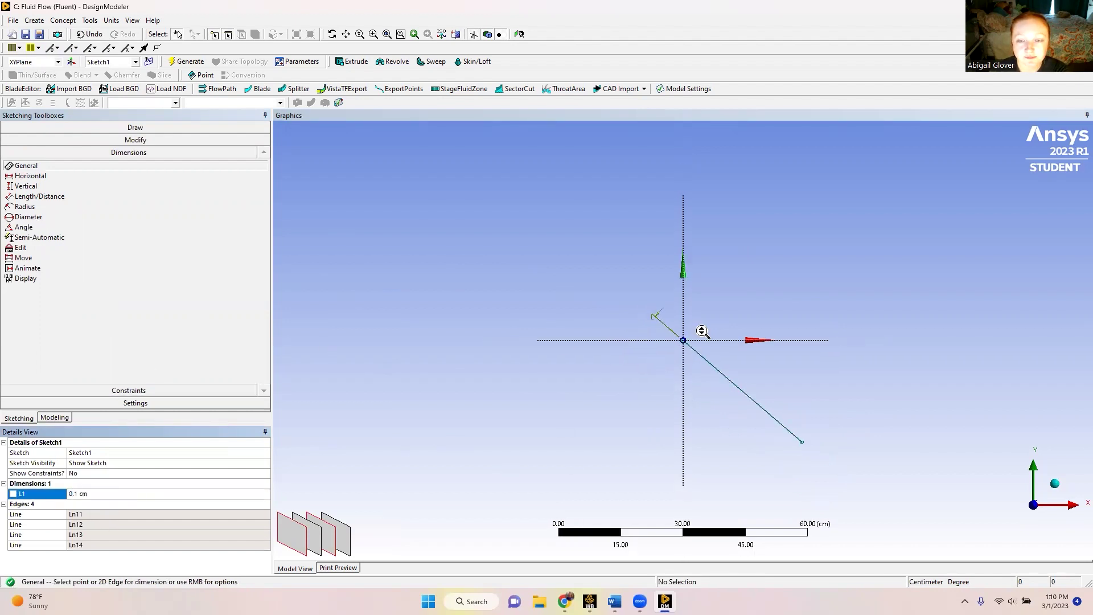
scroll(689, 356, "up", 2)
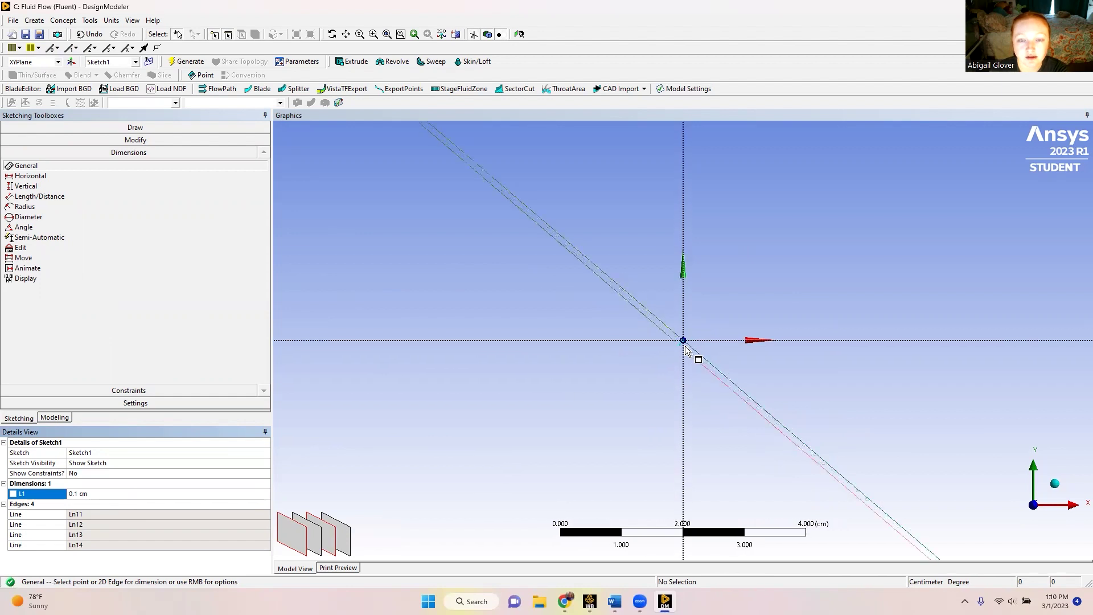
left_click(682, 340)
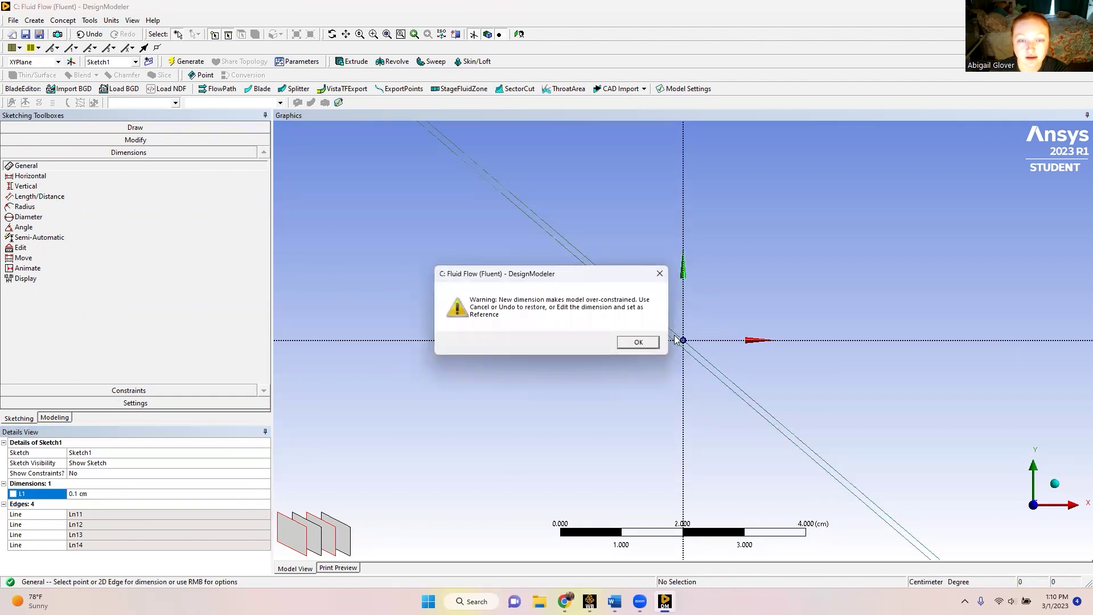
left_click(638, 342)
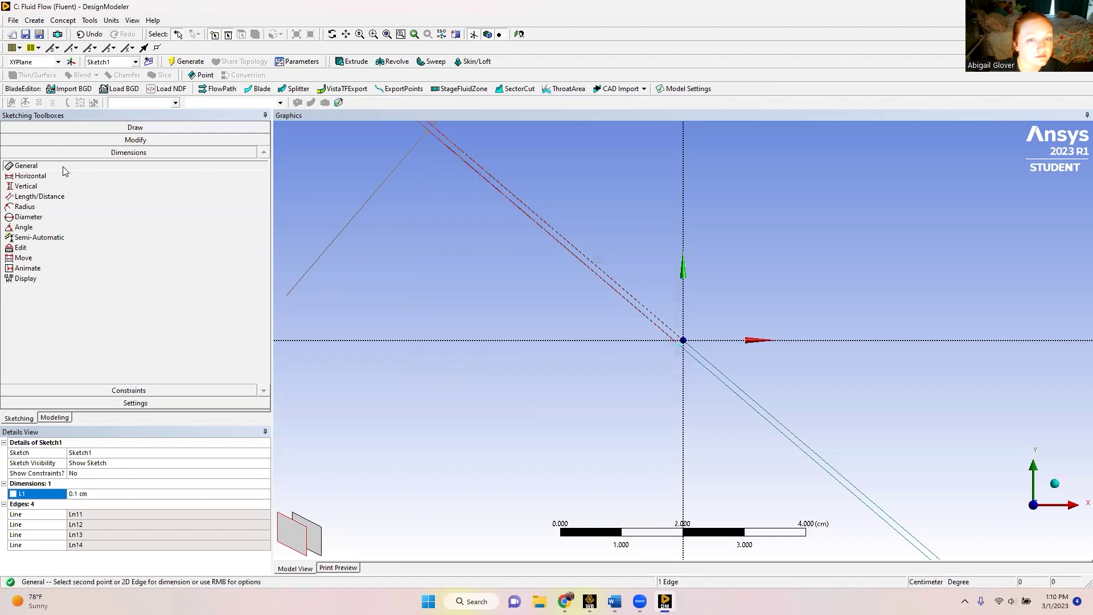
left_click(614, 329)
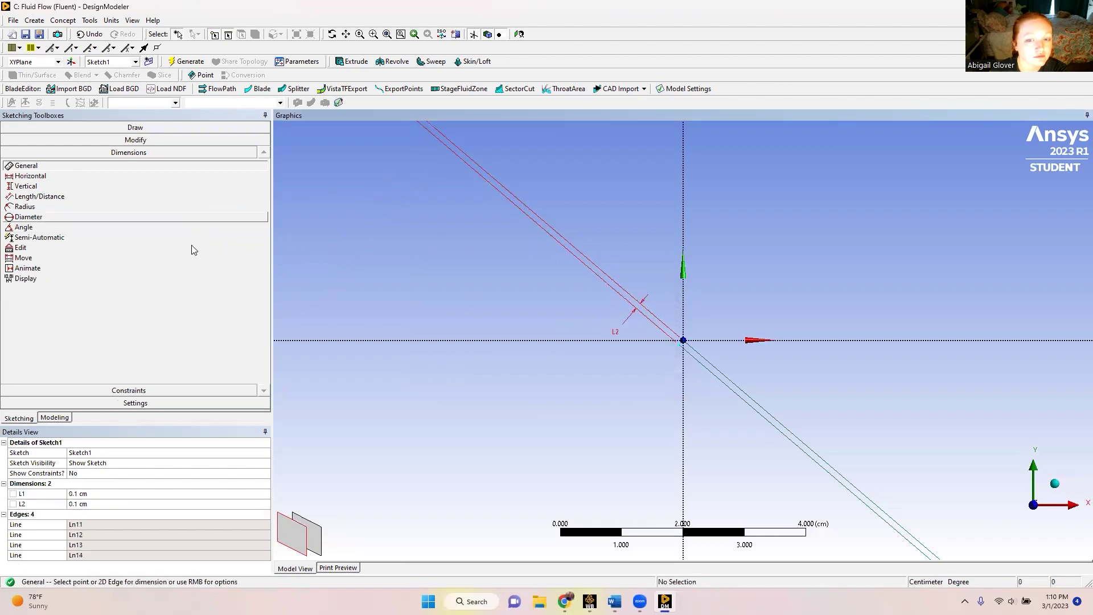
left_click(35, 503)
right_click(36, 504)
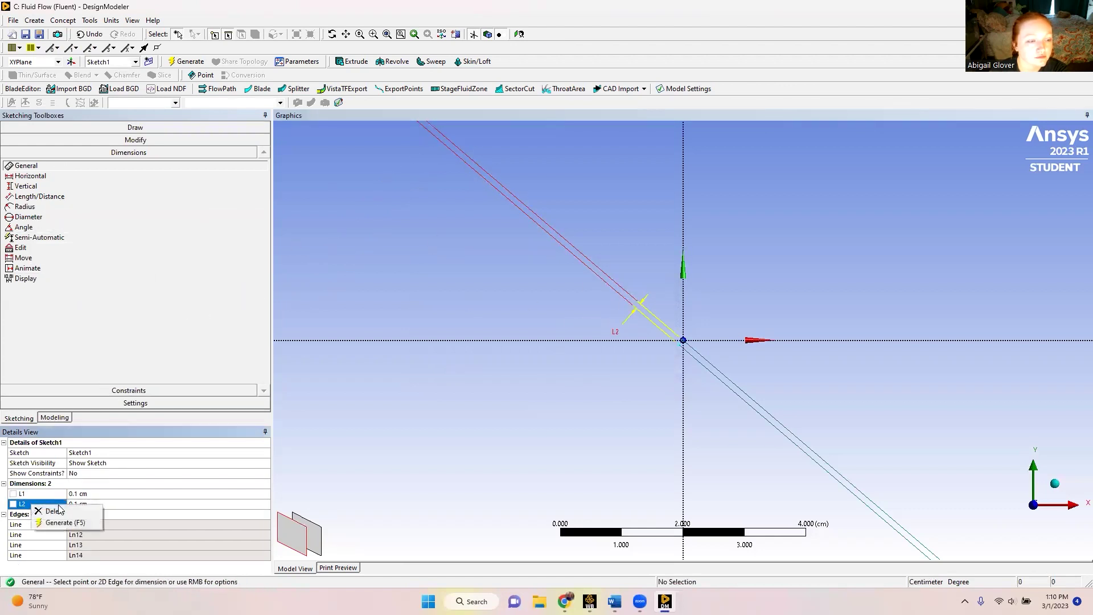
left_click(57, 510)
Step: Start a new general dimension at the origin and bring the whole plate into view
left_click(63, 166)
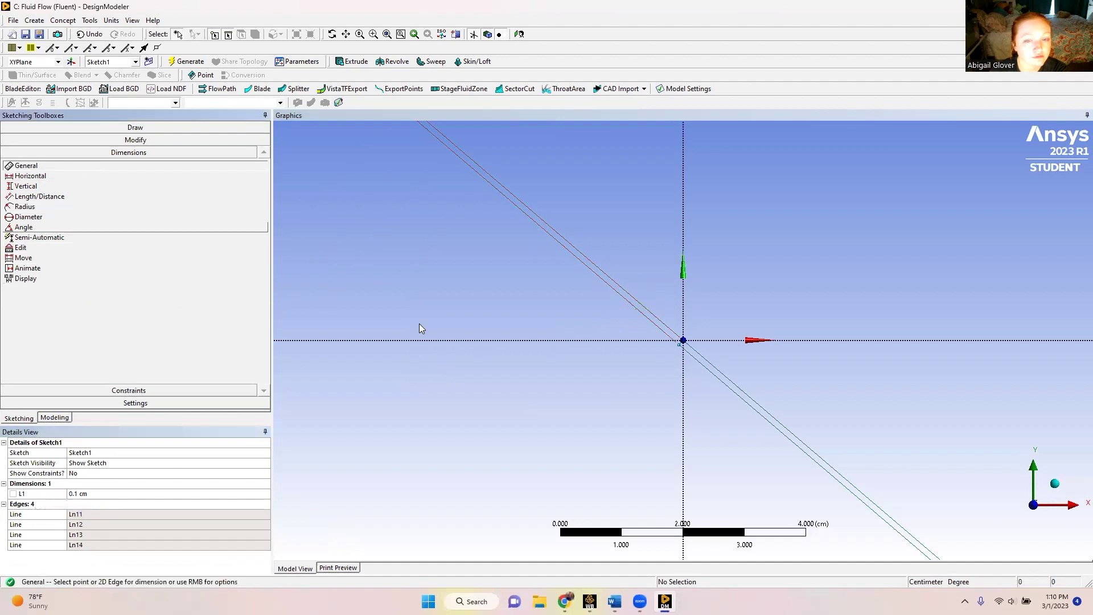
left_click(684, 340)
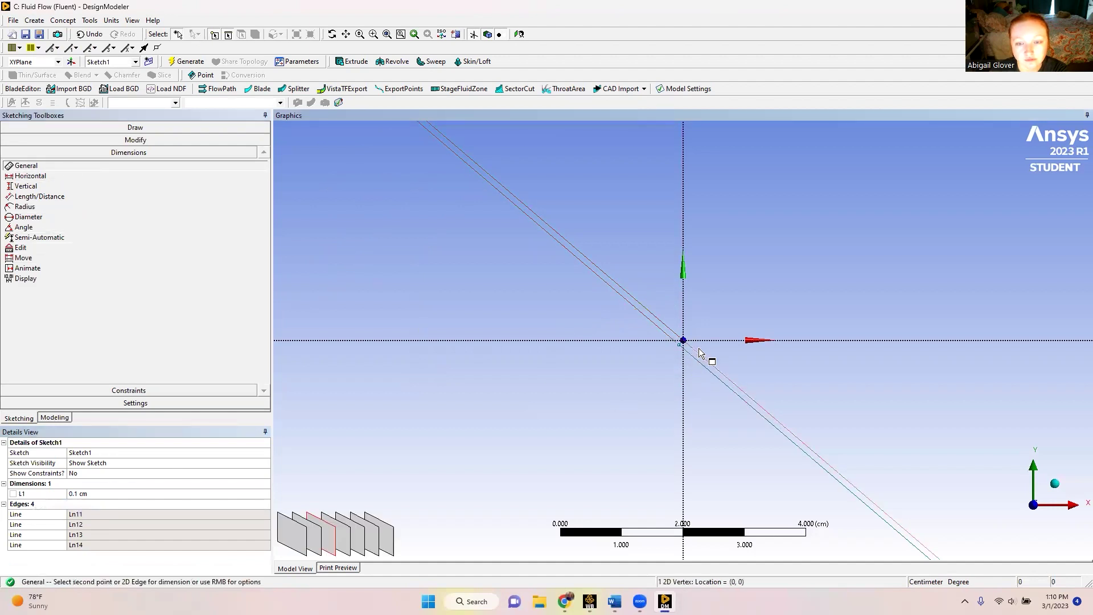
scroll(740, 364, "down", 2)
scroll(722, 349, "down", 1)
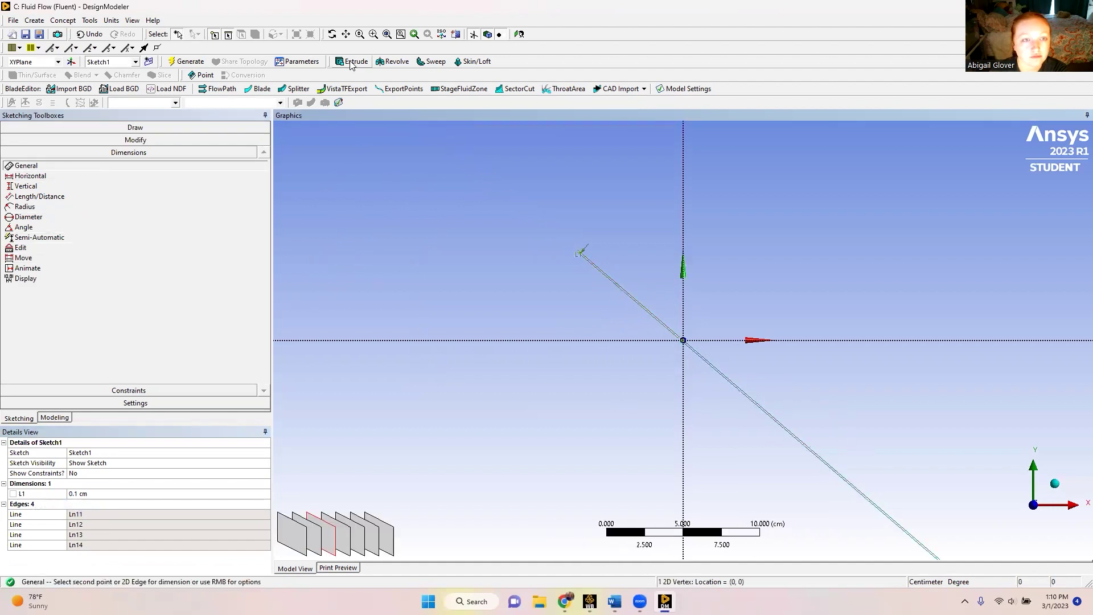
middle_click_drag(772, 382, 481, 170, "ctrl")
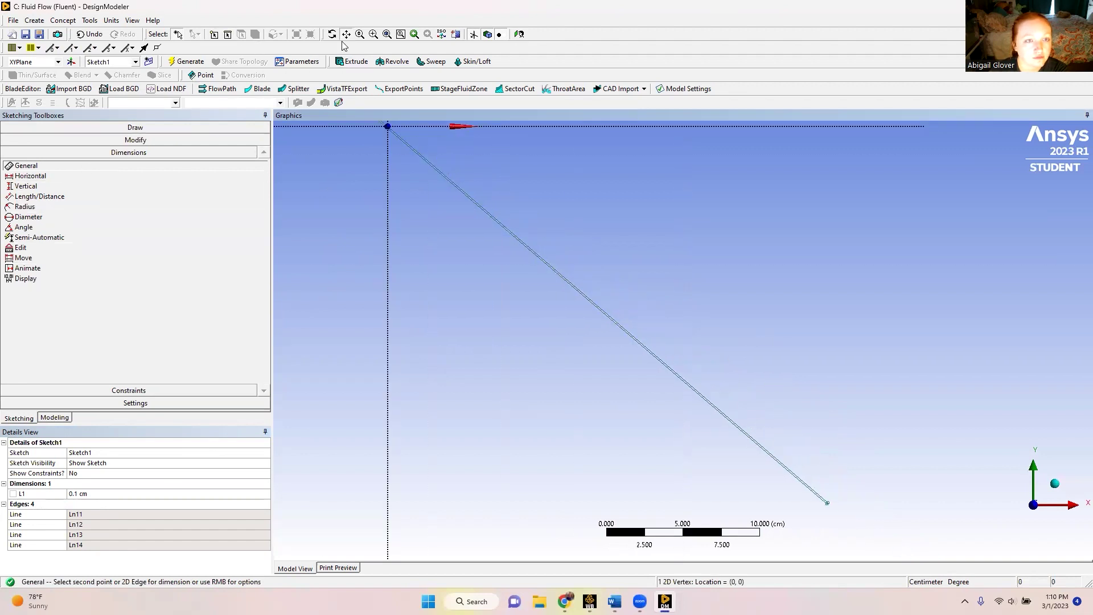
Step: Dimension the plate's long edge as L3 and set it to 30 cm
left_click(828, 503)
left_click(561, 233)
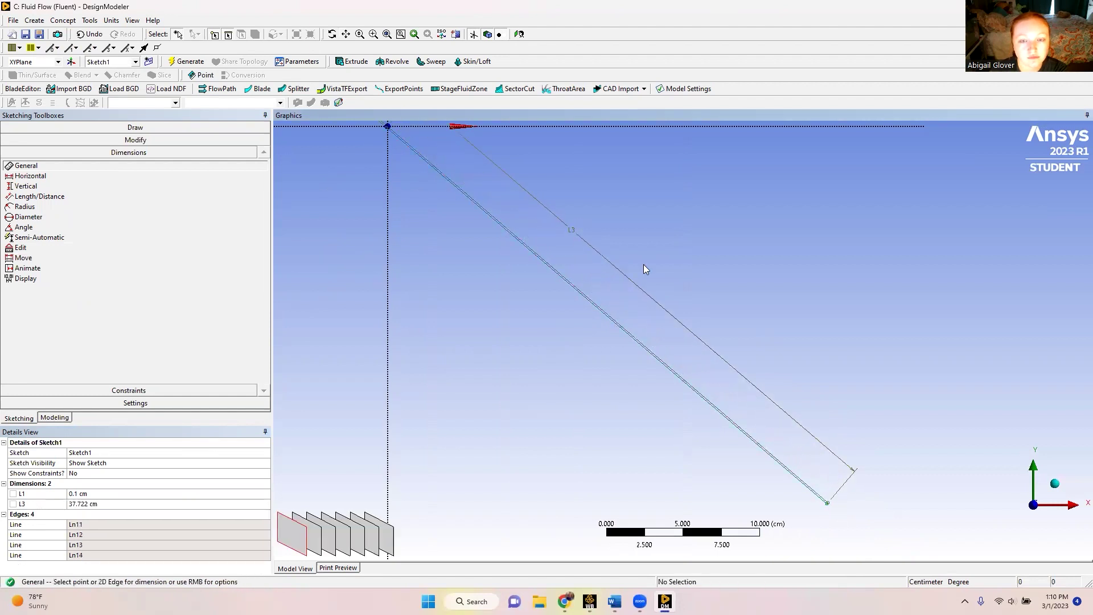
left_click(89, 504)
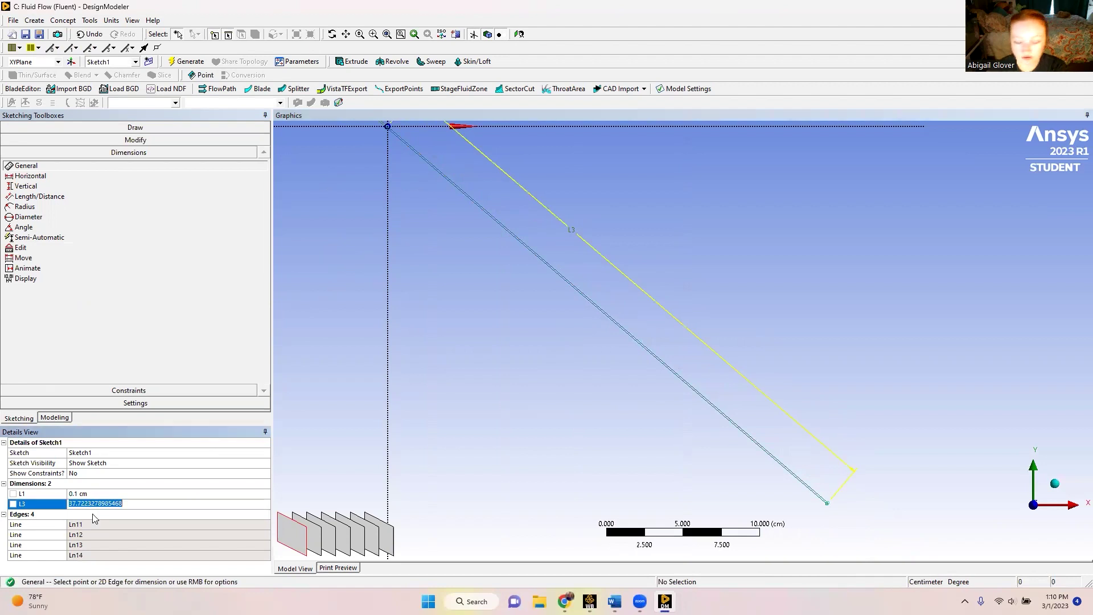
type("30")
key("Return")
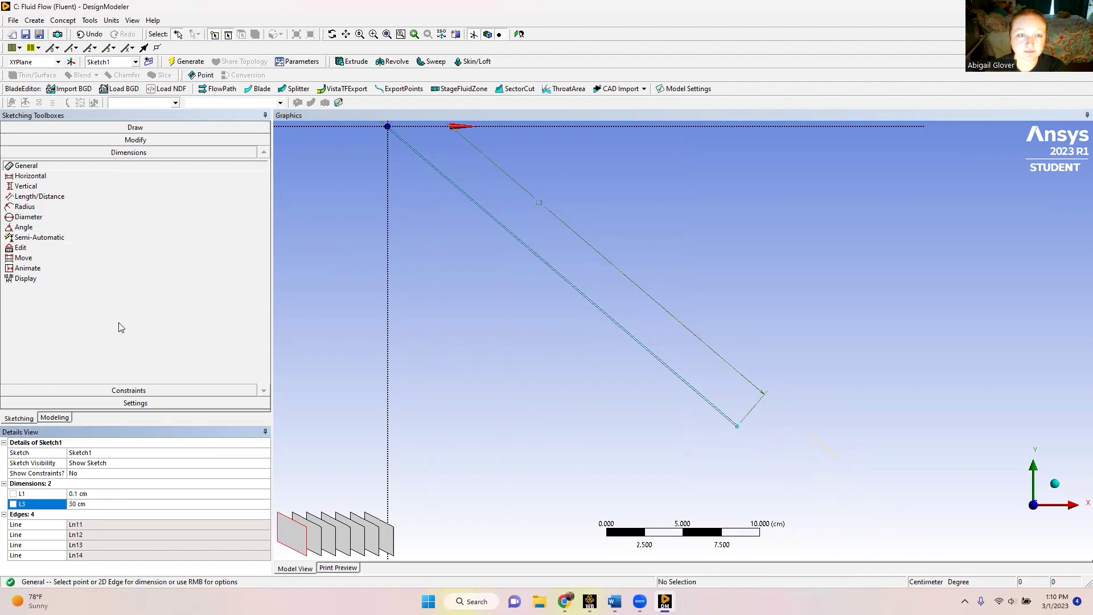
scroll(390, 197, "down", 3)
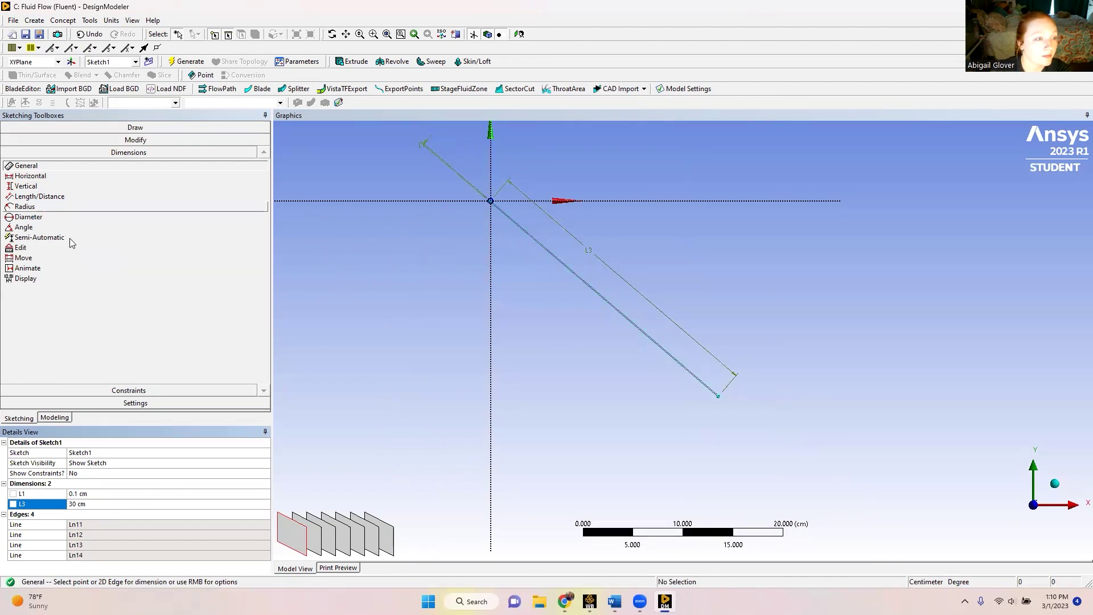
left_click(41, 227)
Step: Add angle dimension A4 between the horizontal axis and plate line, set to 150°
scroll(452, 146, "up", 3)
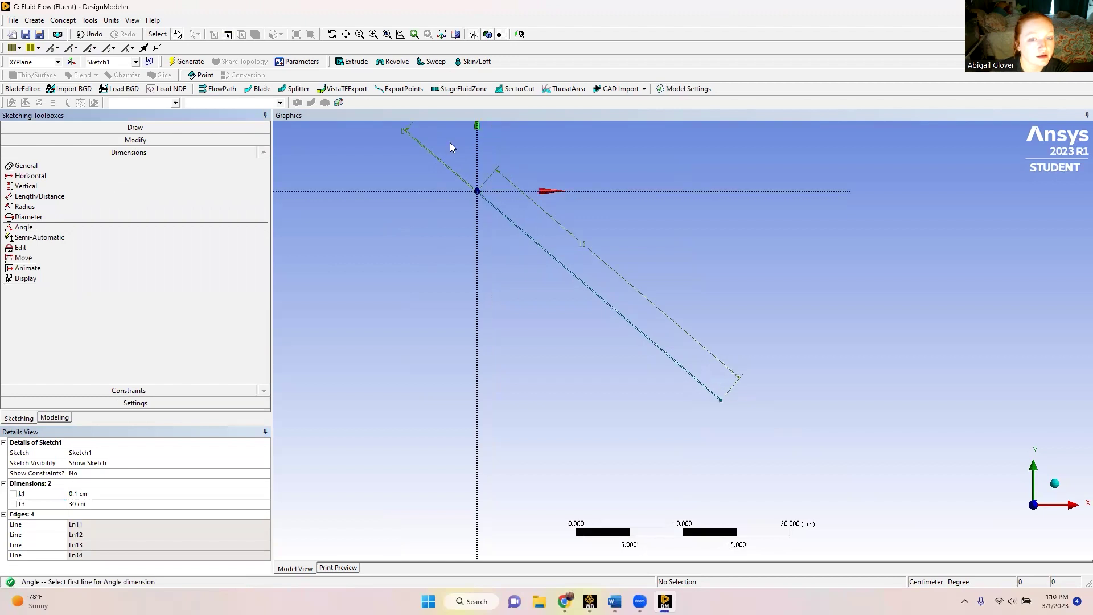
left_click(346, 34)
left_click_drag(410, 215, 609, 348)
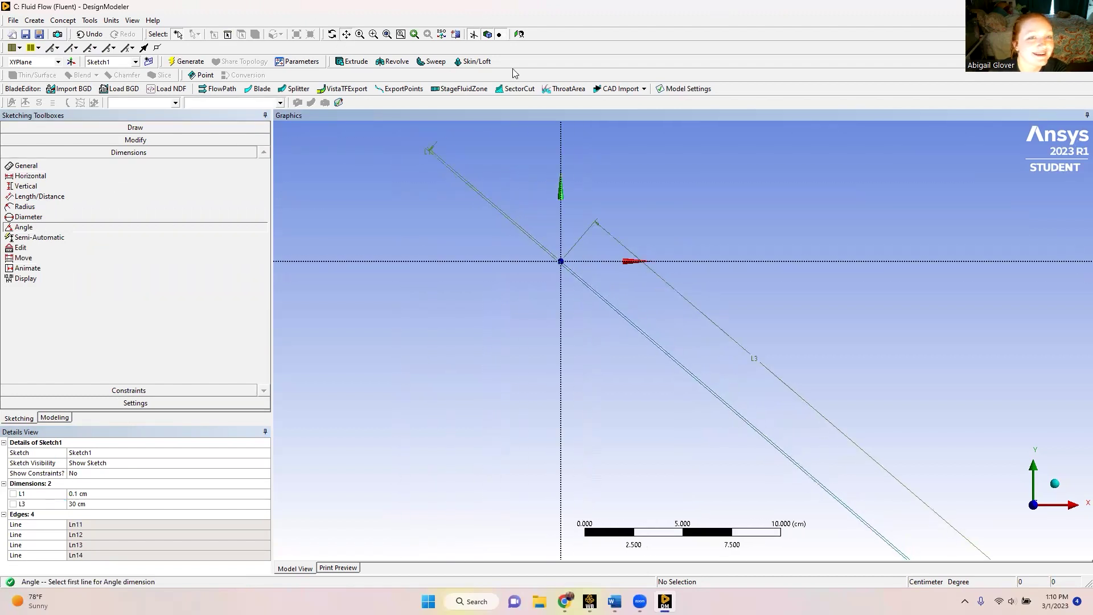
left_click(71, 227)
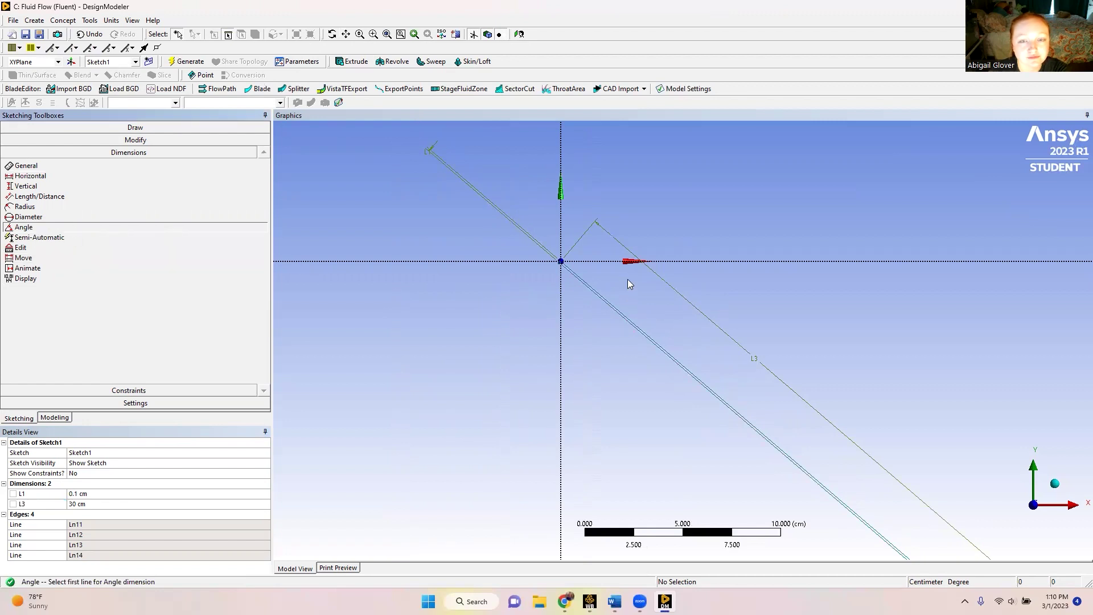
left_click(668, 266)
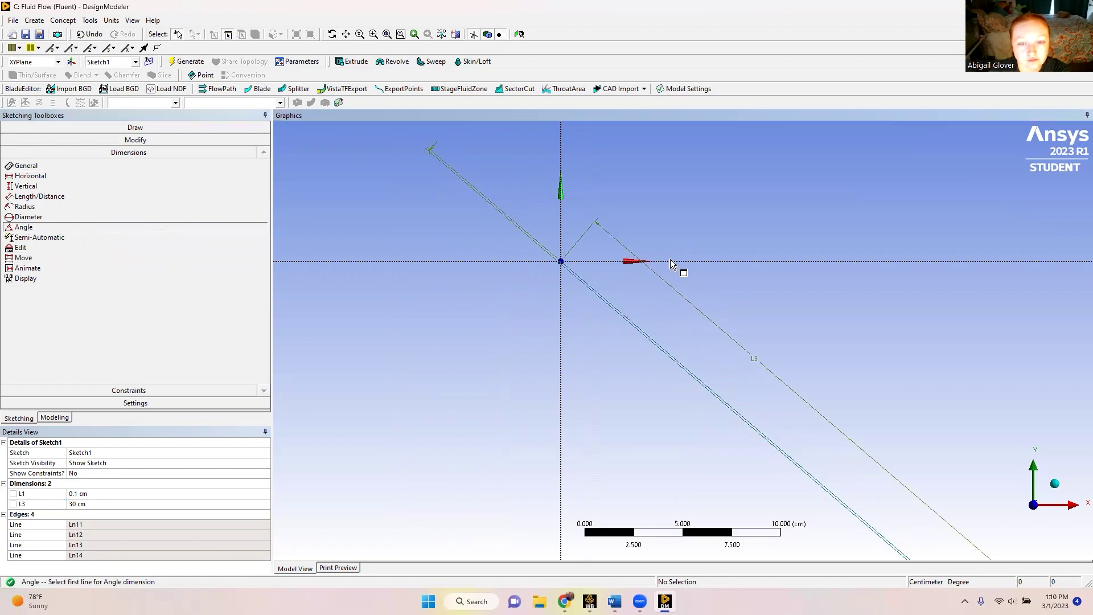
left_click(675, 263)
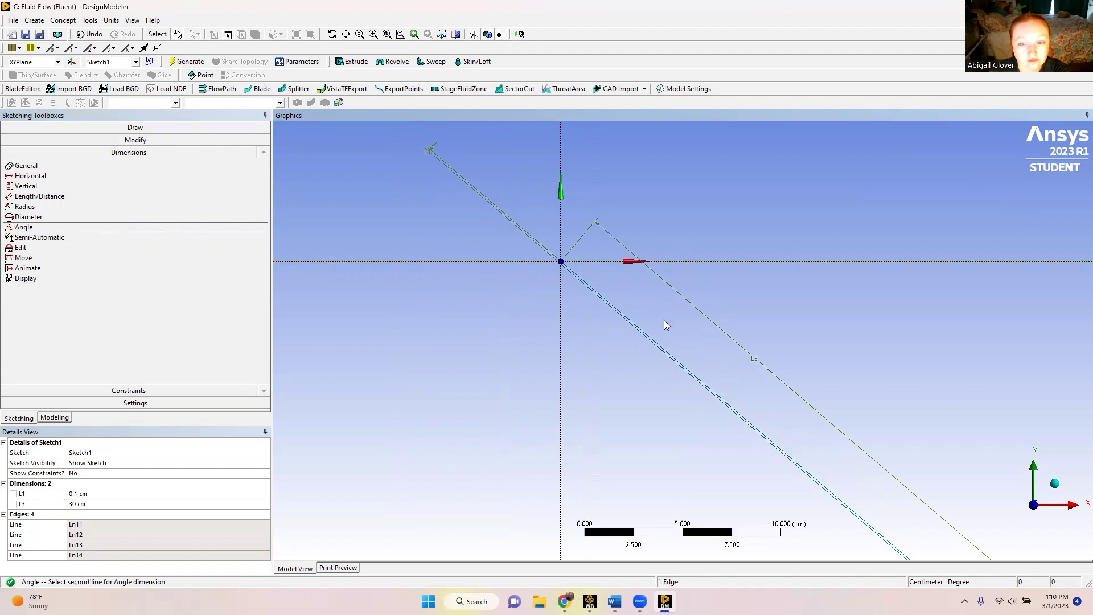
left_click(650, 337)
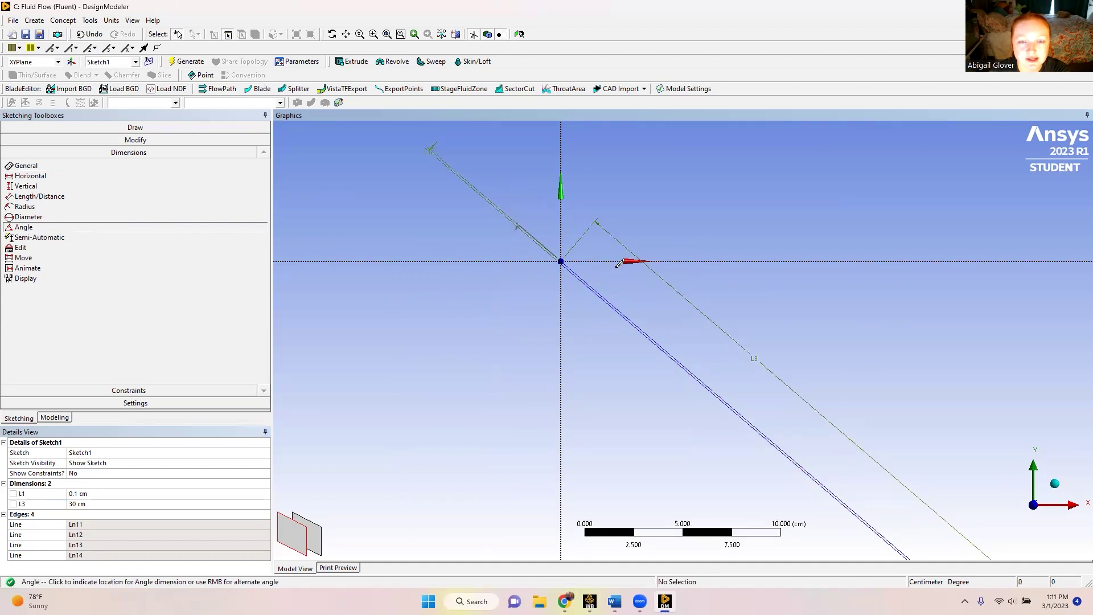
left_click(572, 293)
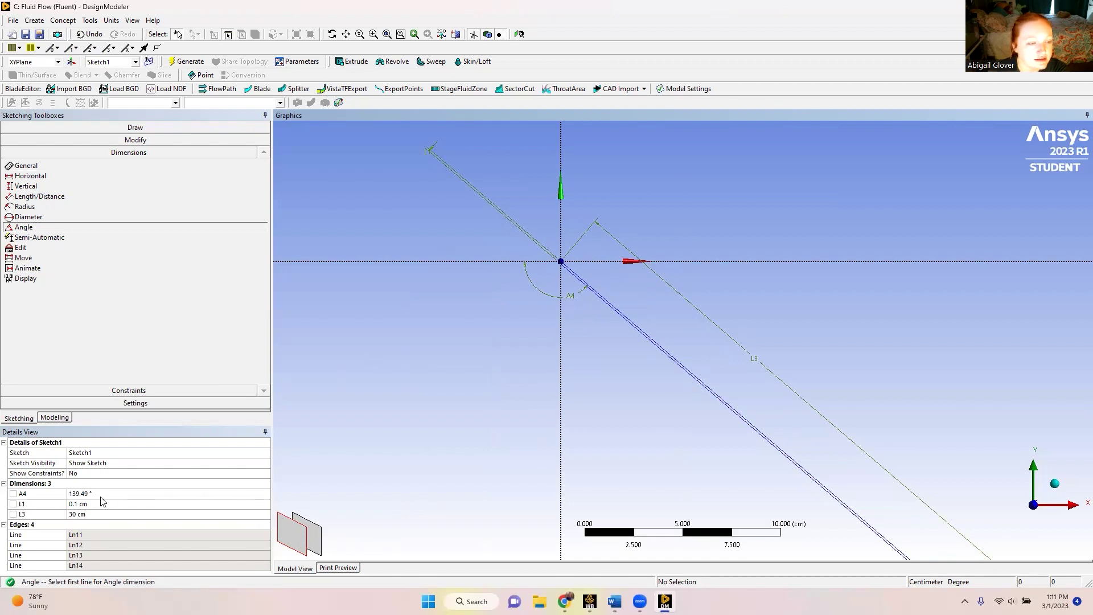
left_click(78, 494)
type("150")
key("Return")
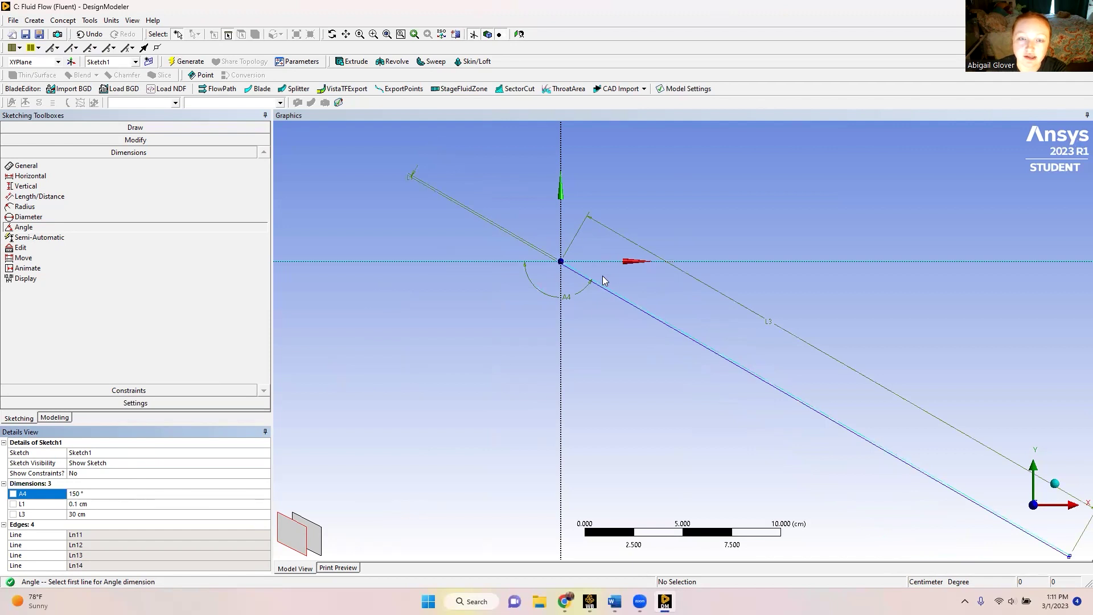
scroll(639, 292, "down", 5)
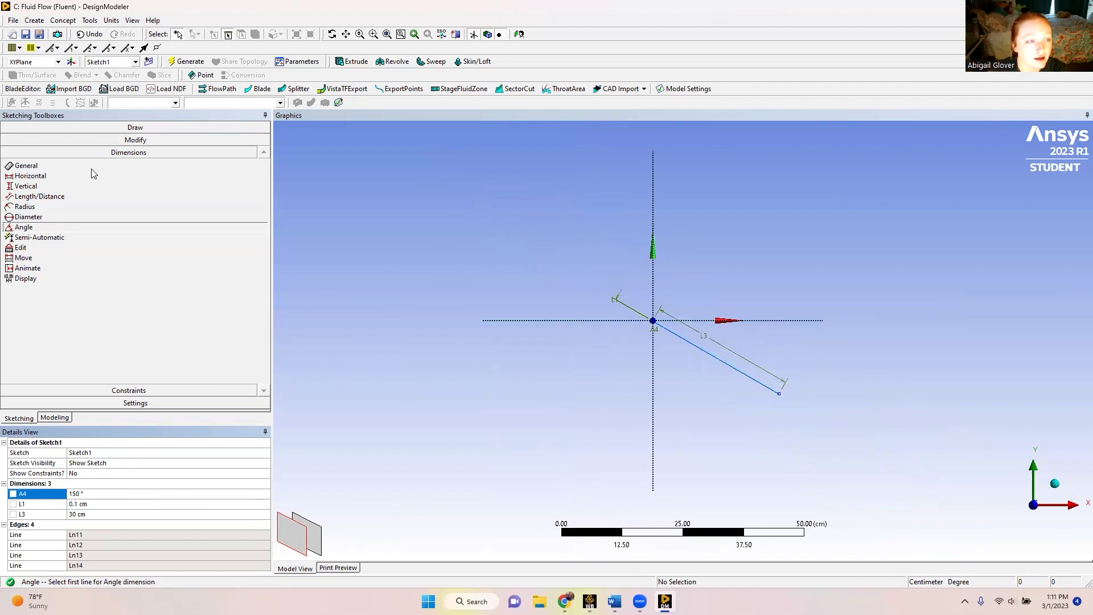
Step: Draw a large rectangle enclosing the plate
left_click(127, 129)
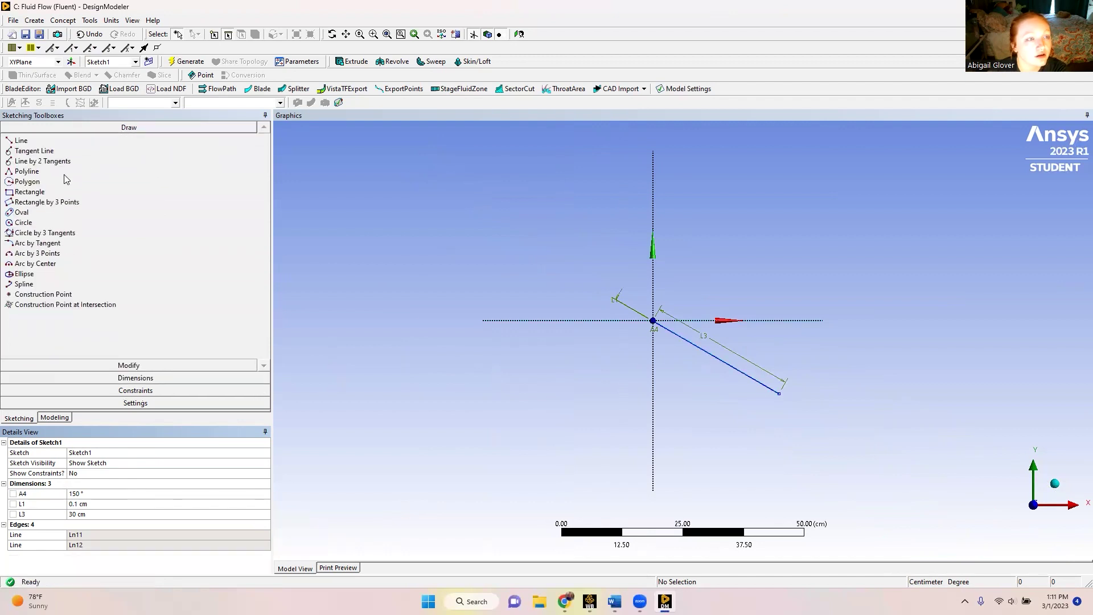
left_click(30, 192)
mouse_move(369, 131)
left_mouse_down()
mouse_move(629, 234)
mouse_move(959, 458)
mouse_move(966, 509)
left_mouse_up()
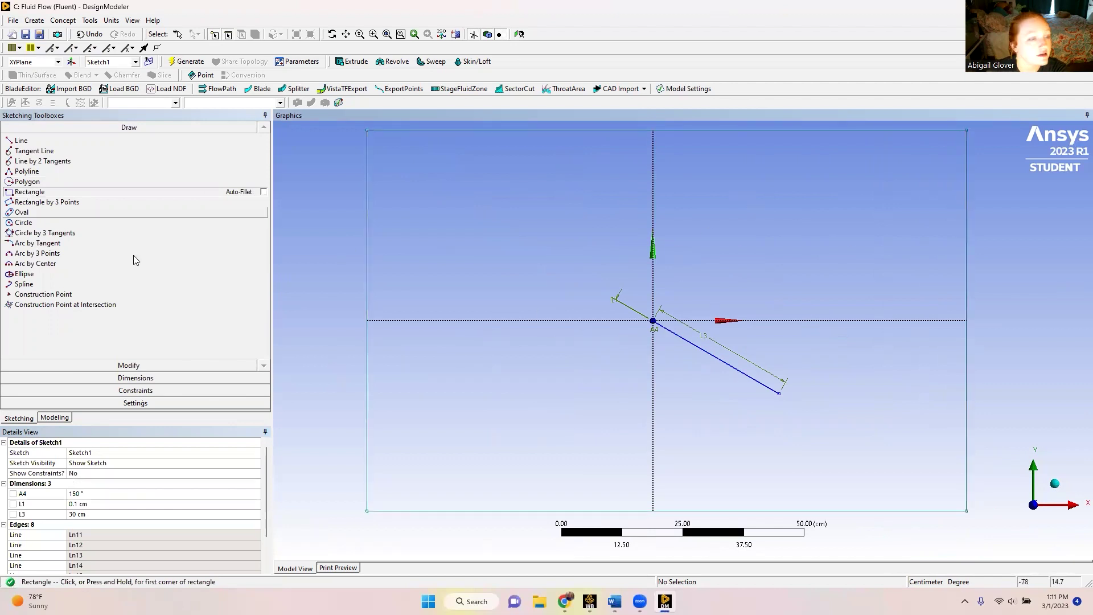
Step: Dimension the rectangle's height L5 and width L6 to 500 cm each
left_click(78, 377)
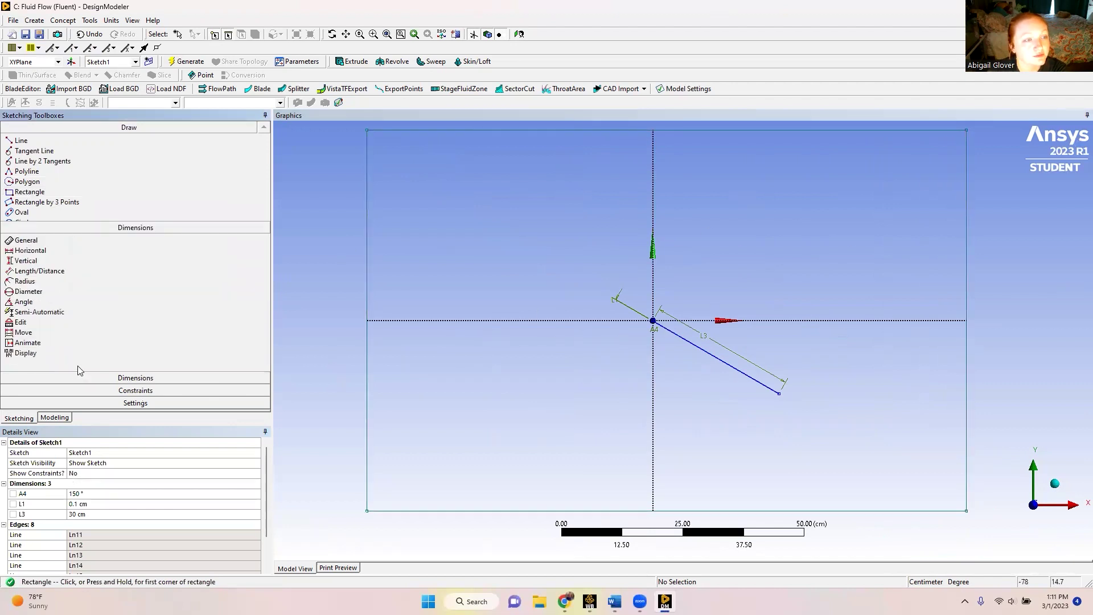
left_click(367, 130)
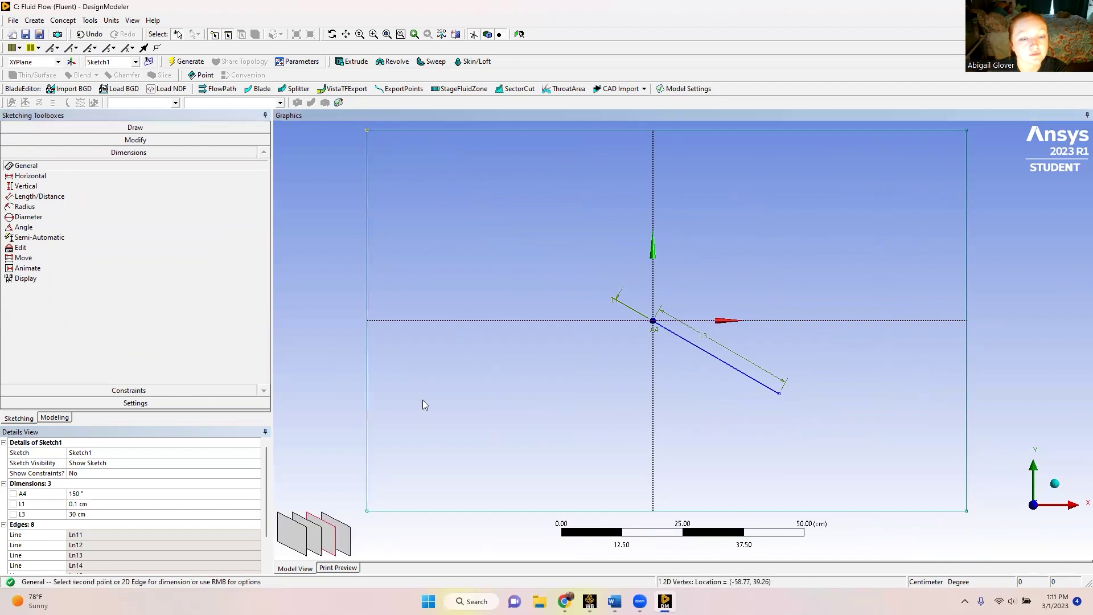
left_click(368, 512)
left_click(335, 504)
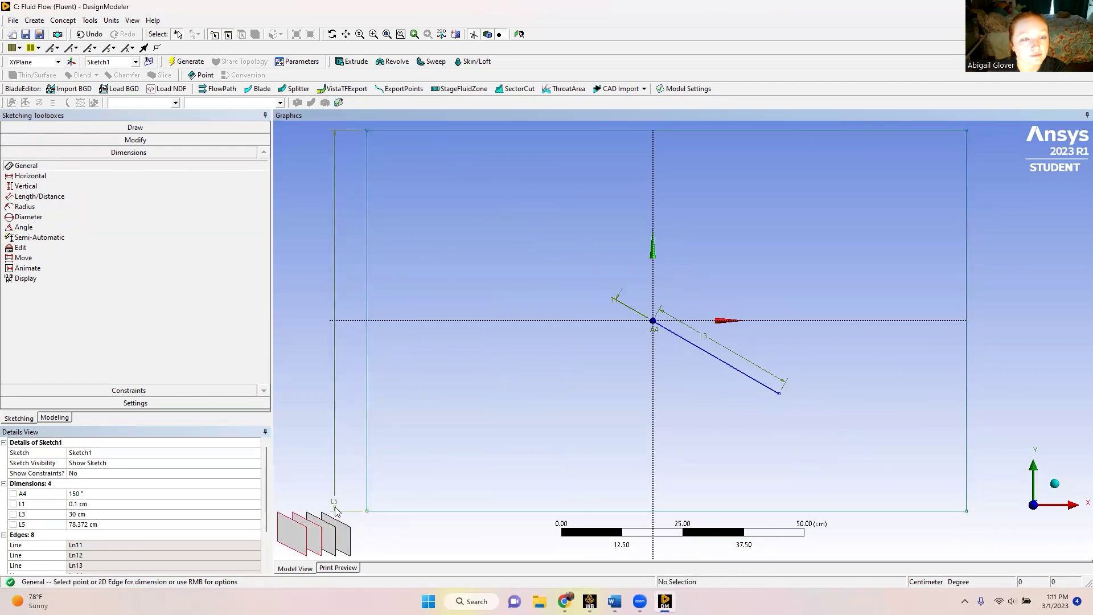
left_click(82, 524)
type("5")
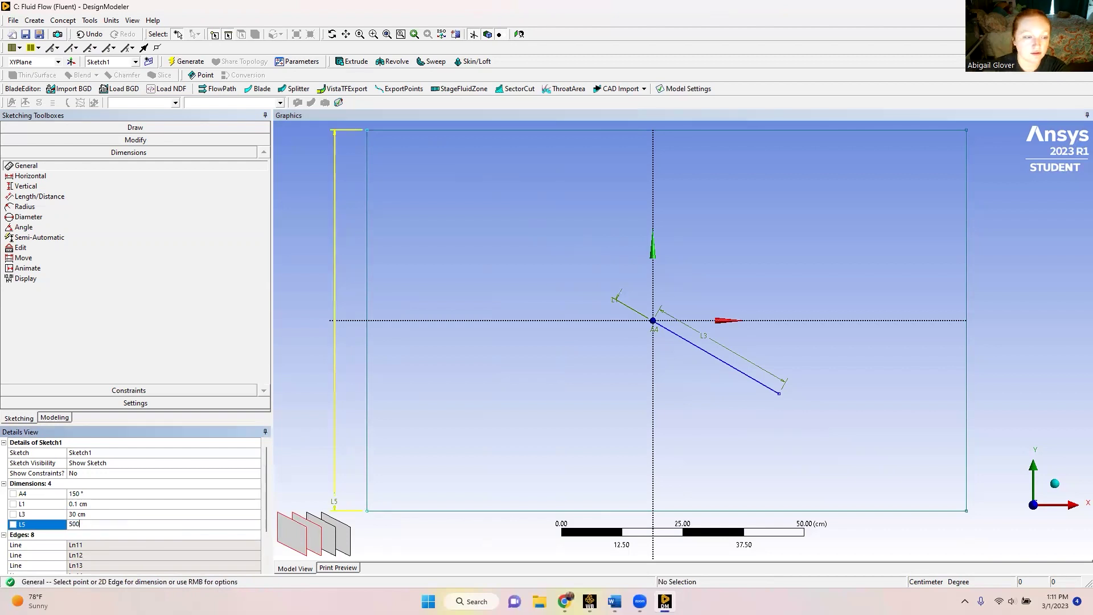
type("00")
key("Return")
scroll(466, 488, "down", 2)
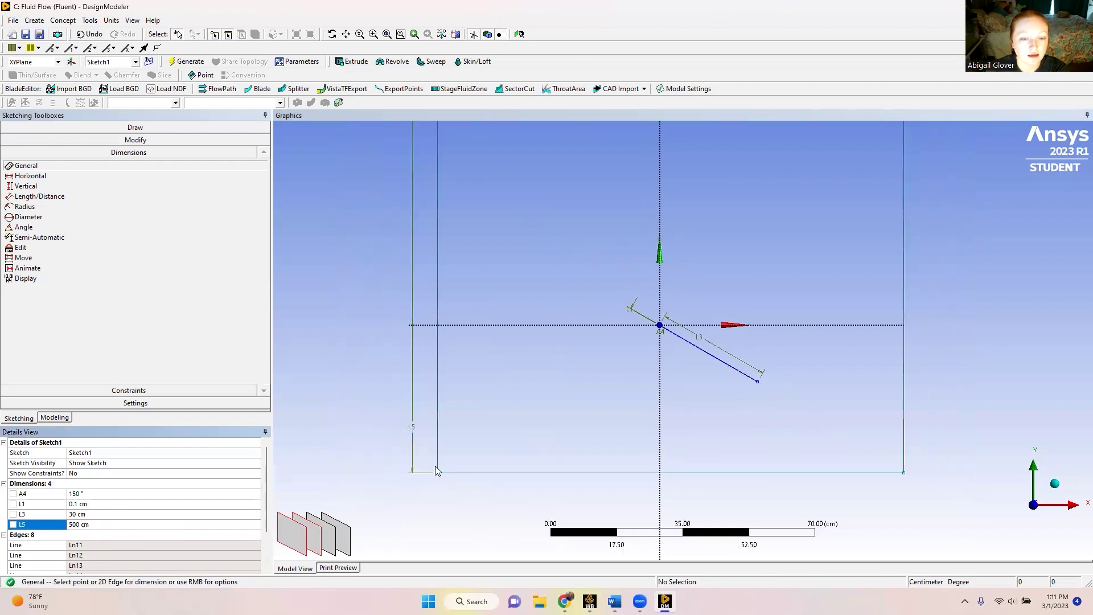
left_click(437, 472)
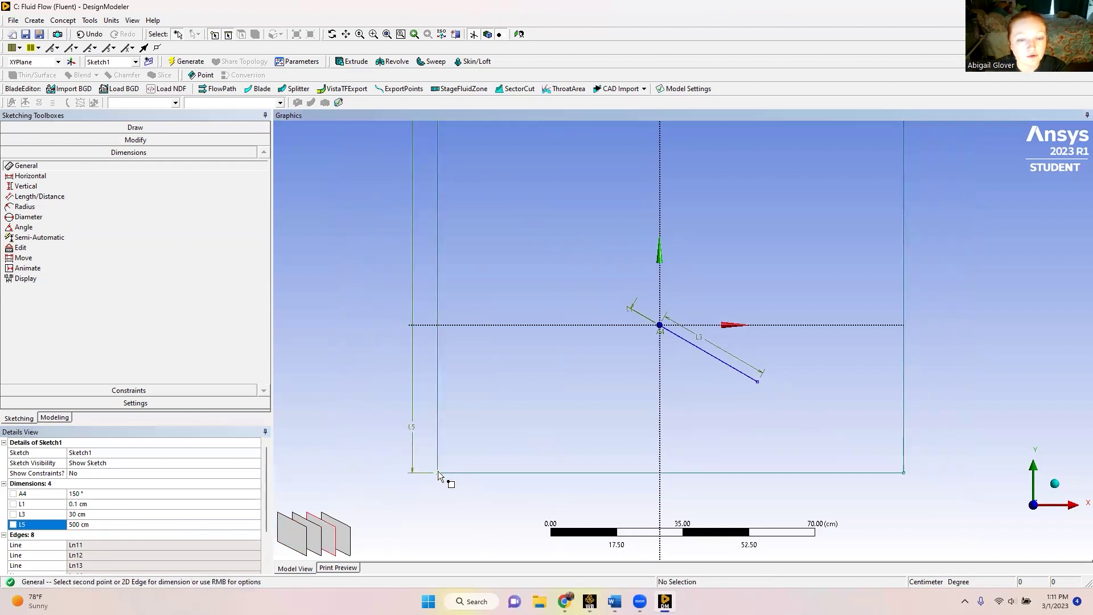
left_click(904, 472)
left_click(913, 502)
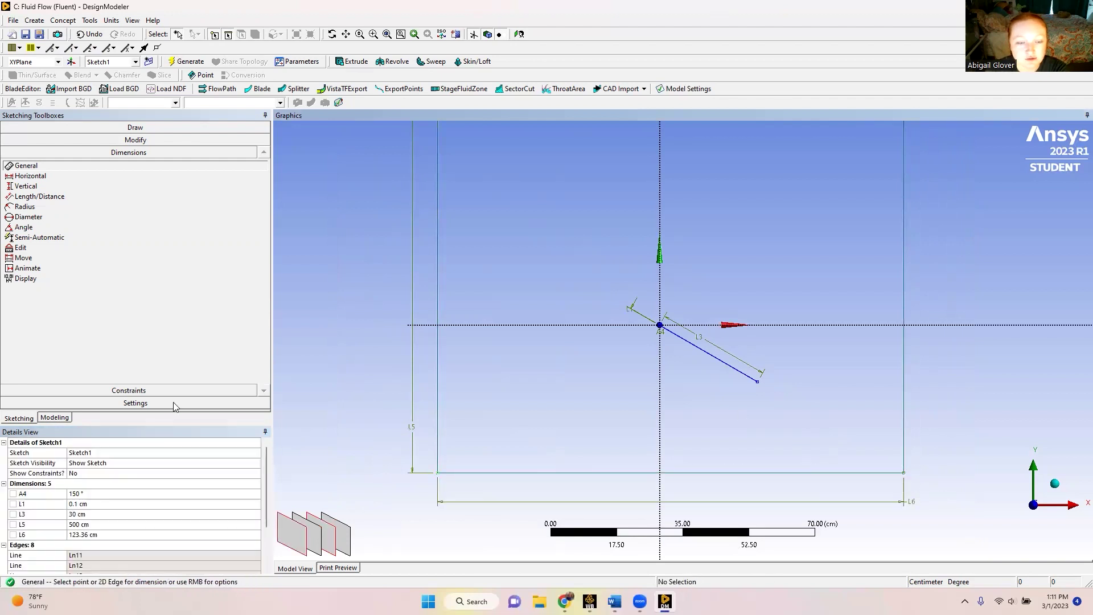
left_click(83, 535)
type("500")
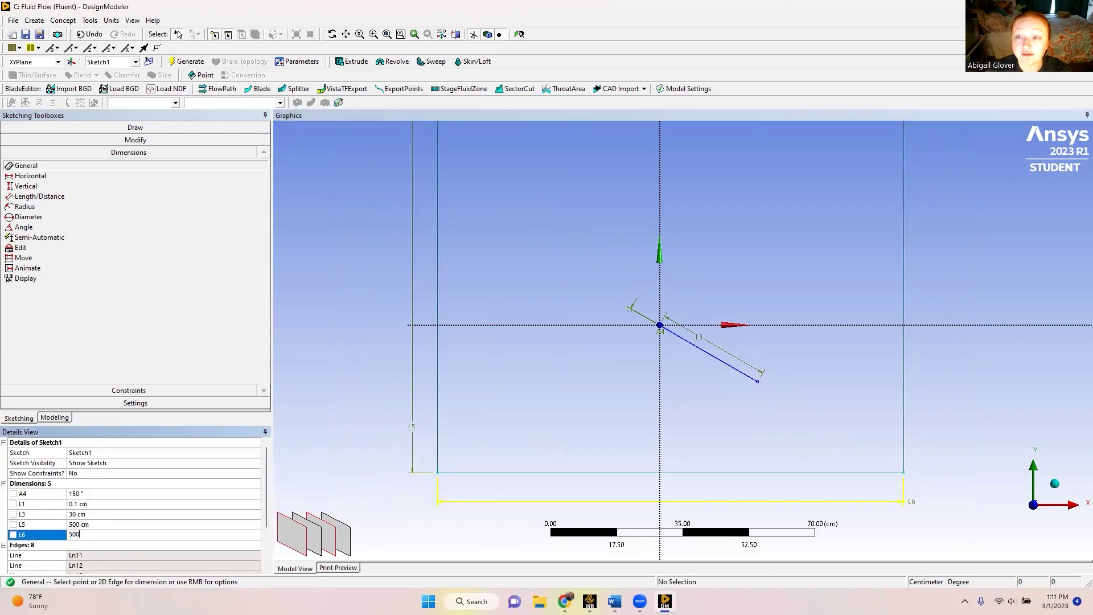
key("Return")
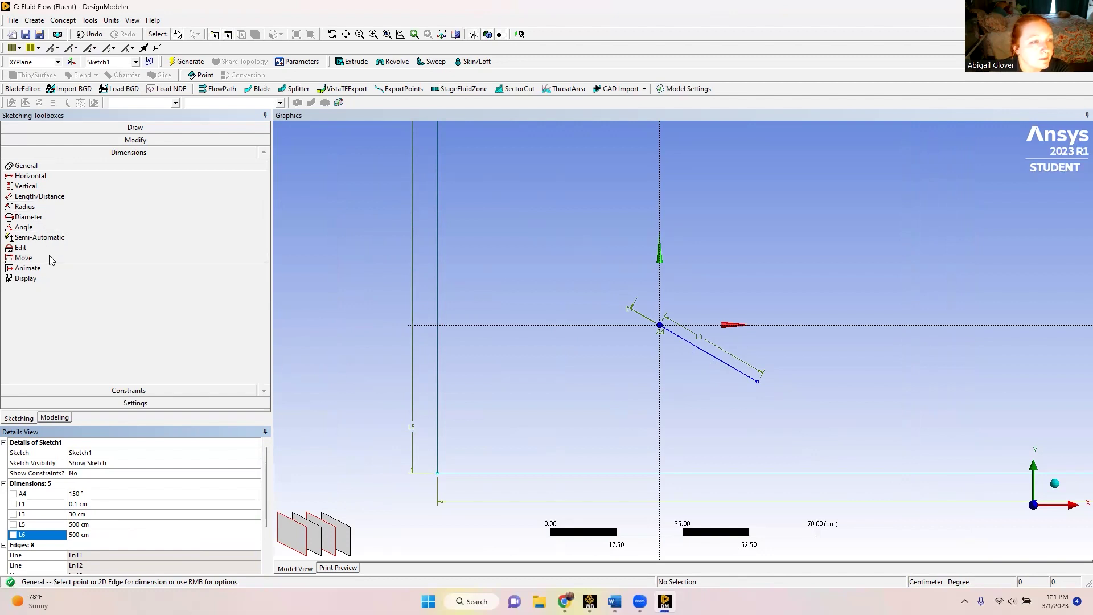
Step: Position the rectangle with distances L7 and L8 of 250 cm from the axes
left_click(49, 198)
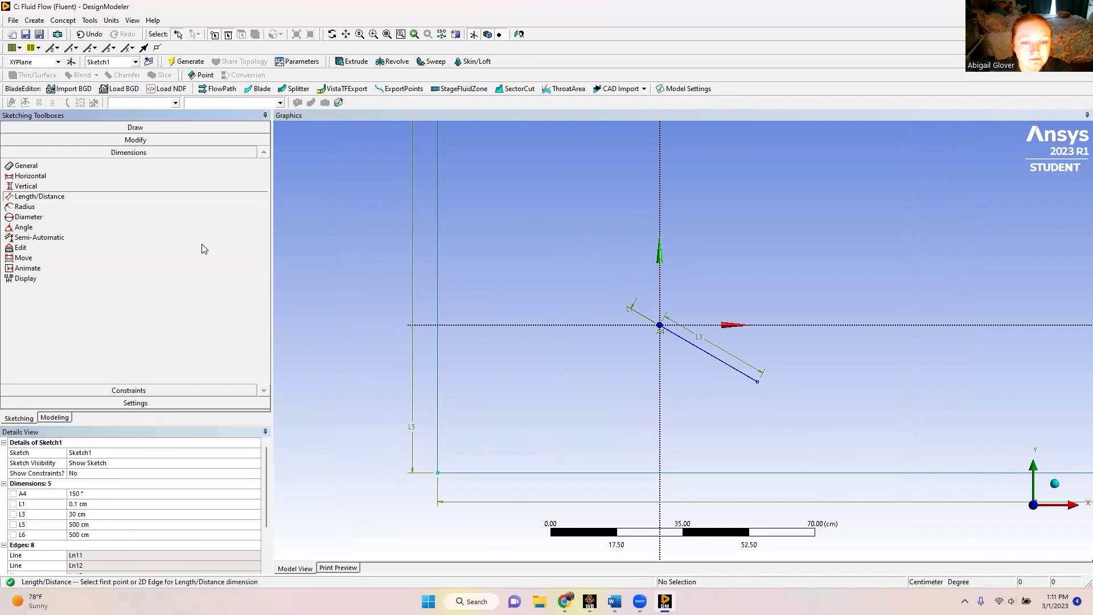
left_click(477, 325)
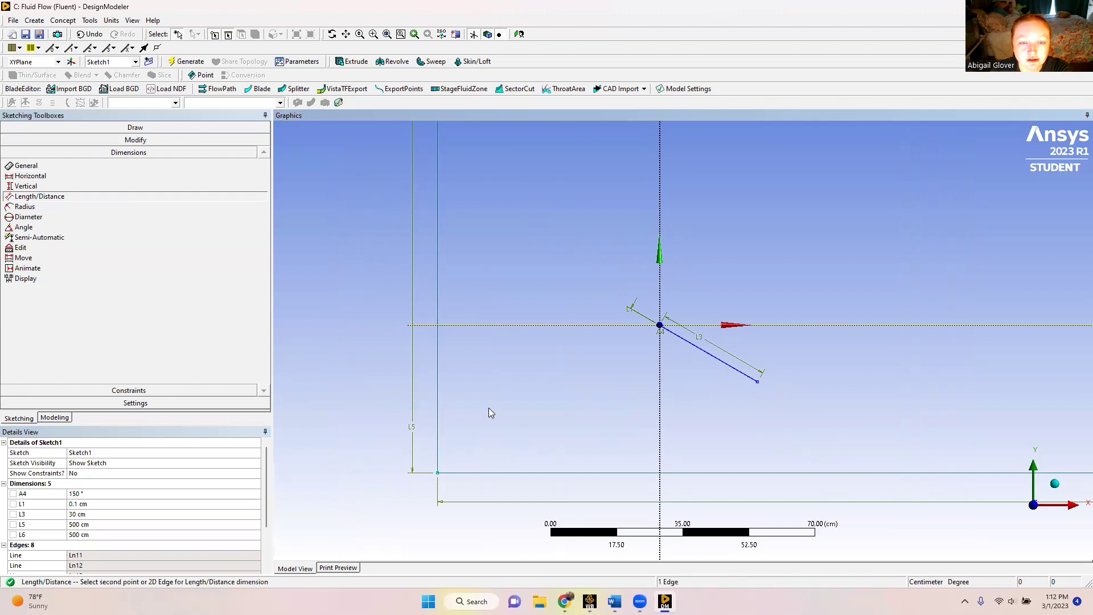
left_click(533, 465)
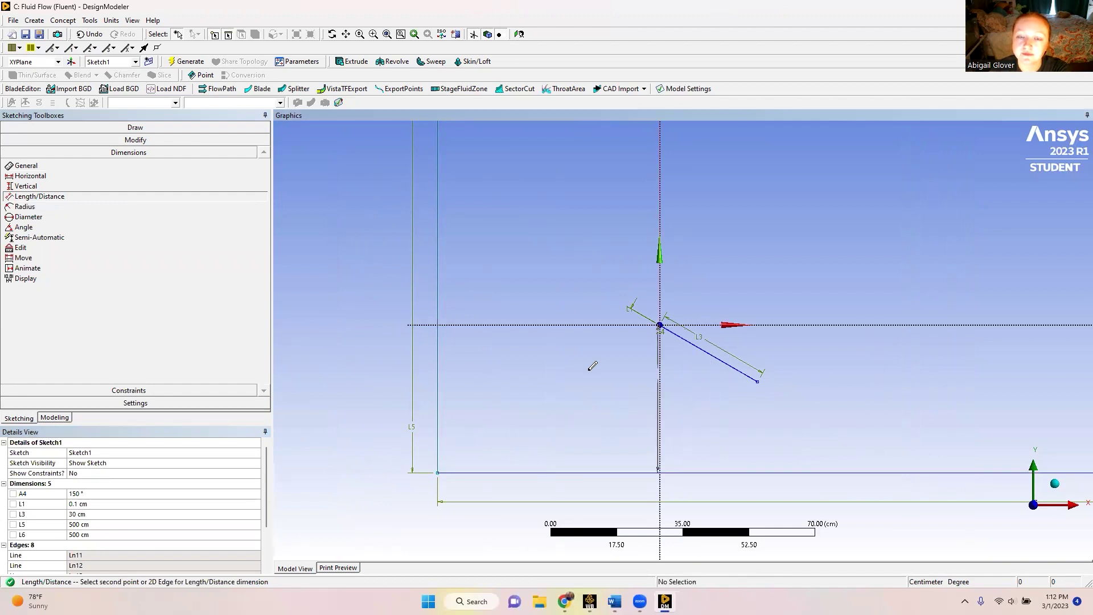
left_click(659, 325)
left_click(515, 393)
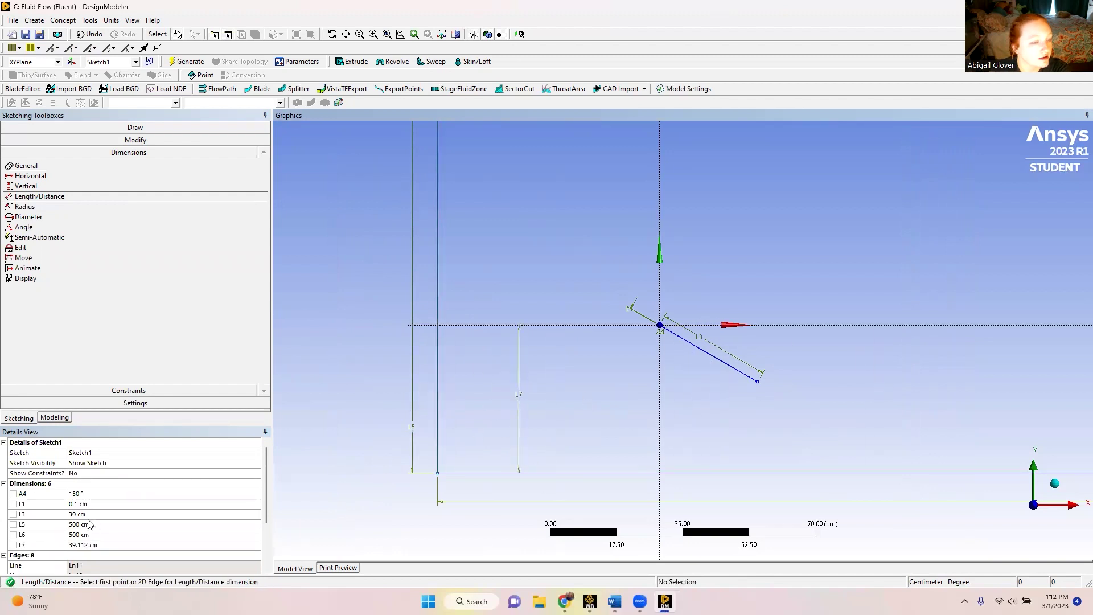
left_click(84, 545)
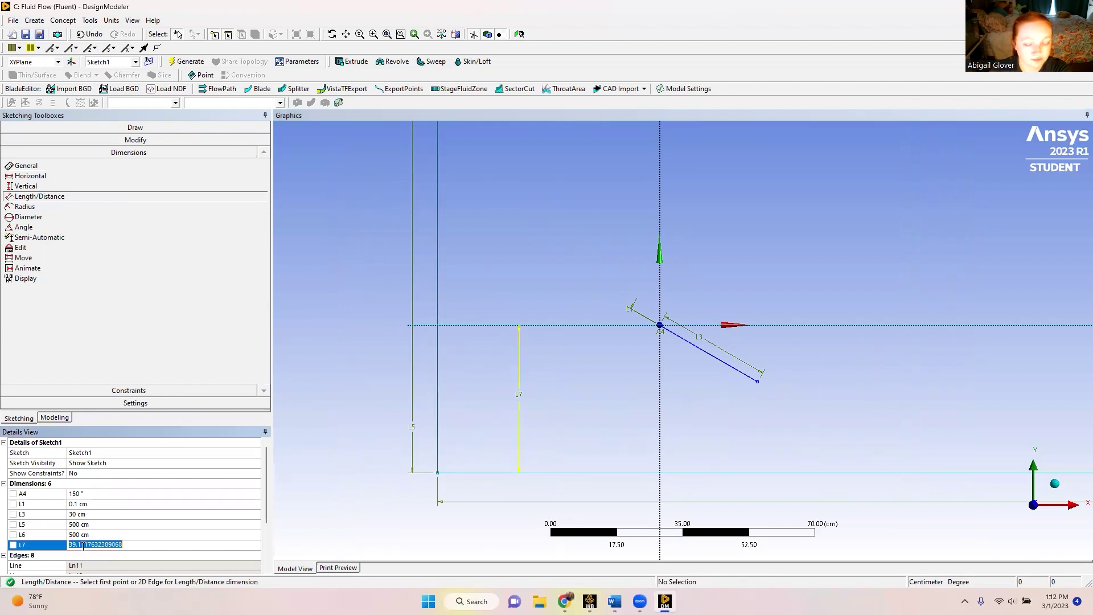
type("250")
key("Return")
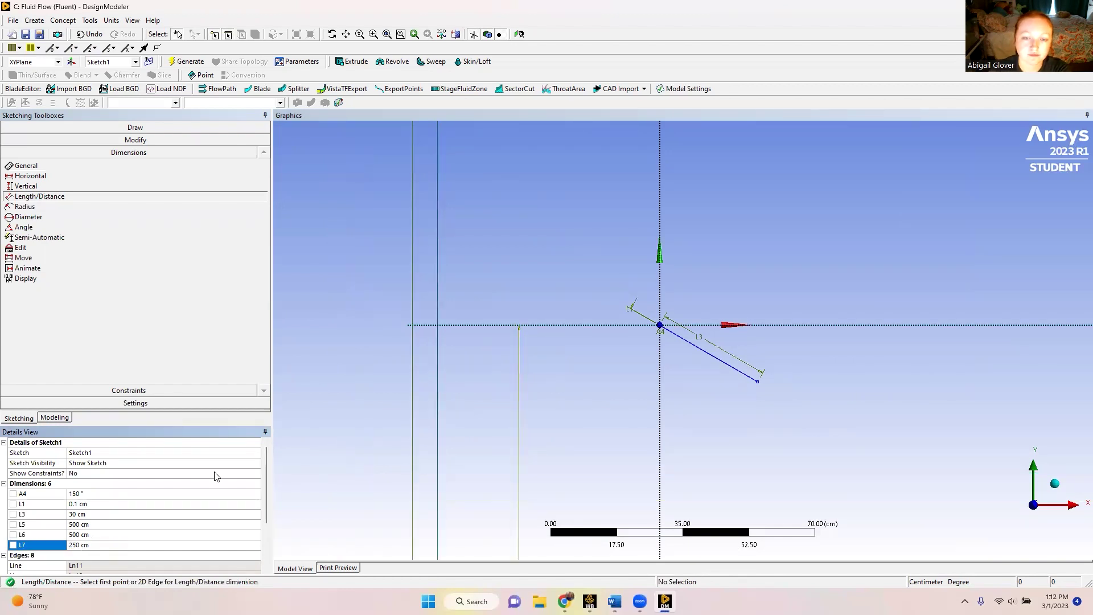
left_click(438, 270)
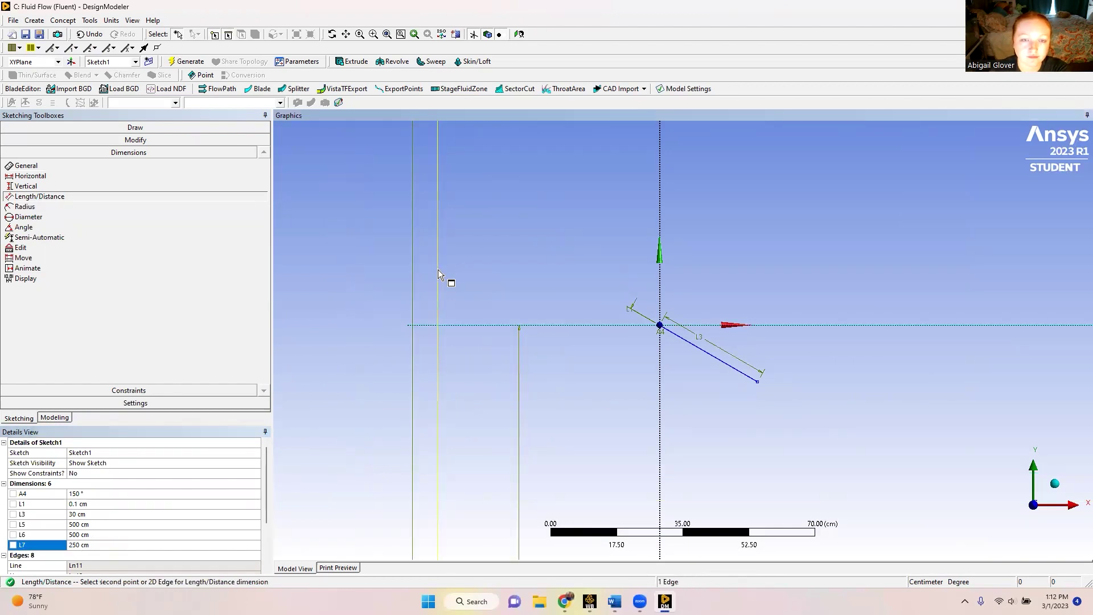
left_click(660, 228)
left_click(547, 256)
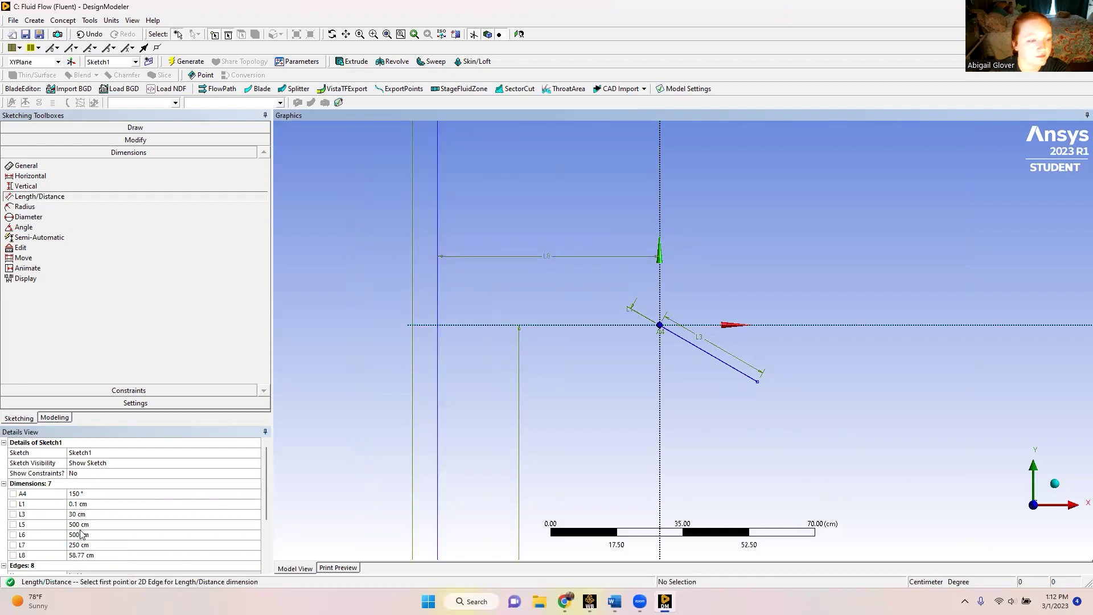
left_click(78, 555)
type("250")
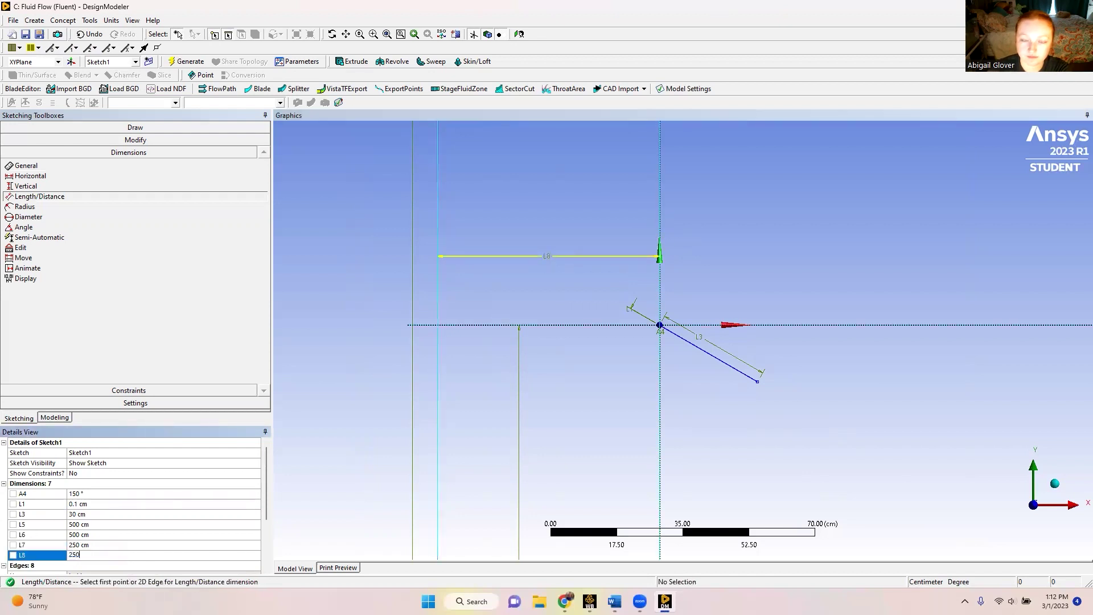
key("Return")
scroll(822, 255, "down", 10)
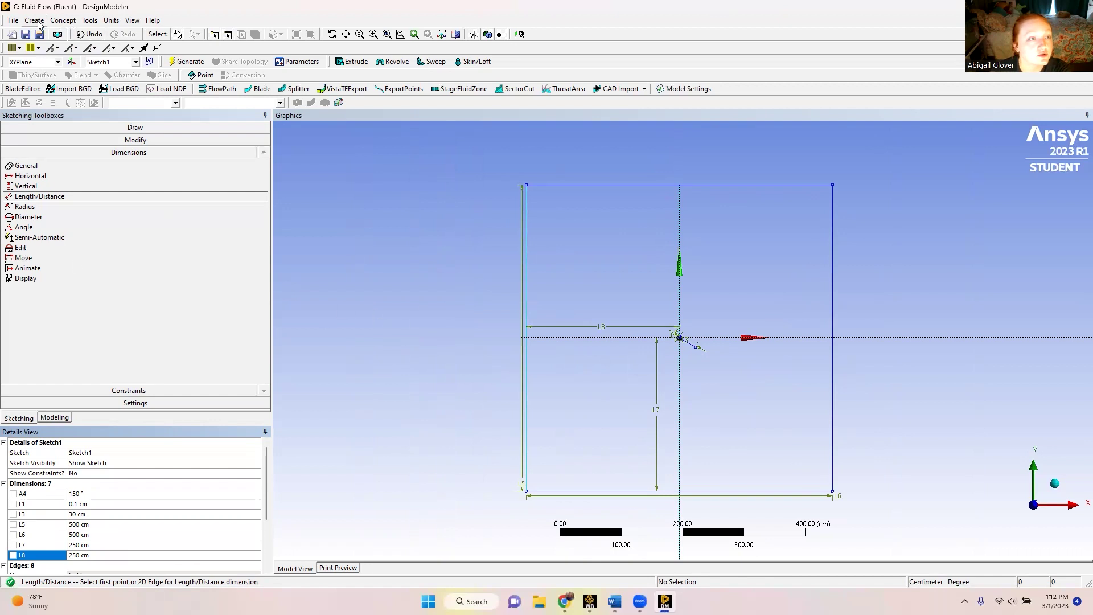
Step: Create surface body SurfaceSk1 from the box-selected rectangle sketch with Surfaces From Sketches
left_click(62, 20)
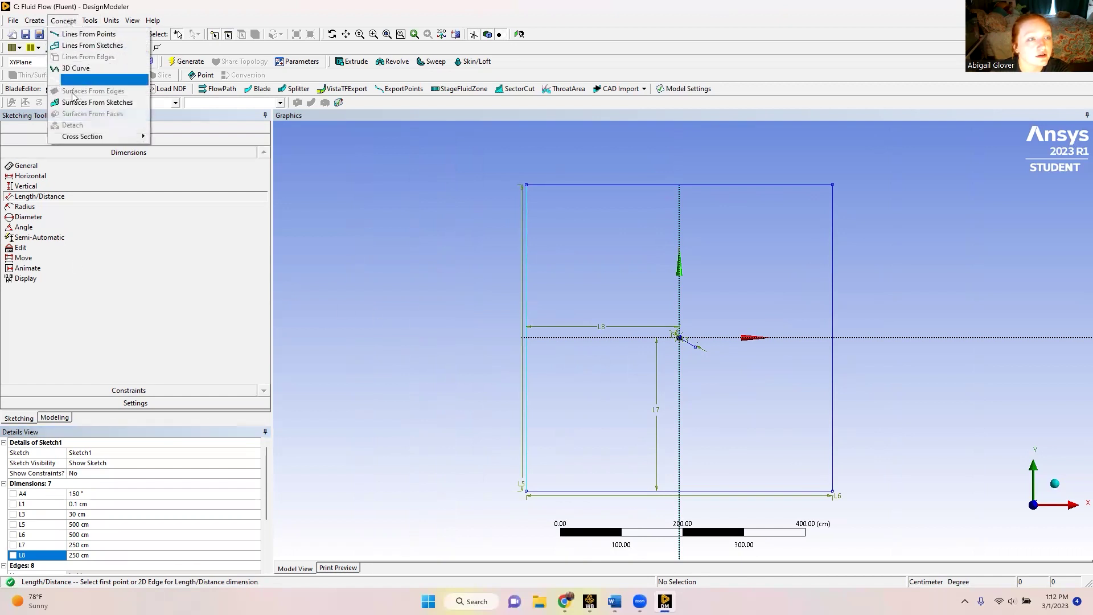
left_click(75, 108)
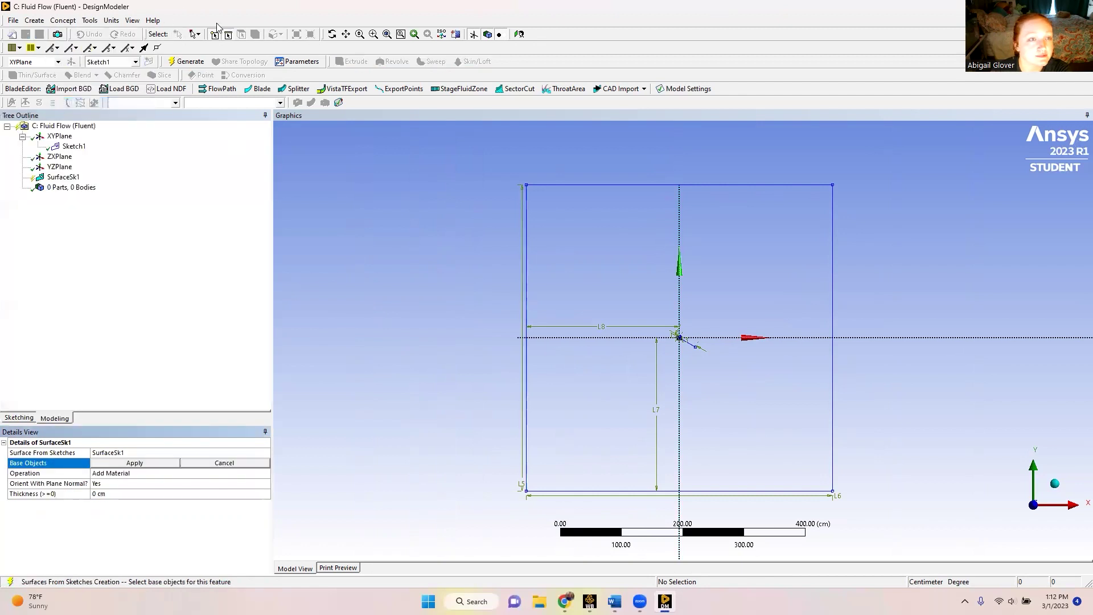
left_click(195, 34)
left_click(211, 59)
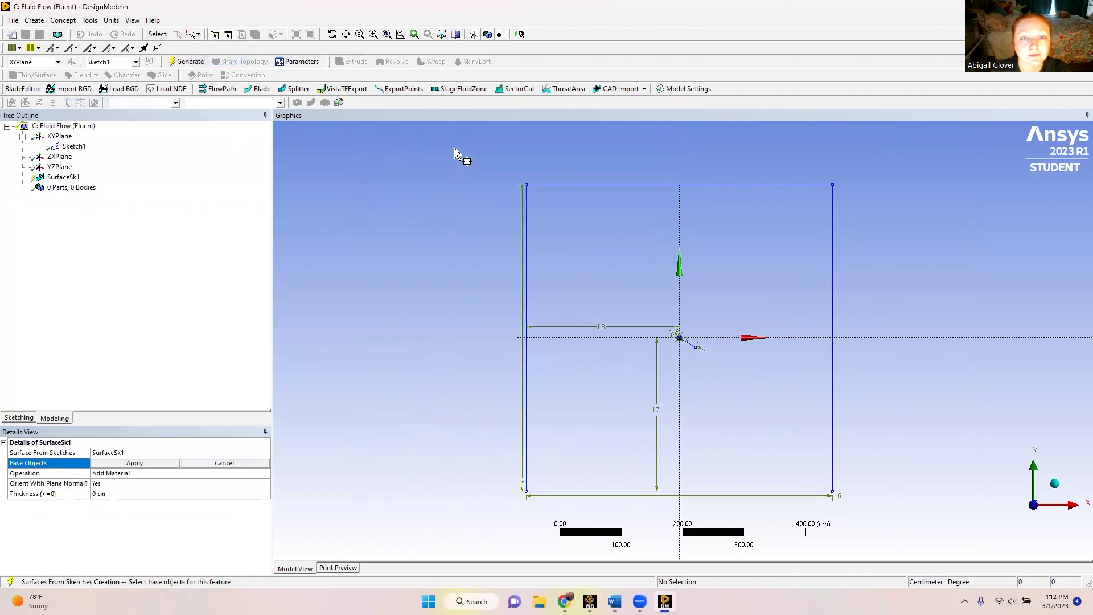
left_click_drag(455, 148, 935, 516)
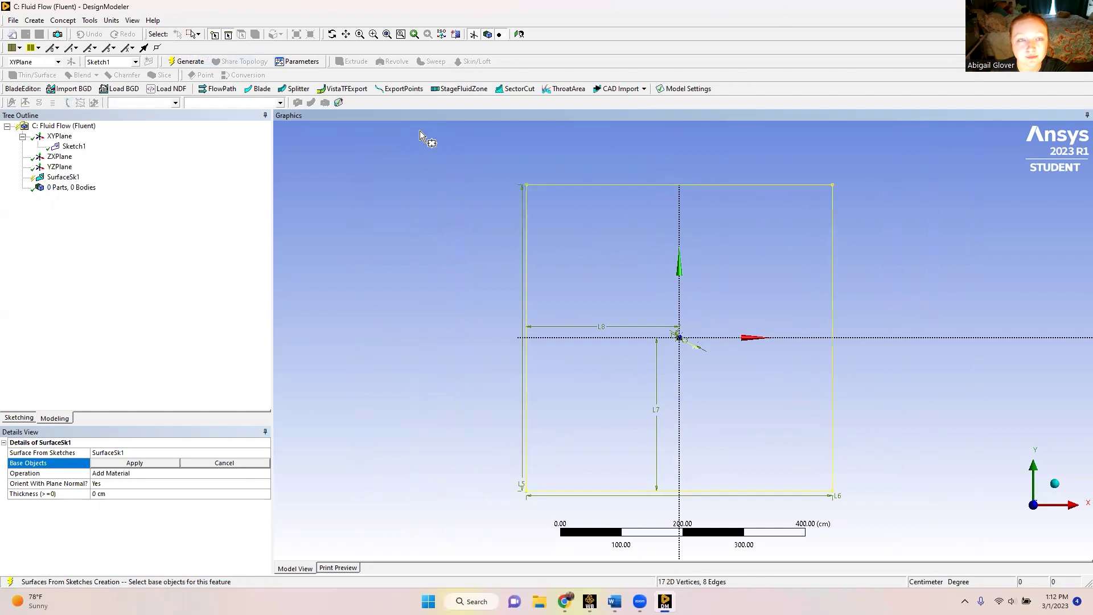
left_click(186, 61)
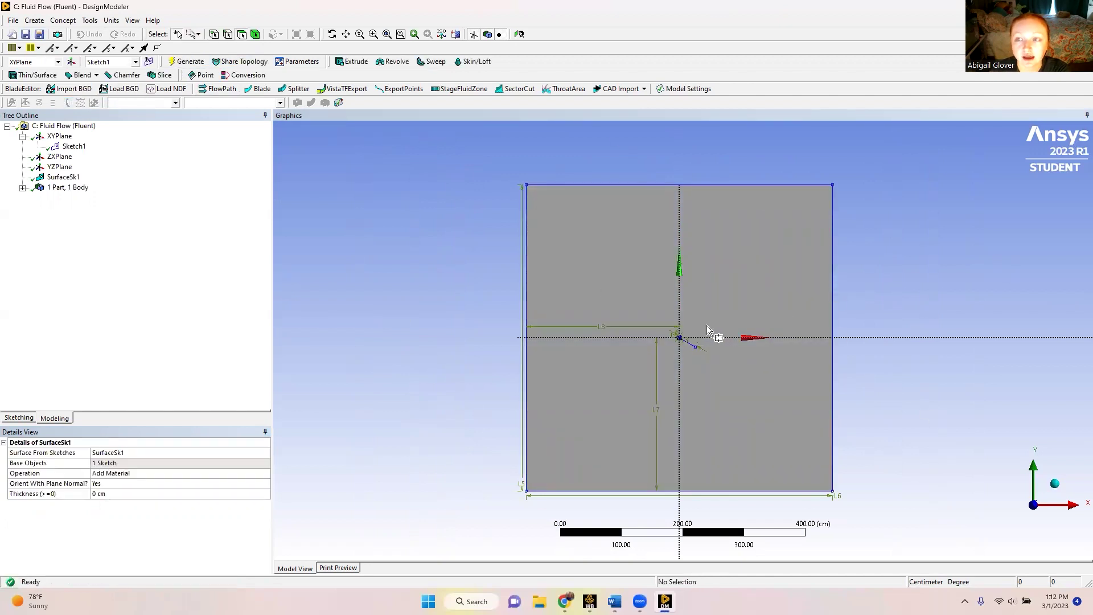
scroll(729, 345, "up", 6)
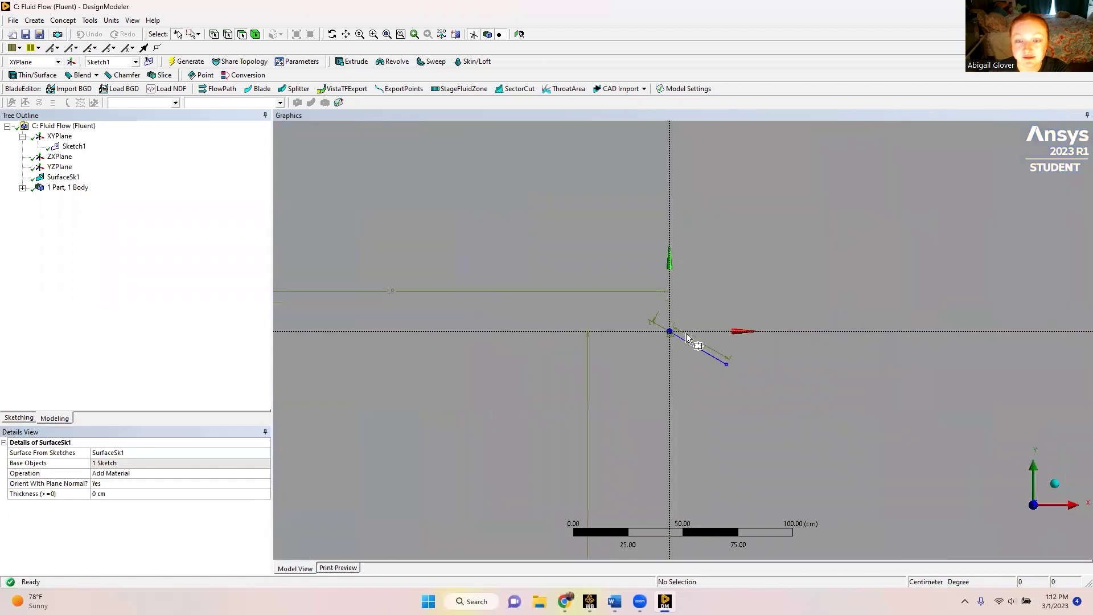
scroll(701, 346, "up", 8)
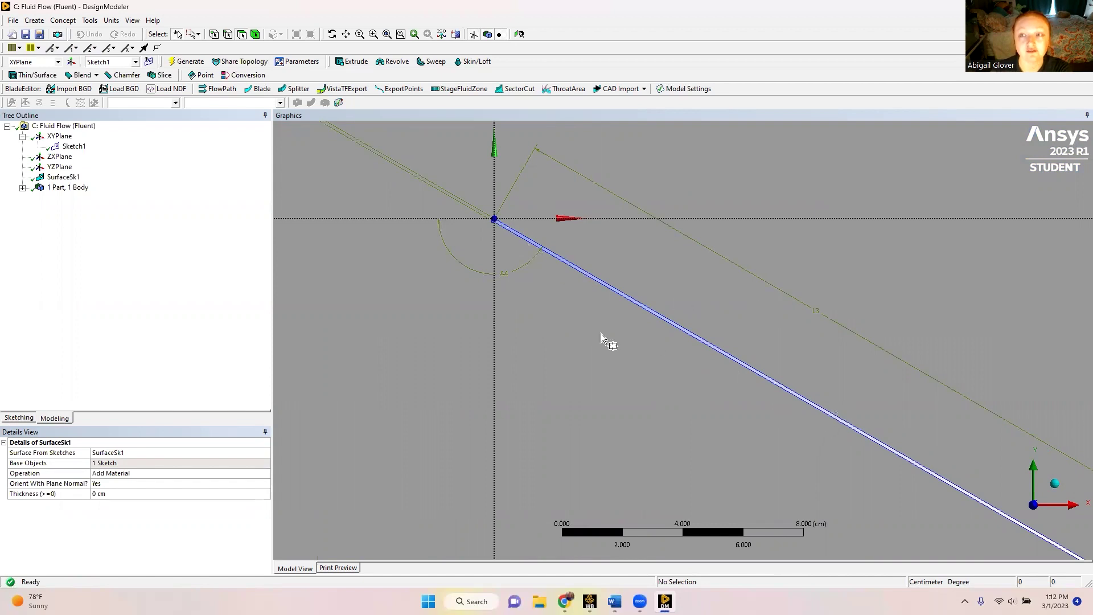
scroll(767, 342, "down", 10)
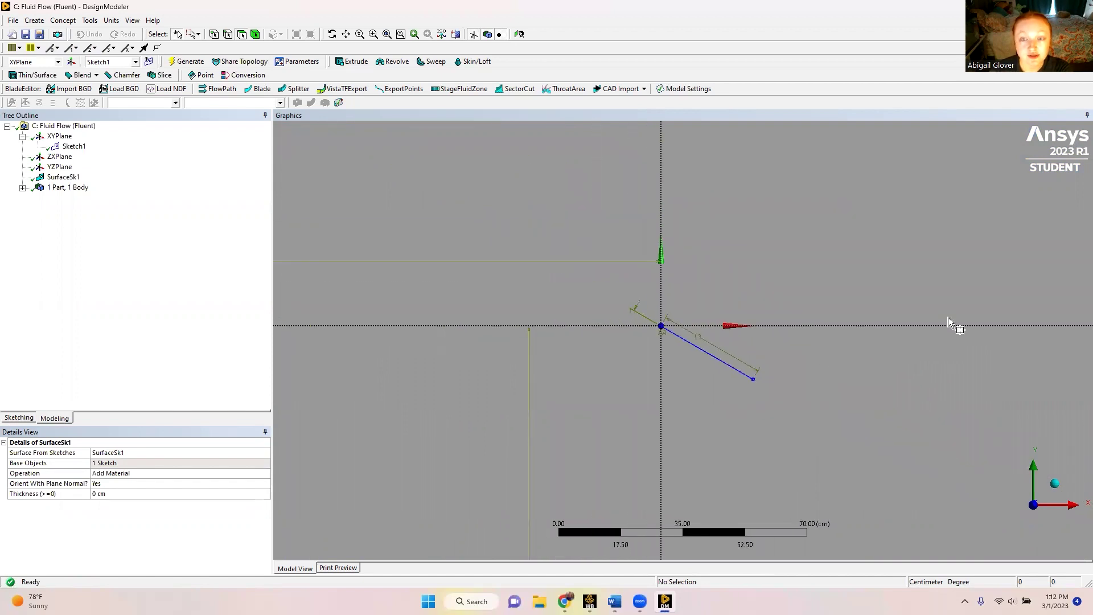
scroll(805, 368, "down", 5)
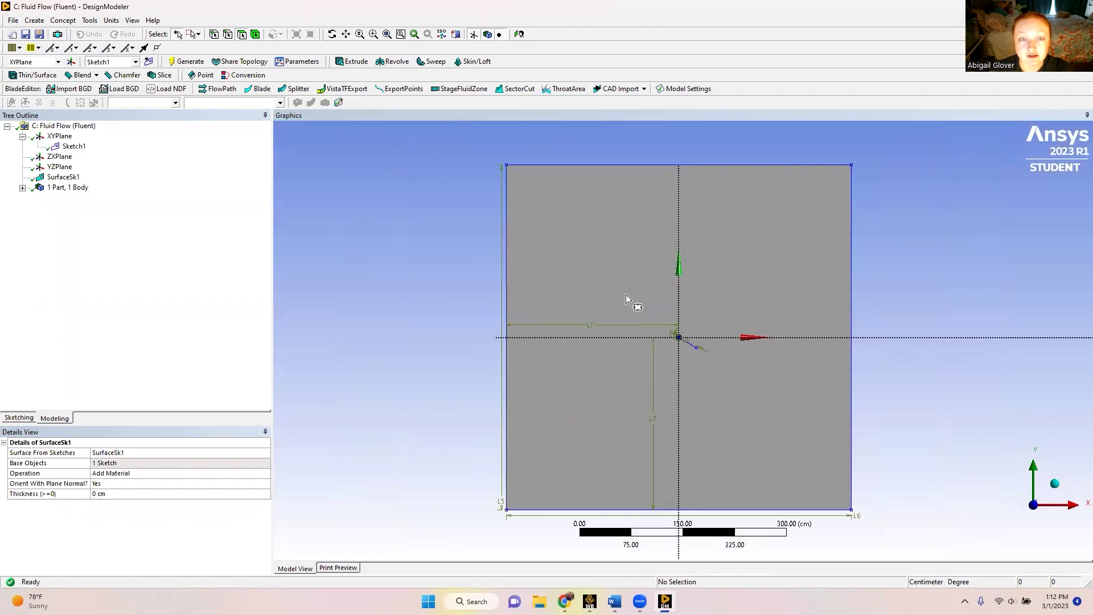
Step: Close DesignModeler and open the model in Ansys Meshing
left_click(12, 20)
left_click(34, 208)
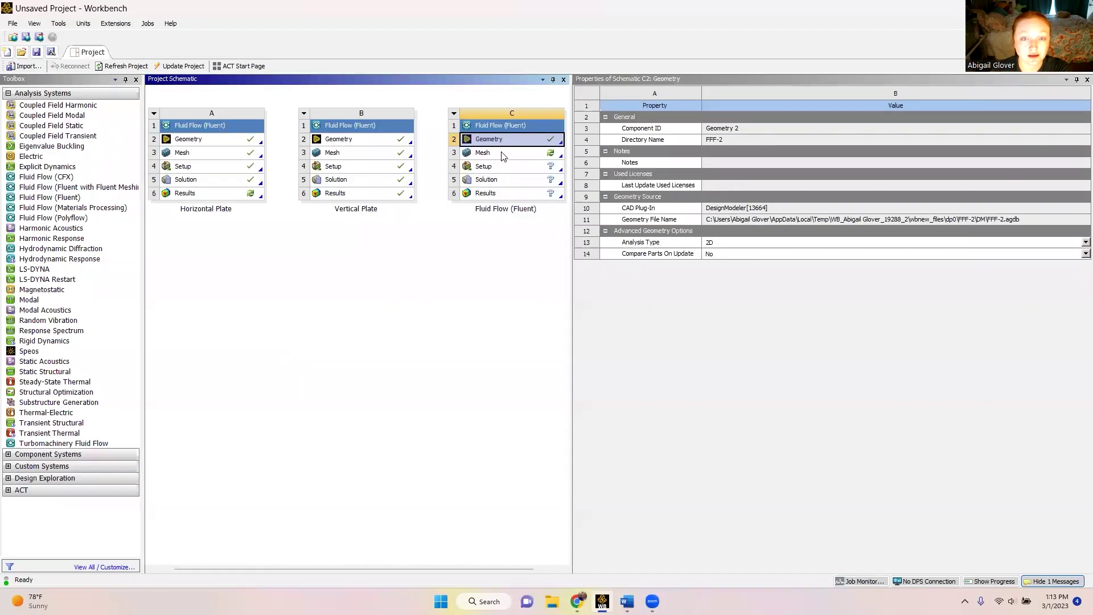
double_click(503, 154)
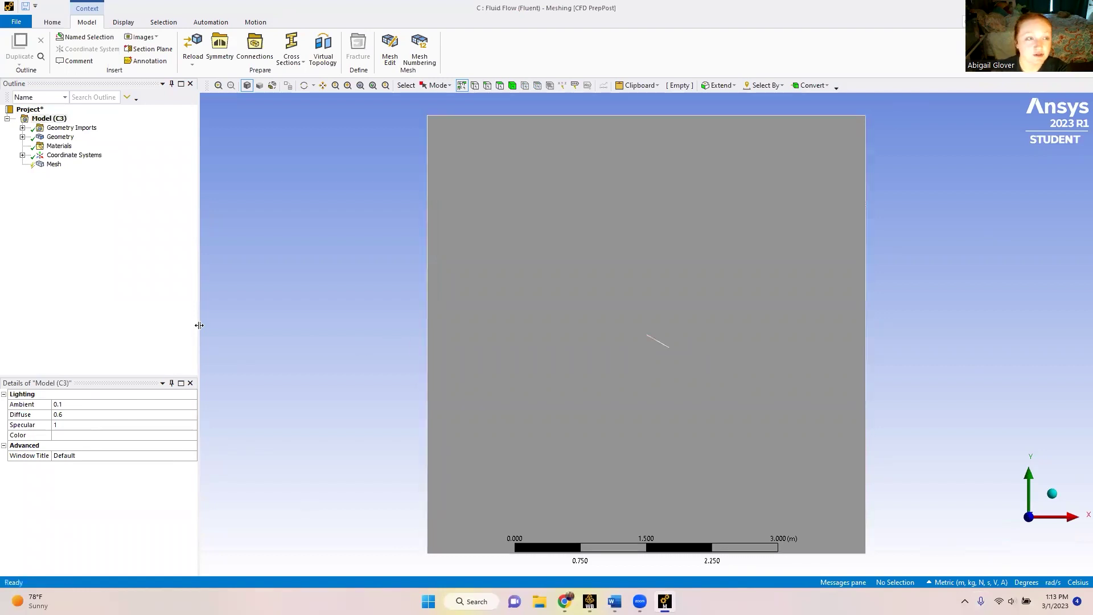
Step: Generate the default 0.35355 m quadrilateral mesh from the Mesh node and inspect it
left_click(54, 164)
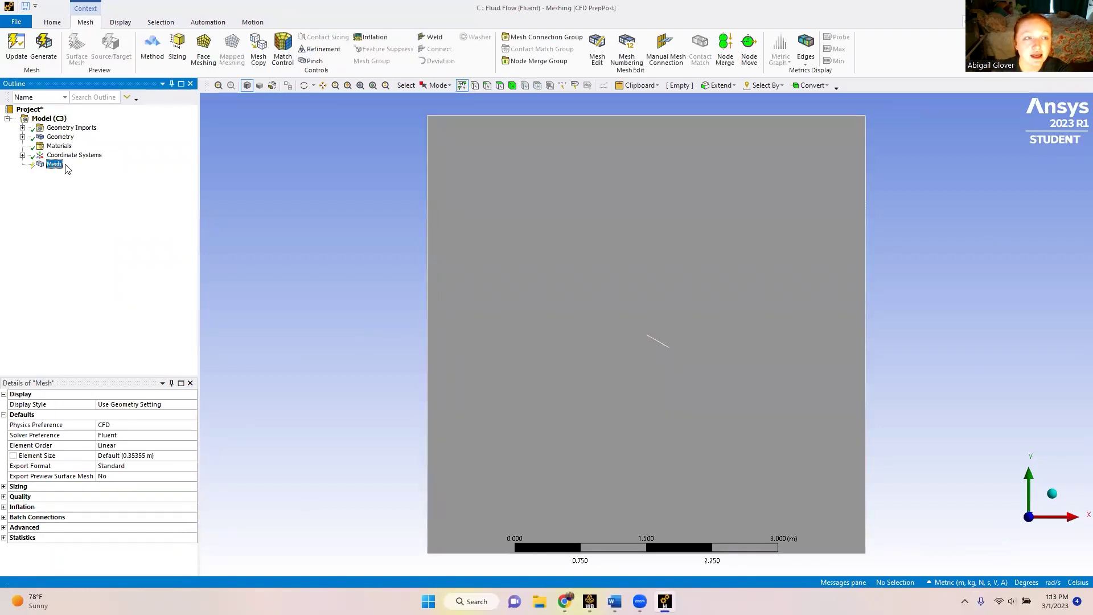
left_click(43, 45)
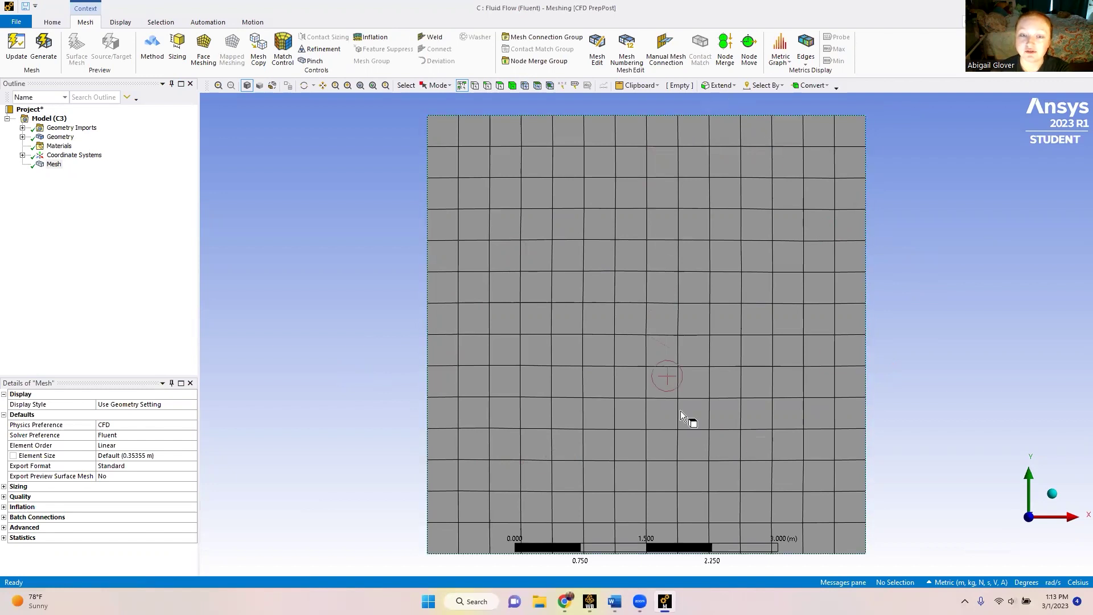
scroll(660, 329, "down", 3)
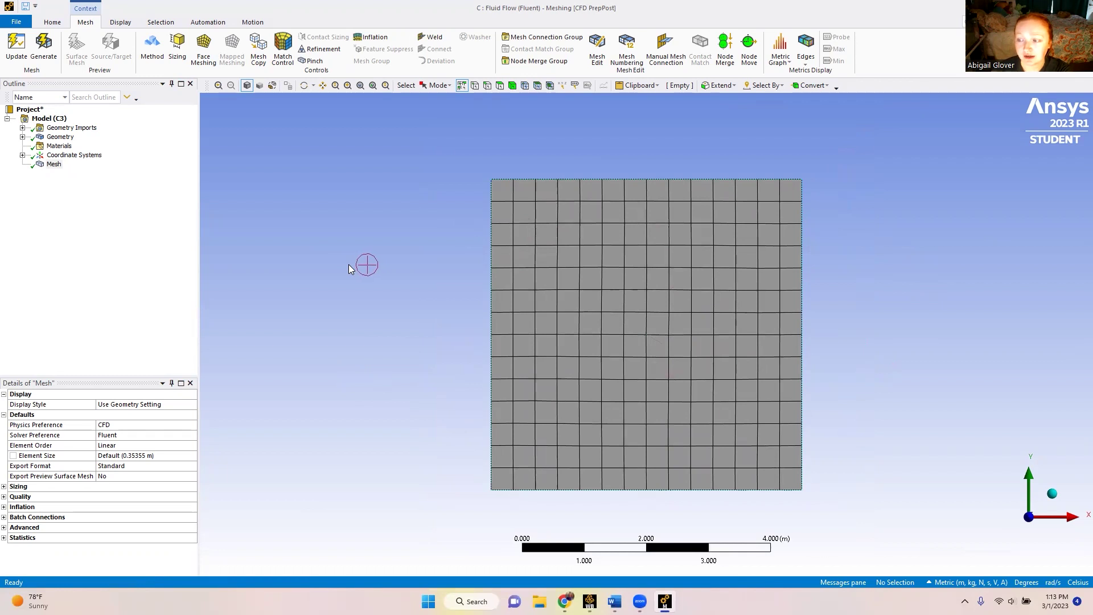
scroll(348, 264, "up", 2)
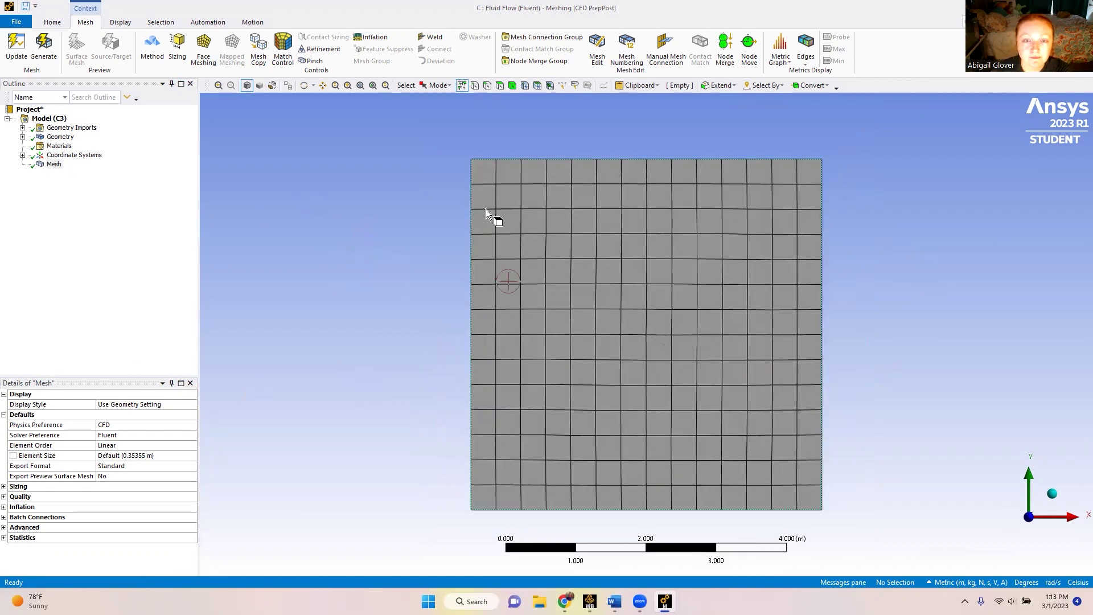
scroll(489, 211, "up", 2)
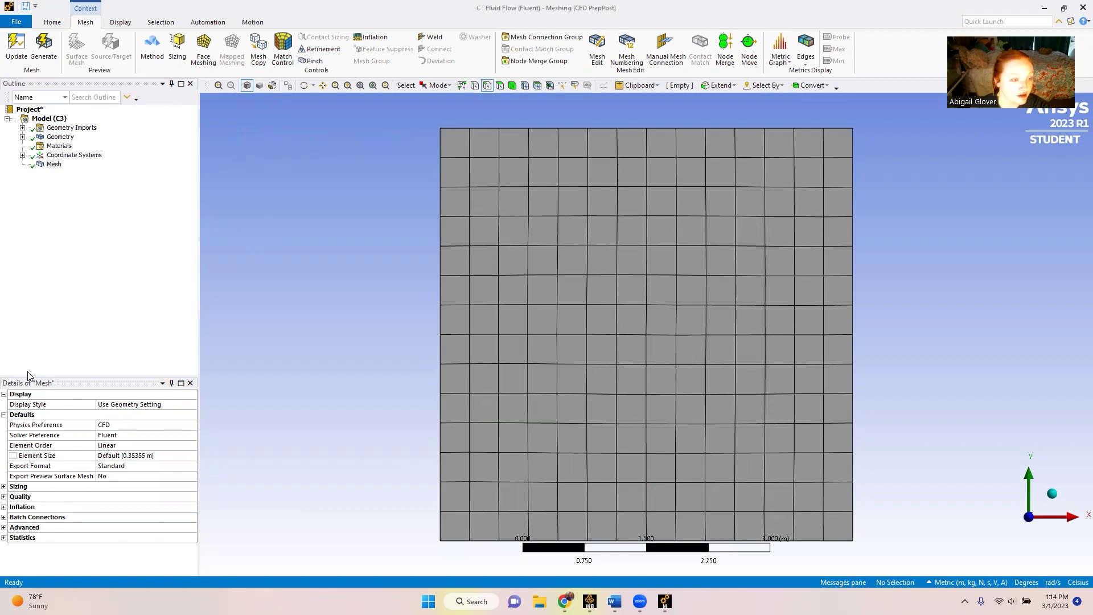
Step: Set Mesh Defeaturing to No under Sizing and zoom in on the plate region
left_click(16, 486)
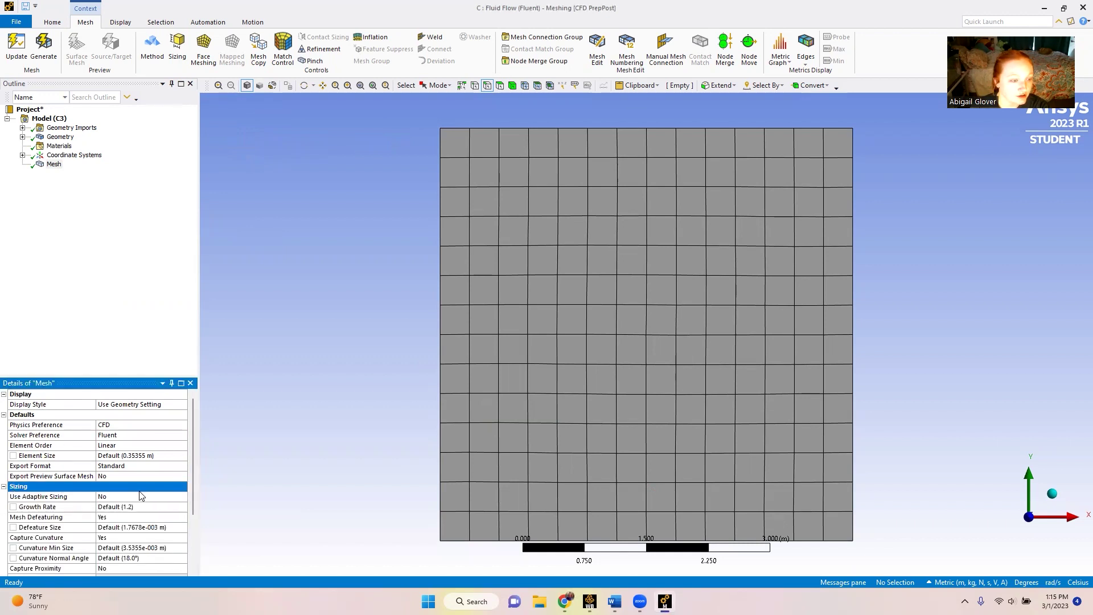
left_click(121, 517)
left_click(182, 518)
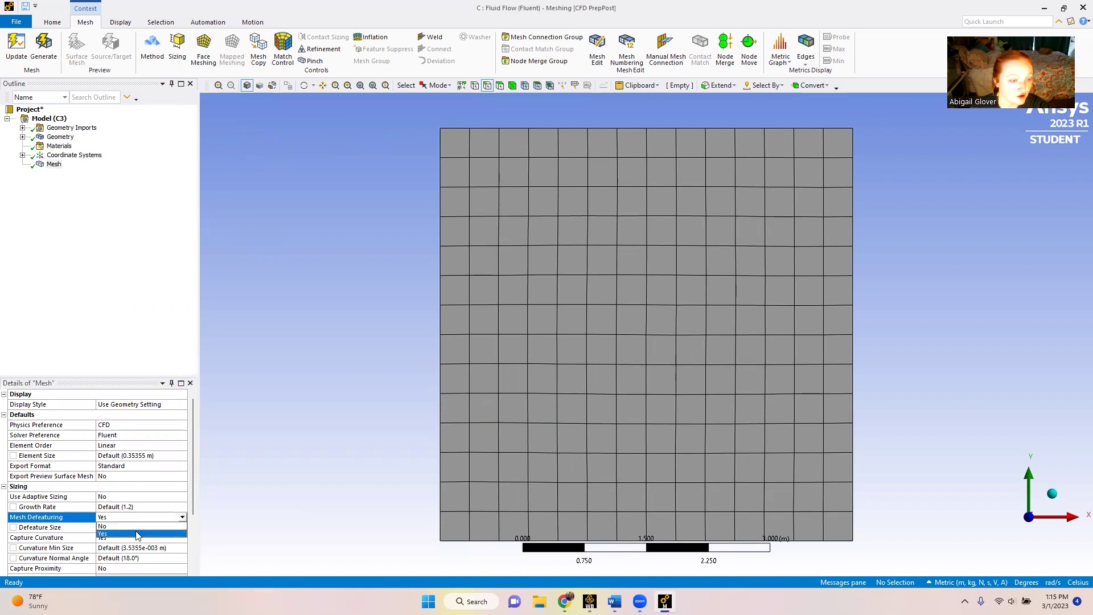
left_click(135, 534)
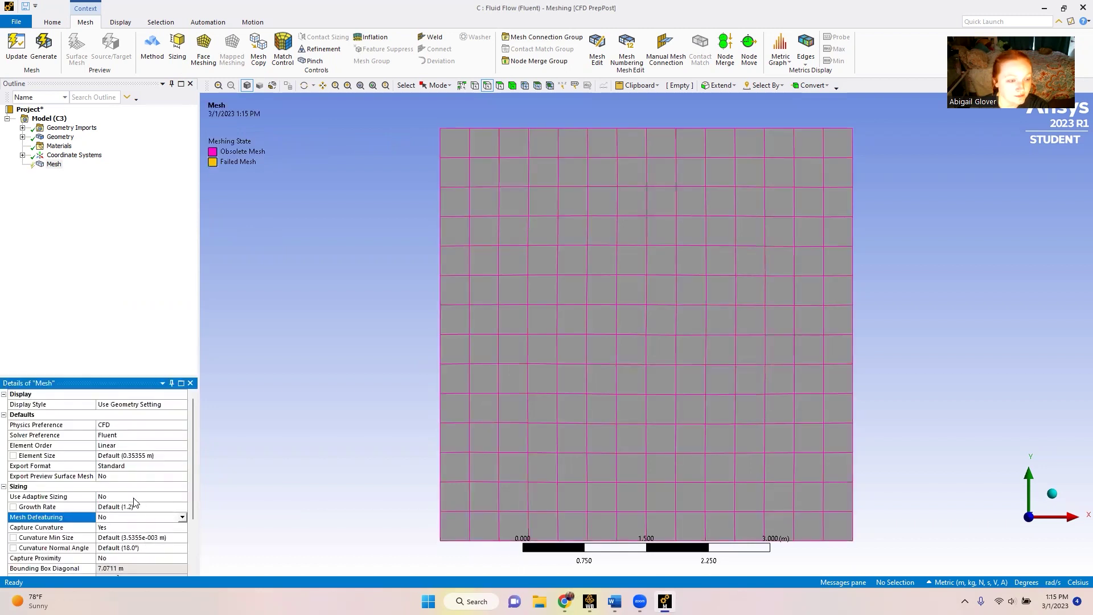
scroll(135, 503, "down", 3)
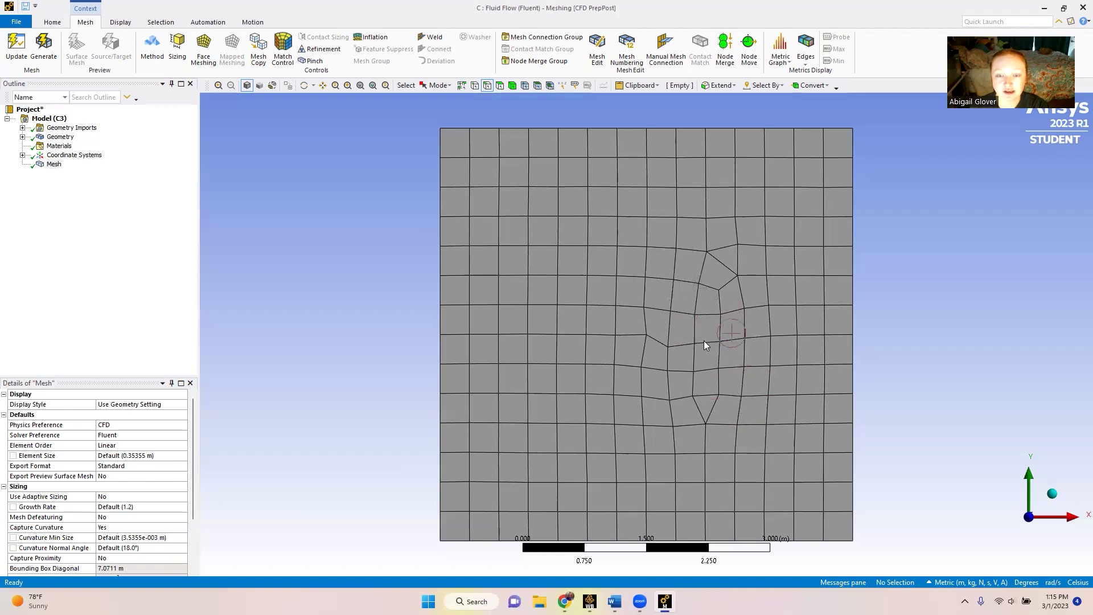
scroll(637, 330, "up", 3)
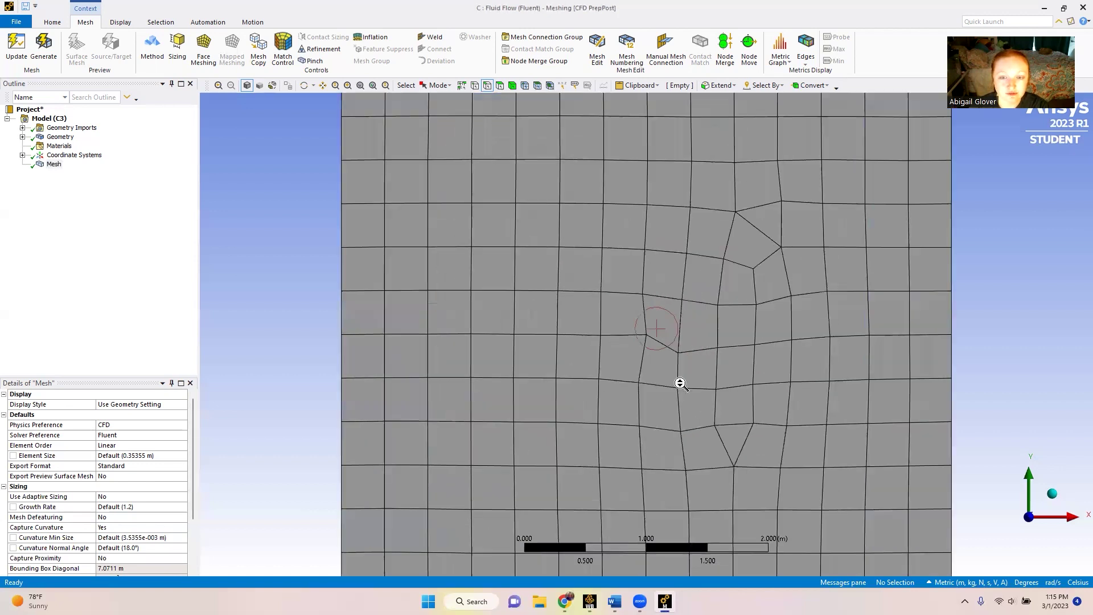
scroll(680, 384, "up", 4)
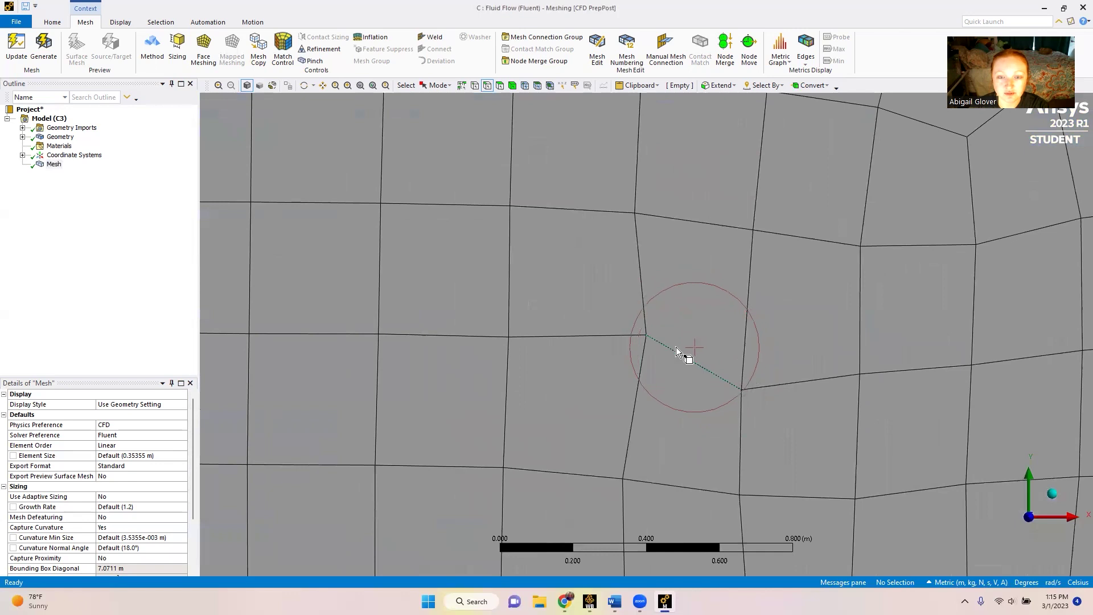
scroll(715, 349, "down", 4)
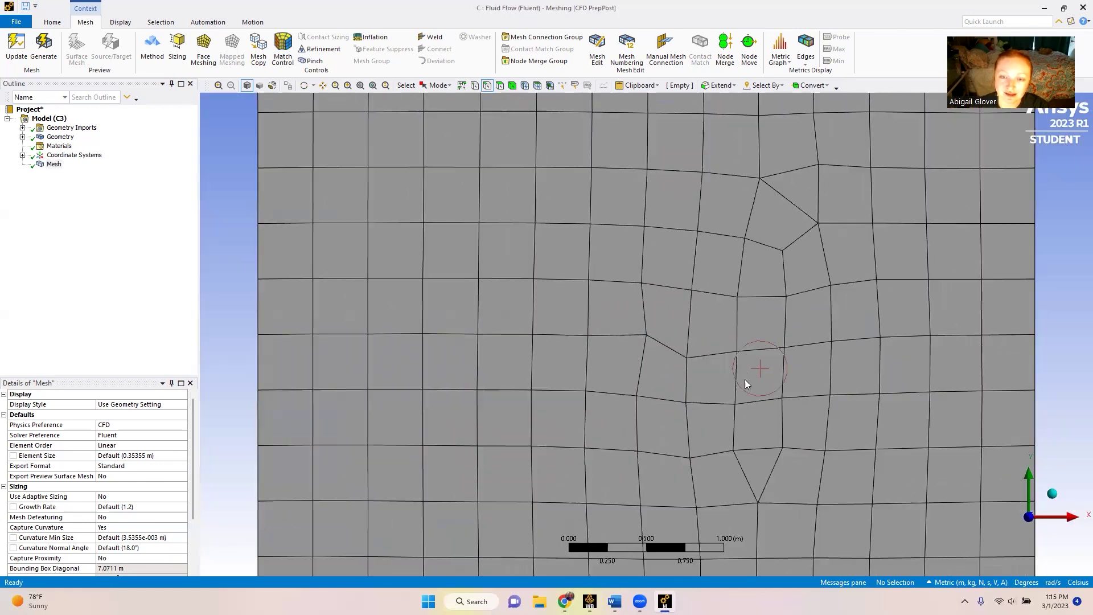
scroll(734, 380, "down", 5)
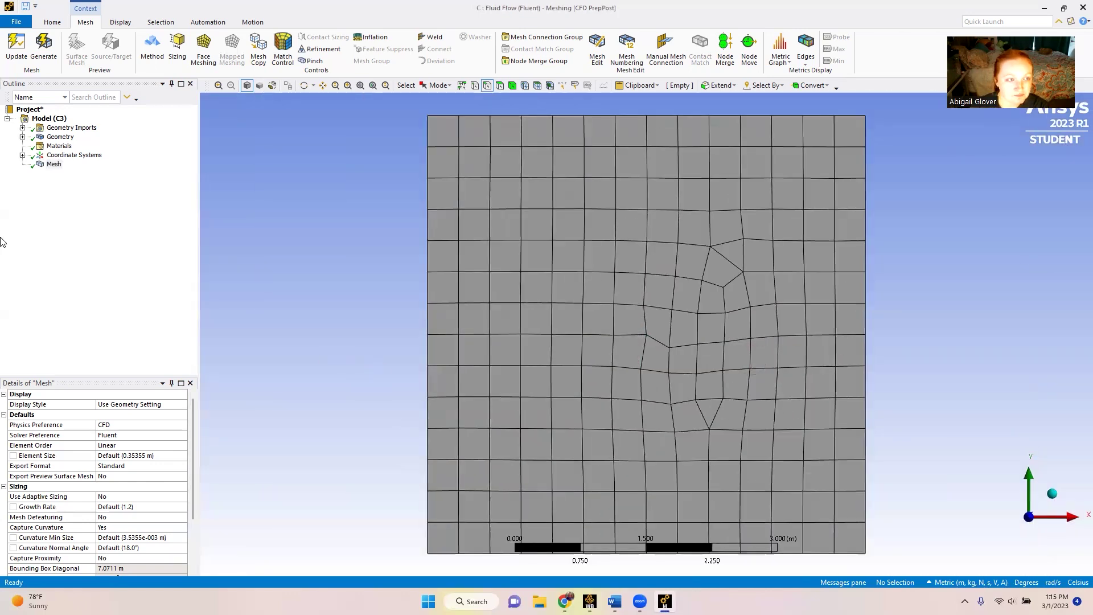
Step: Select the Surface Body in the outline and zoom in on the plate
left_click(24, 160)
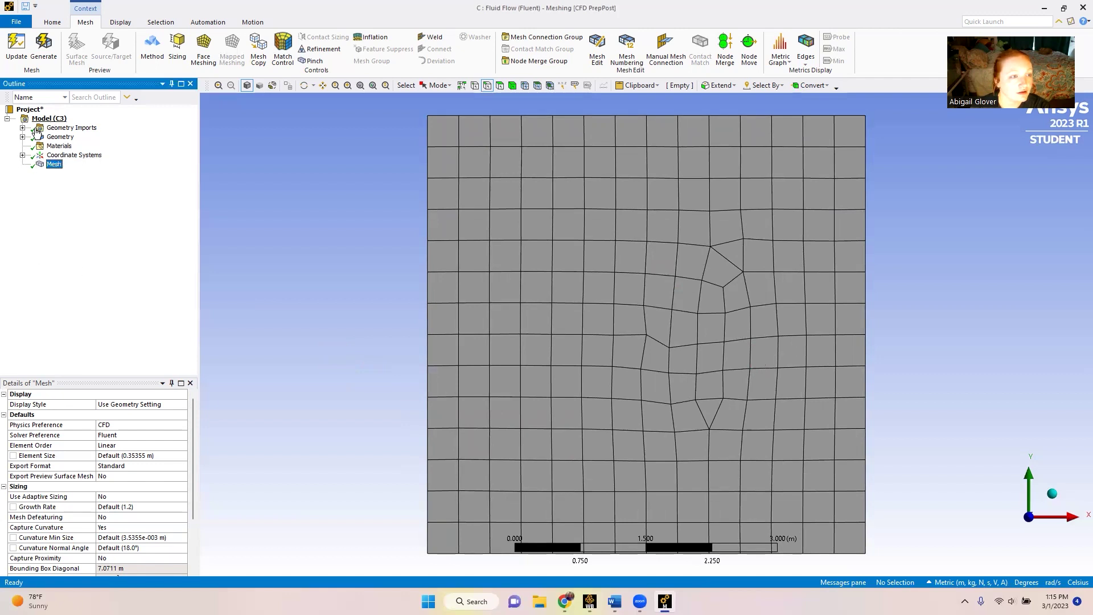
left_click(22, 137)
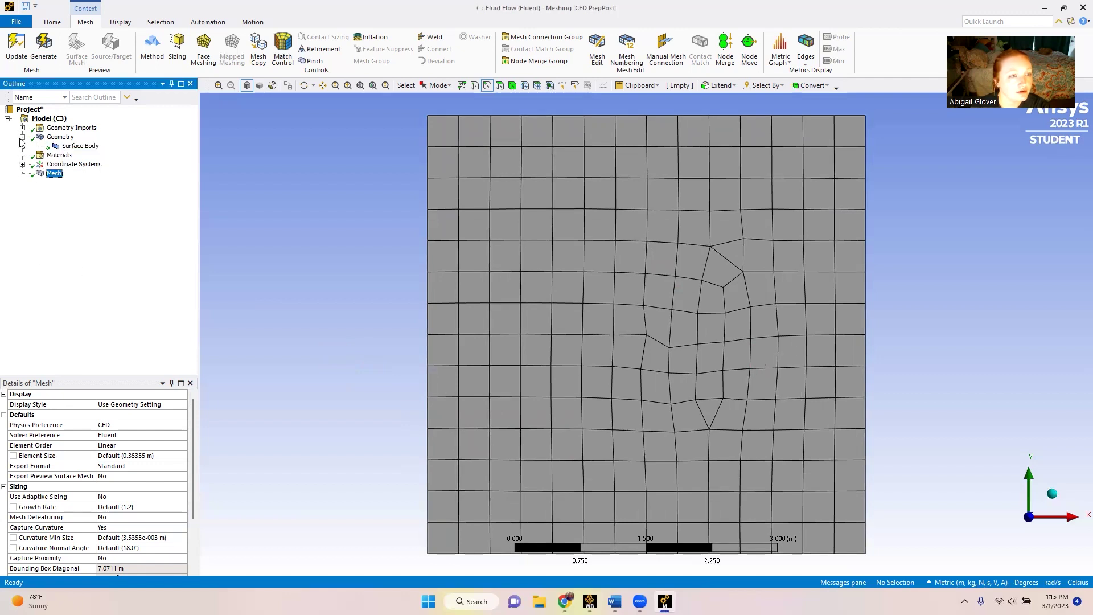
left_click(78, 146)
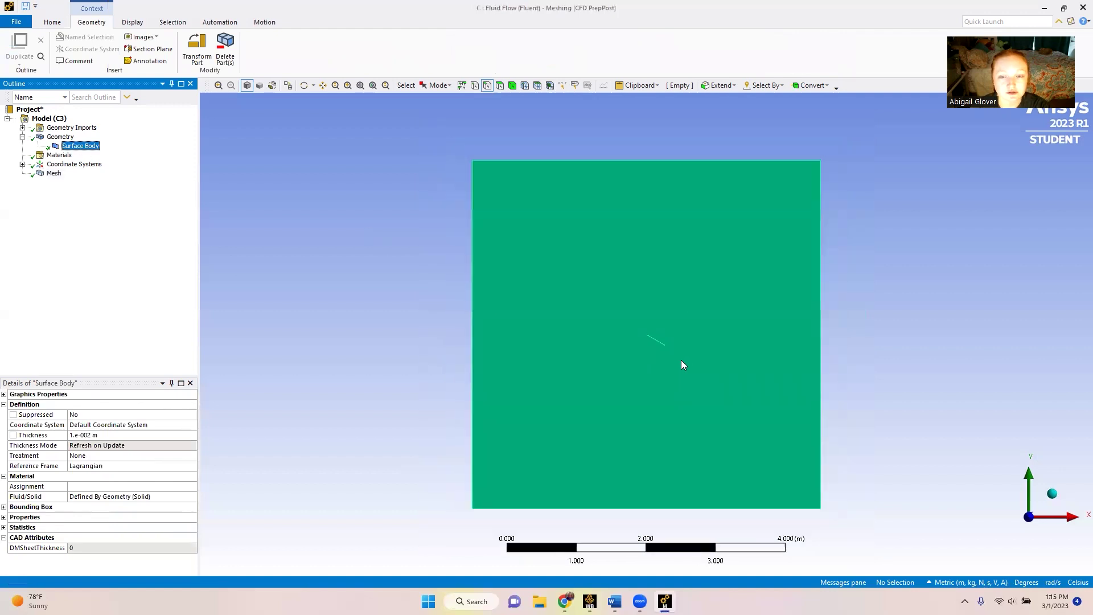
scroll(661, 348, "up", 5)
scroll(773, 296, "up", 1)
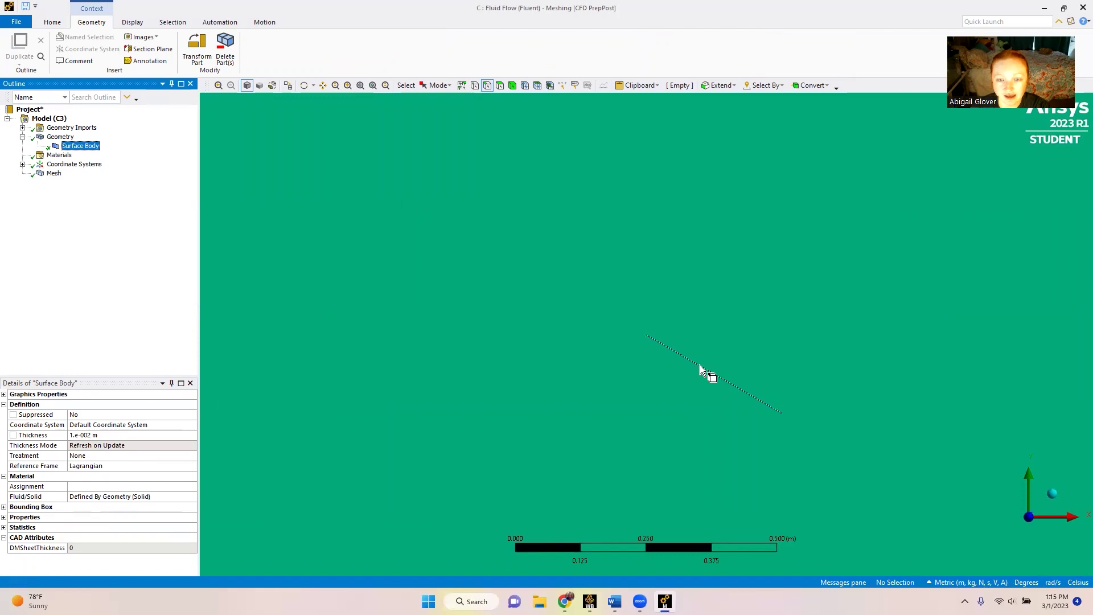
scroll(706, 367, "up", 2)
scroll(739, 390, "up", 1)
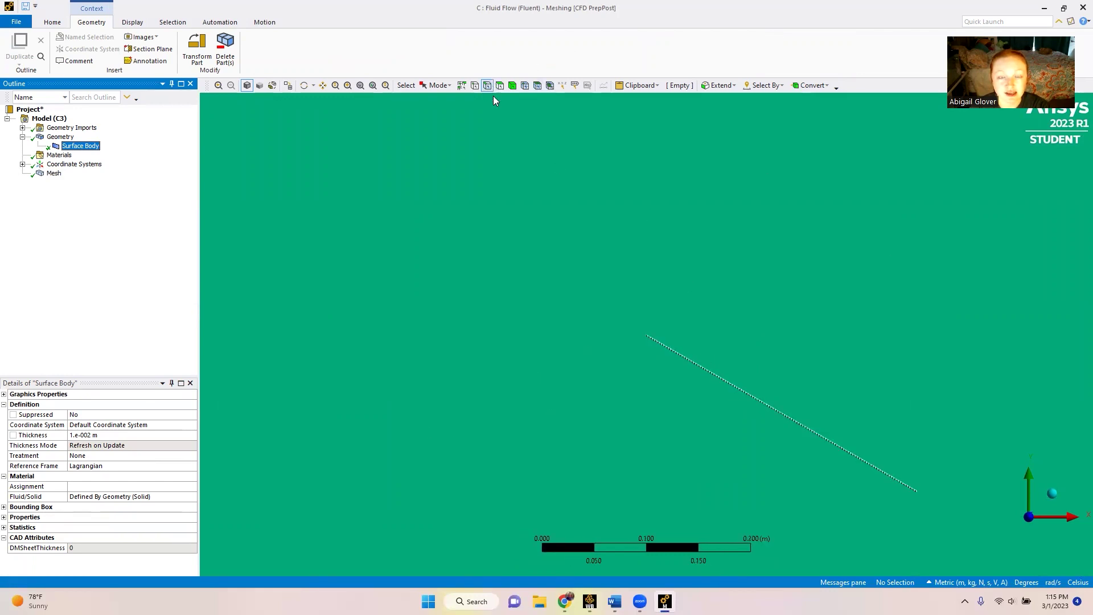
scroll(729, 390, "up", 3)
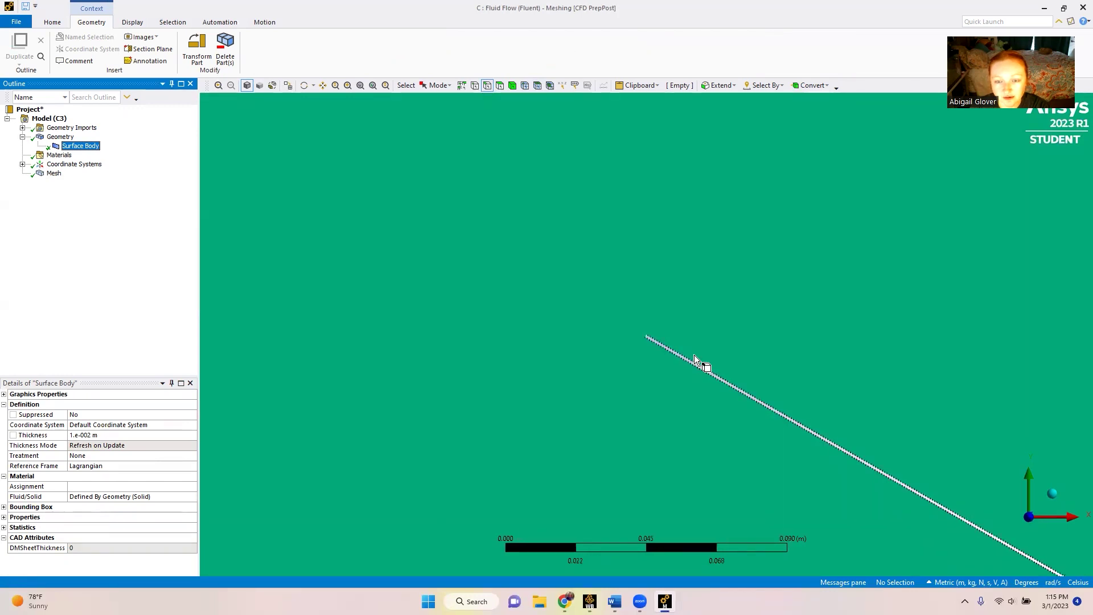
scroll(698, 360, "up", 2)
scroll(700, 346, "up", 5)
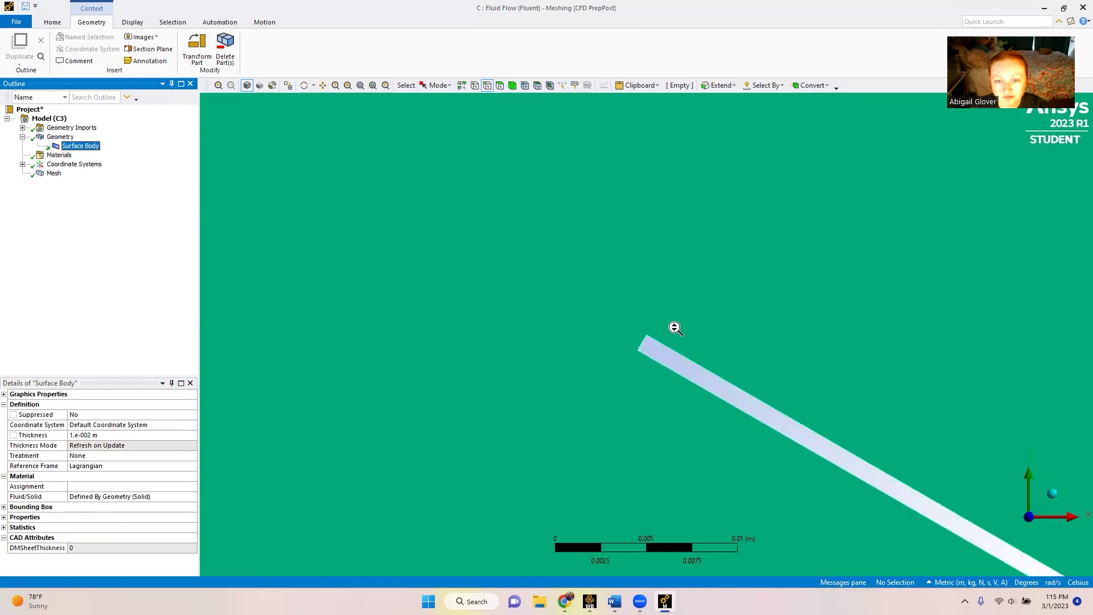
Step: Name the plate's top and bottom edges Upper Wall and Lower Wall
left_click(671, 349)
right_click(671, 349)
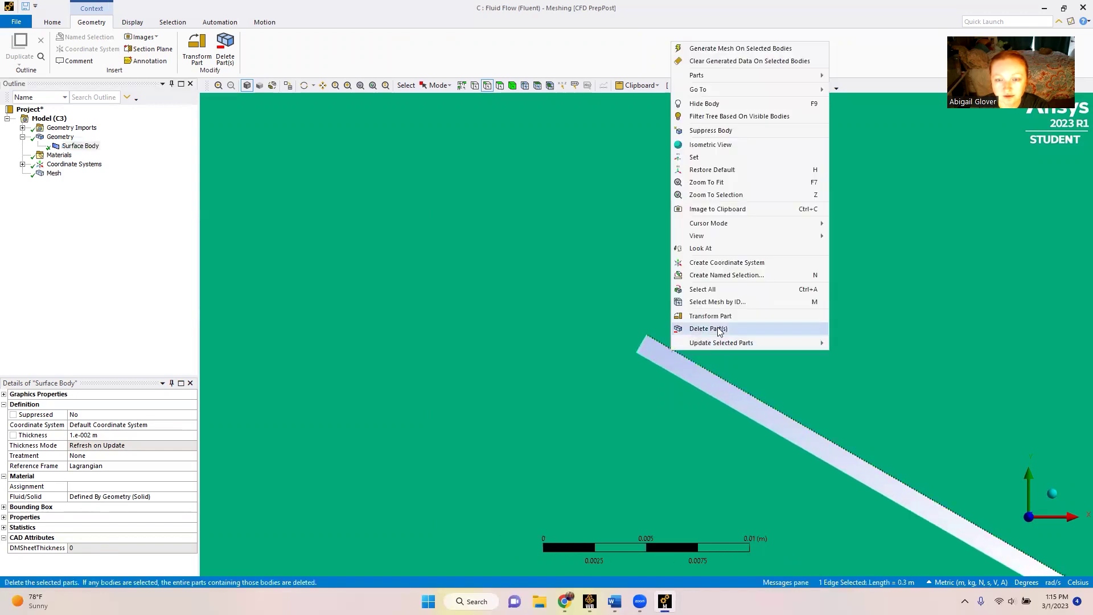
left_click(733, 276)
type("Up")
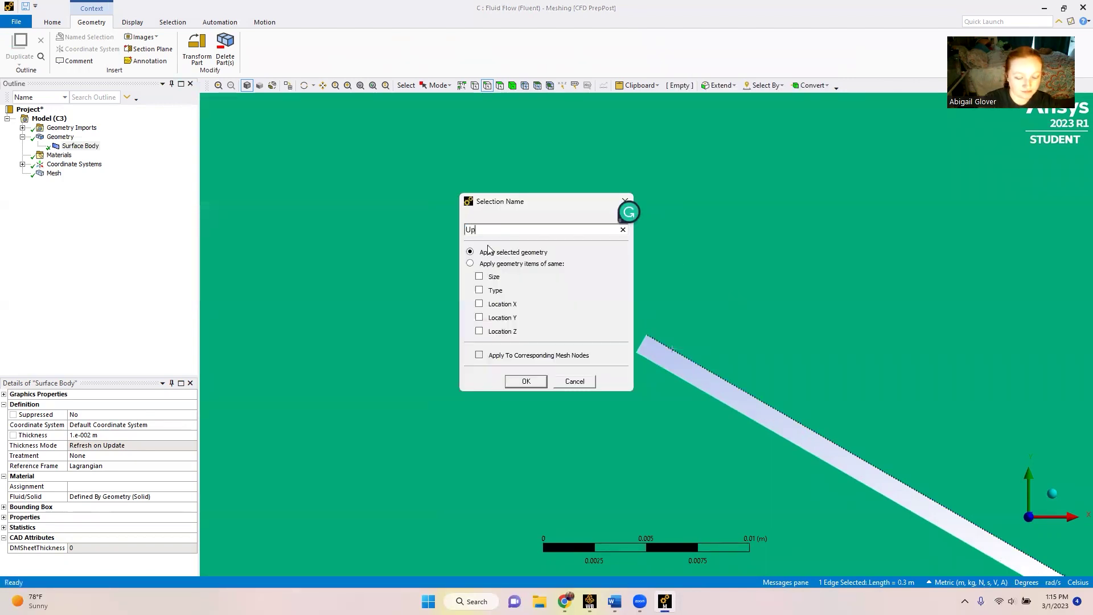
type("per Wall")
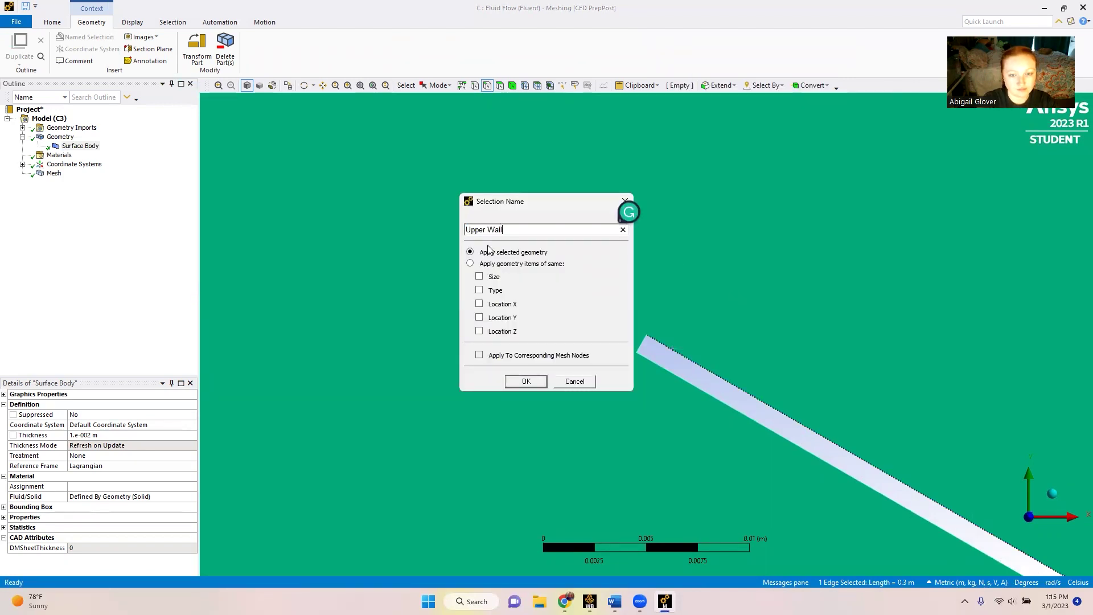
key("Return")
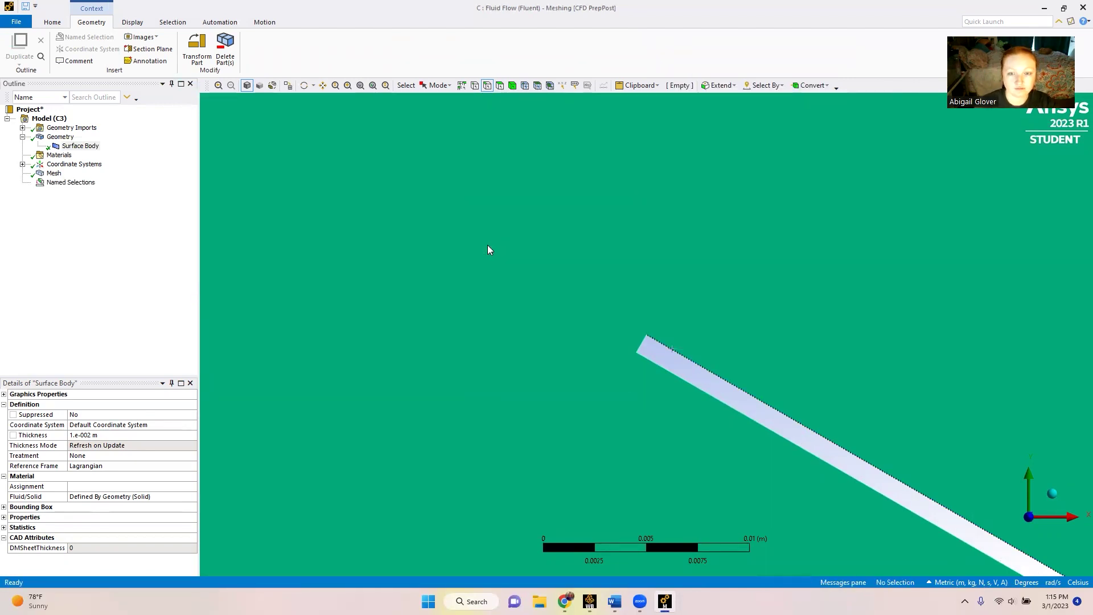
right_click(688, 381)
left_click(734, 307)
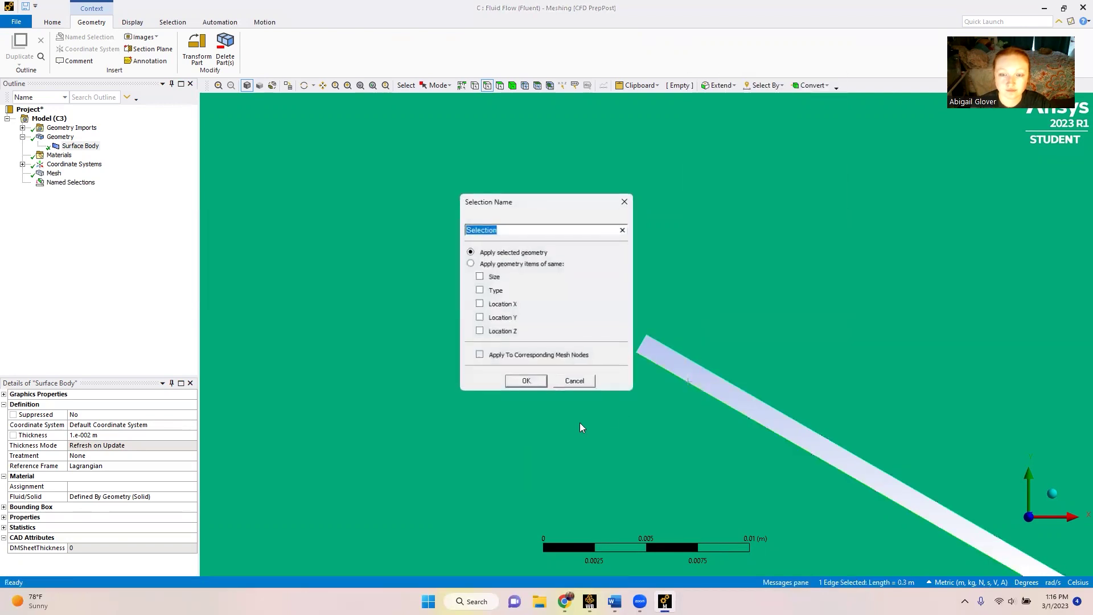
type("Lower Wall")
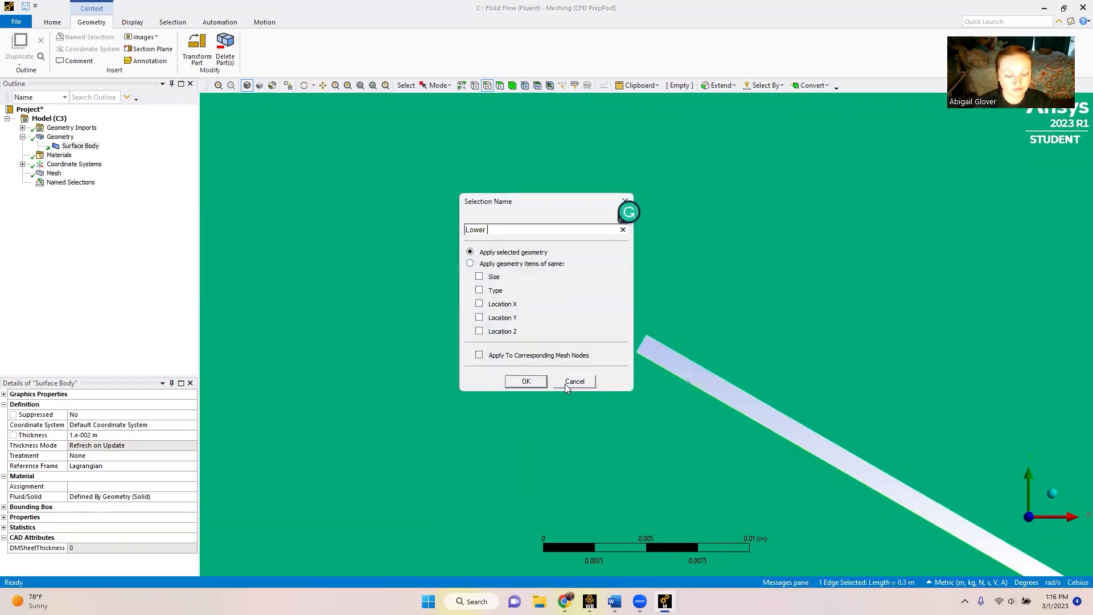
left_click(565, 383)
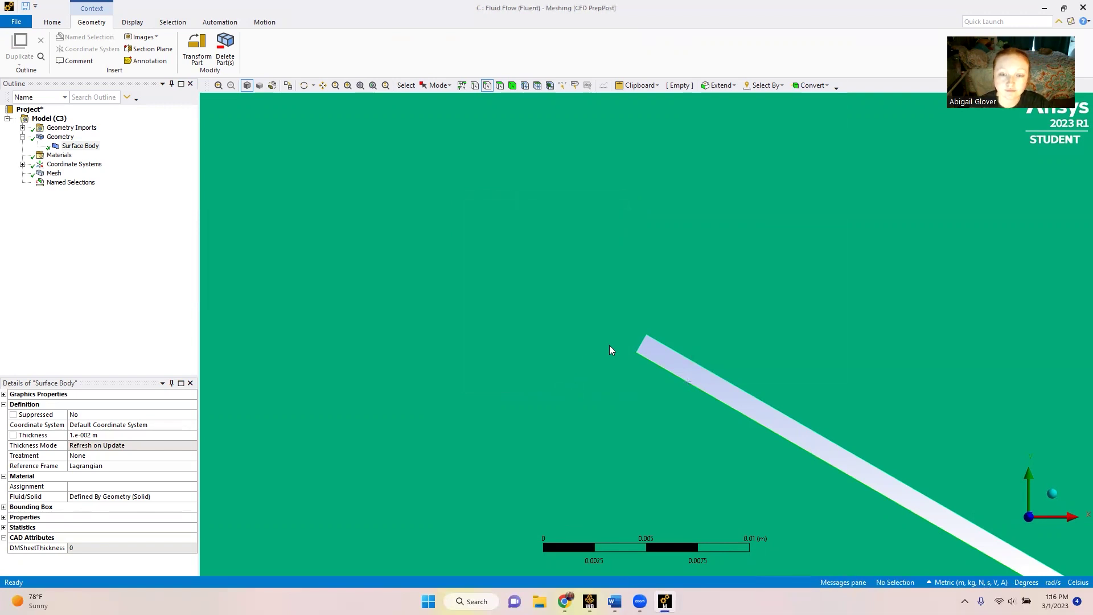
Step: Name the plate's front end edge Front Wall
left_click(643, 342)
right_click(643, 342)
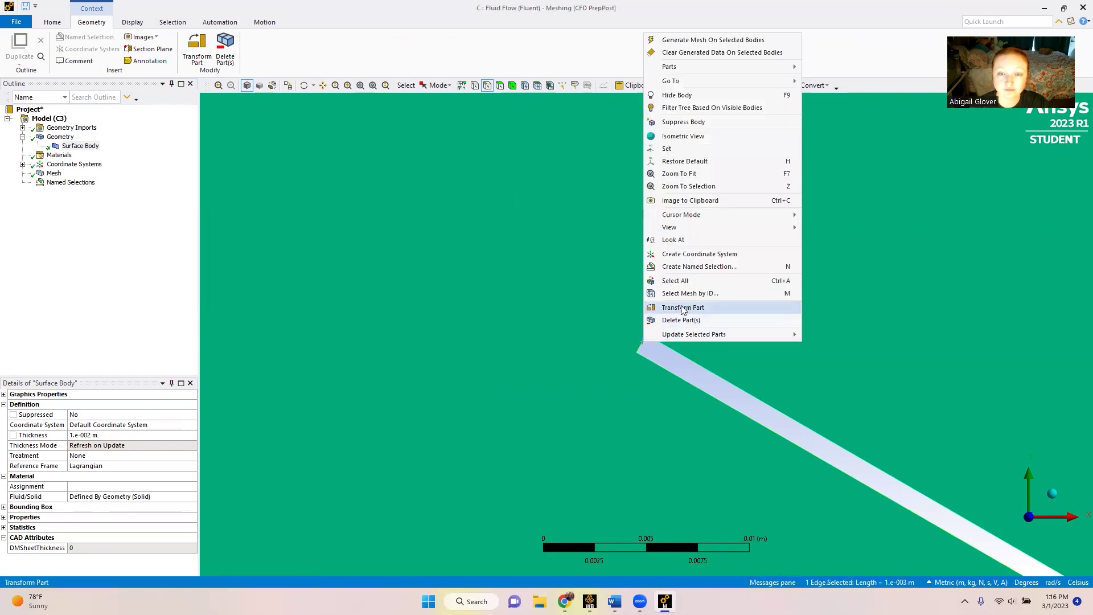
left_click(689, 274)
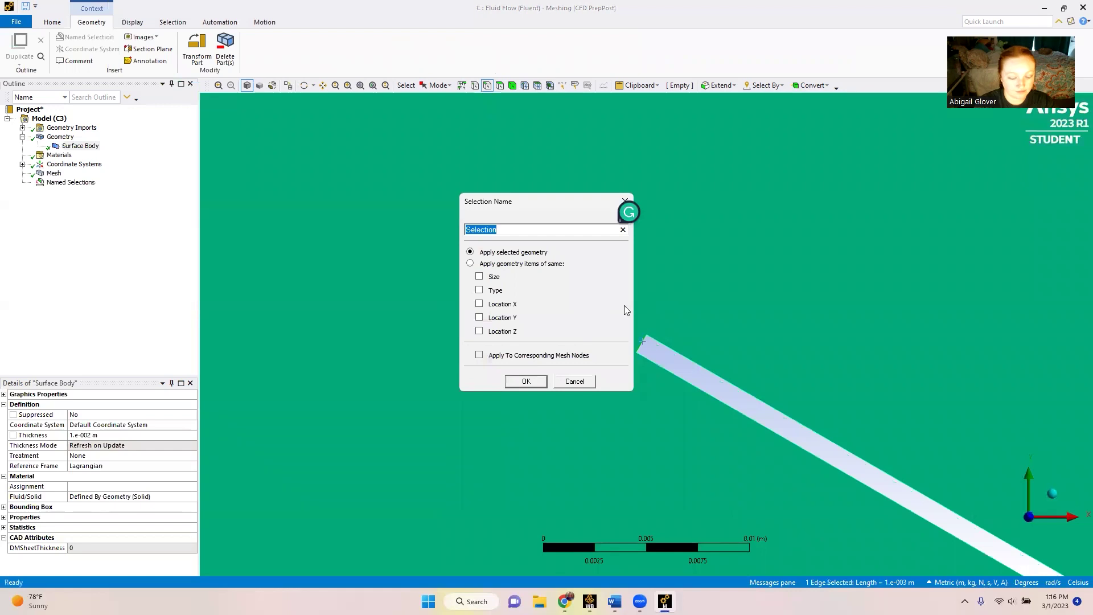
type("Front Wall")
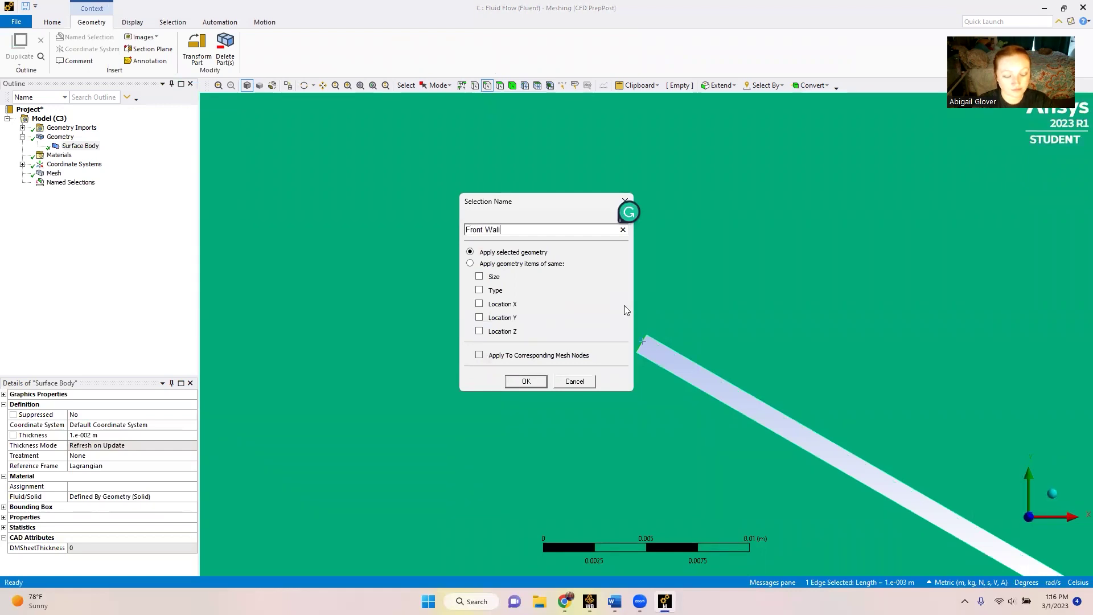
key("Return")
Step: Bring the plate's far end into view and name that edge Rear Wall
scroll(827, 411, "down", 5)
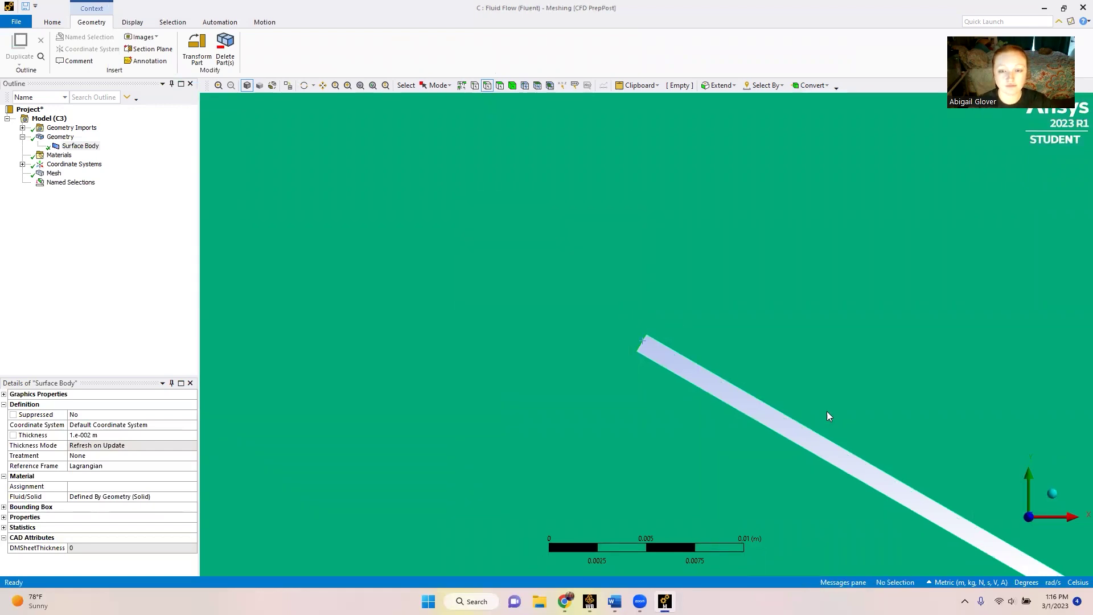
scroll(864, 428, "down", 1)
left_click(323, 86)
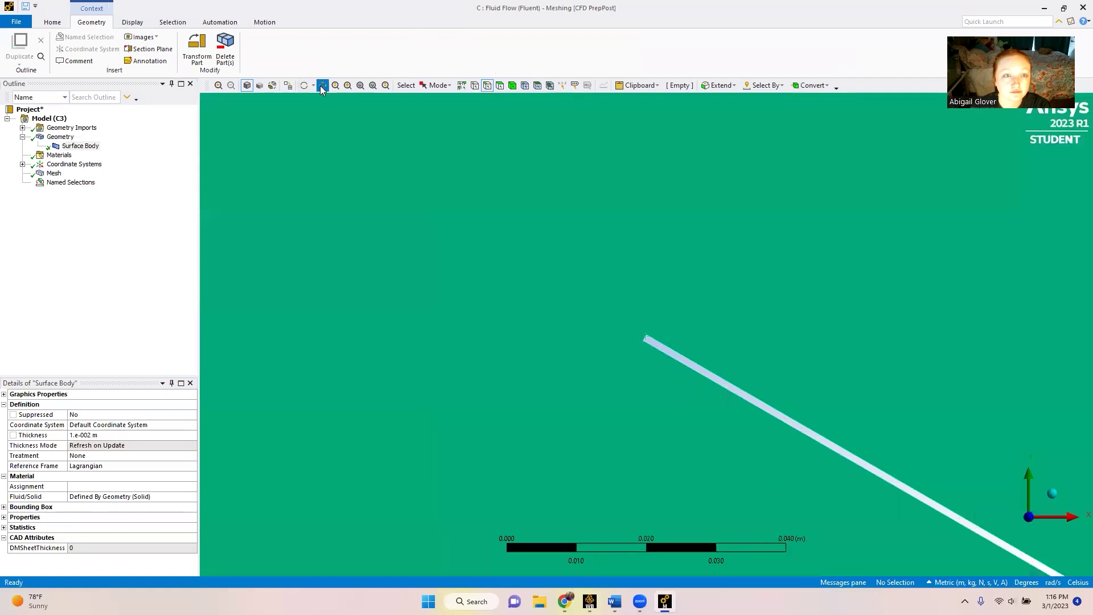
left_click_drag(561, 230, 349, 207)
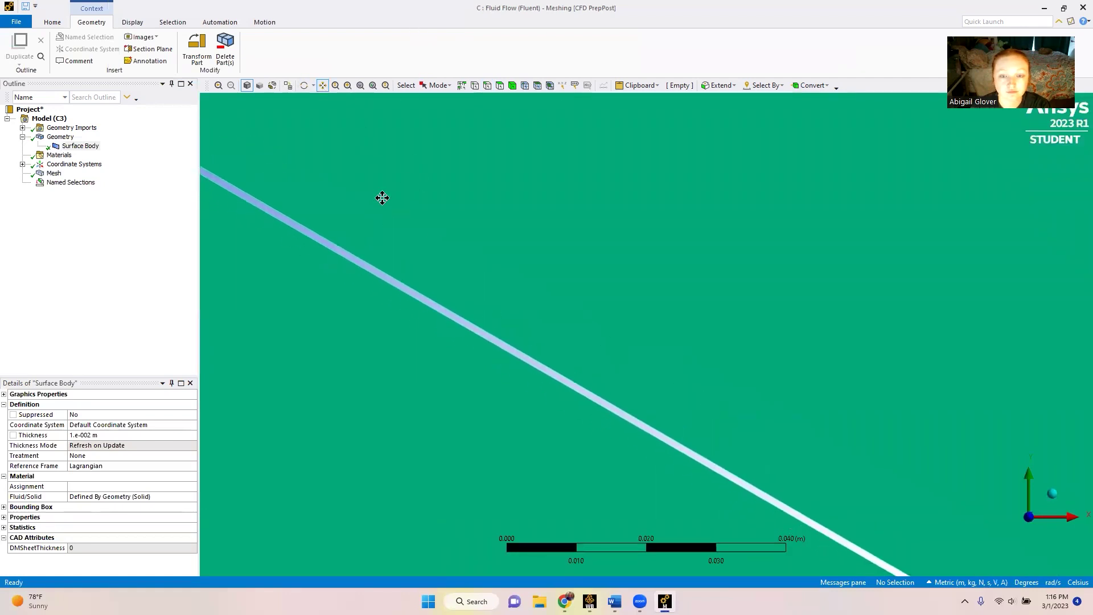
scroll(531, 324, "up", 3)
left_click_drag(596, 389, 567, 414)
scroll(566, 413, "up", 1)
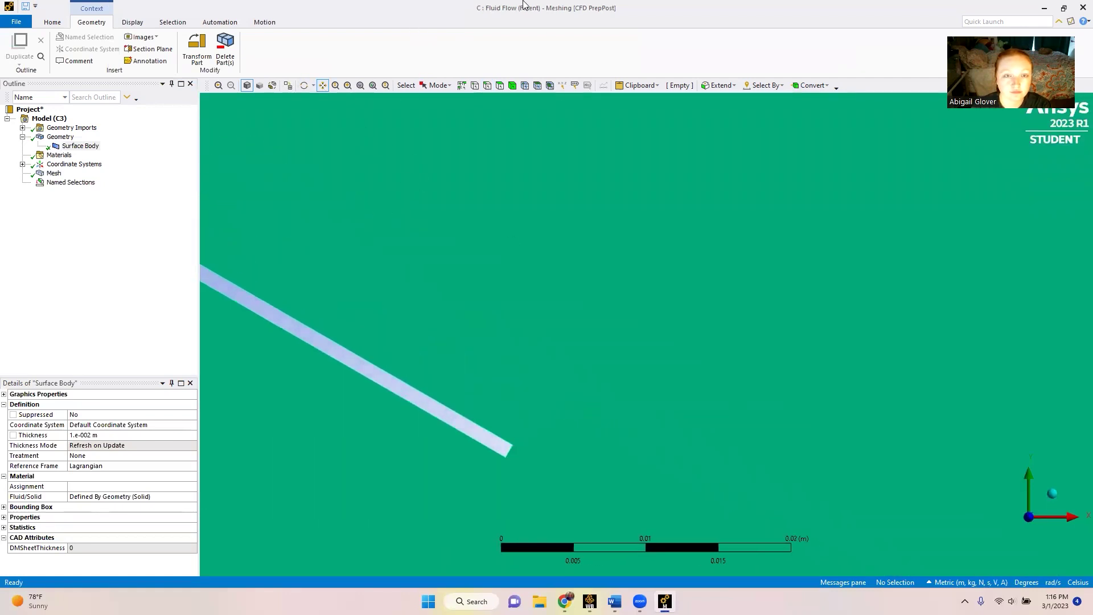
left_click(487, 85)
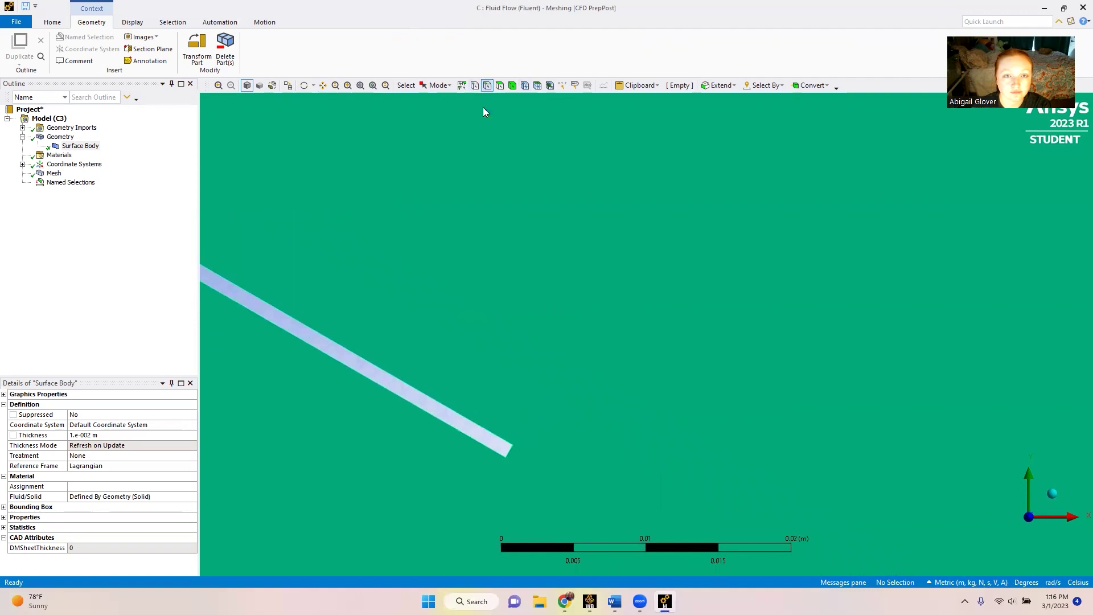
left_click(508, 453)
right_click(508, 453)
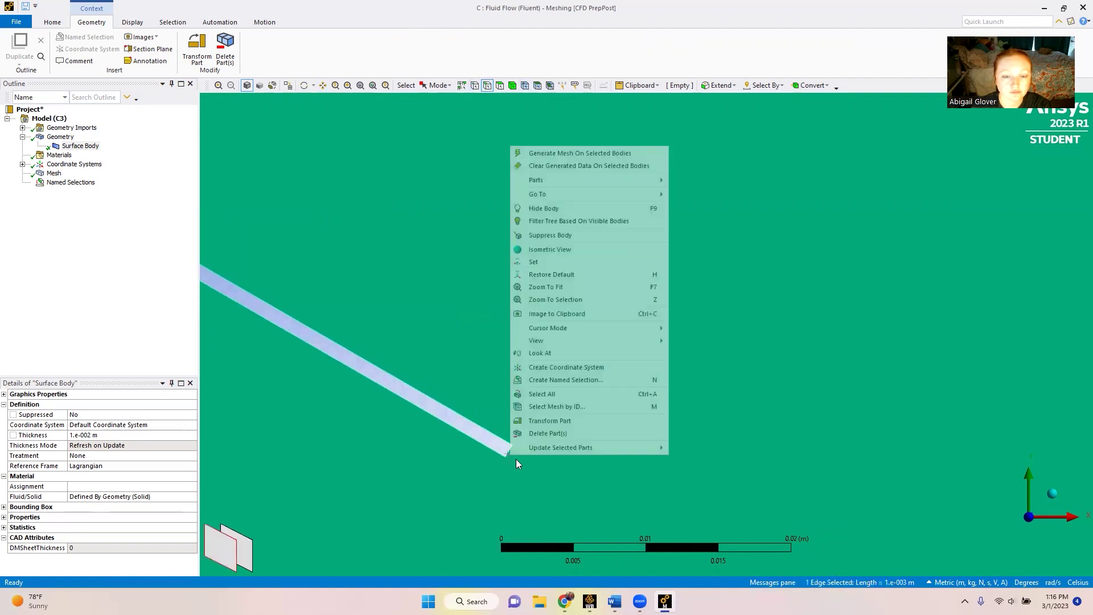
left_click(567, 379)
type("Rear ")
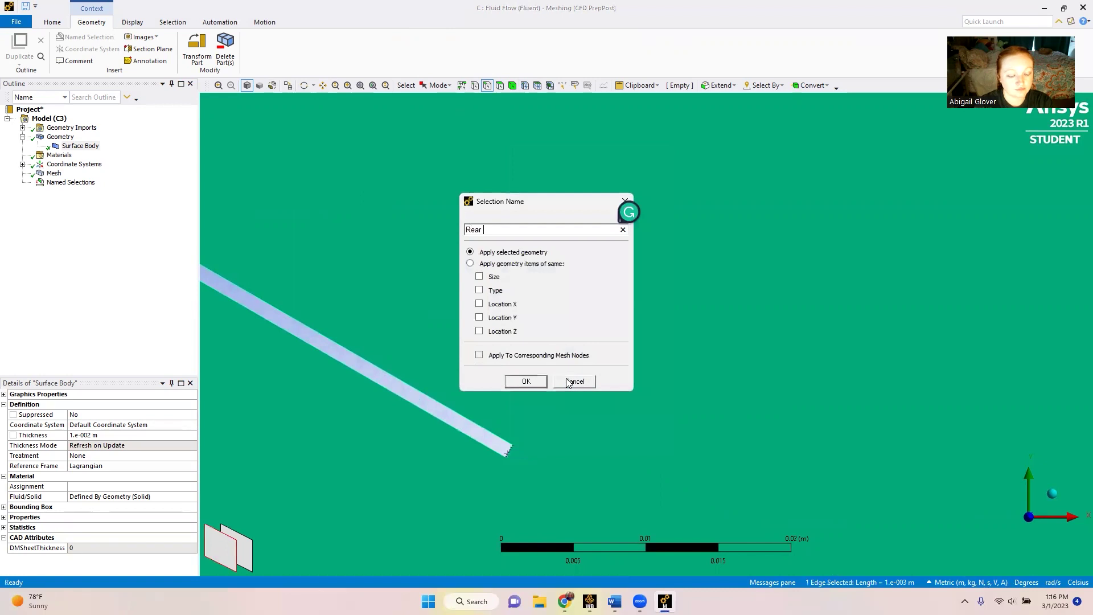
type("Wall")
left_click(566, 380)
scroll(478, 245, "down", 1)
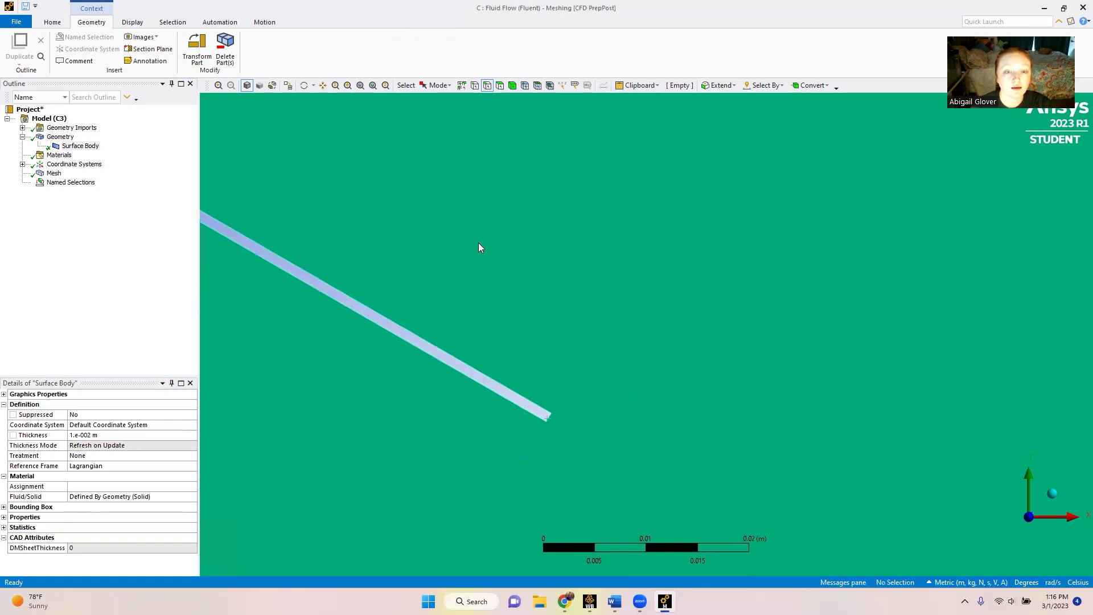
scroll(479, 243, "down", 5)
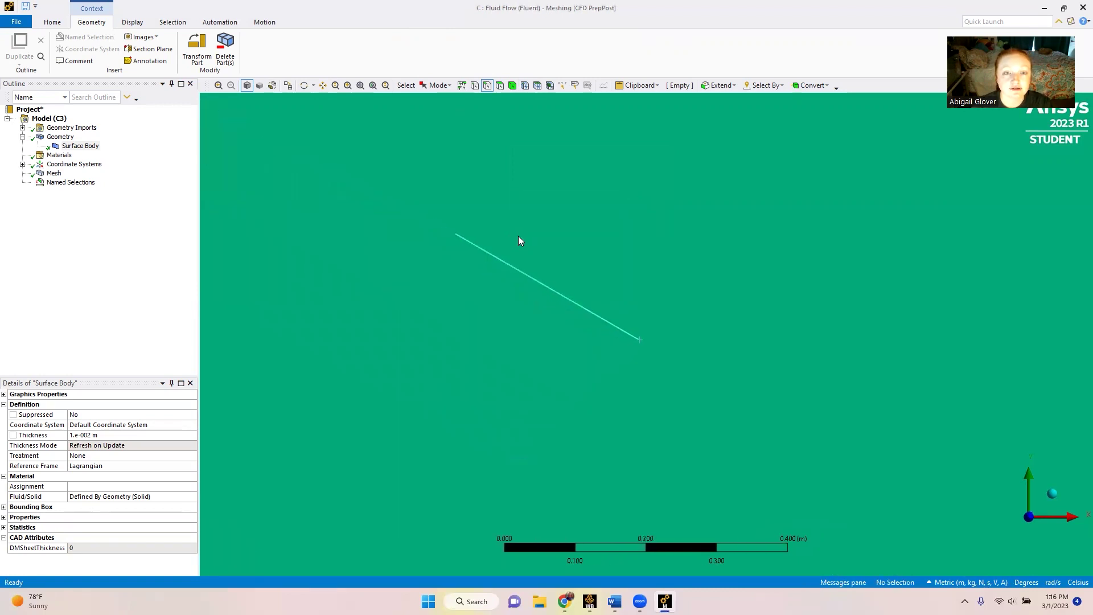
Step: Name the square domain's left edge Inlet and its right edge Outlet
scroll(518, 236, "down", 4)
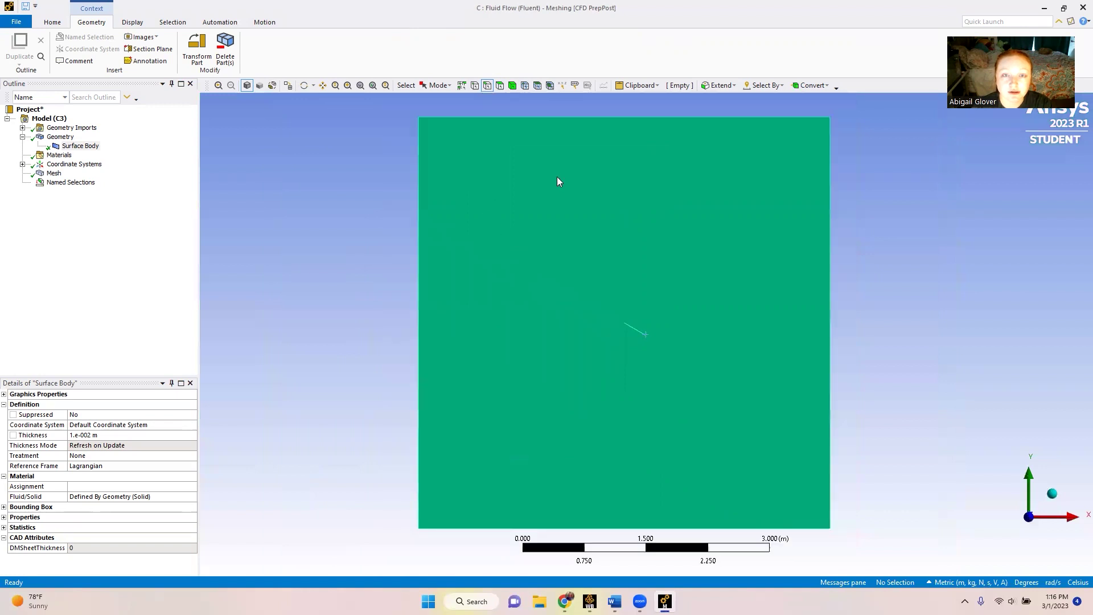
left_click(487, 117)
left_click(501, 530)
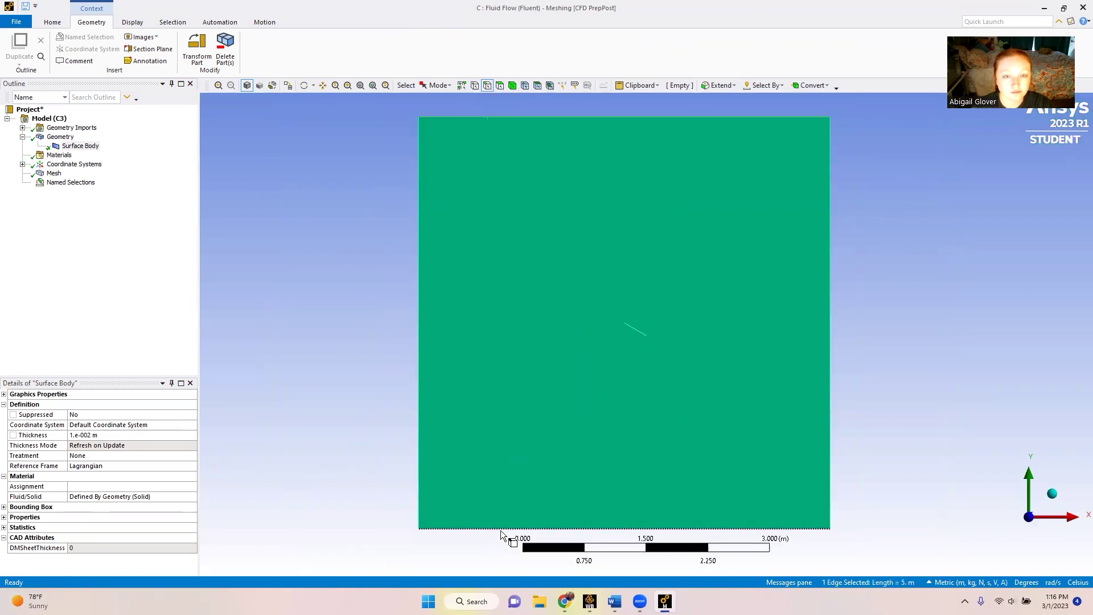
left_click(528, 117)
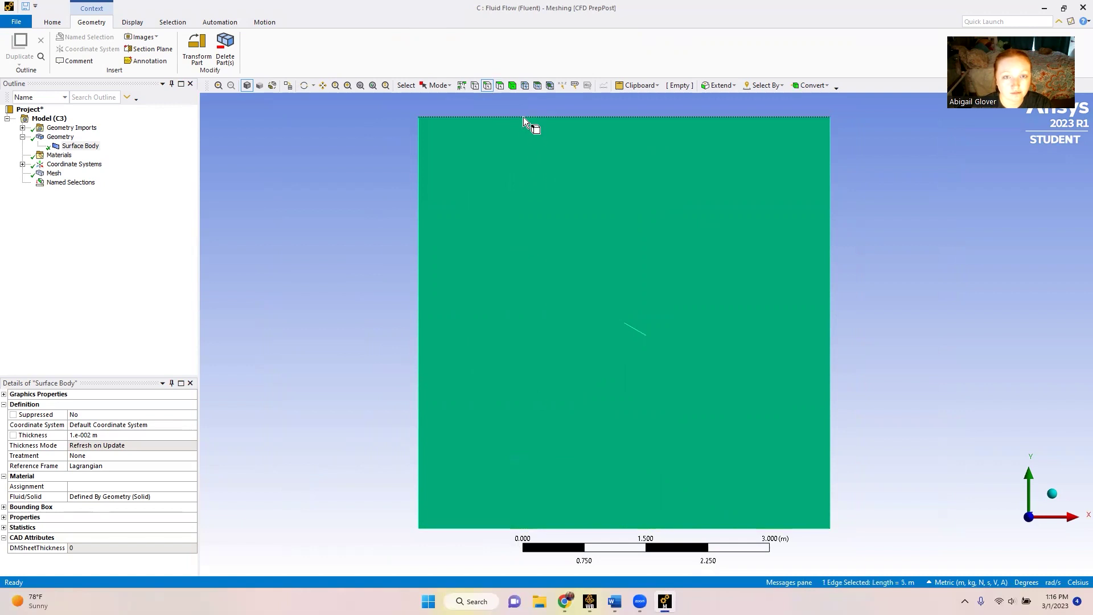
right_click(419, 246)
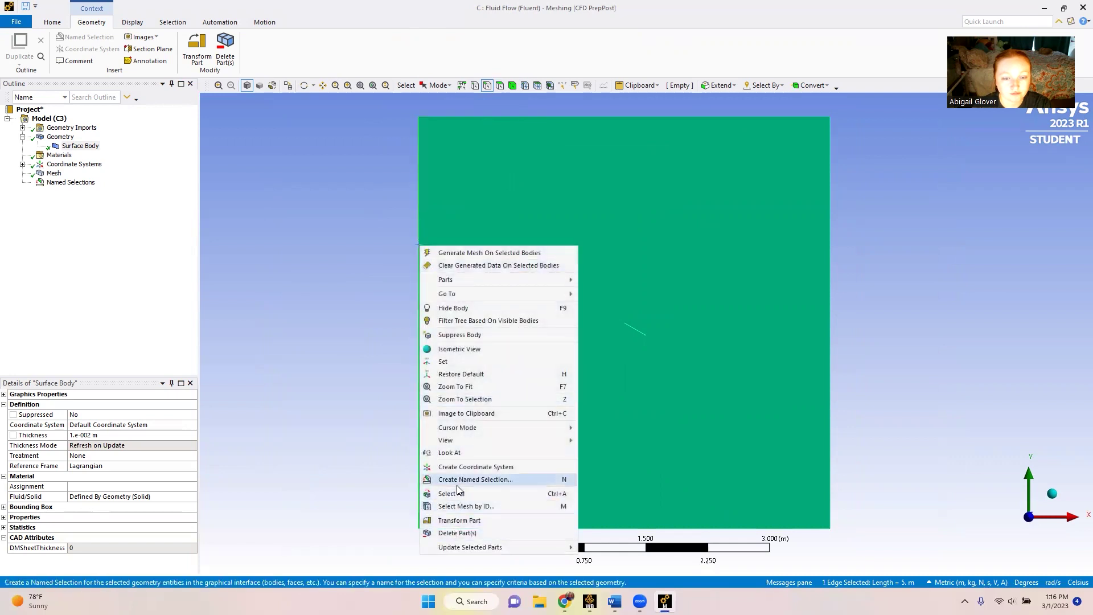
left_click(475, 479)
type("Inlet")
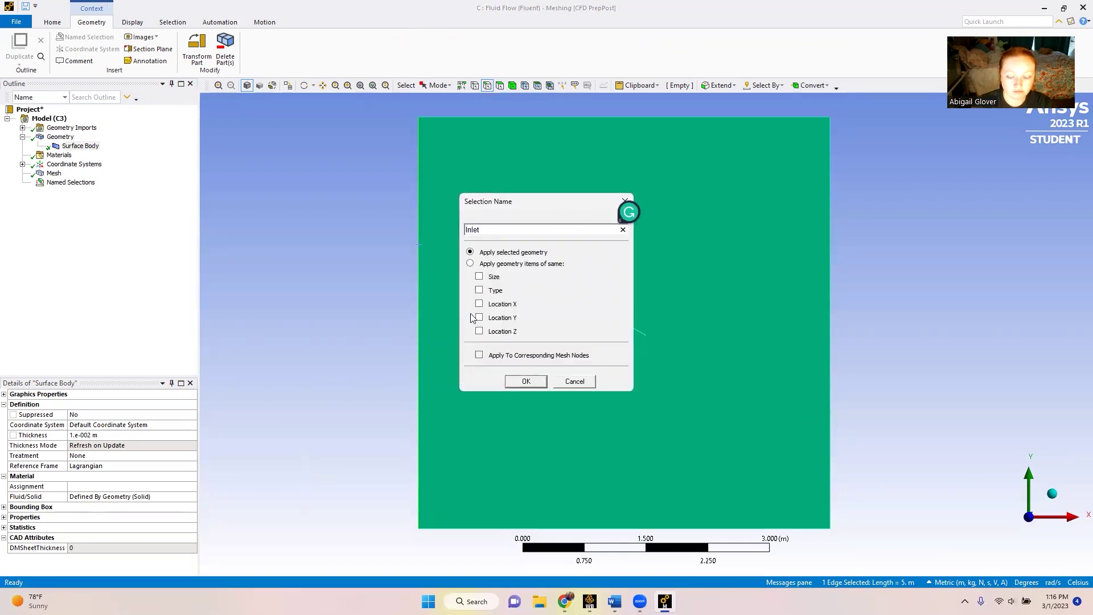
key("Return")
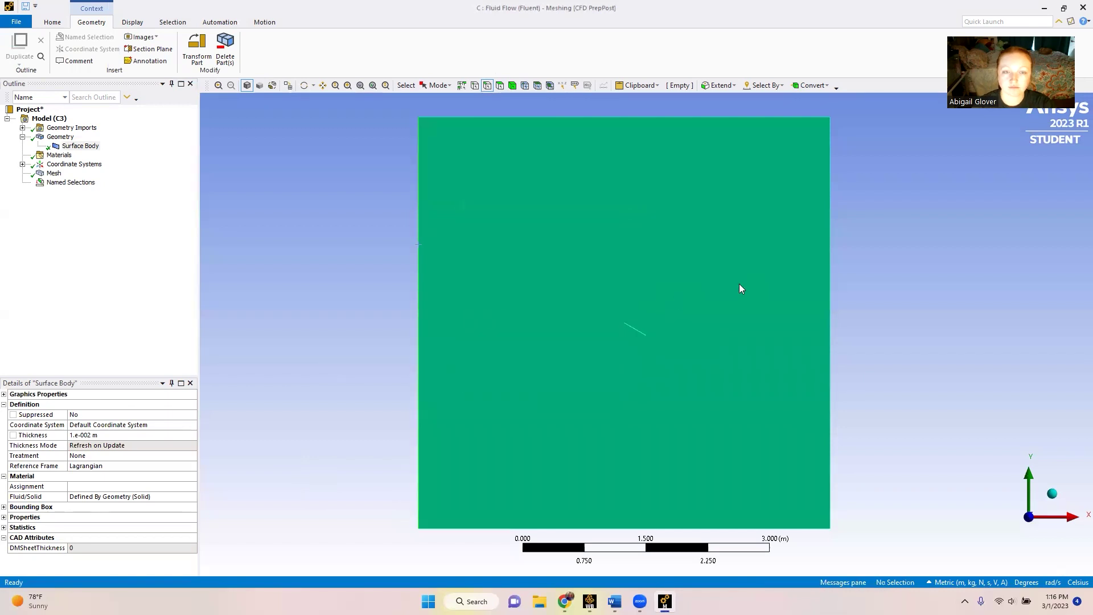
right_click(830, 306)
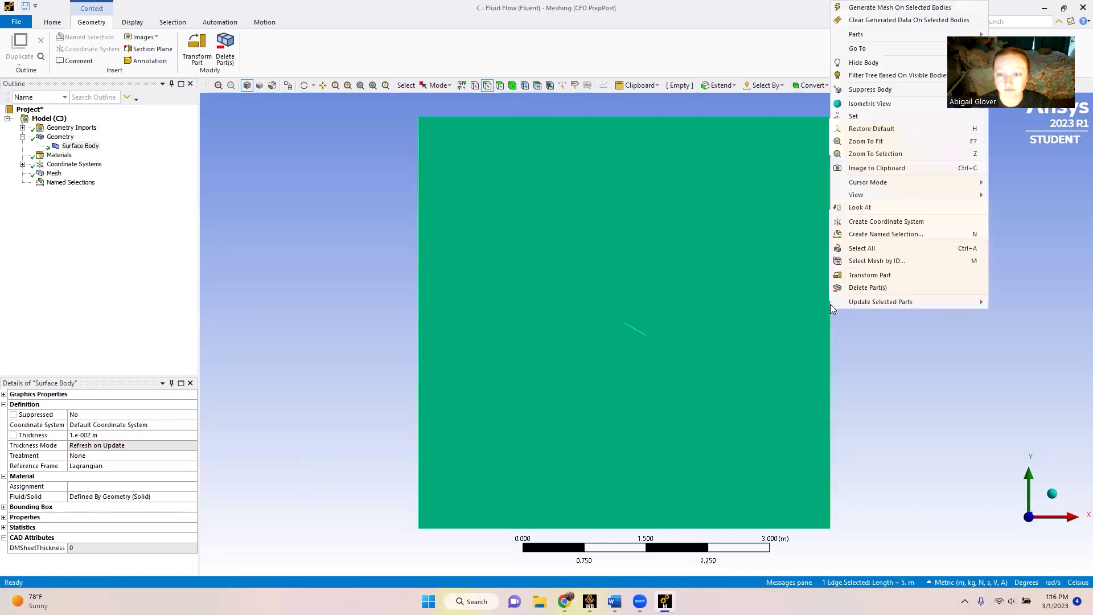
left_click(869, 235)
type("Outlet")
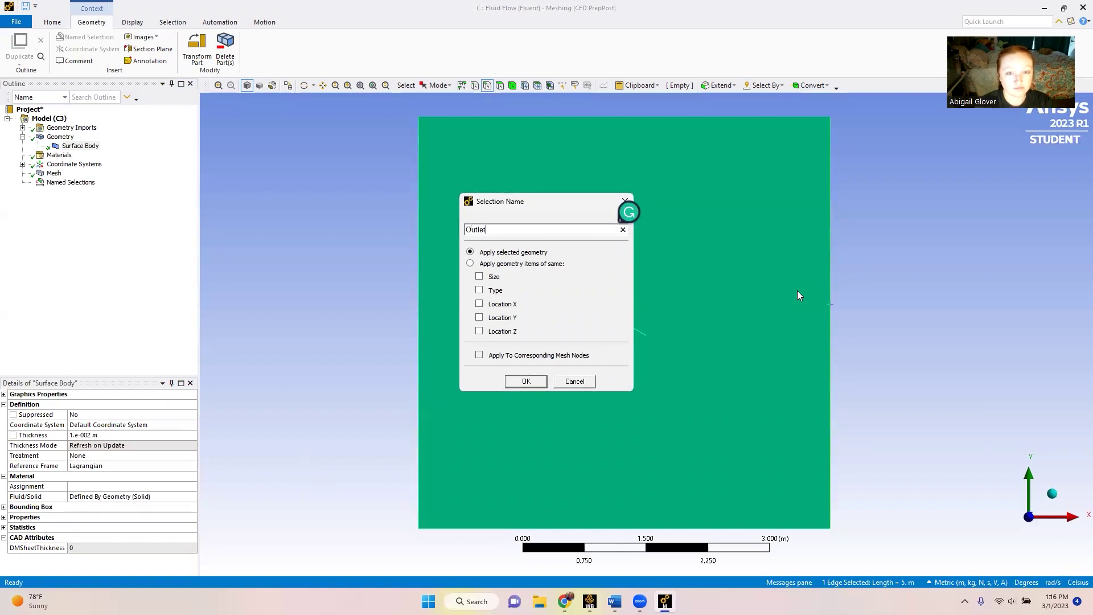
key("Return")
Step: Create named selections for the domain's top and bottom edges
left_click(703, 117)
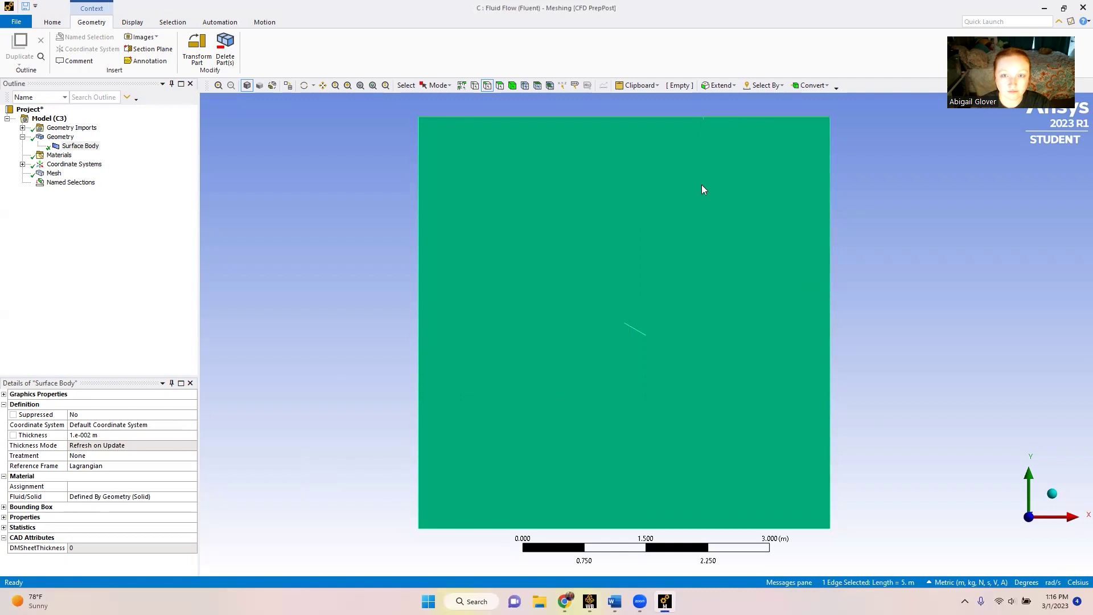
right_click(689, 119)
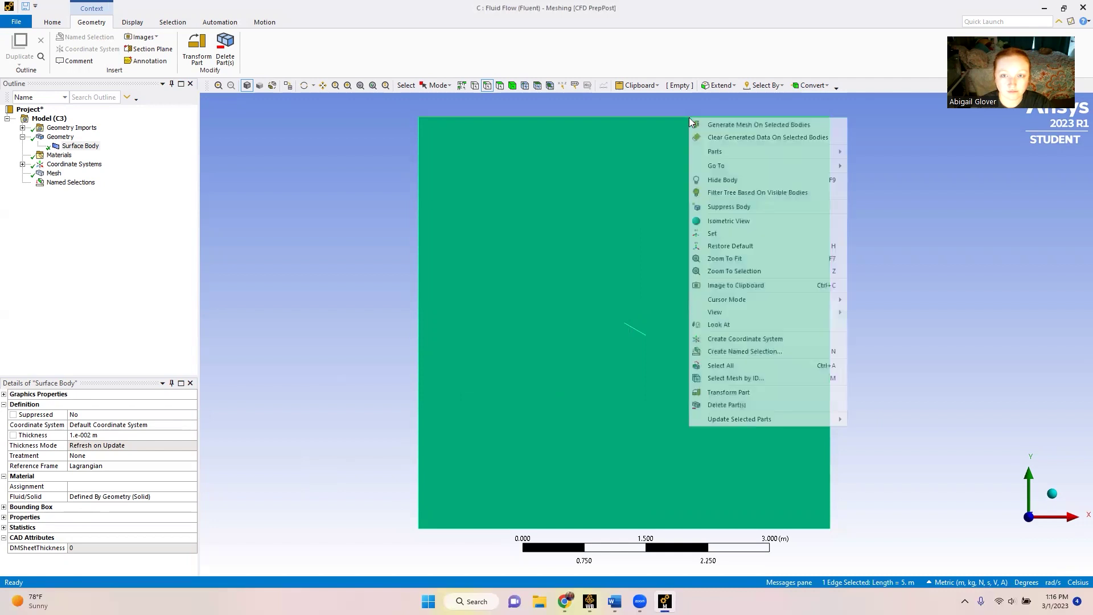
left_click(746, 352)
type("top")
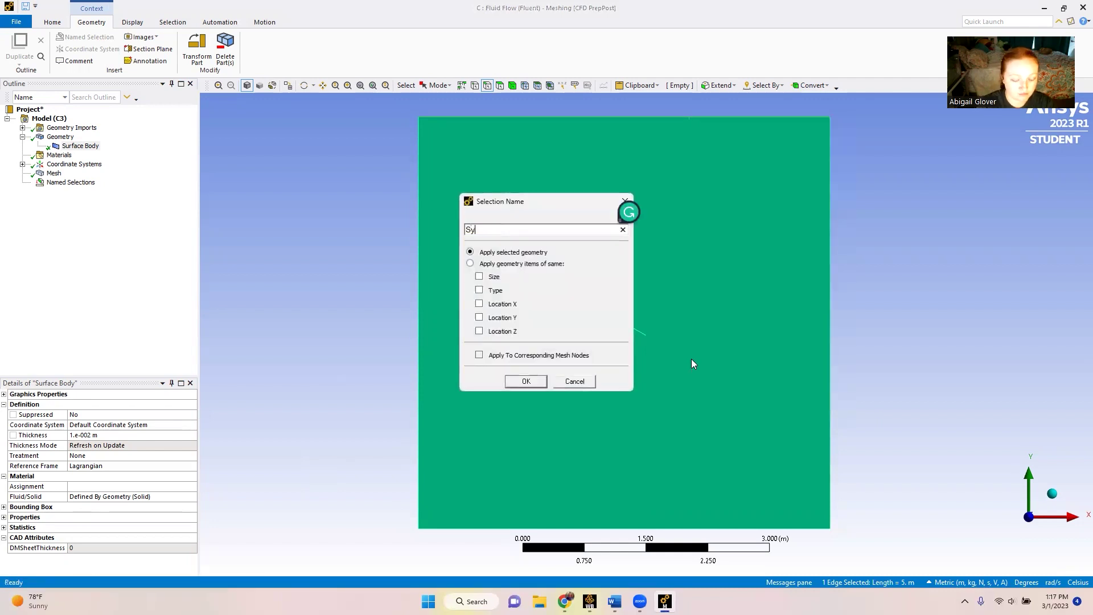
key("Return")
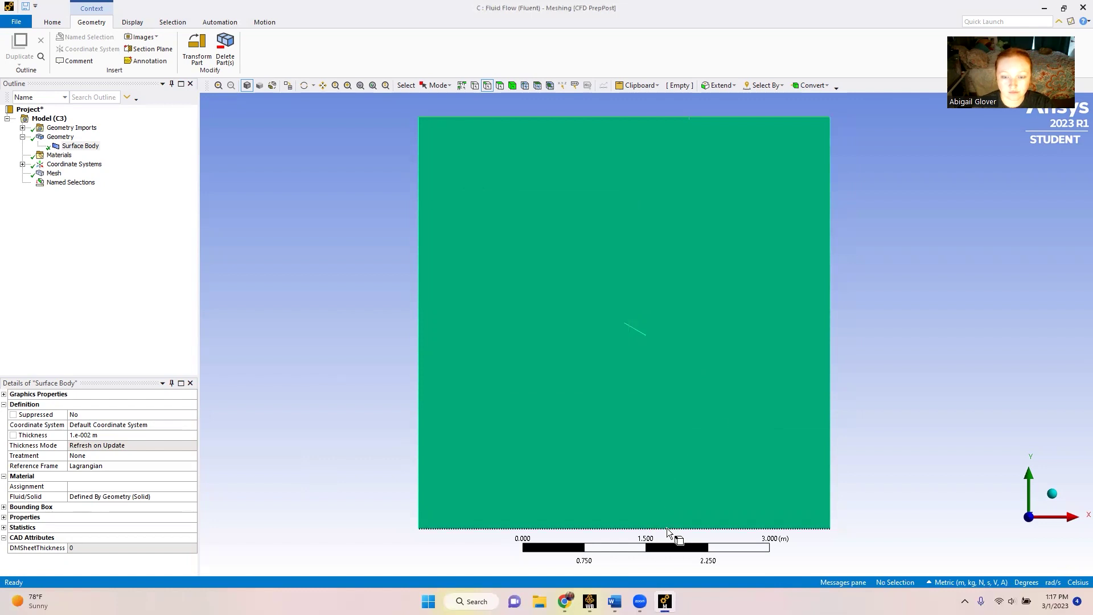
left_click(670, 527)
right_click(670, 527)
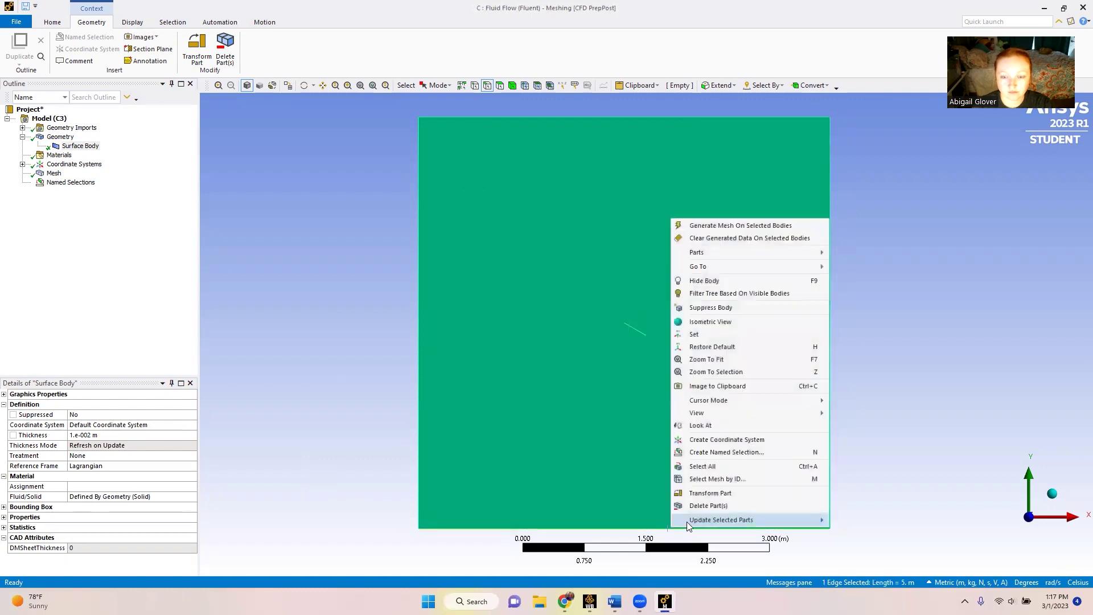
left_click(726, 452)
type("bottom")
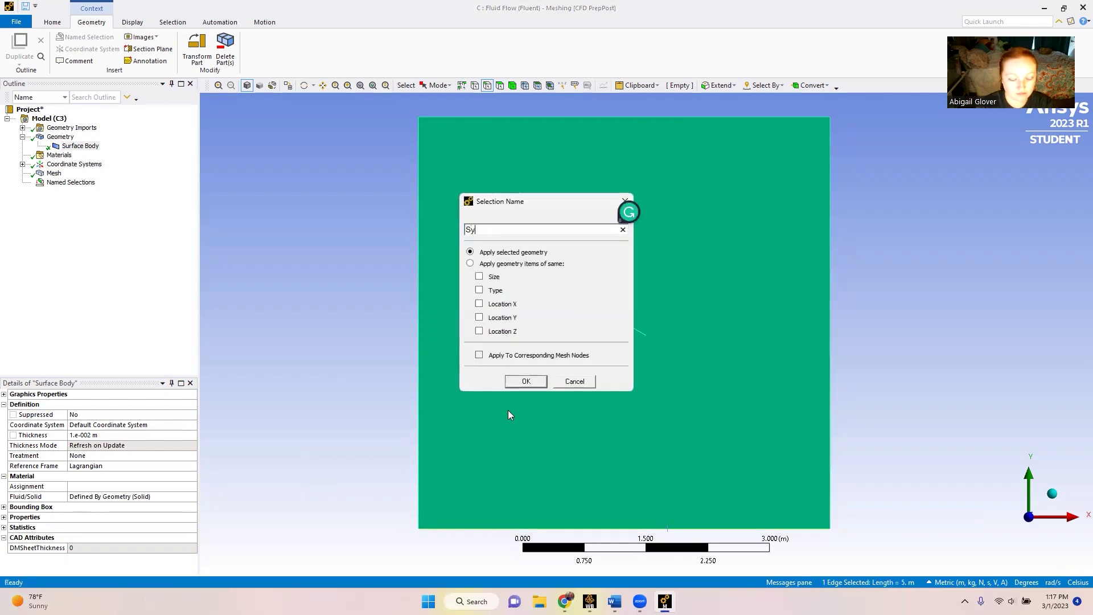
key("Return")
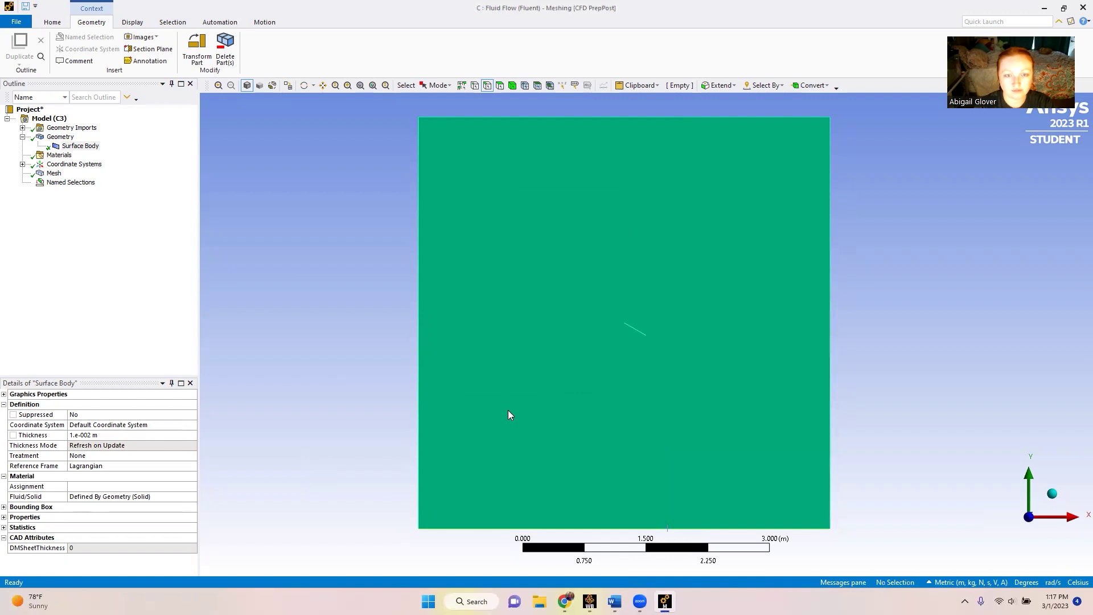
Step: Check each named selection's edge (four walls, Outlet, both Sym, Inlet), then select Mesh
left_click(23, 183)
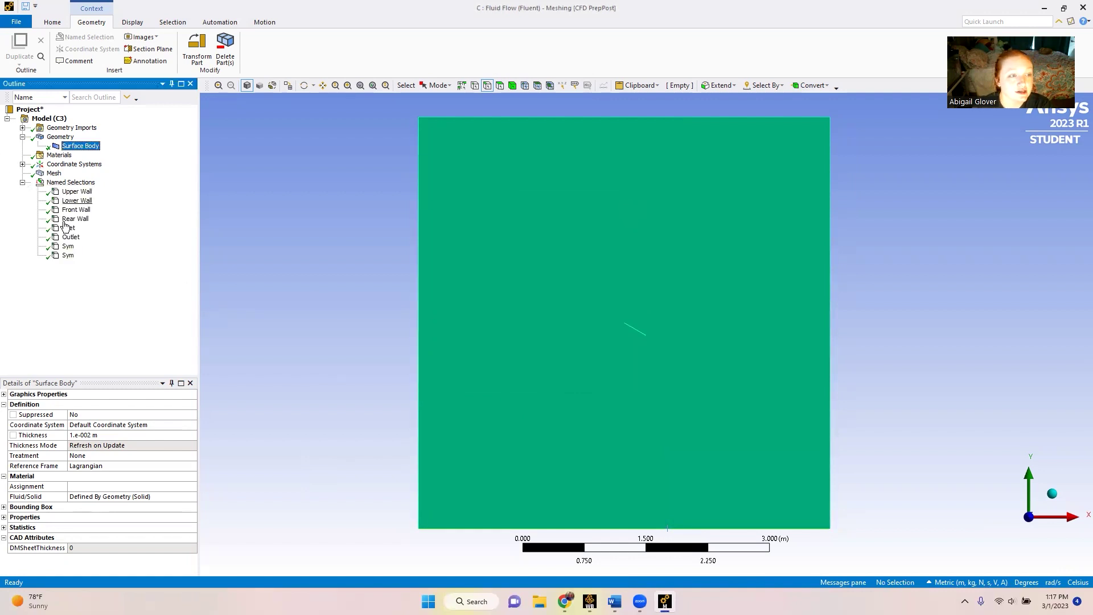
left_click(74, 194)
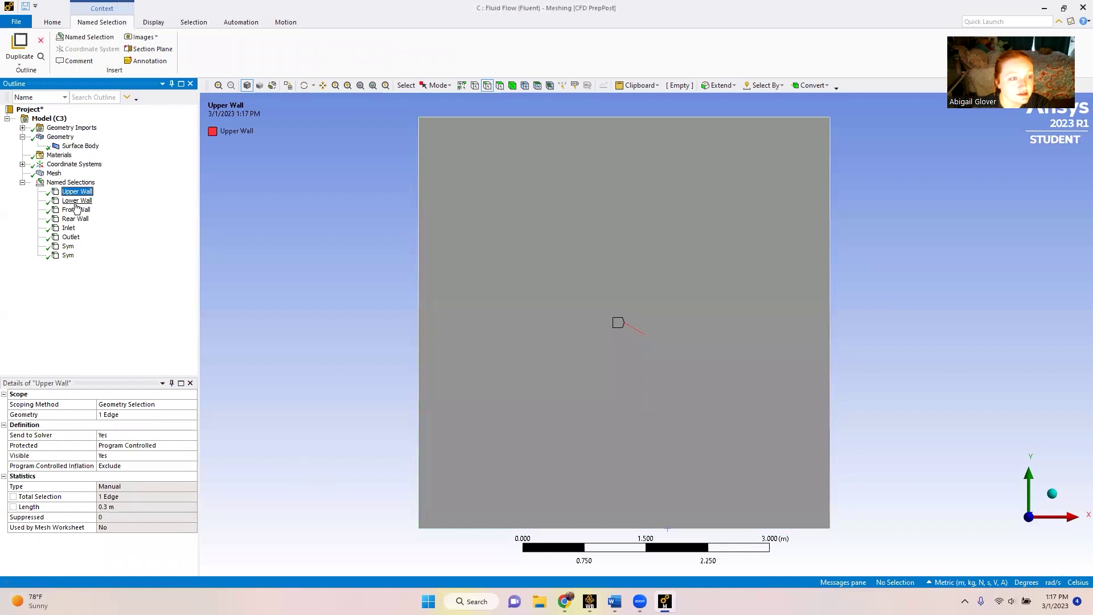
left_click(76, 202)
left_click(76, 210)
left_click(74, 219)
left_click(71, 237)
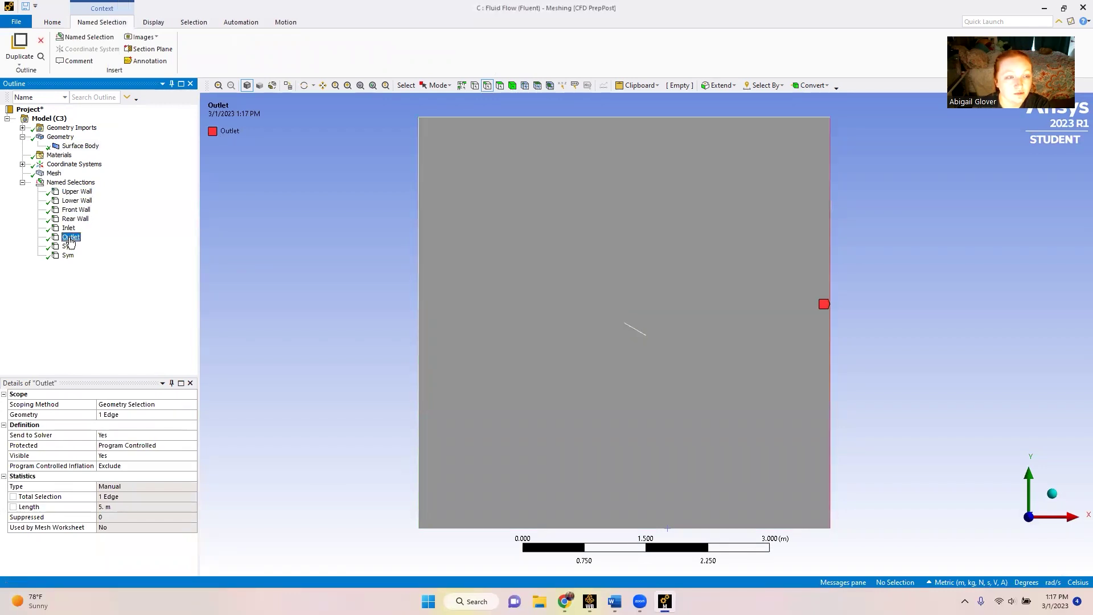
left_click(68, 246)
left_click(68, 257)
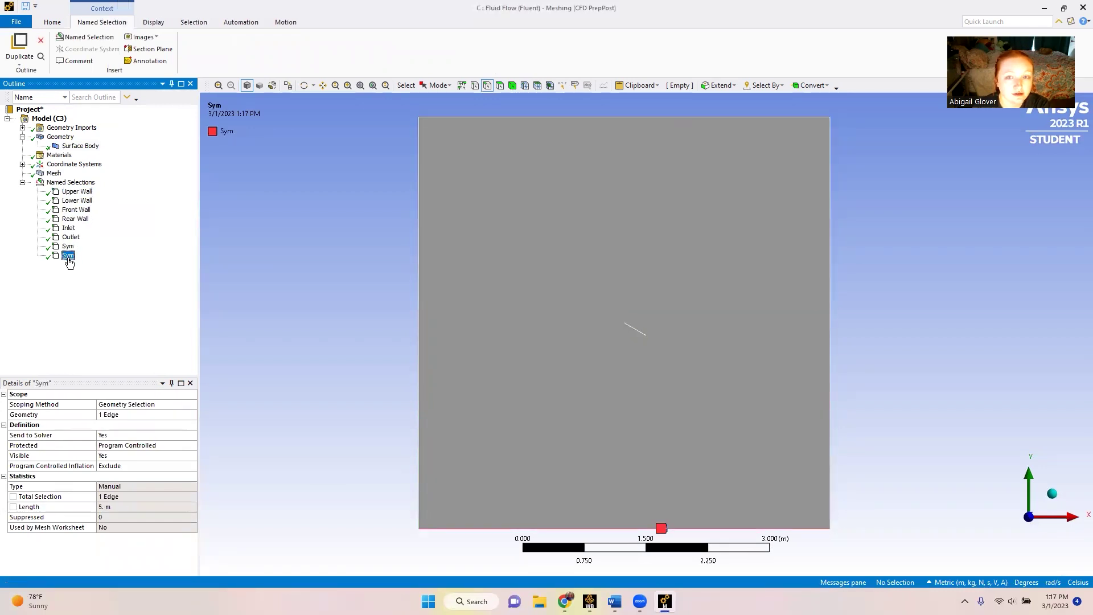
left_click(69, 246)
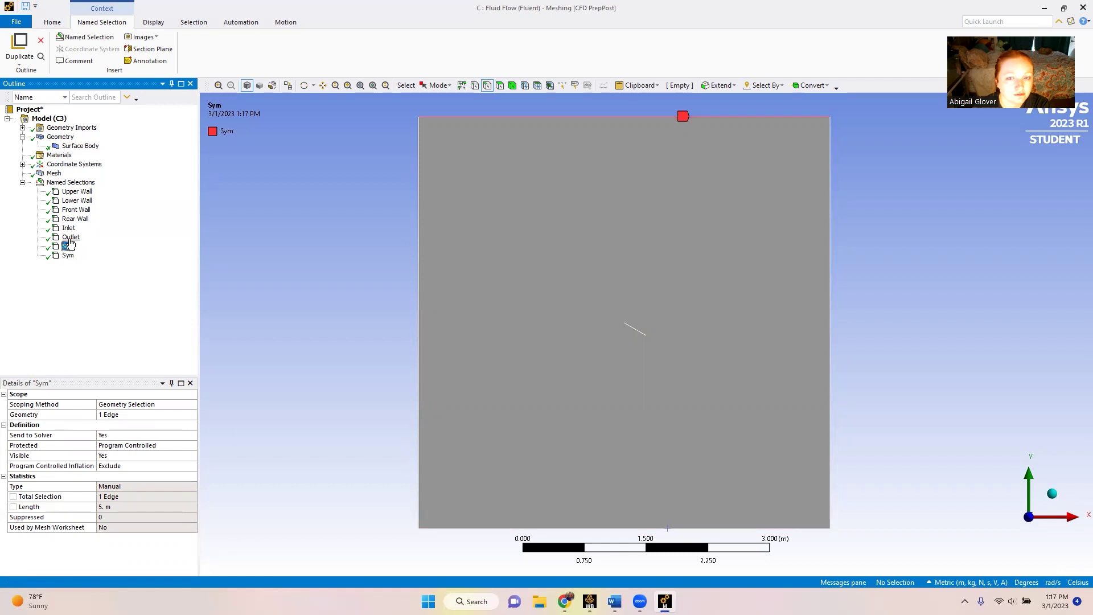
left_click(71, 238)
left_click(69, 229)
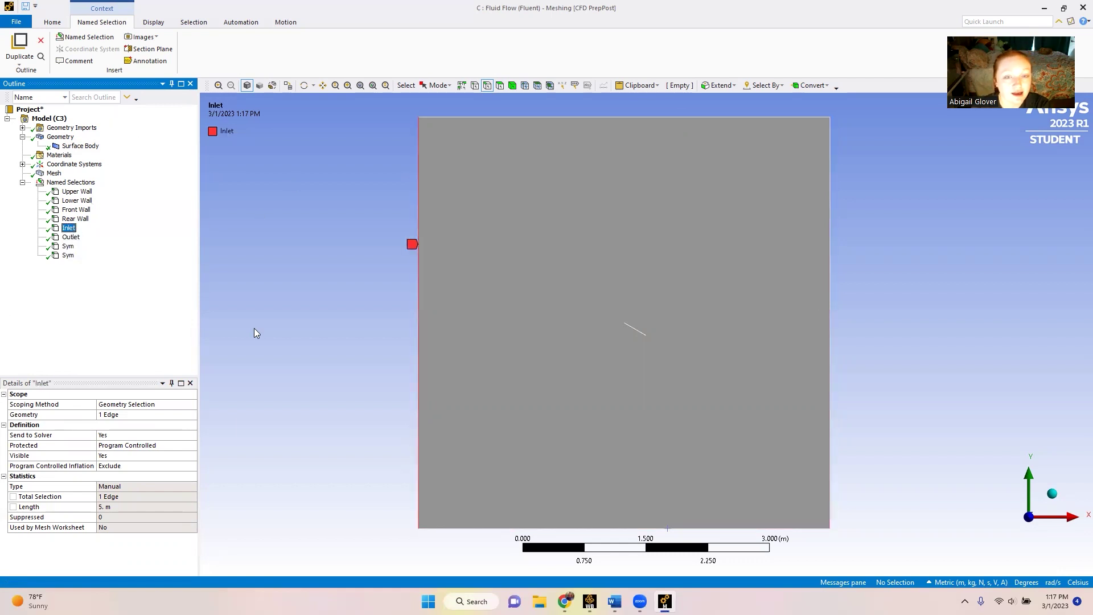
left_click(35, 175)
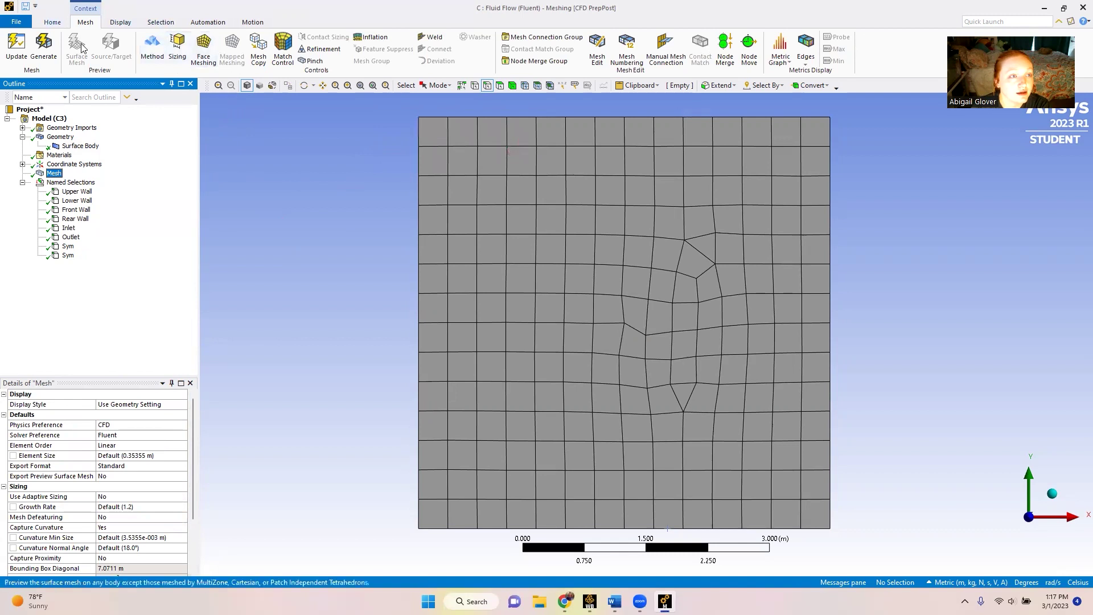
Step: Add an Inflation control on the surface body with Geometry Selection boundary scoping
left_click(370, 37)
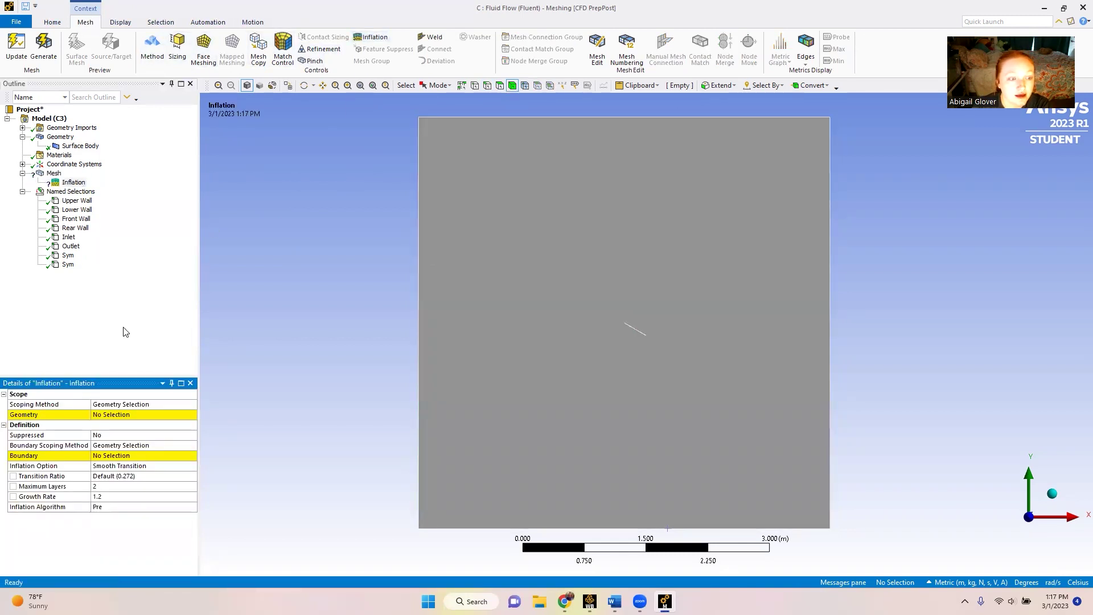
left_click(136, 417)
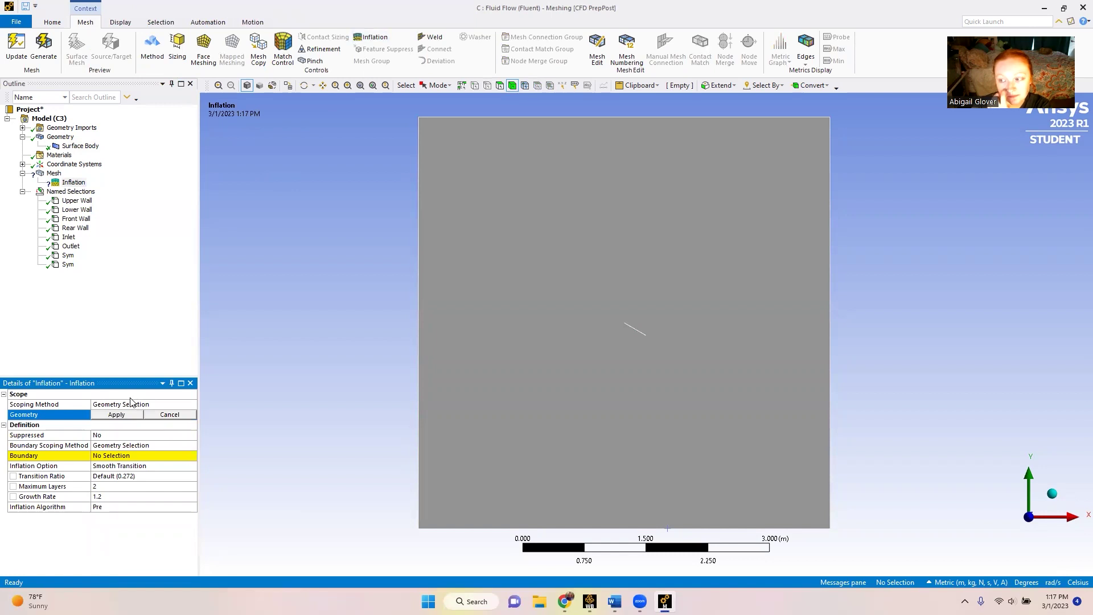
left_click(613, 260)
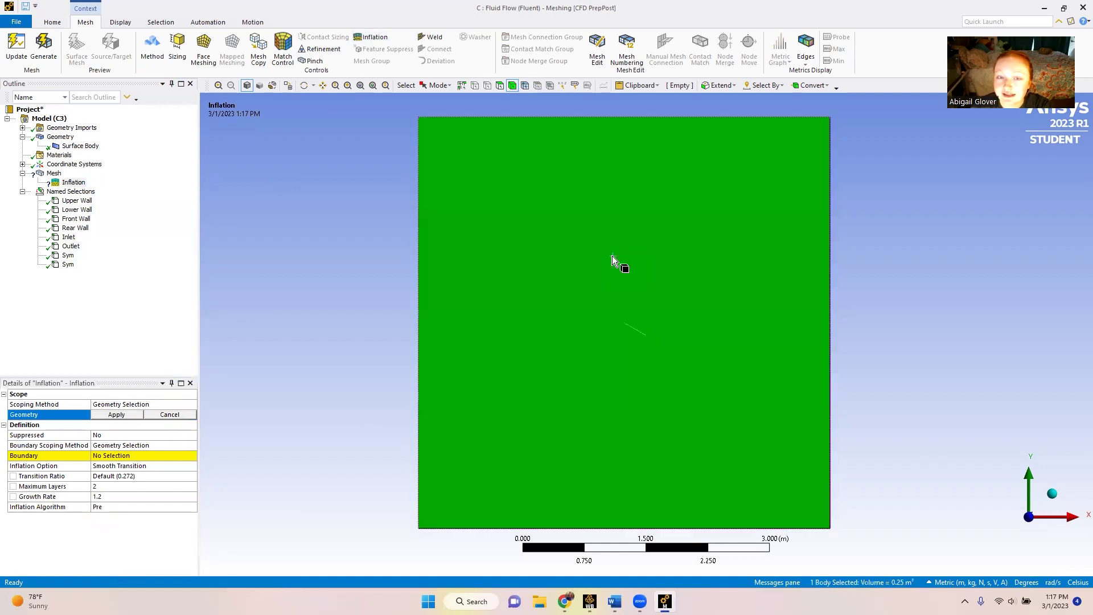
left_click(117, 415)
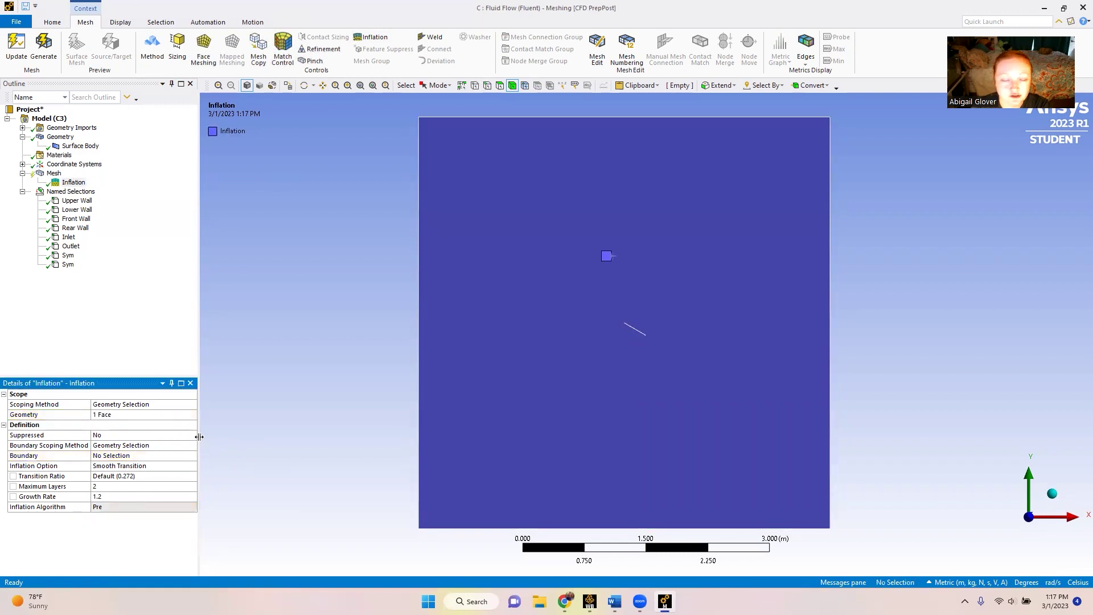
left_click(117, 447)
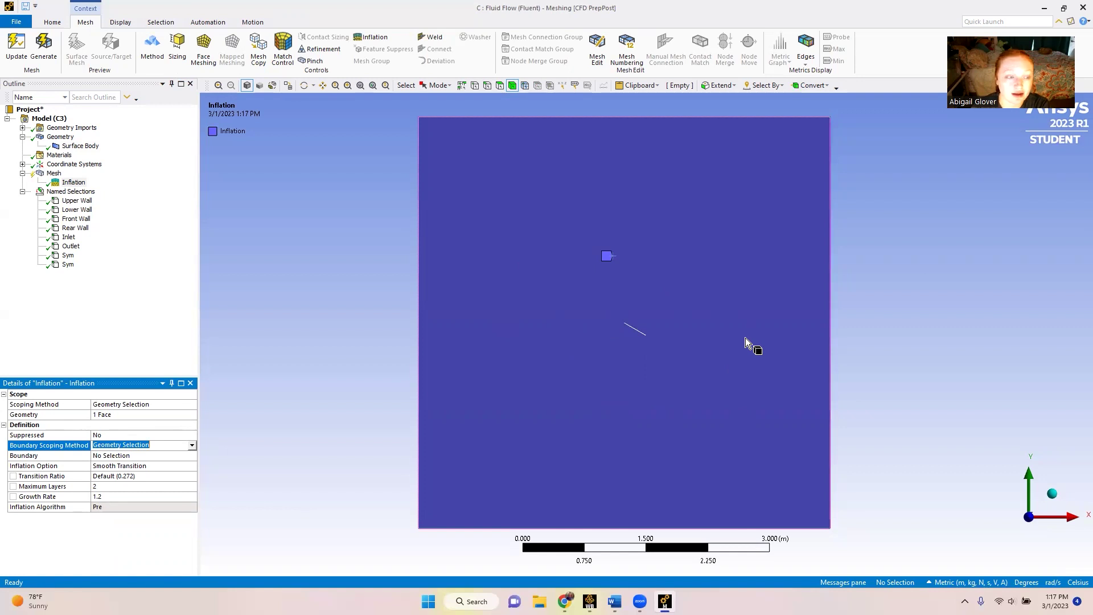
left_click(192, 446)
left_click(143, 456)
scroll(706, 290, "up", 2)
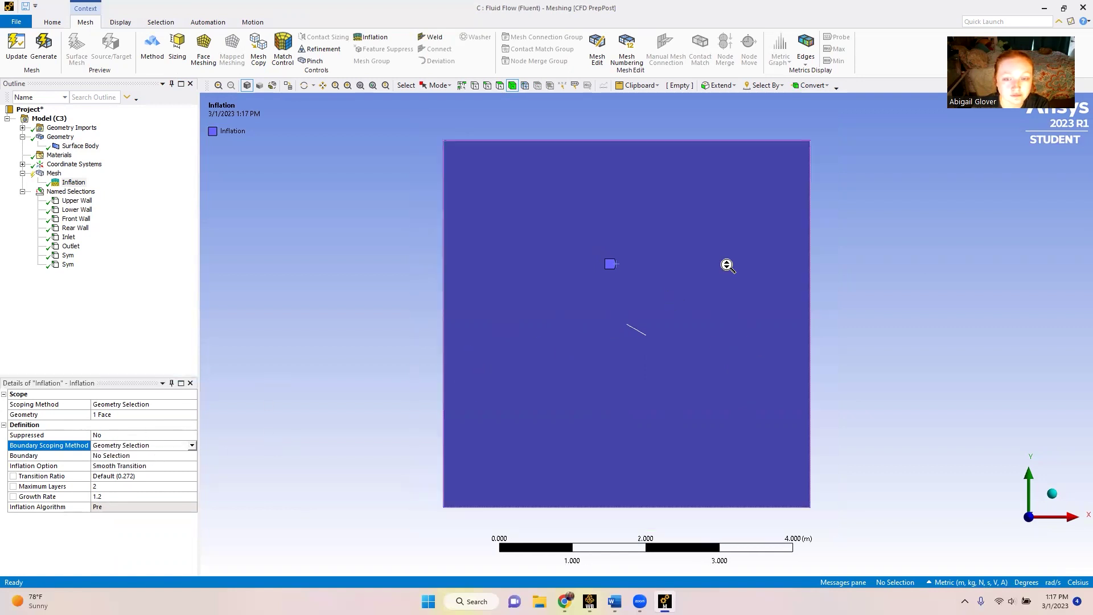
scroll(685, 313, "up", 5)
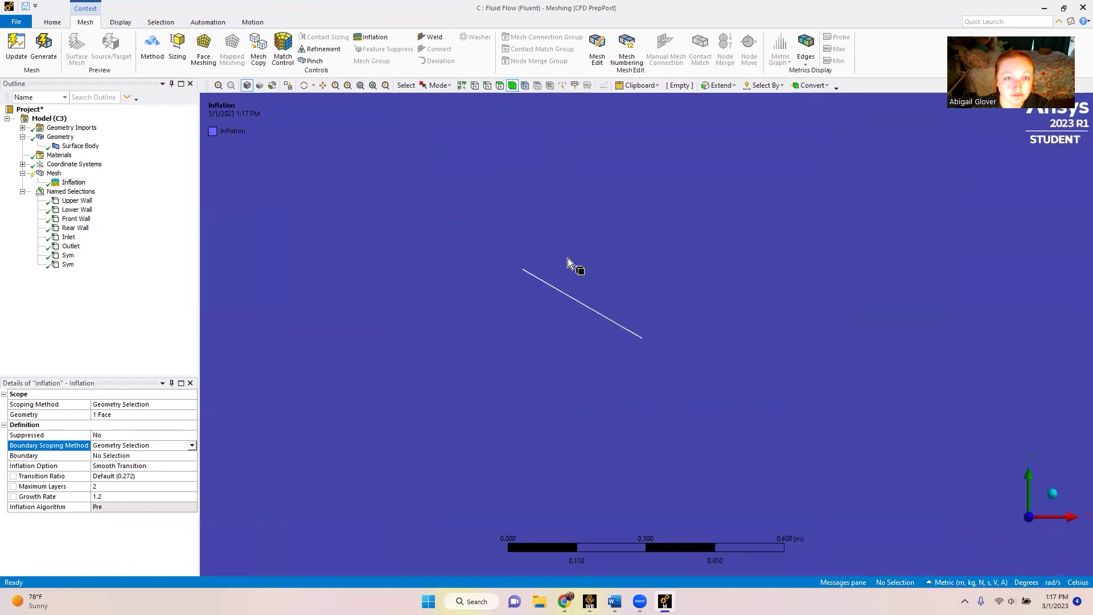
Step: Apply the plate's two long edges and one end edge as the inflation boundary
left_click(487, 86)
scroll(617, 329, "up", 6)
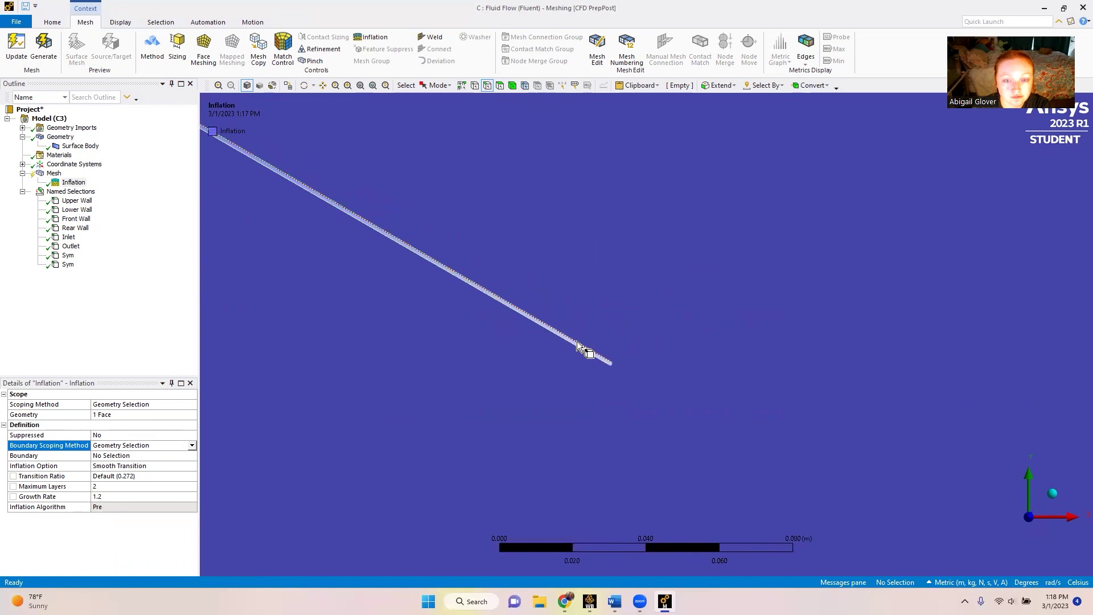
left_click(576, 347)
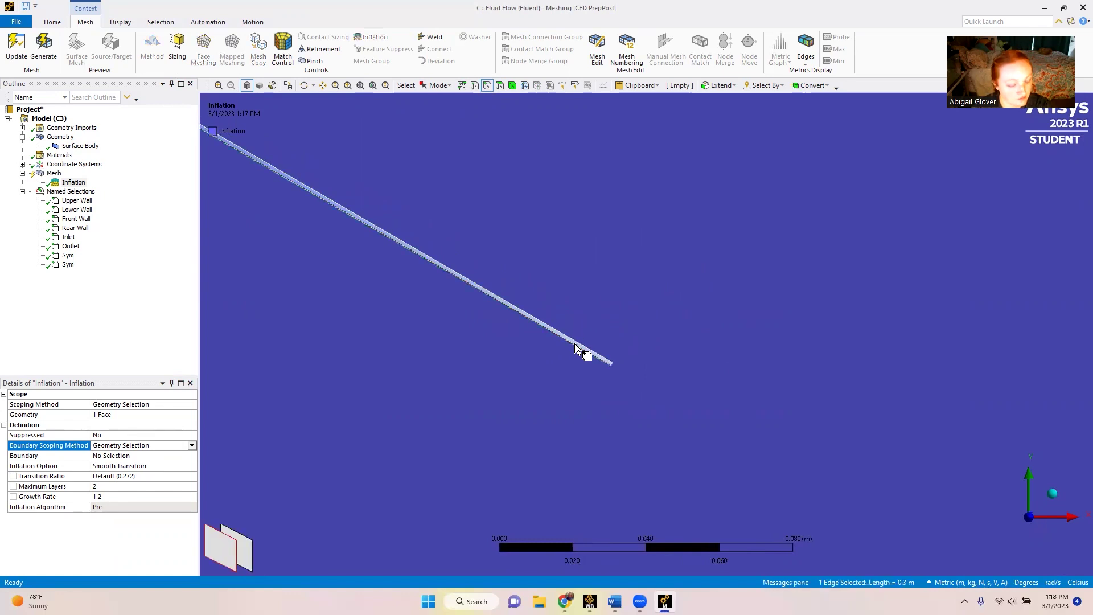
left_click(613, 369, "ctrl")
left_click(609, 363)
scroll(608, 347, "up", 5)
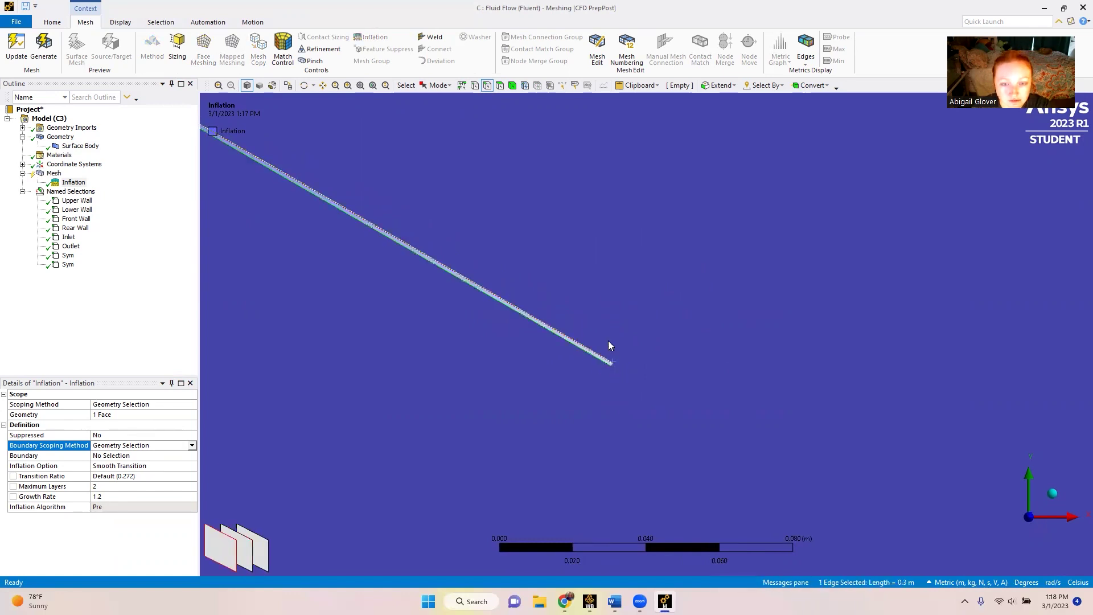
left_click(497, 399, "ctrl")
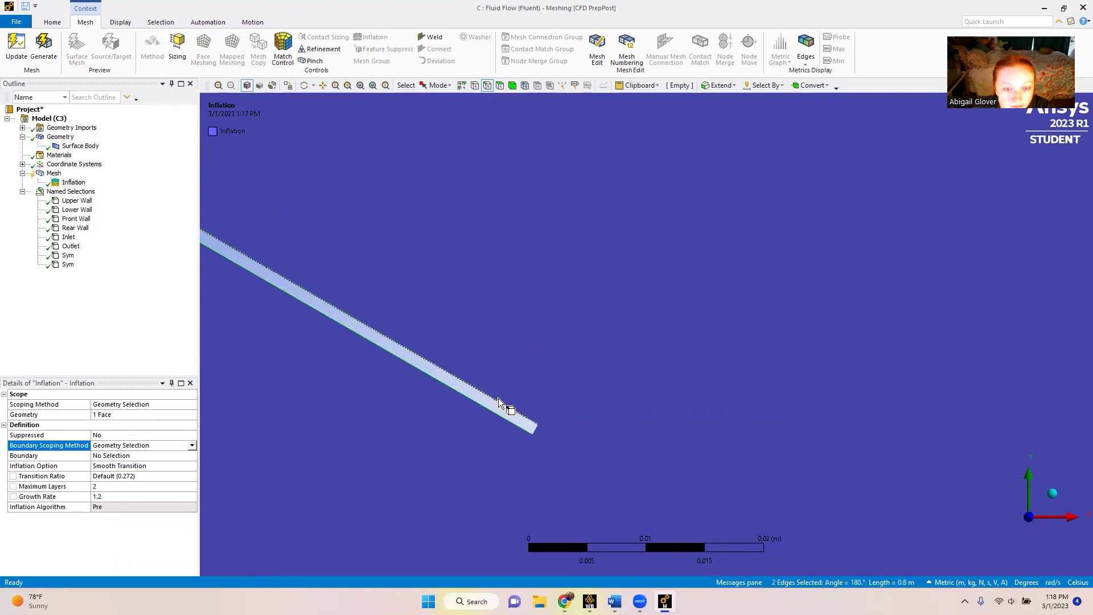
left_click(322, 85)
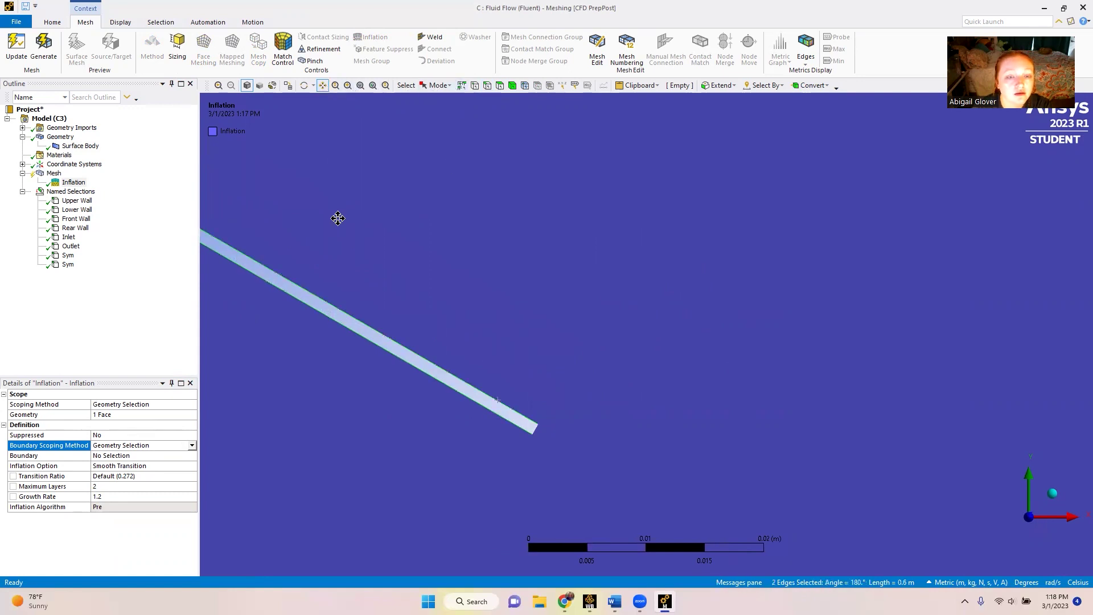
left_click_drag(337, 220, 495, 232)
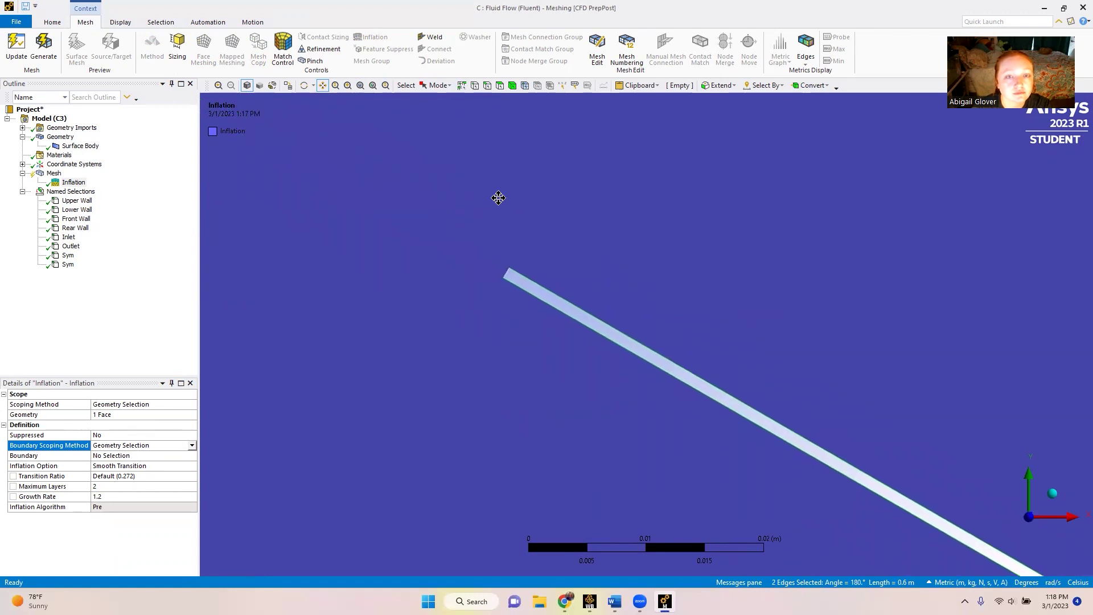
left_click(488, 86)
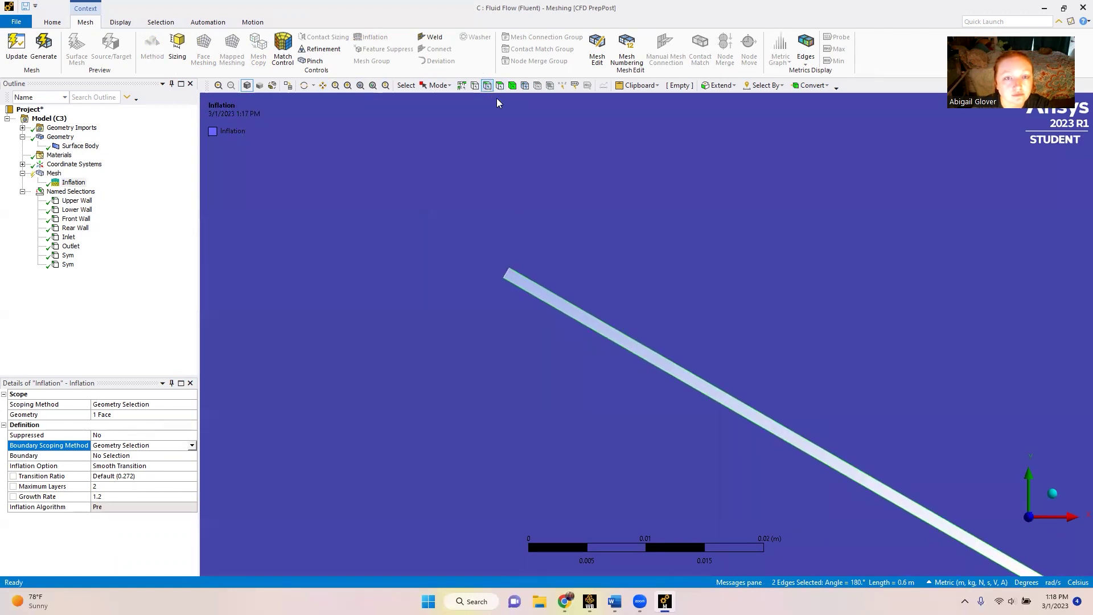
left_click(508, 271, "ctrl")
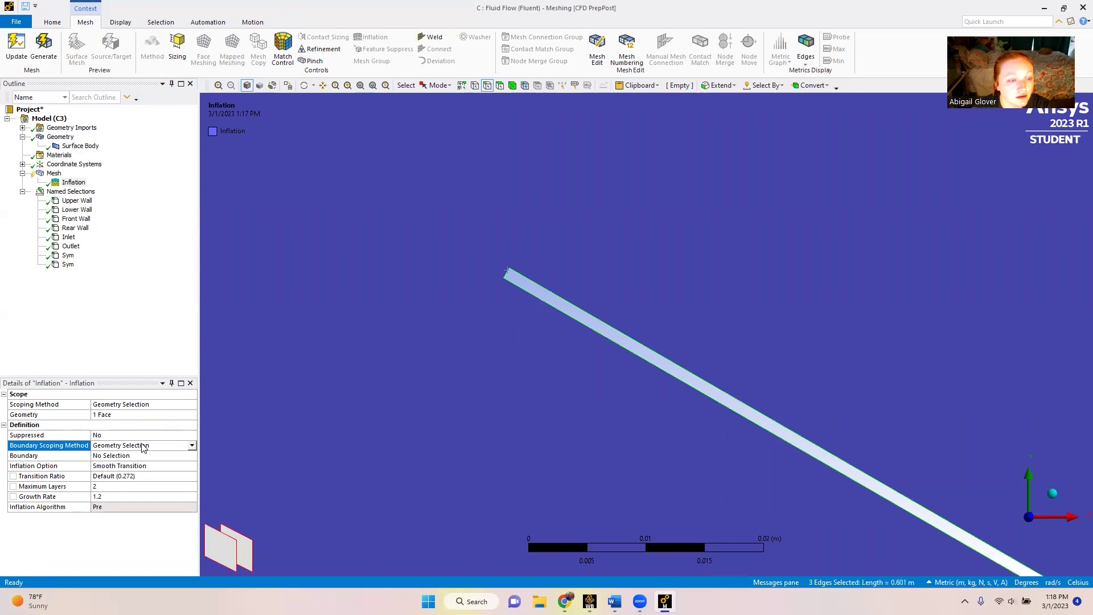
left_click(127, 457)
left_click(128, 456)
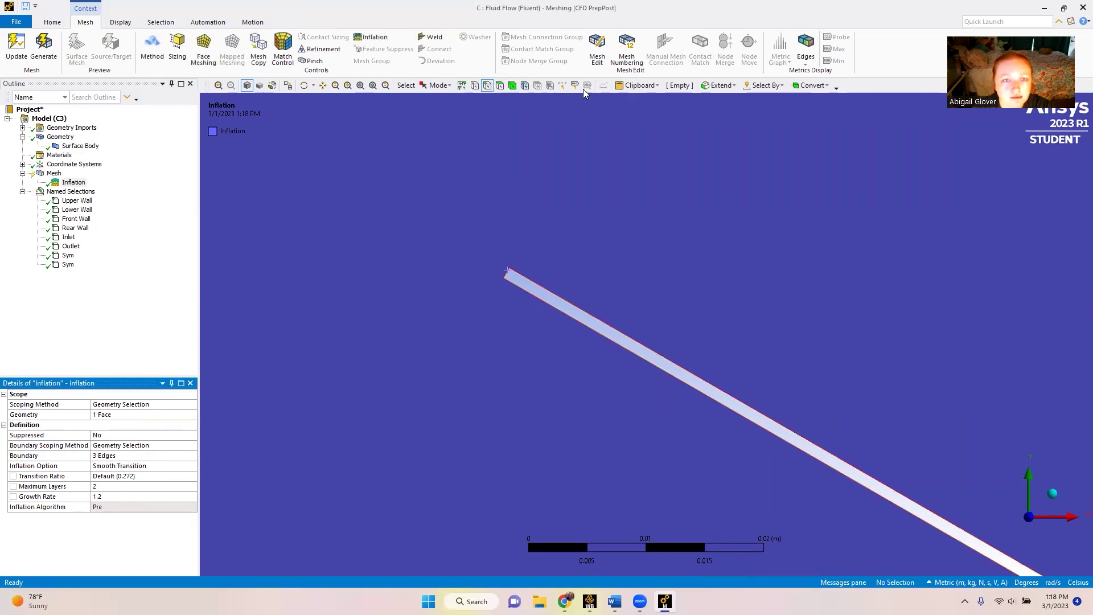
Step: Apply the strip's other end edge as the inflation boundary
left_click(323, 85)
left_click_drag(746, 366, 497, 374)
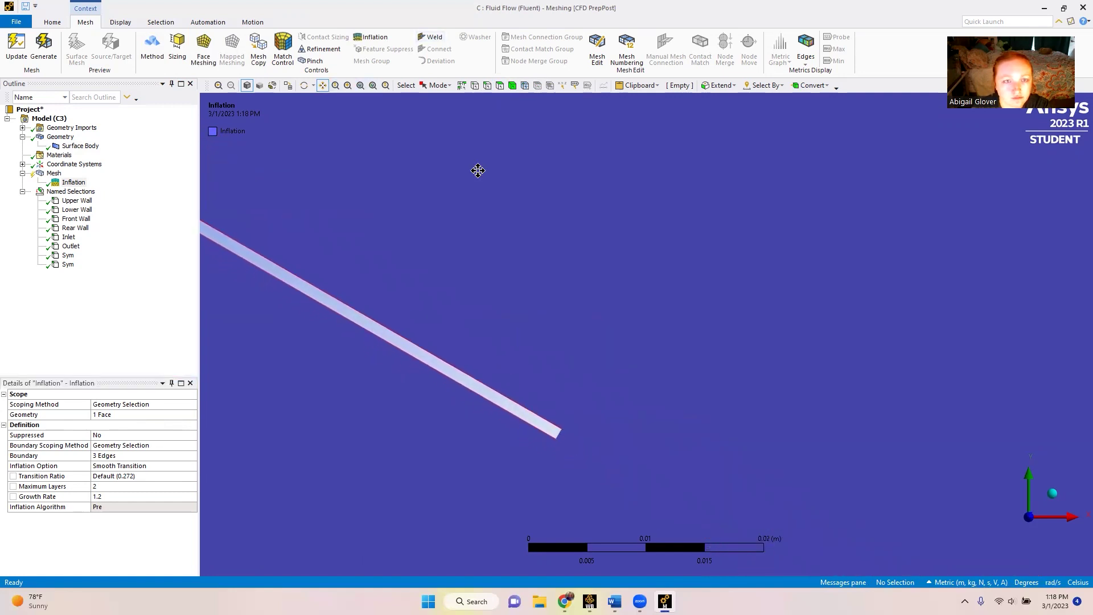
left_click(487, 86)
left_click(558, 433)
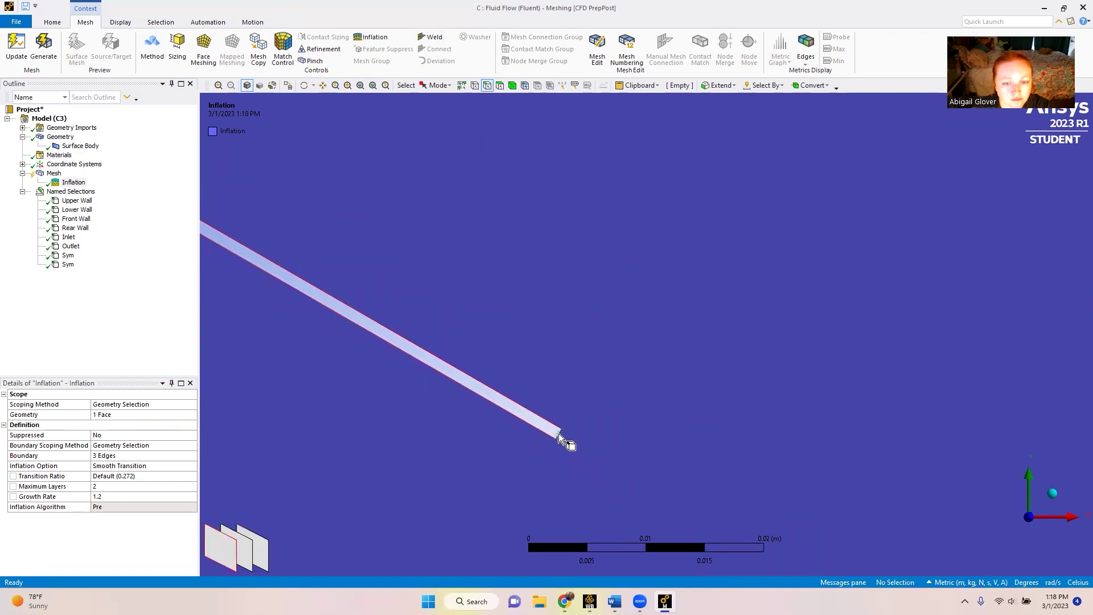
left_click(97, 452)
left_click(122, 455)
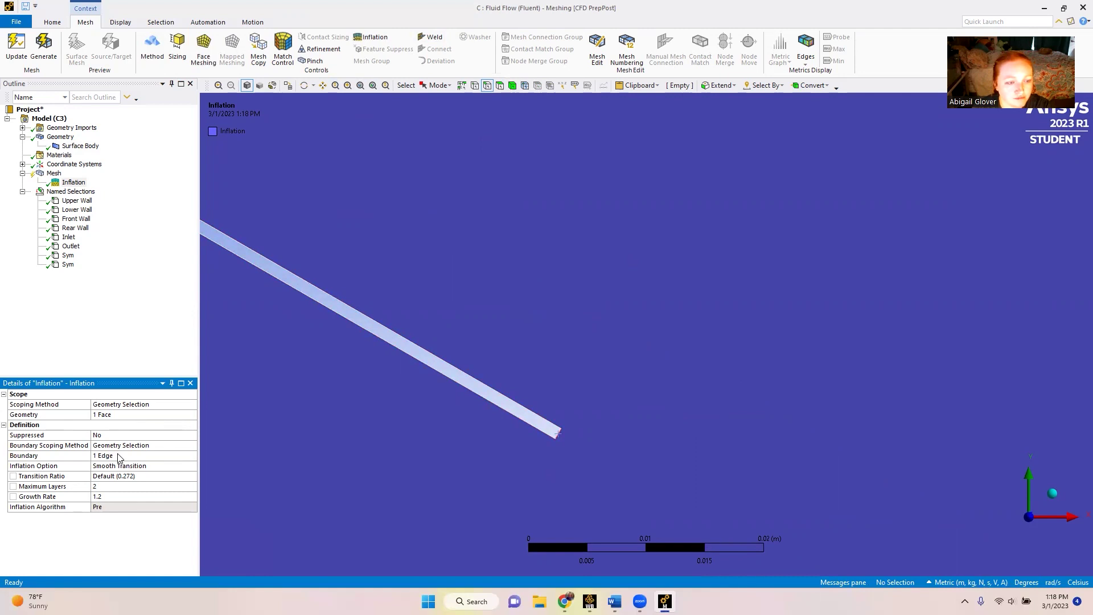
Step: Reselect all four plate edges and apply them as the inflation boundary
left_click(120, 456)
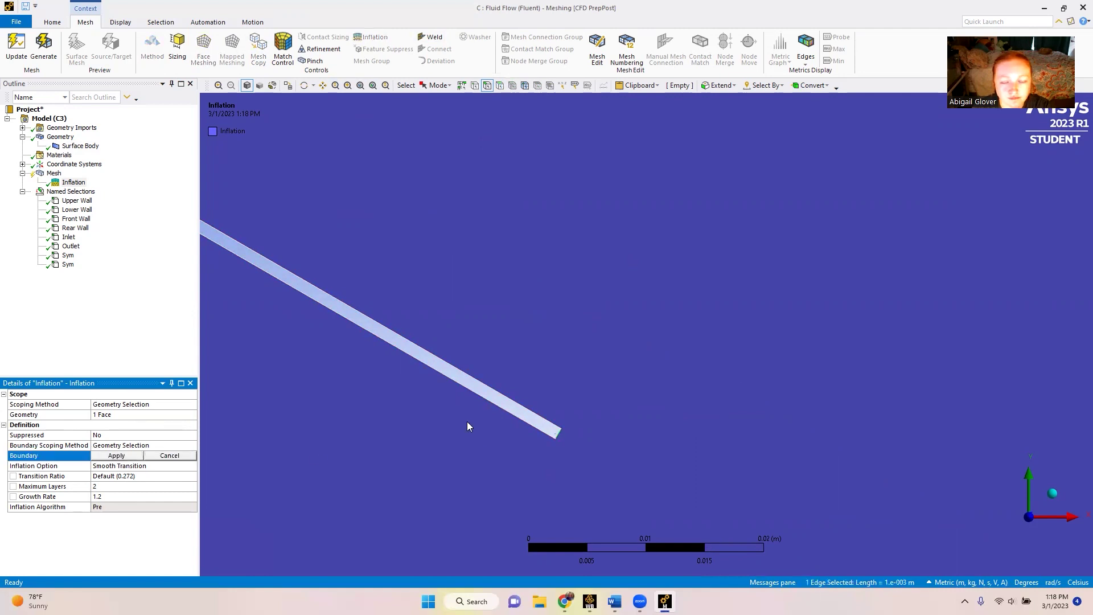
left_click(556, 431)
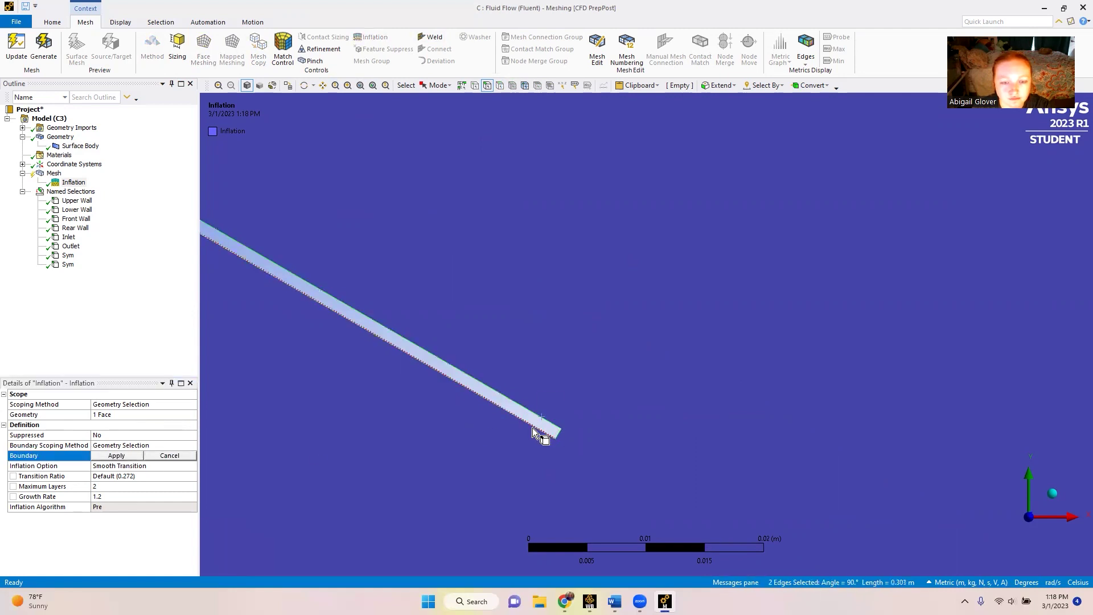
left_click(542, 434, "ctrl")
left_click(323, 85)
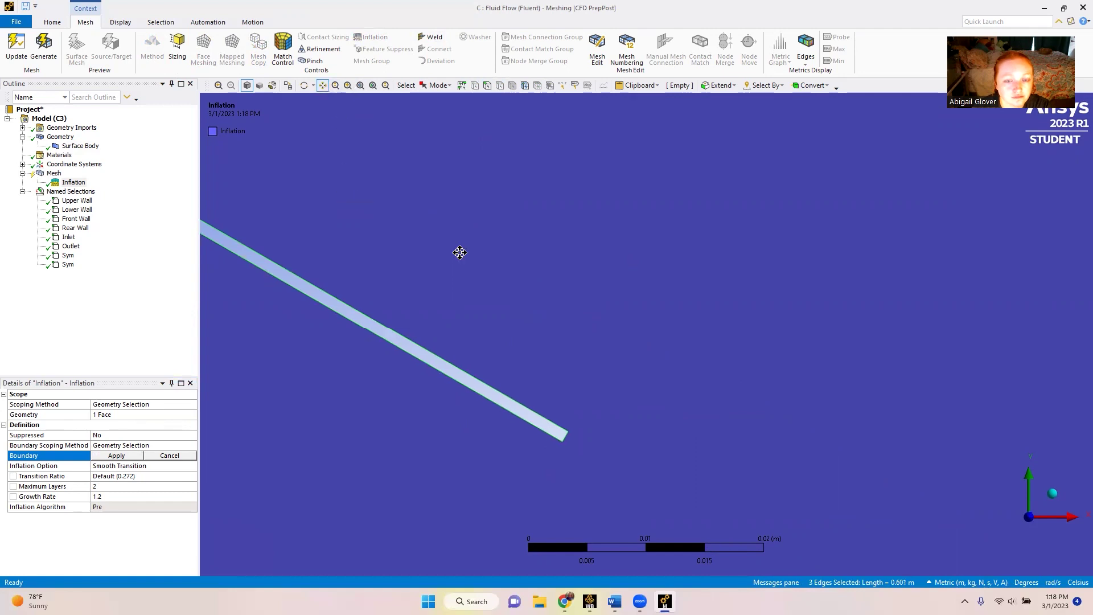
mouse_move(459, 251)
left_mouse_down()
mouse_move(900, 424)
mouse_move(793, 395)
mouse_move(588, 305)
mouse_move(395, 188)
mouse_move(336, 205)
mouse_move(444, 251)
left_mouse_up()
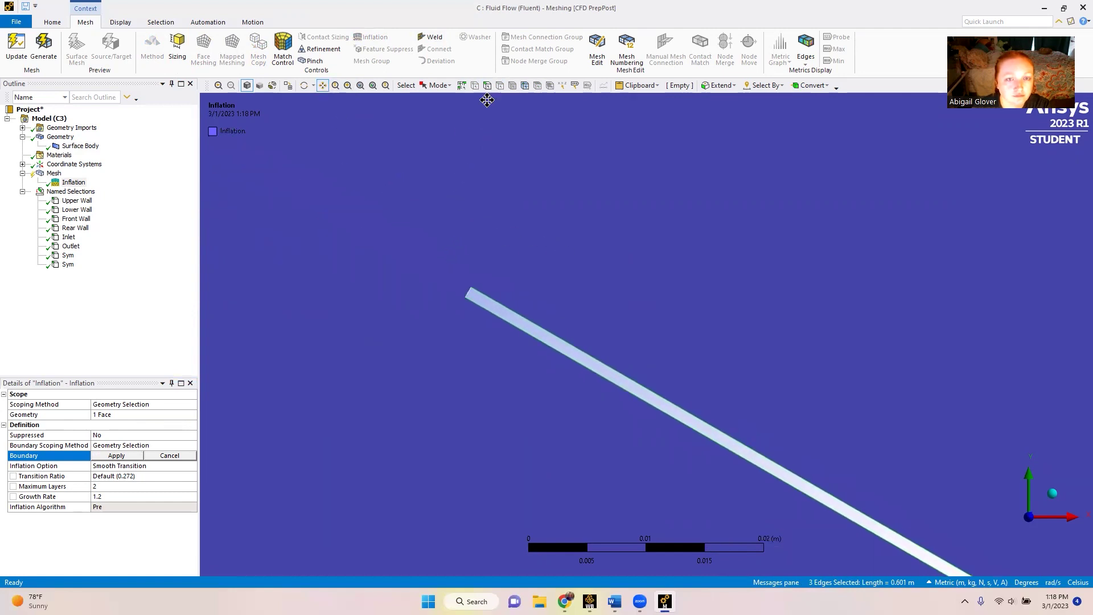
left_click(487, 85)
left_click(469, 290, "ctrl")
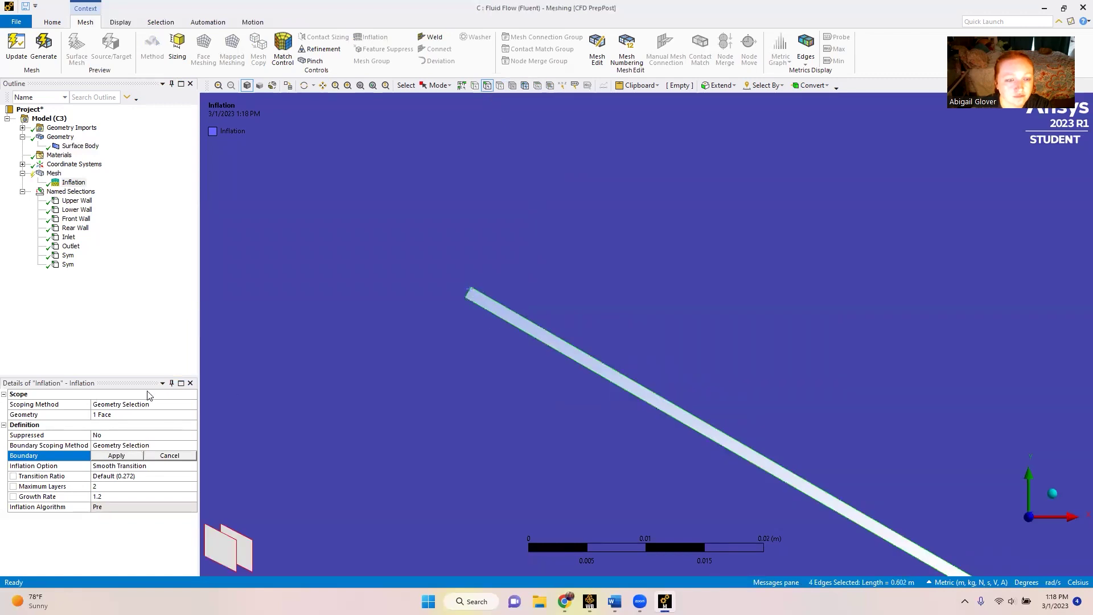
left_click(126, 456)
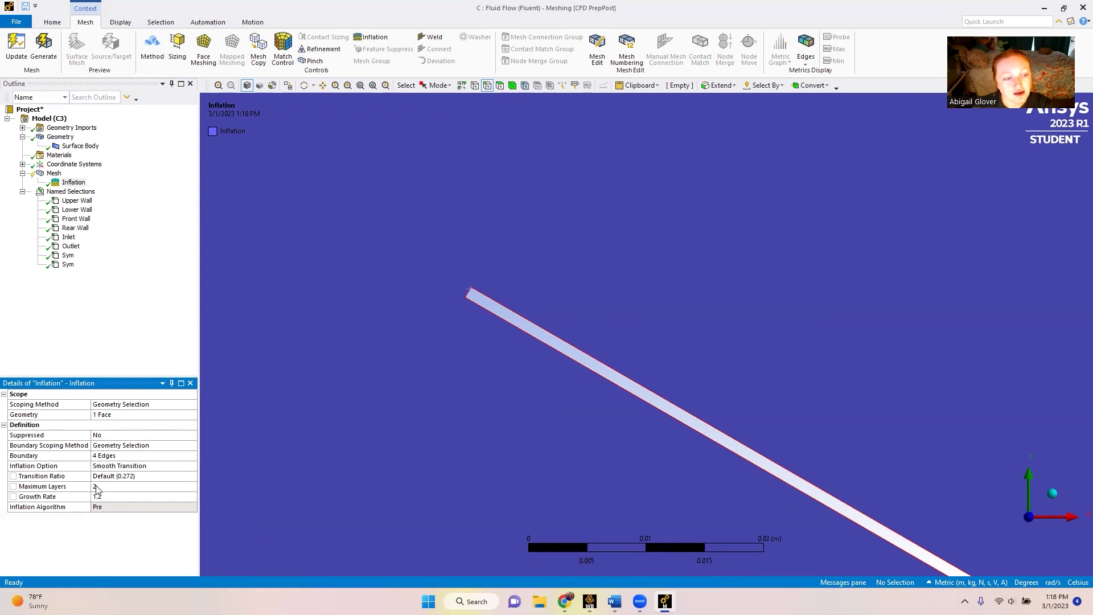
left_click(122, 488)
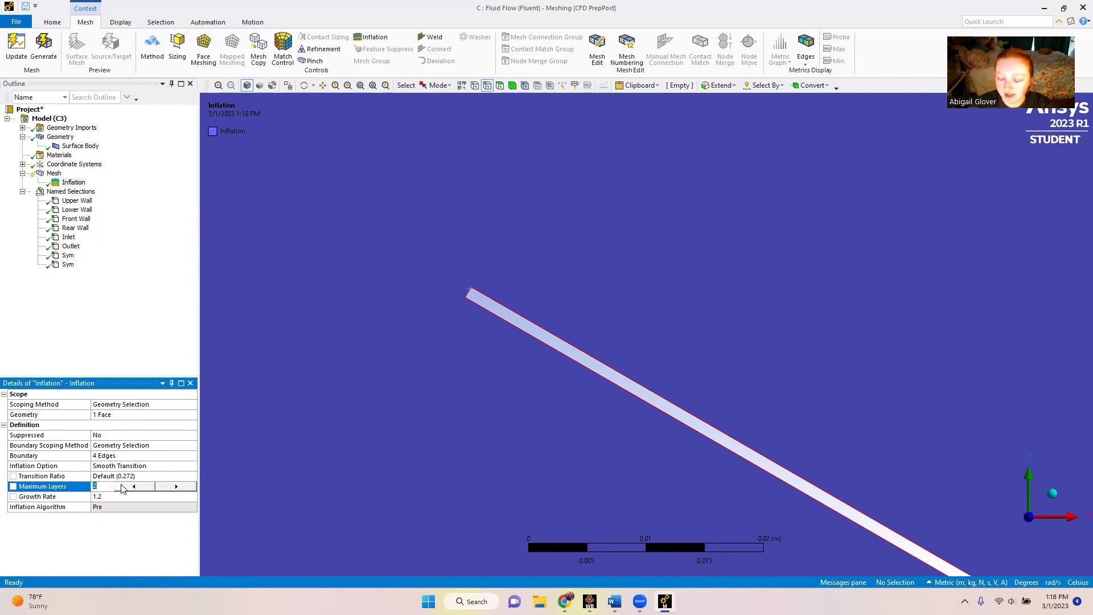
Step: Commit 5 maximum inflation layers, generate the mesh, and view it zoomed out
key("Return")
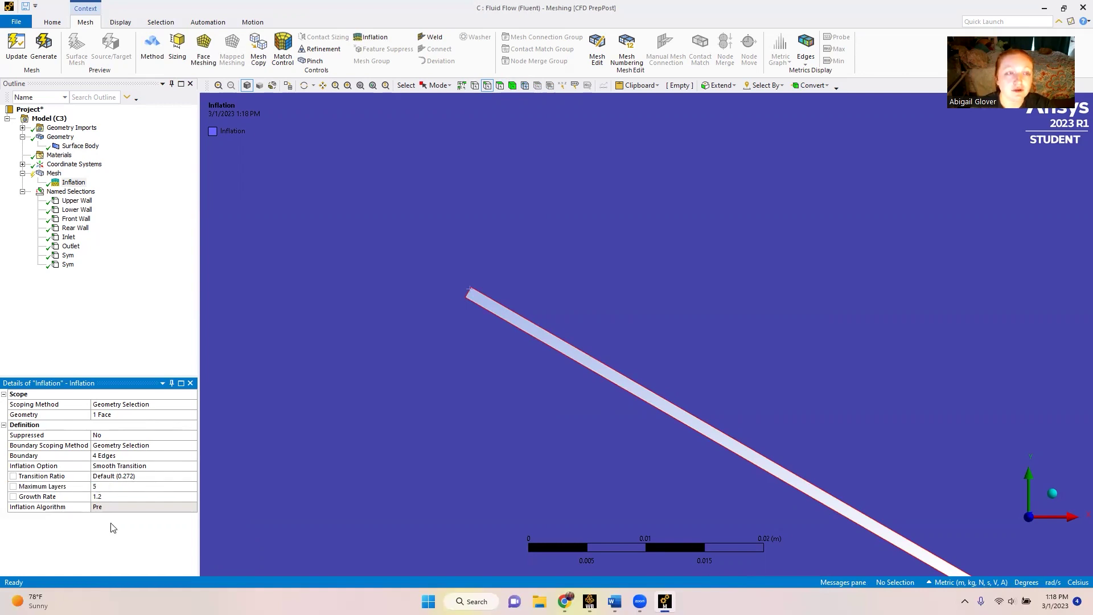
left_click(50, 49)
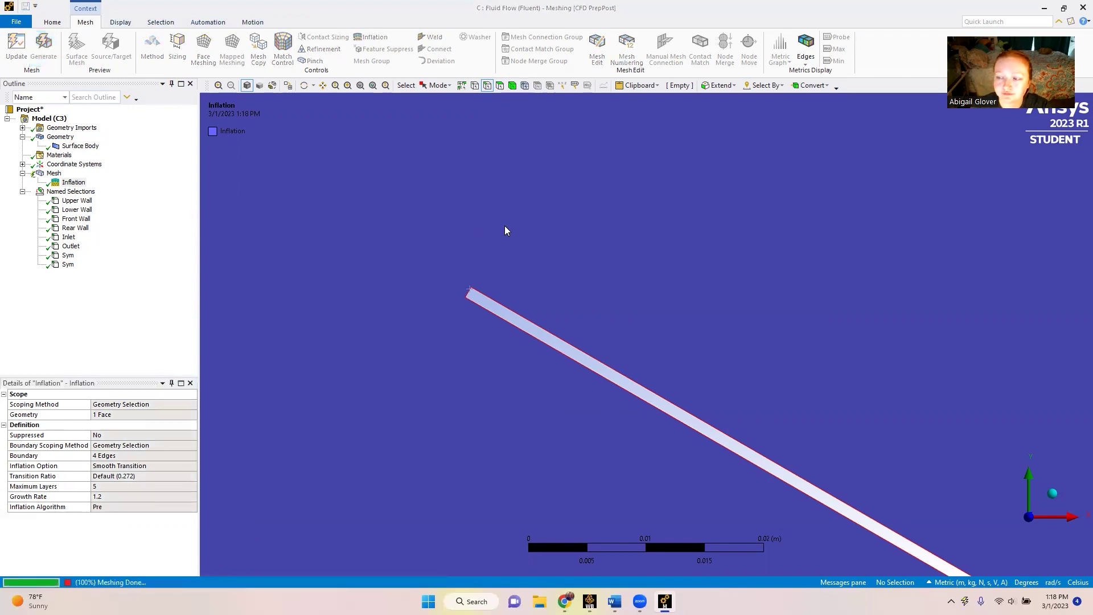
scroll(660, 308, "down", 5)
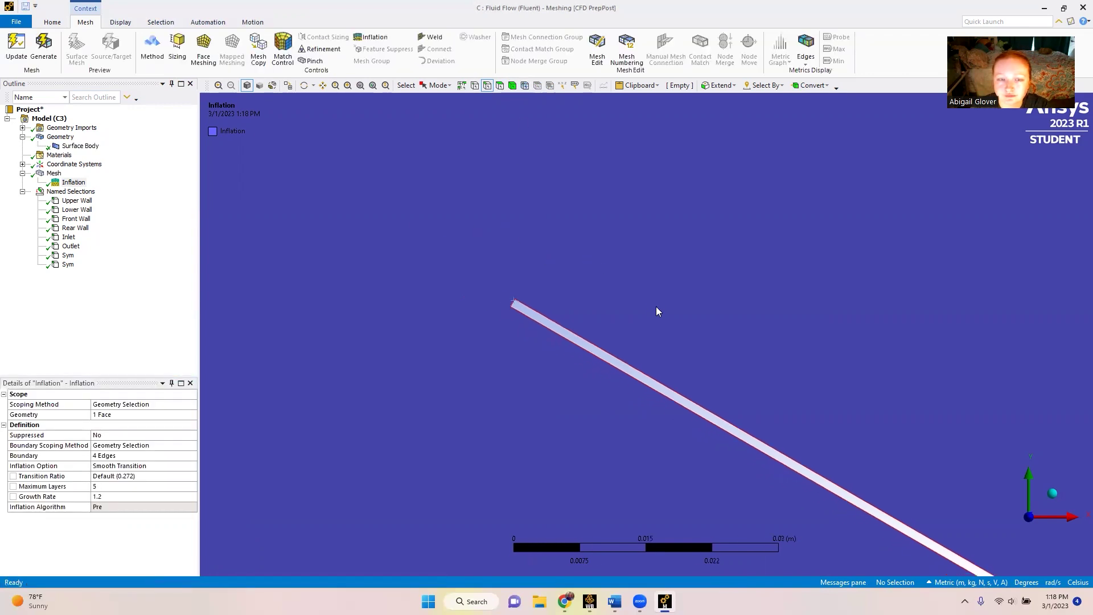
scroll(660, 333, "down", 8)
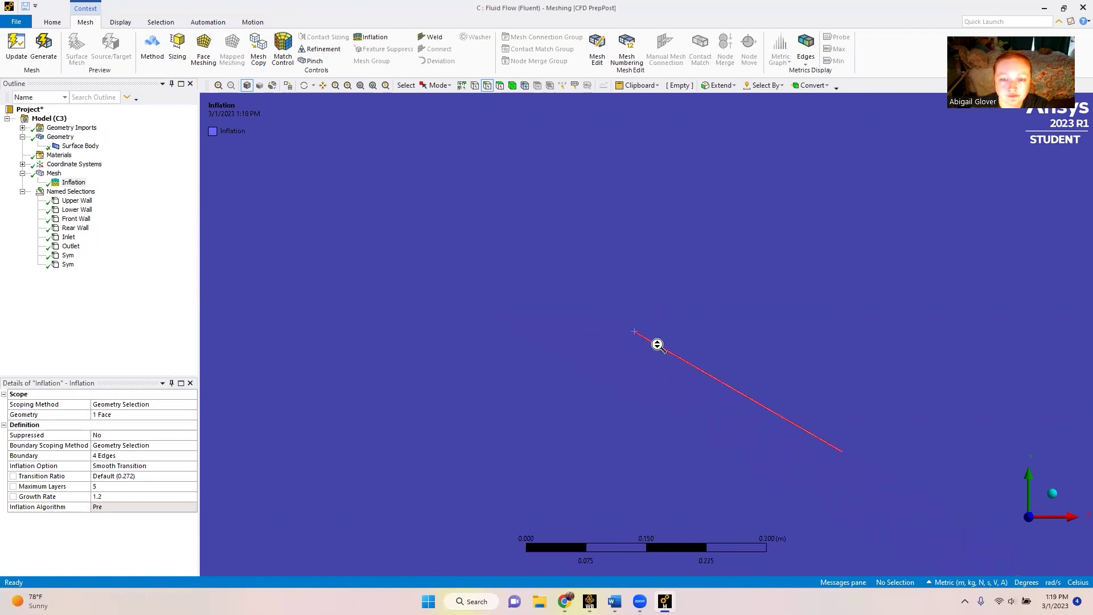
scroll(663, 354, "down", 3)
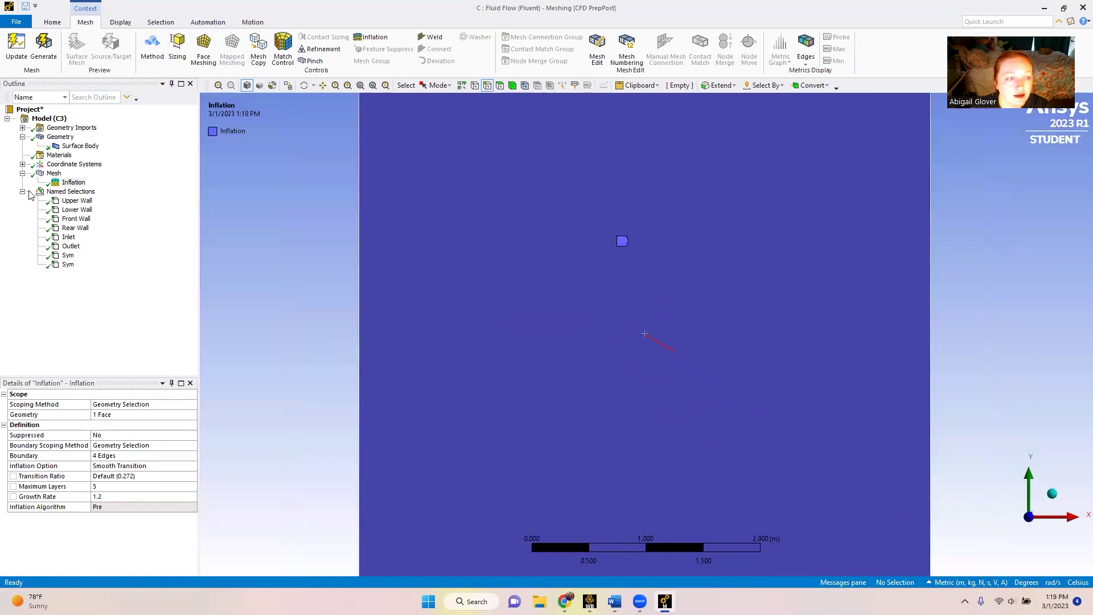
left_click(53, 173)
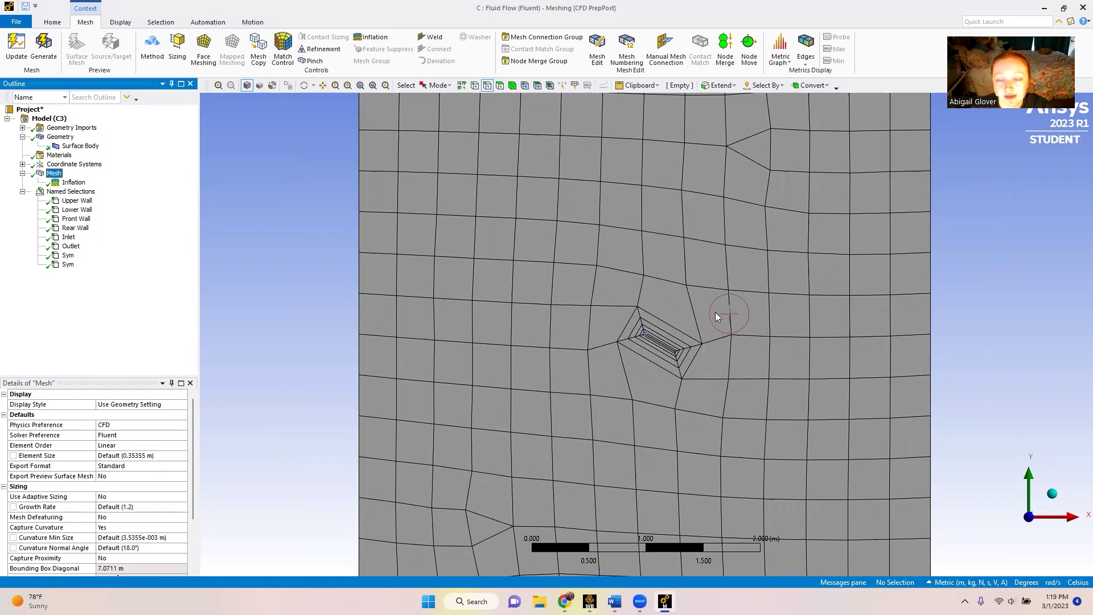
scroll(720, 325, "down", 2)
scroll(774, 355, "up", 2)
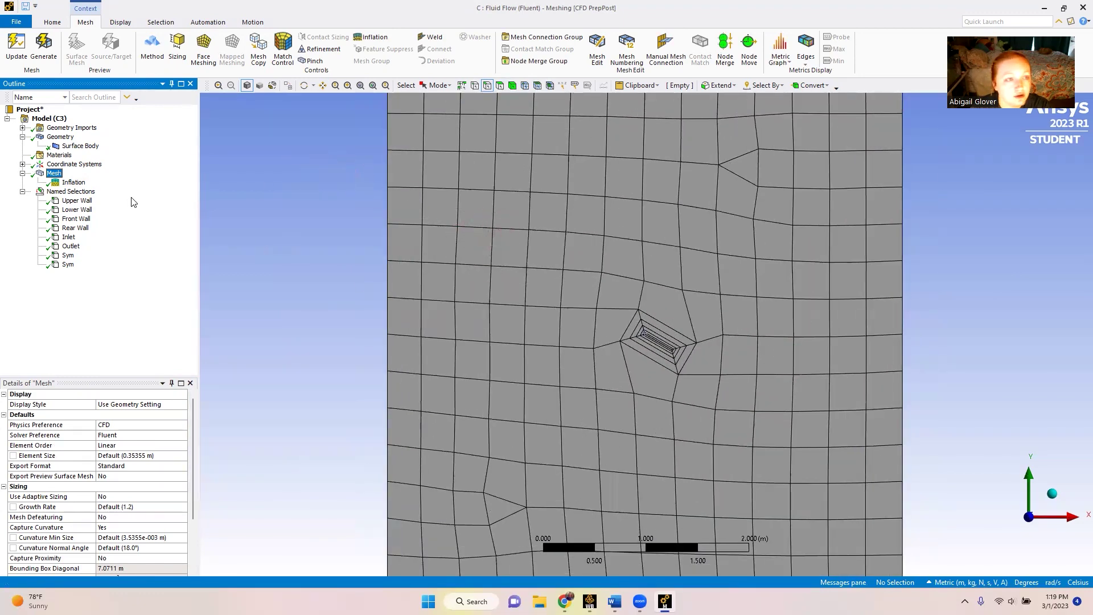
Step: Add a Triangles mesh method on the fluid body and regenerate the mesh
left_click(152, 47)
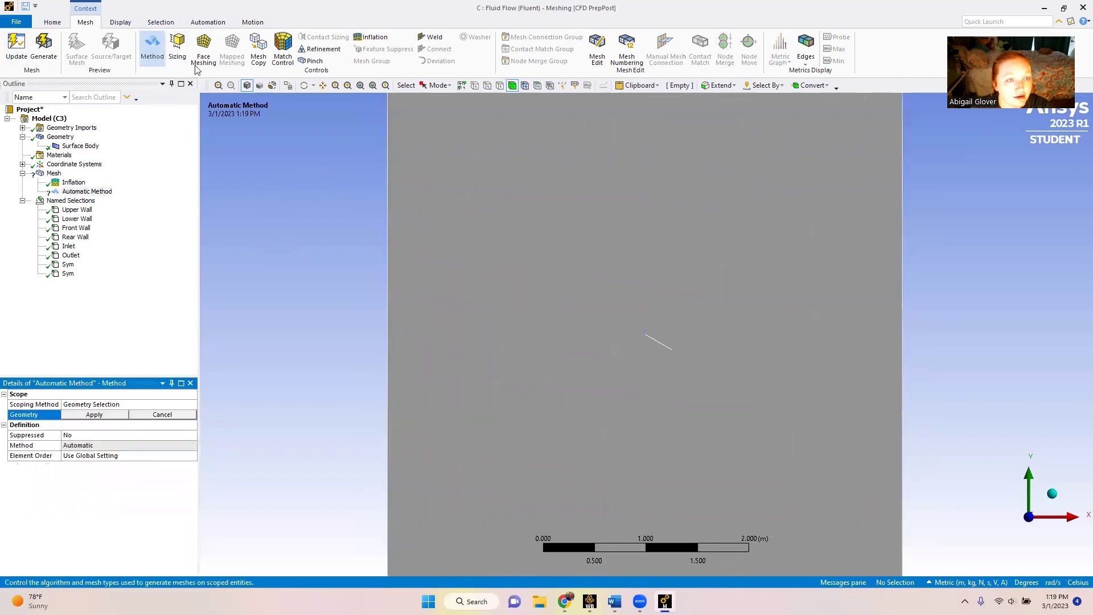
left_click(522, 213)
left_click(121, 417)
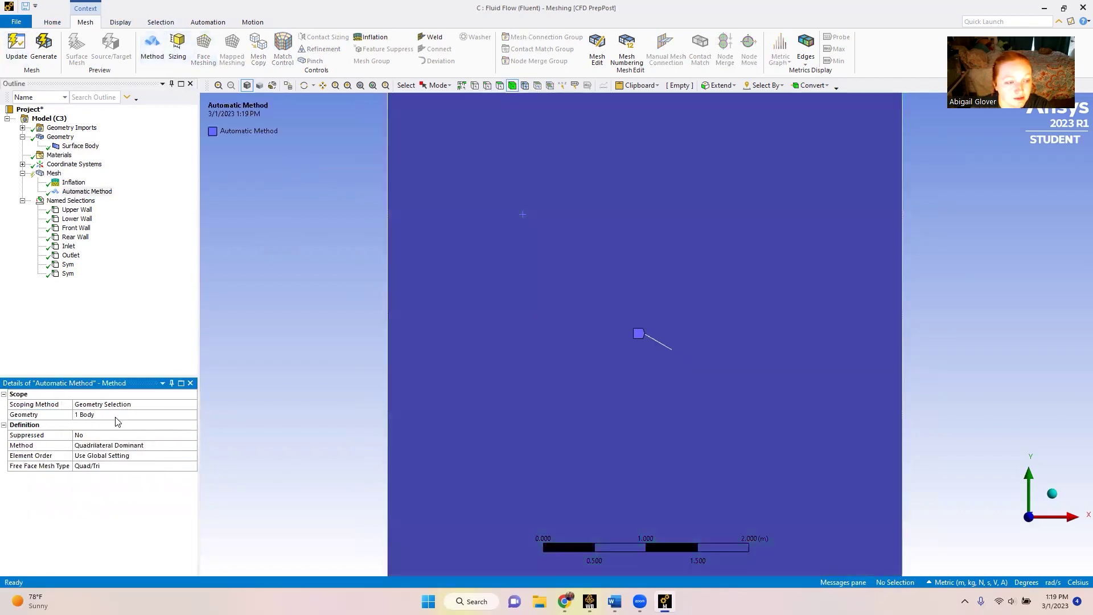
left_click(143, 445)
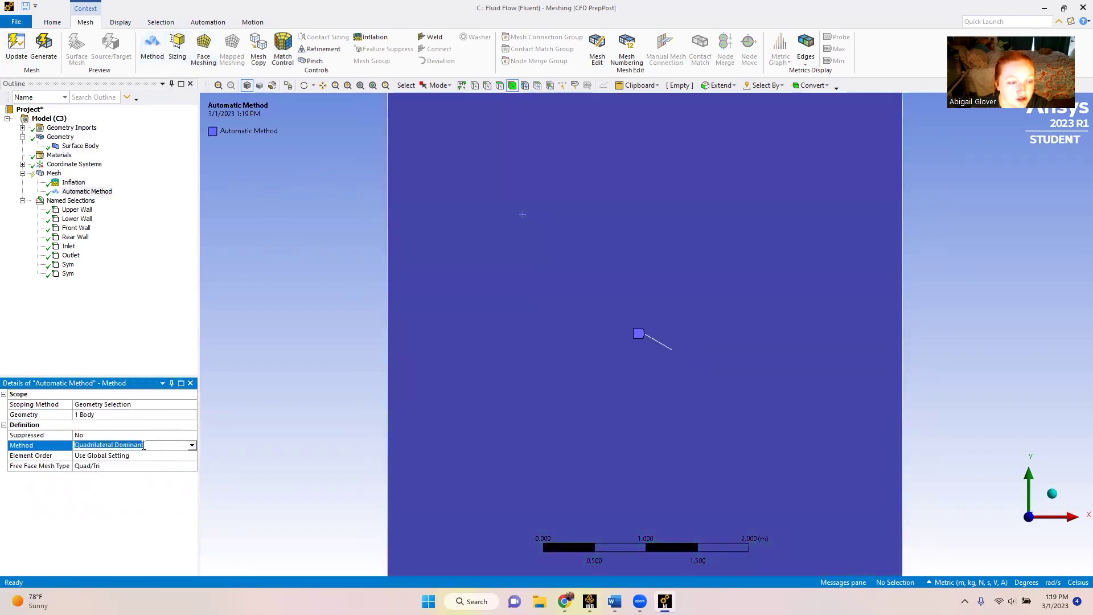
left_click(192, 444)
left_click(126, 461)
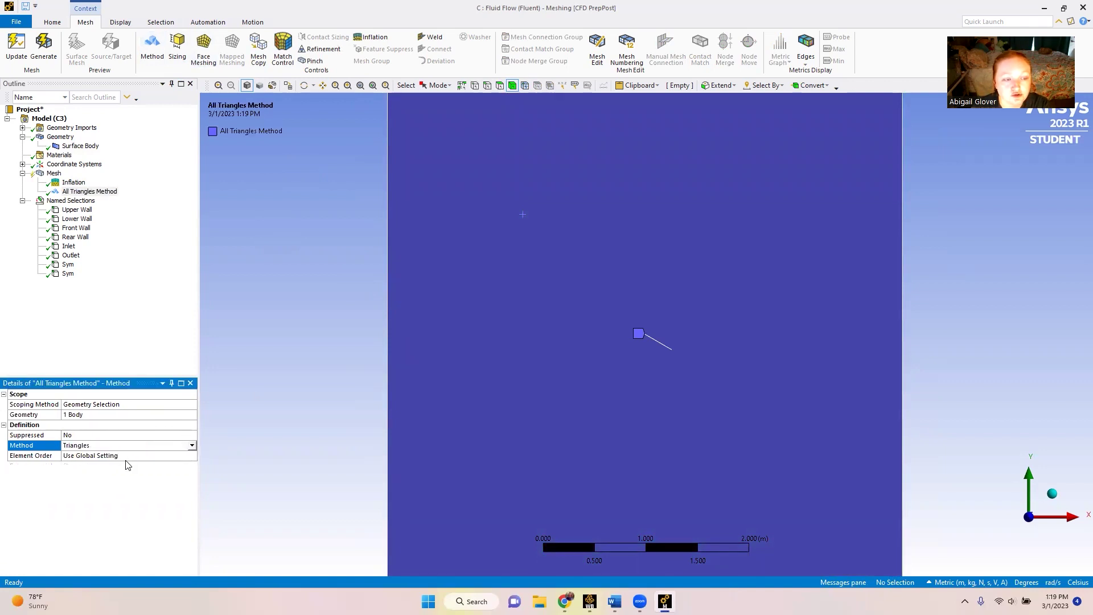
left_click(44, 43)
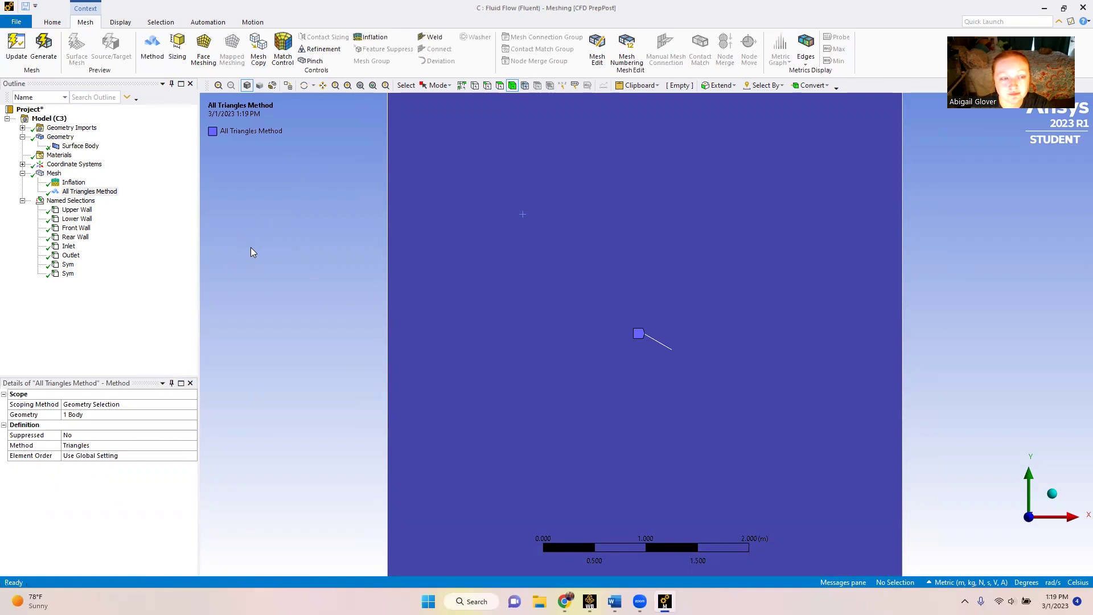
left_click(54, 174)
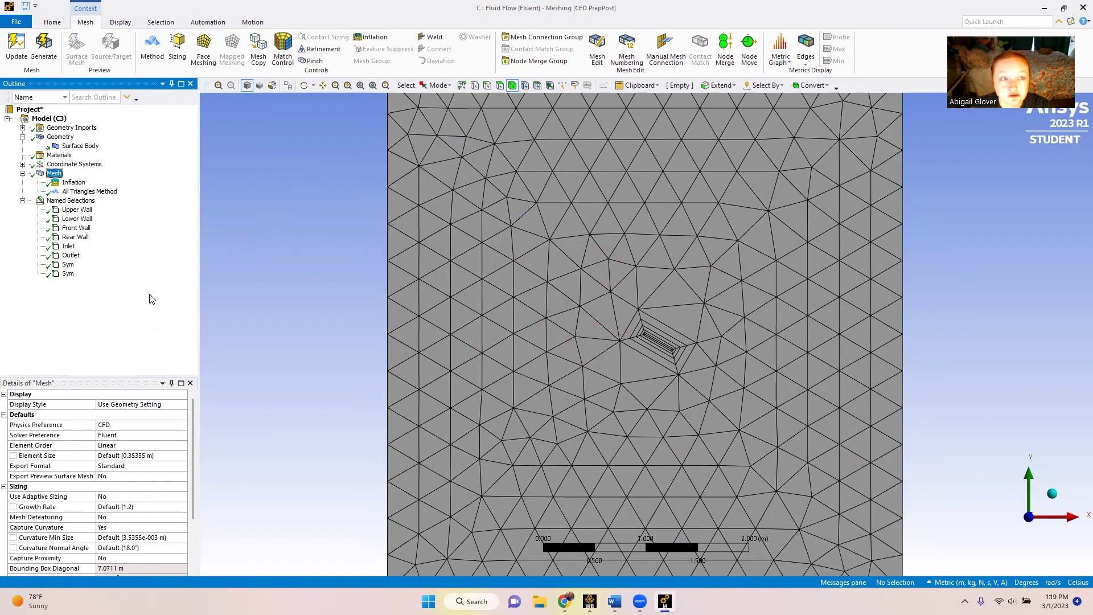
left_click(177, 46)
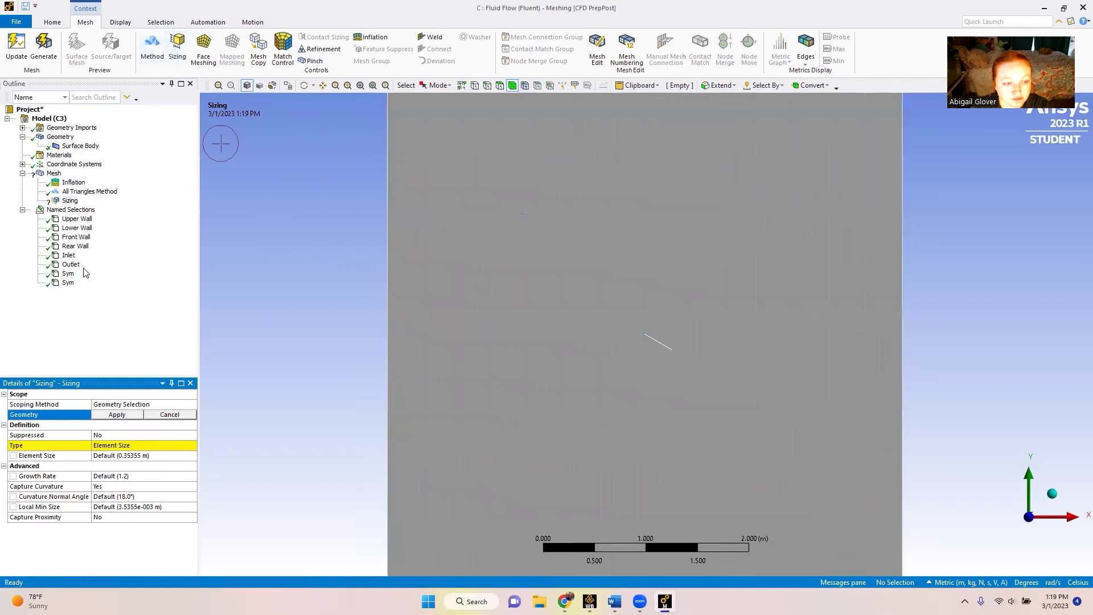
Step: In edge-select mode, select the plate's long edge and its near end edge
left_click(486, 86)
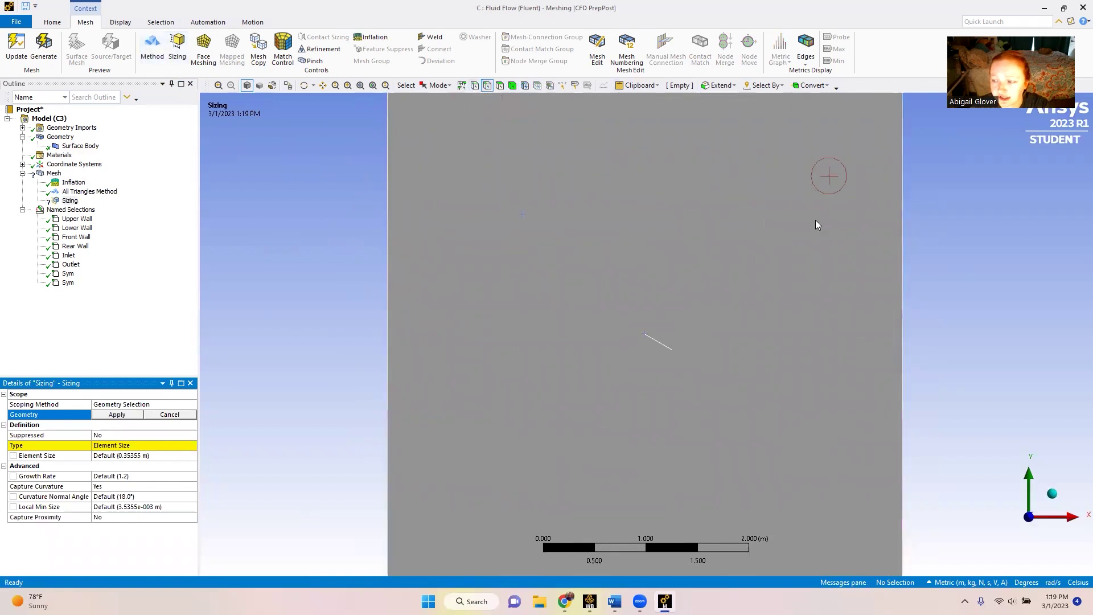
scroll(649, 334, "up", 2)
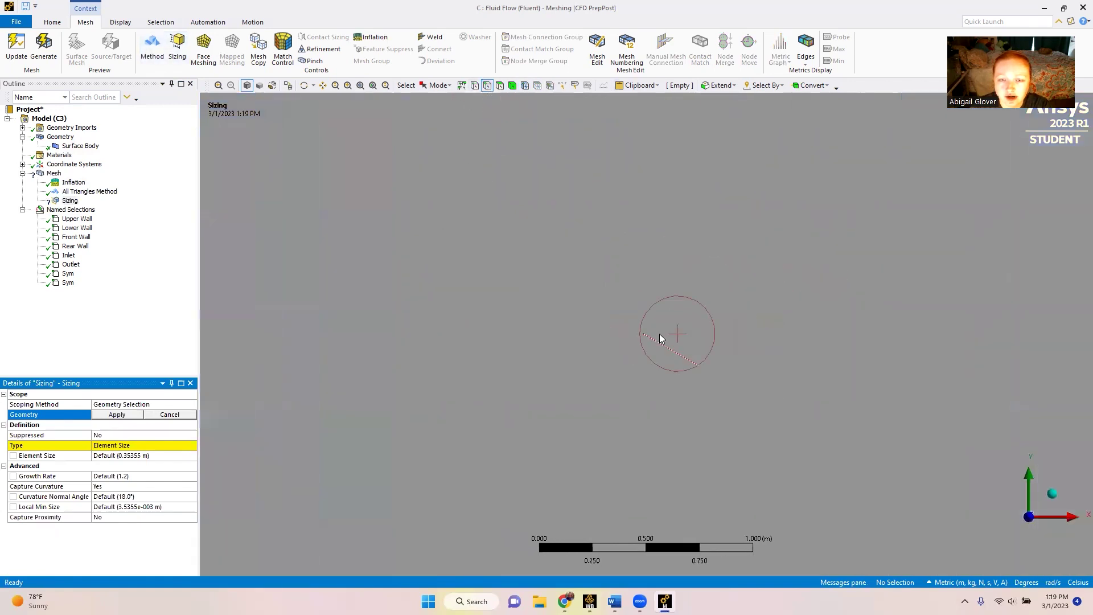
scroll(659, 334, "up", 7)
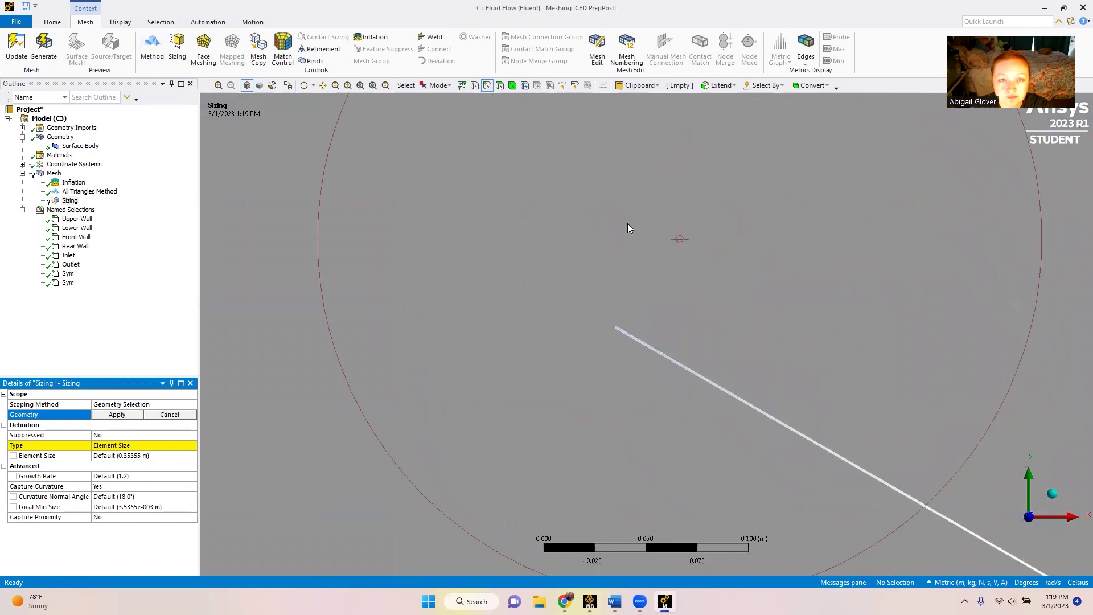
scroll(643, 326, "up", 2)
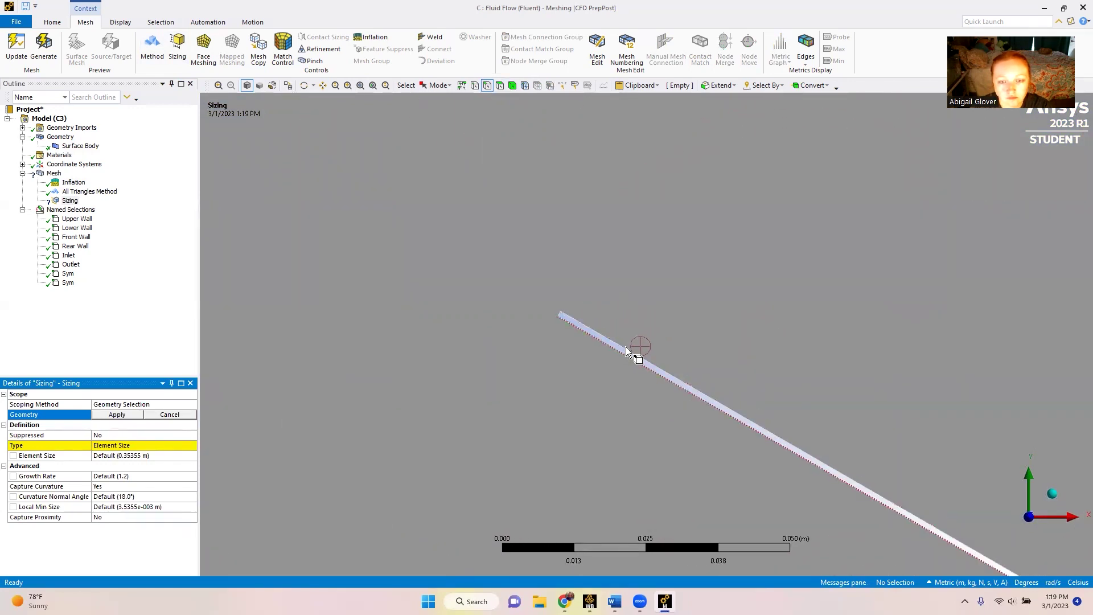
left_click(630, 353)
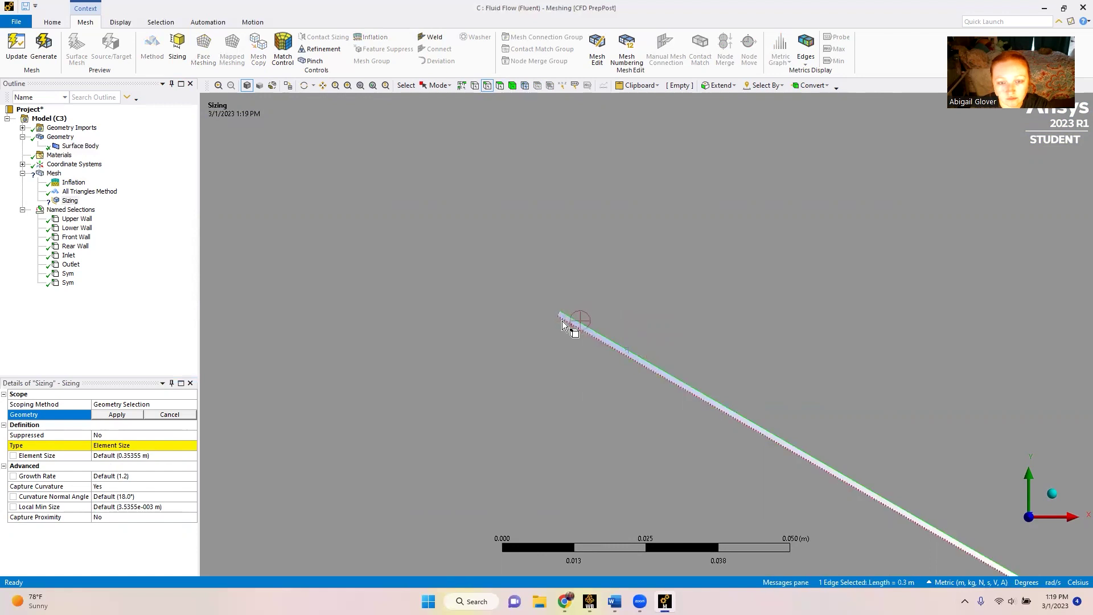
scroll(549, 310, "up", 2)
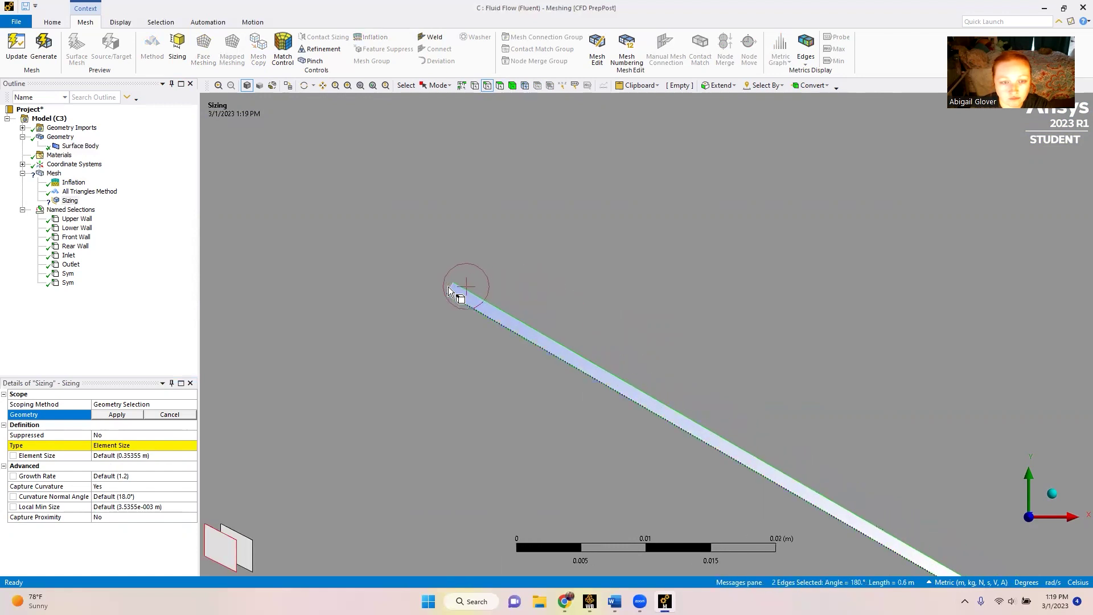
left_click(453, 288, "ctrl")
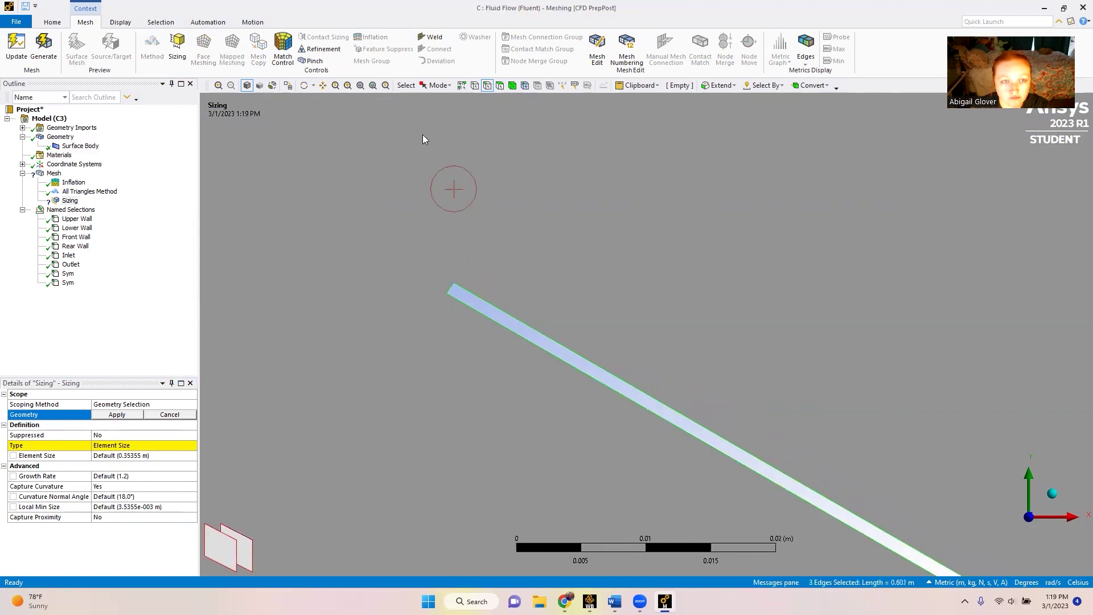
Step: Pan to the plate strip's far end, add its end edge, and apply all four edges to the sizing
left_click(323, 85)
left_click_drag(575, 319, 398, 216)
left_click_drag(634, 363, 478, 244)
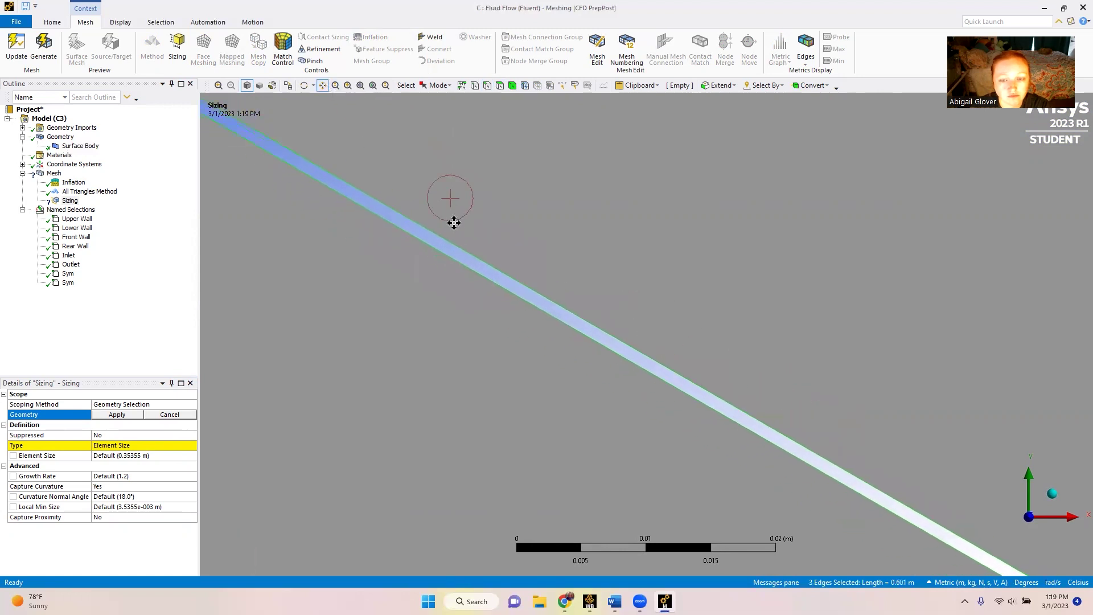
left_click_drag(591, 302, 480, 200)
scroll(749, 339, "down", 1)
left_click_drag(749, 340, 322, 163)
left_click_drag(498, 275, 405, 271)
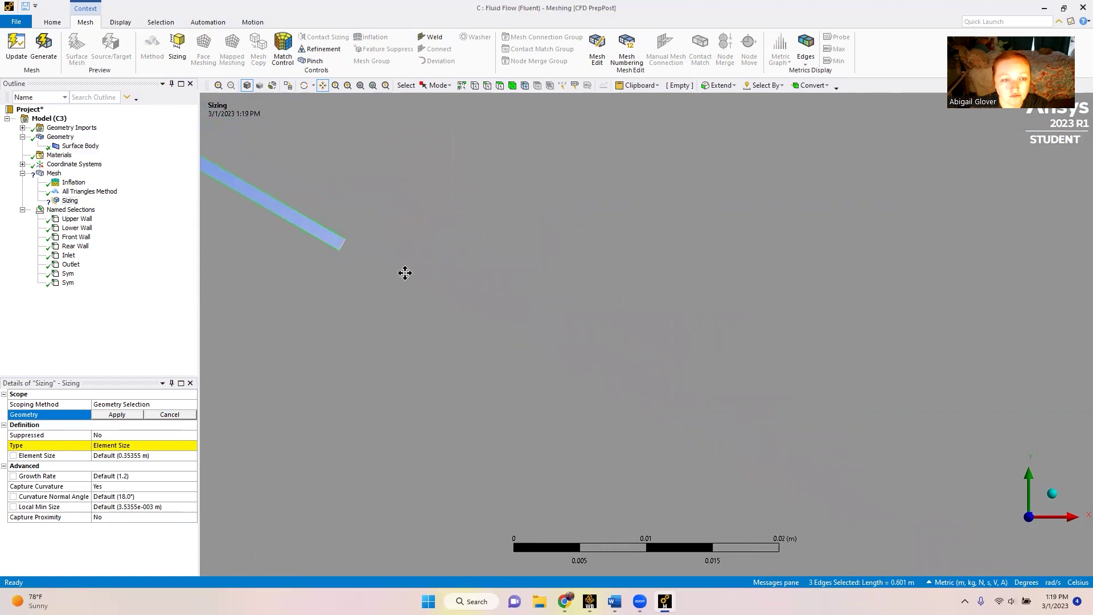
scroll(494, 303, "up", 3)
left_click(487, 85)
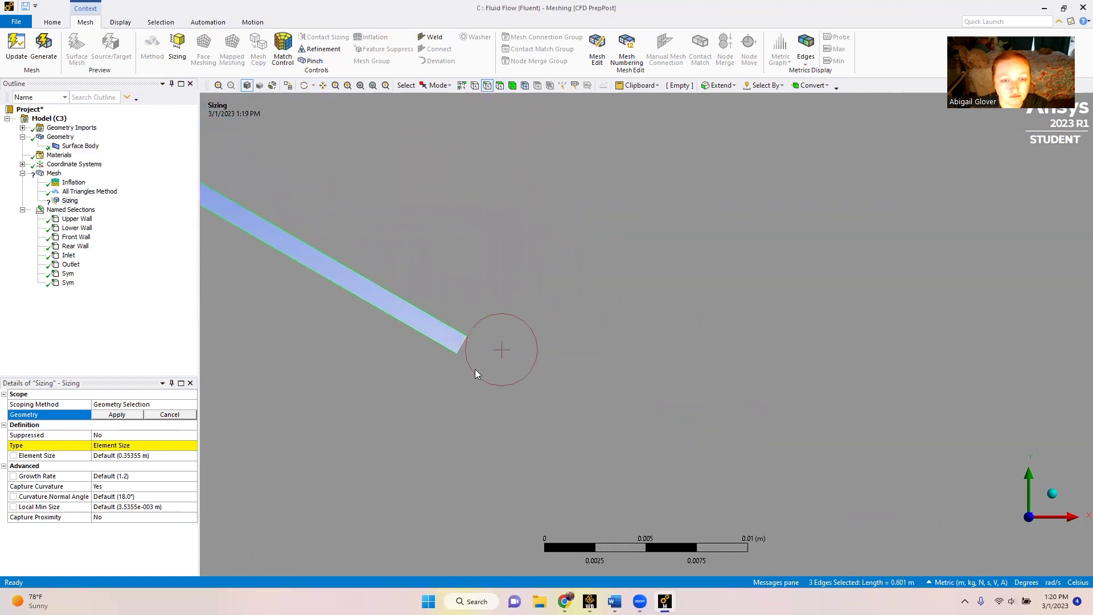
left_click(464, 351, "ctrl")
left_click(106, 415)
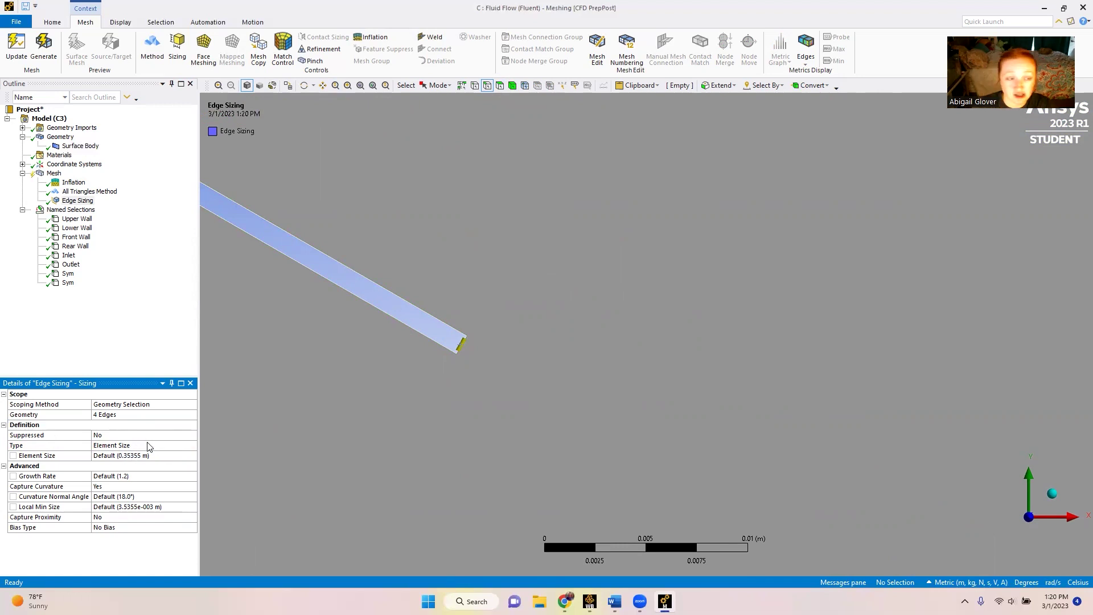
Step: Give the plate Edge Sizing 1.e-003 m, Capture Curvature No, Behavior Hard, and generate the mesh
left_click(165, 456)
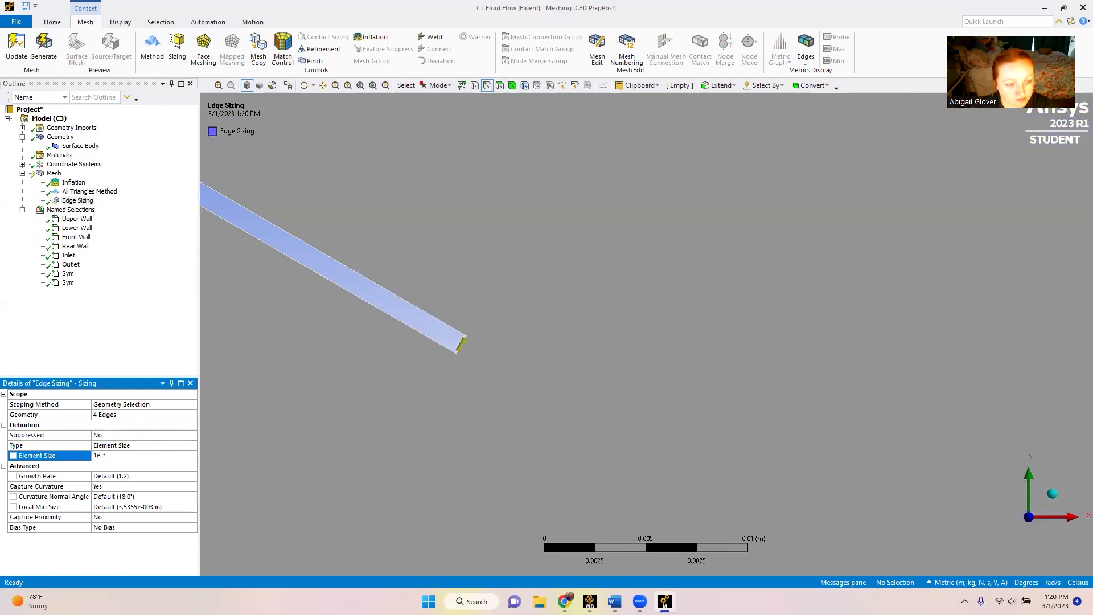
left_click(127, 484)
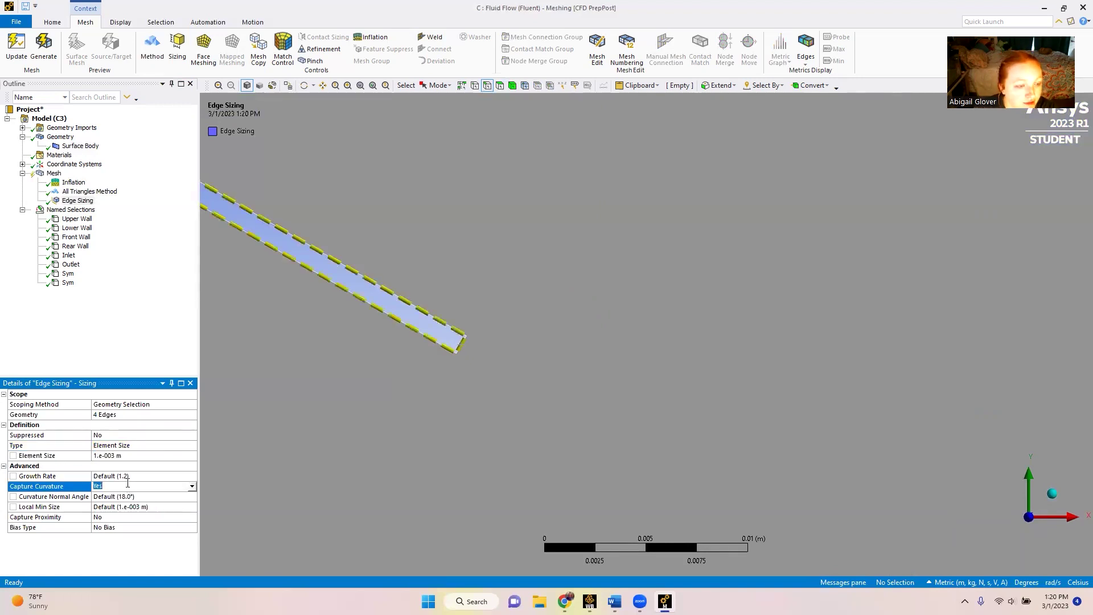
left_click(192, 486)
left_click(140, 501)
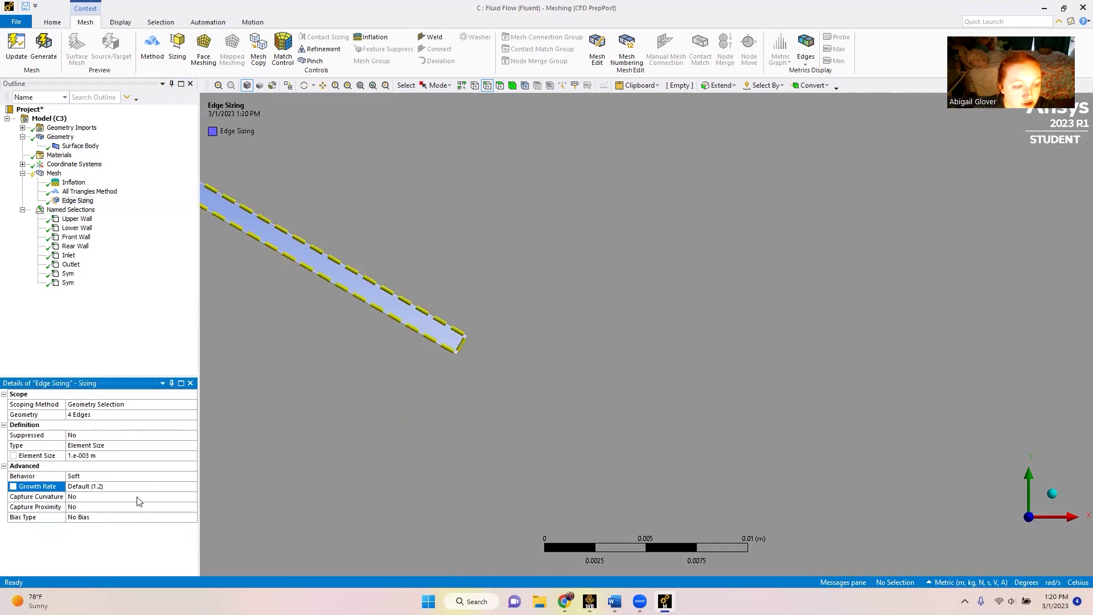
left_click(93, 477)
left_click(93, 477)
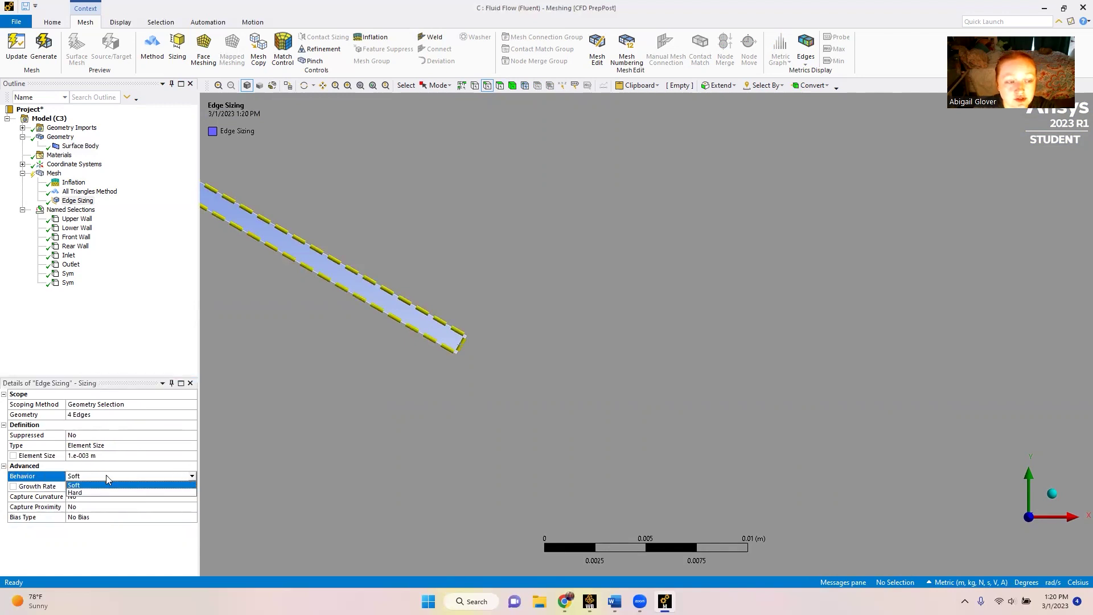
left_click(94, 493)
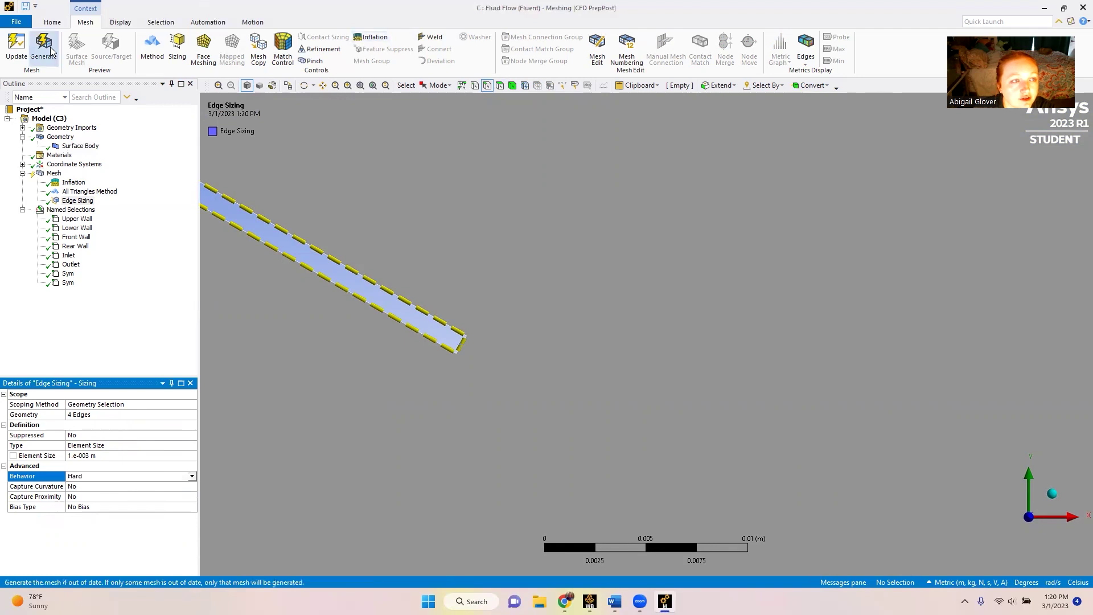
left_click(30, 69)
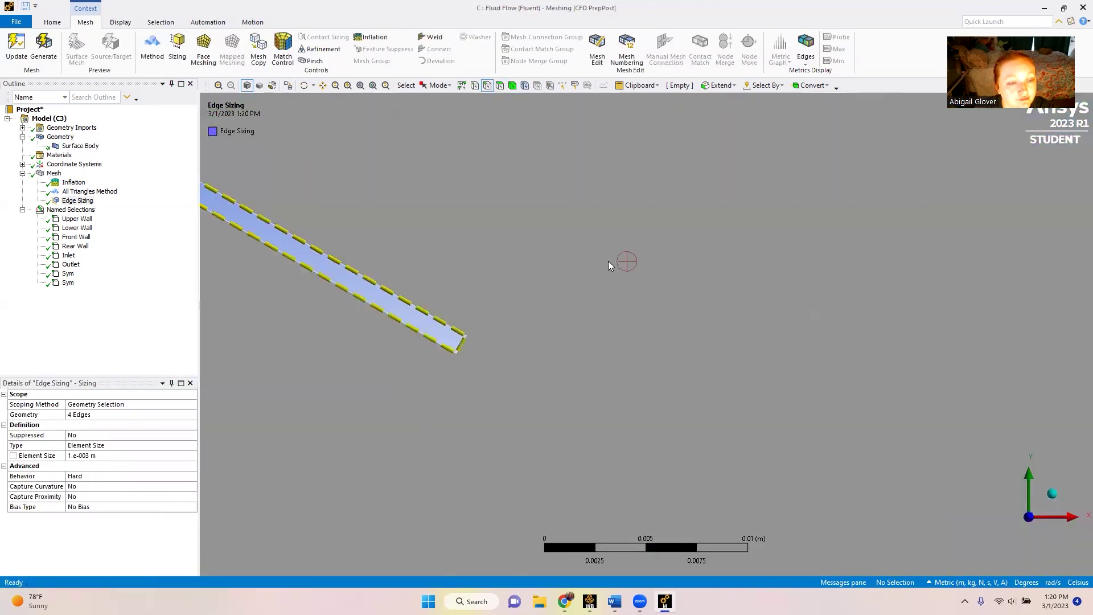
left_click(55, 173)
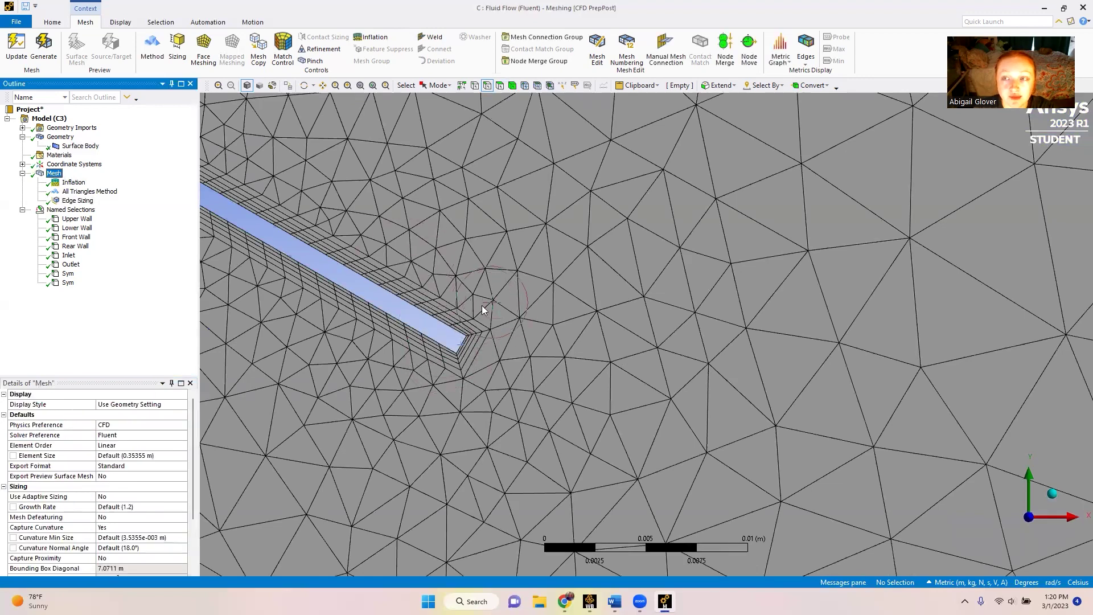
Step: Zoom out to fit the whole square domain, then insert a second Sizing control
scroll(458, 285, "down", 2)
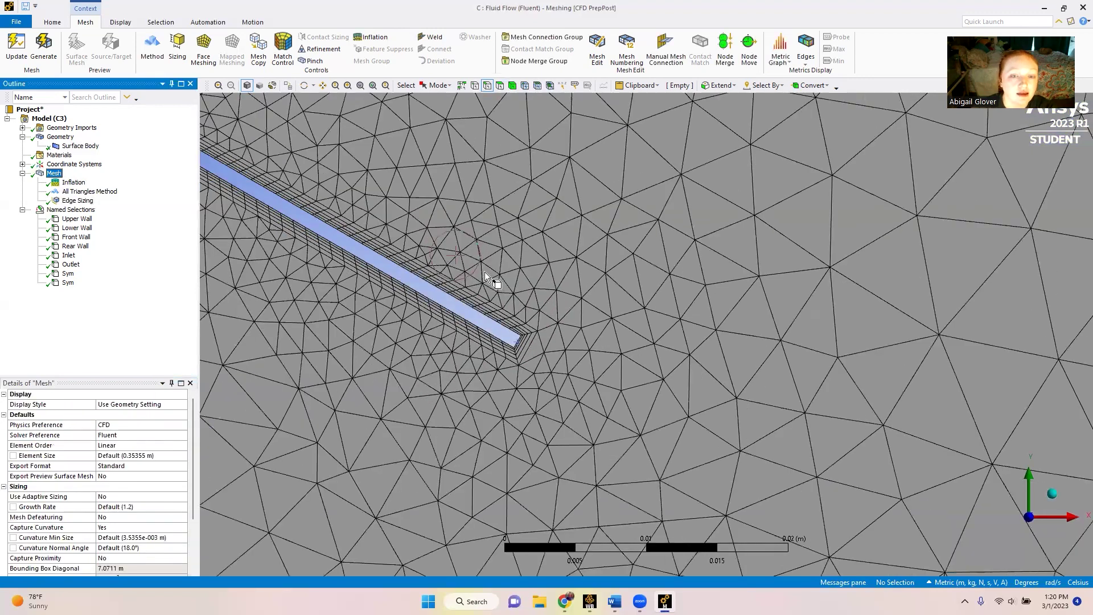
scroll(572, 296, "down", 5)
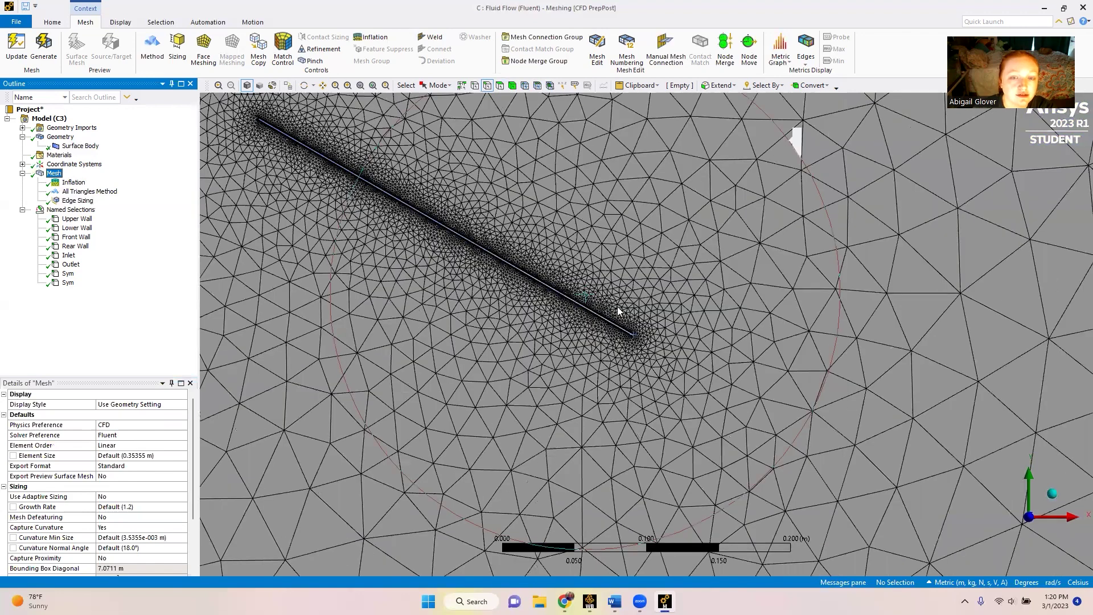
key("F7")
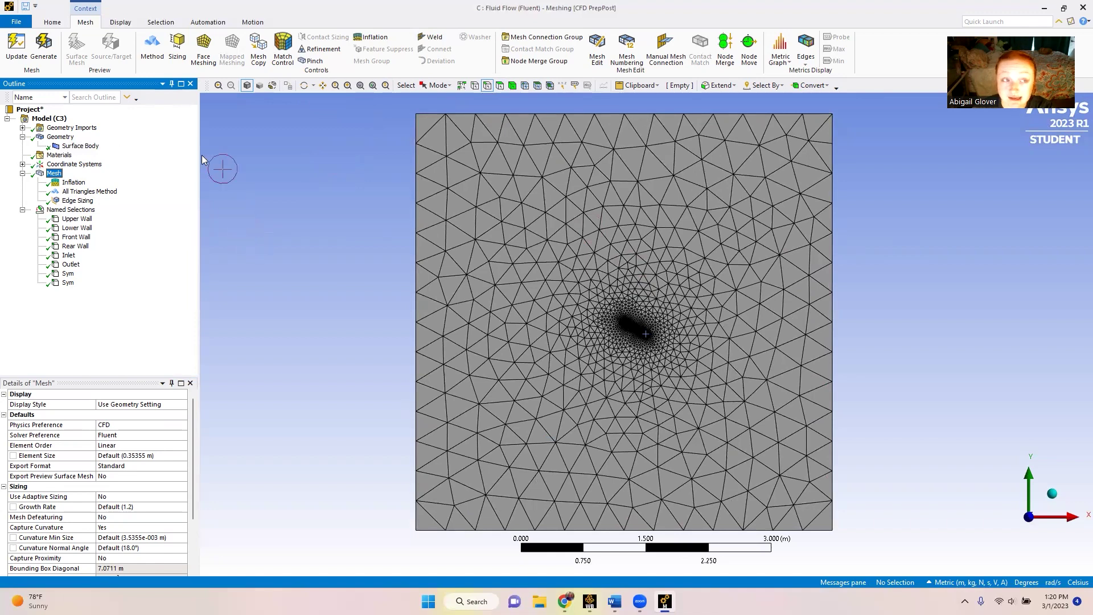
left_click(179, 49)
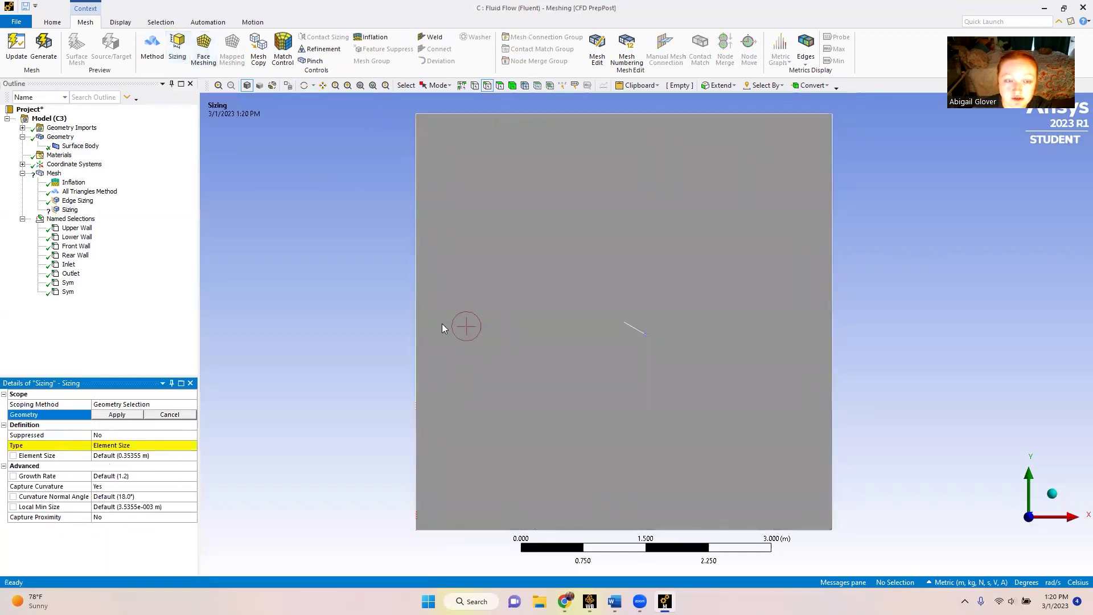
Step: Scope the new sizing to the square domain's left and right edges
left_click(416, 307)
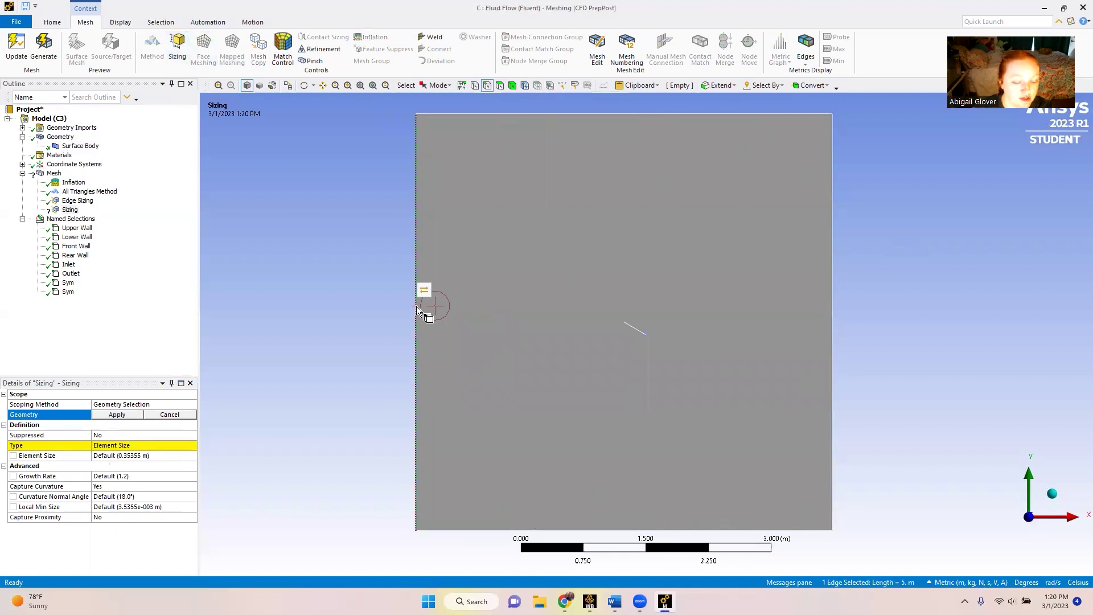
left_click(832, 385, "ctrl")
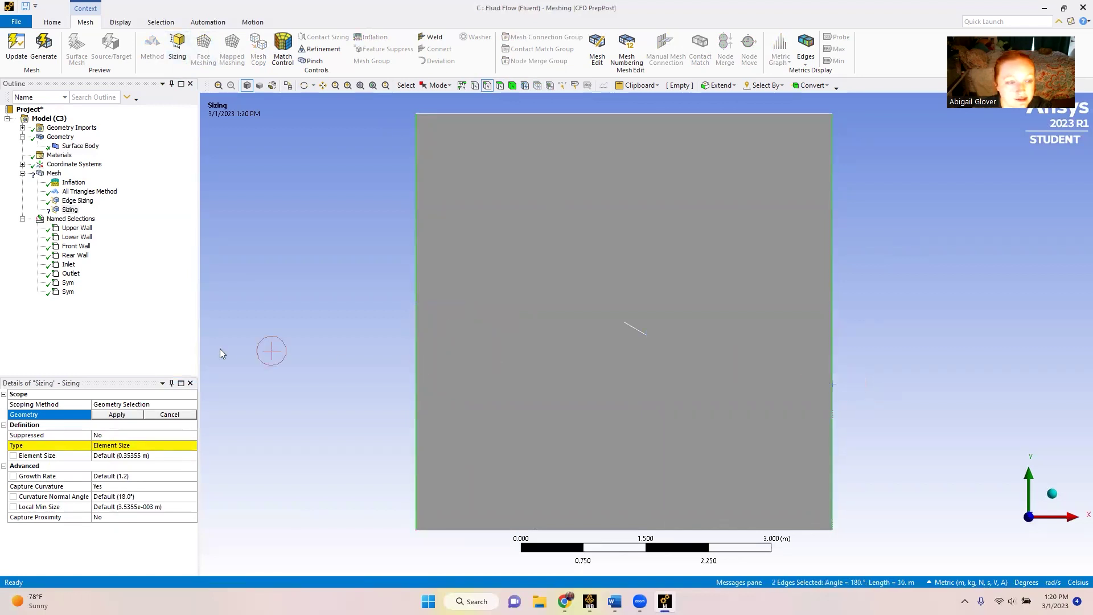
left_click(132, 414)
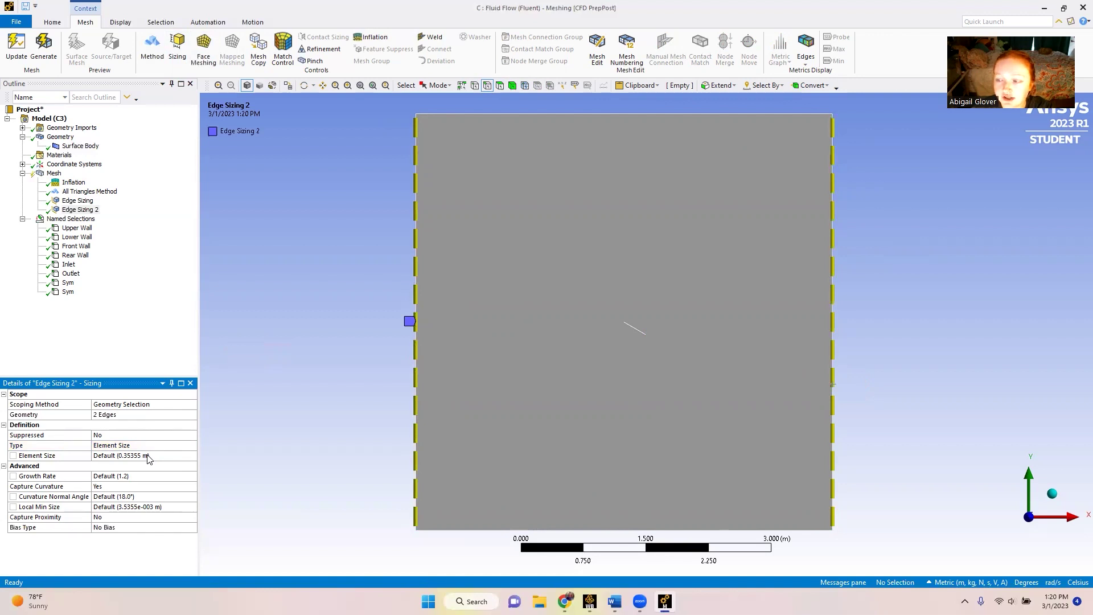
Step: Set the side-edge sizing to 0.1 m, no curvature capture, Hard behavior, and regenerate the mesh
left_click(147, 455)
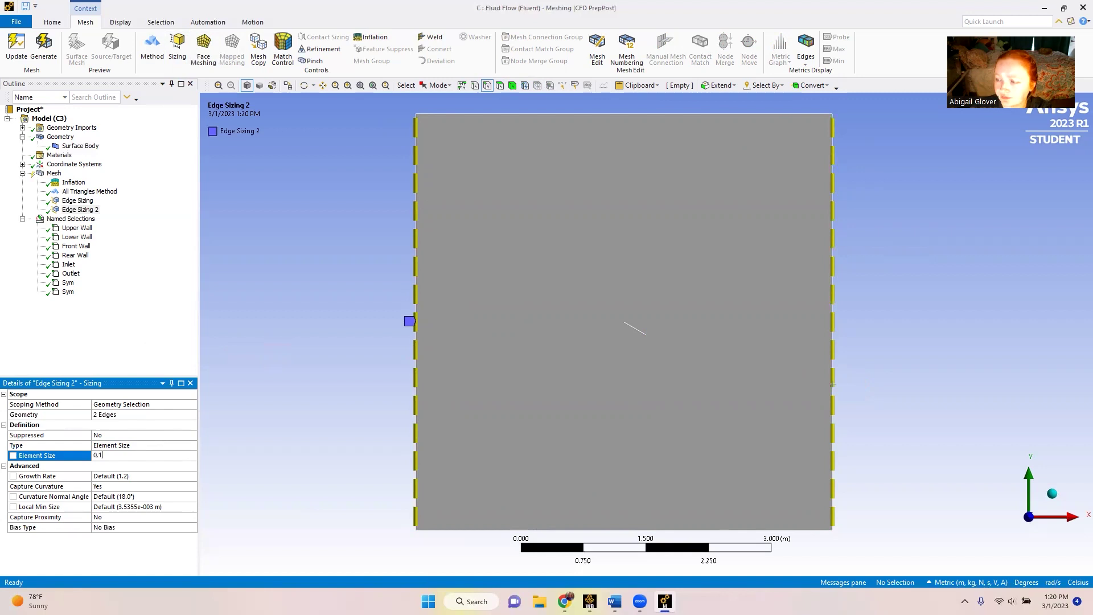
left_click(150, 488)
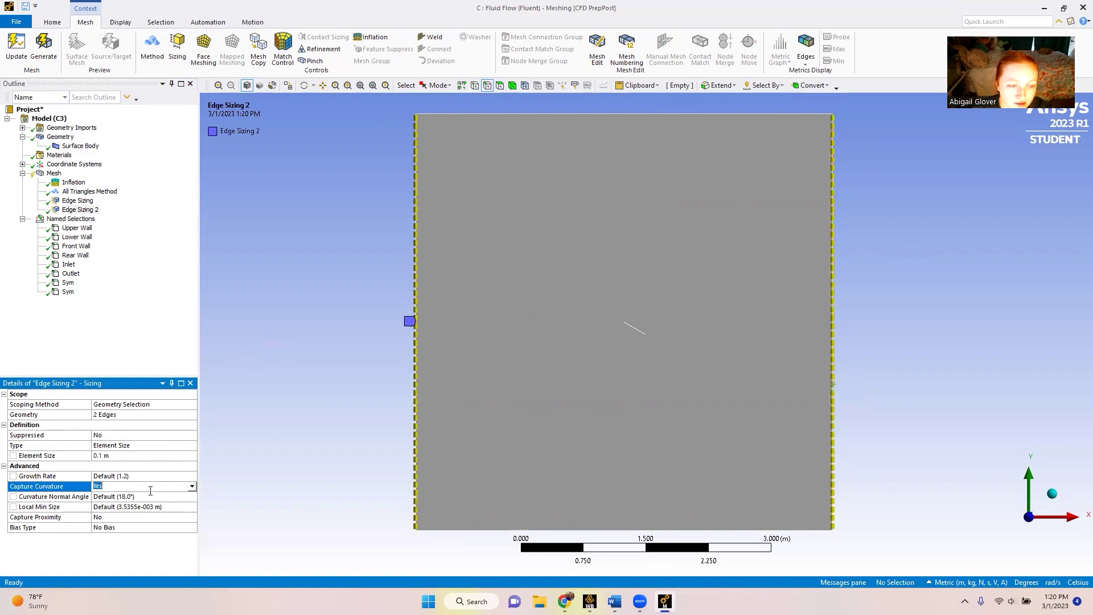
left_click(192, 487)
left_click(112, 497)
left_click(96, 475)
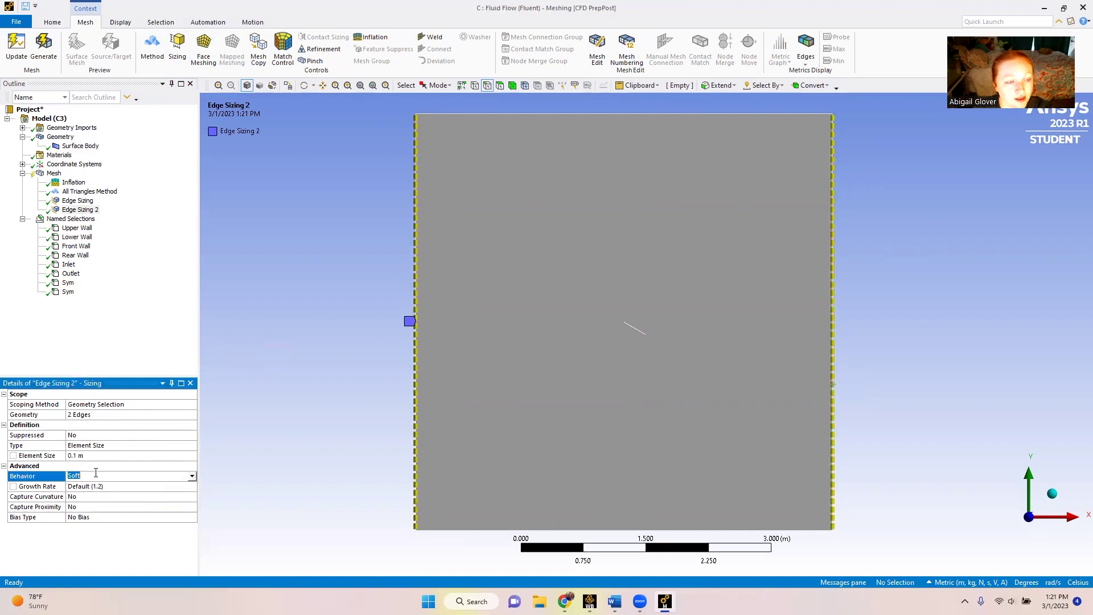
left_click(192, 476)
left_click(114, 496)
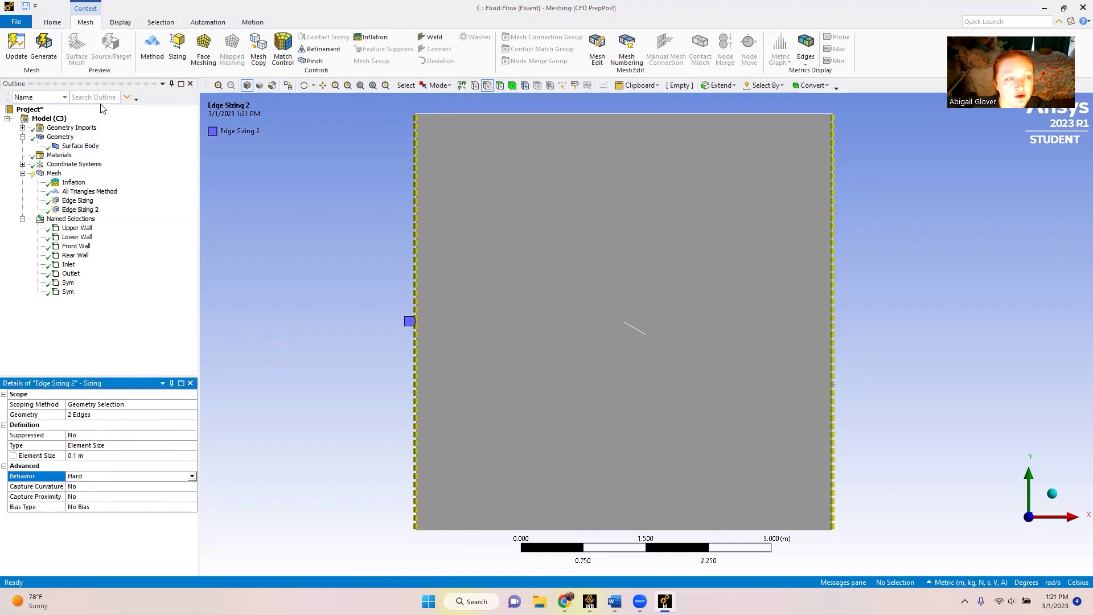
left_click(44, 48)
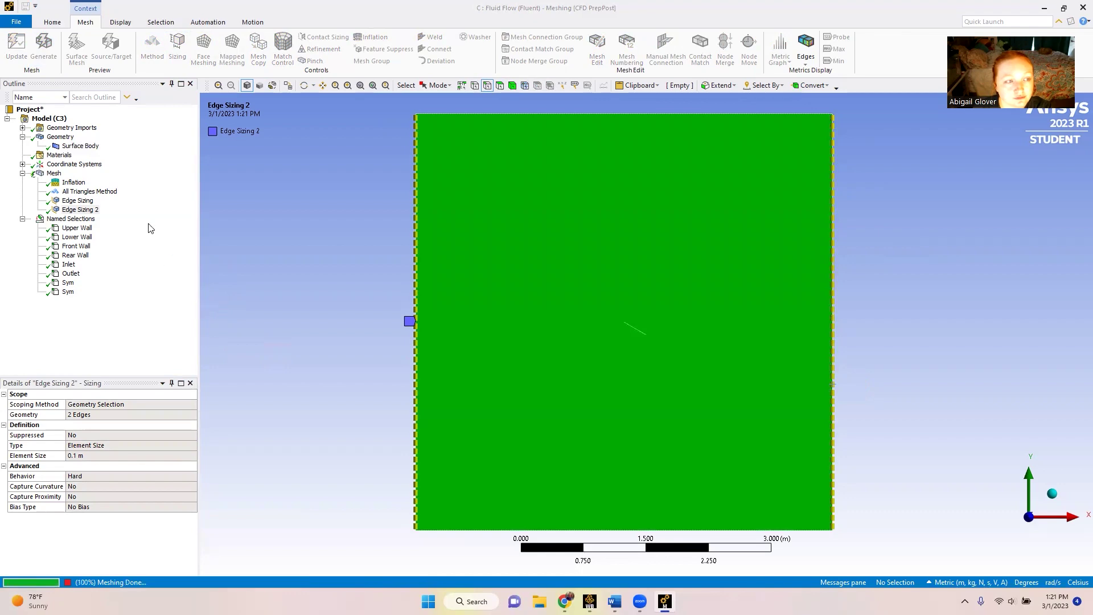
left_click(54, 173)
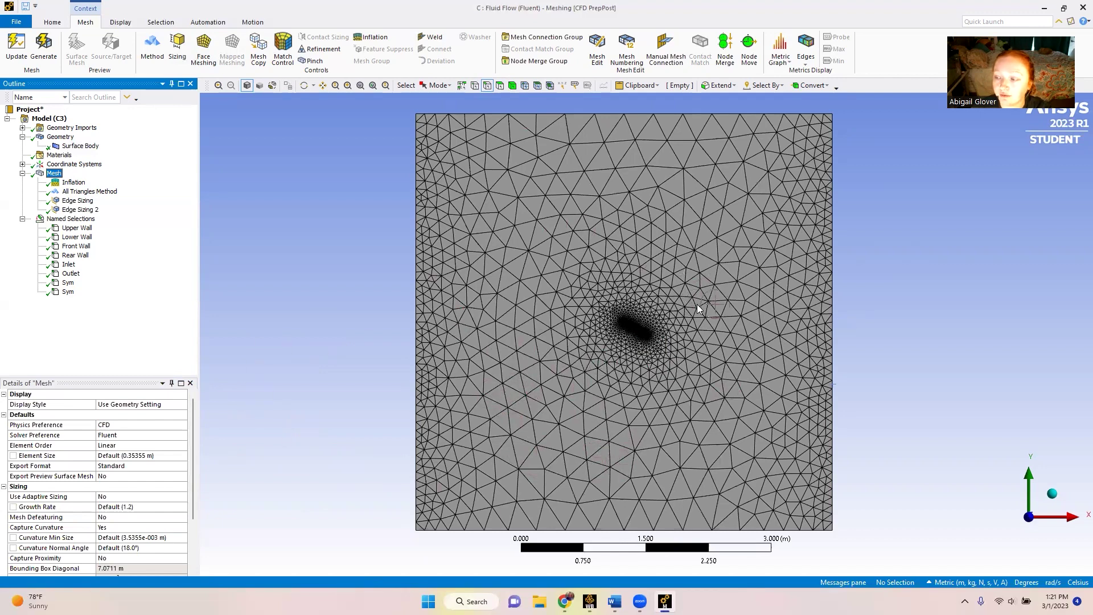
left_click(17, 21)
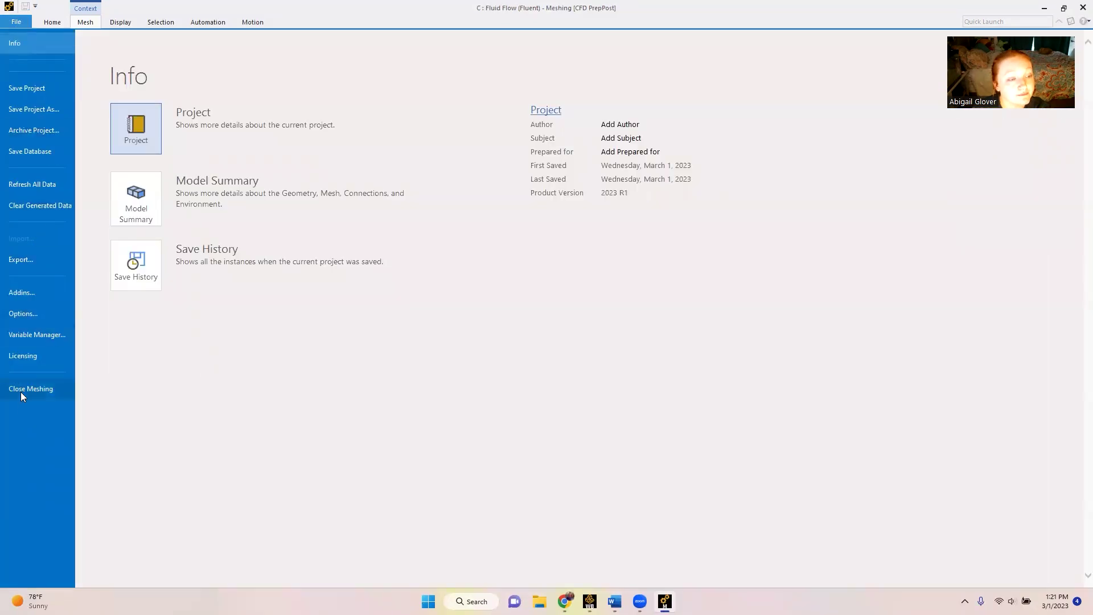
Step: Close Meshing, update the C3 Mesh cell, and launch Fluent from the Setup cell
left_click(20, 392)
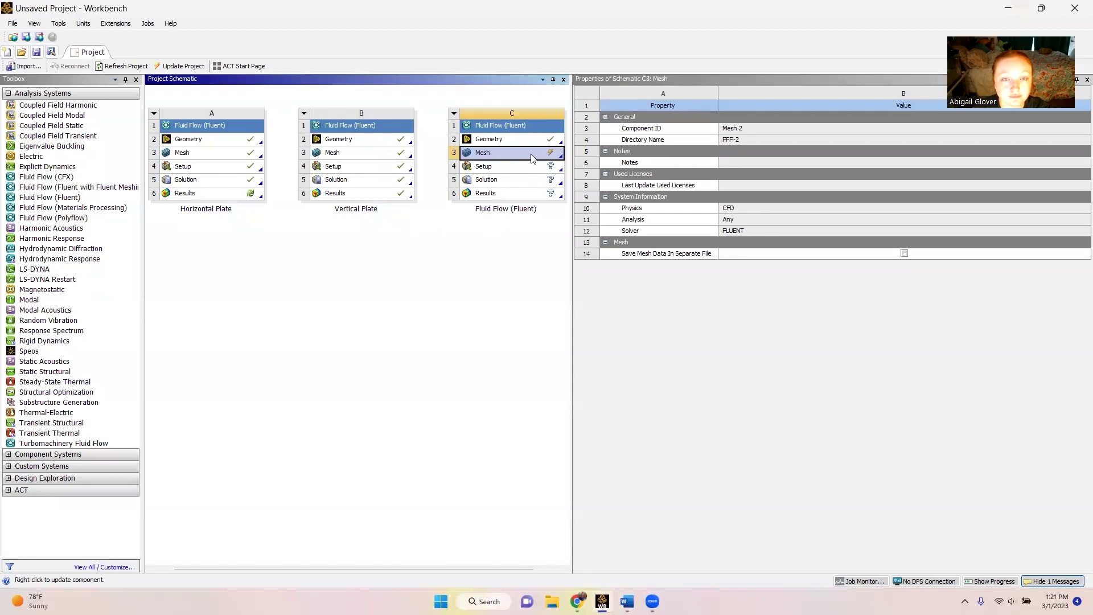
right_click(532, 158)
left_click(563, 217)
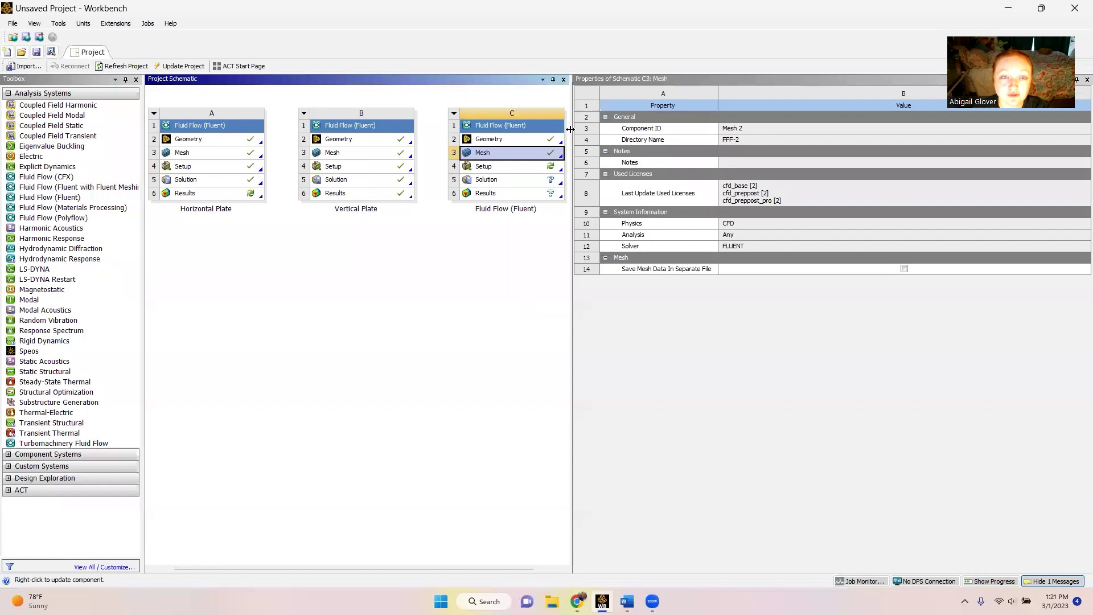
double_click(501, 167)
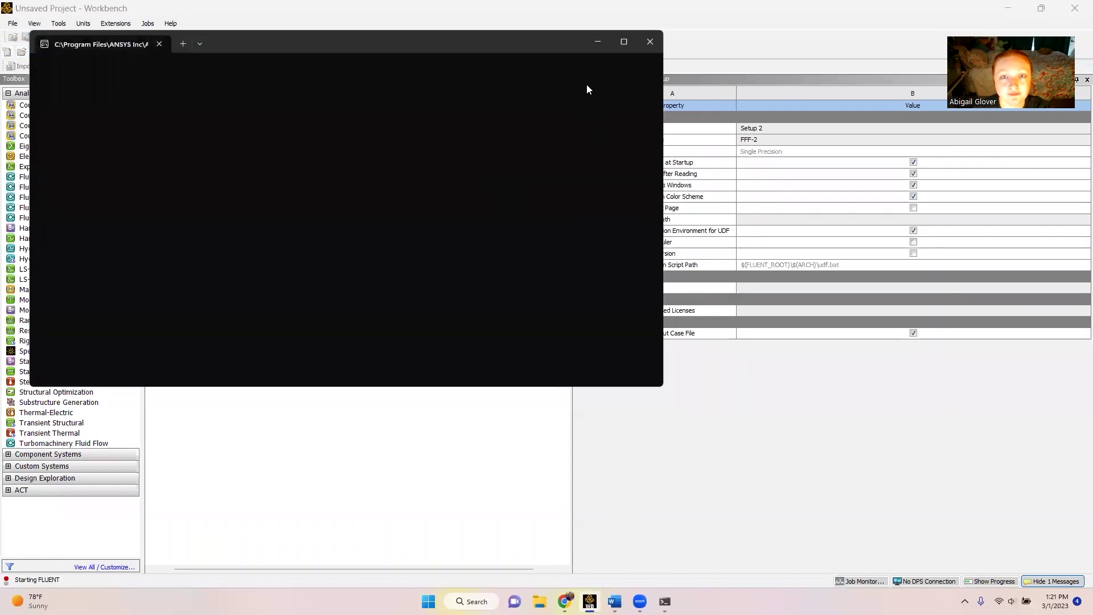
Step: Start Fluent with the solver process count raised by two, moving the command window aside
left_click(598, 42)
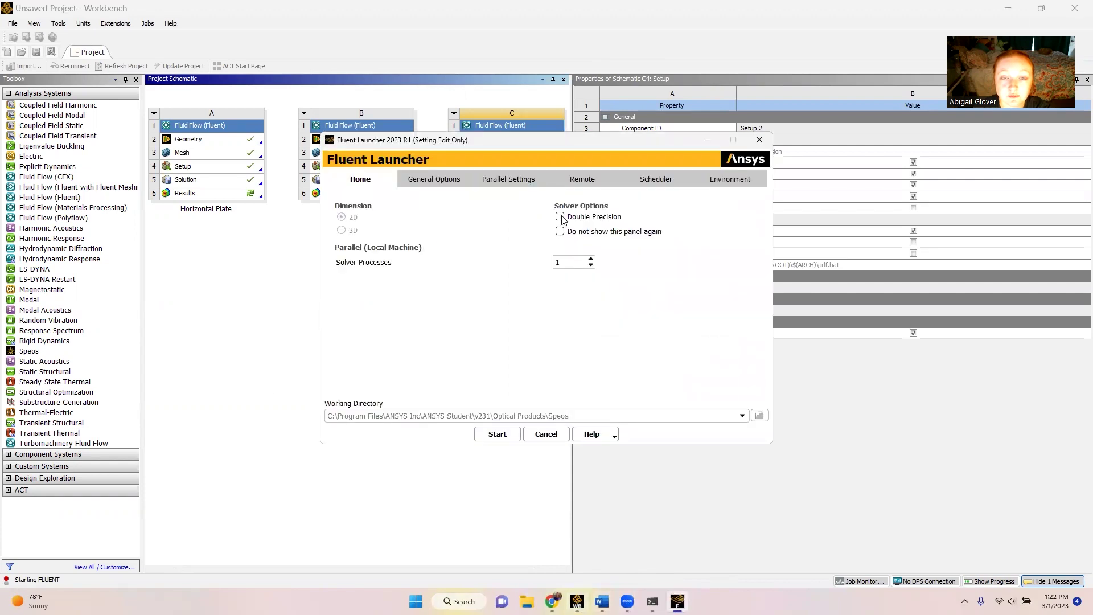
left_click(592, 259)
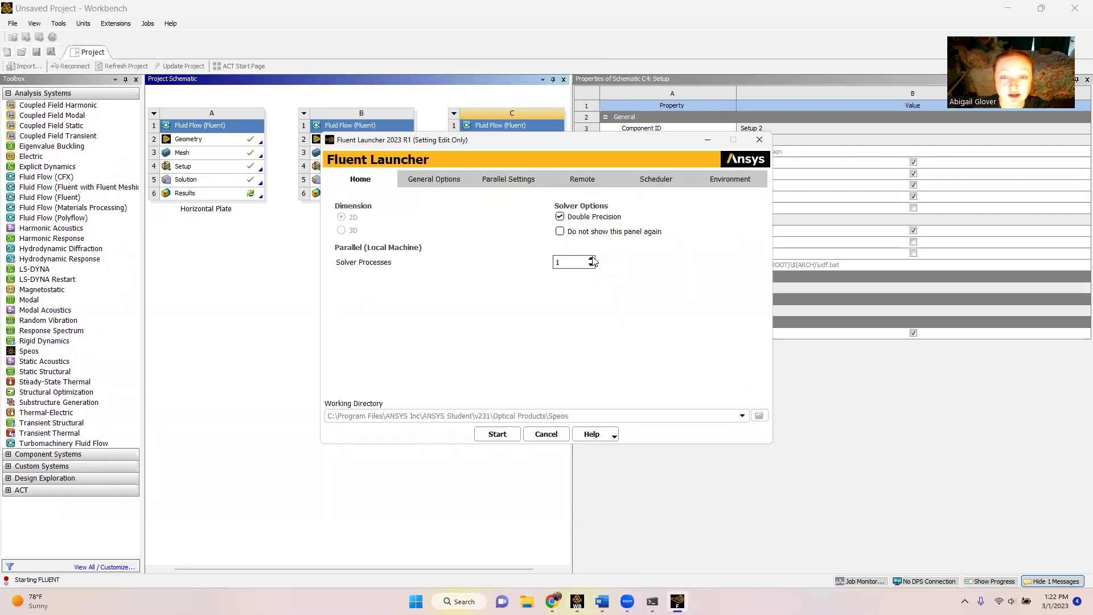
left_click(591, 259)
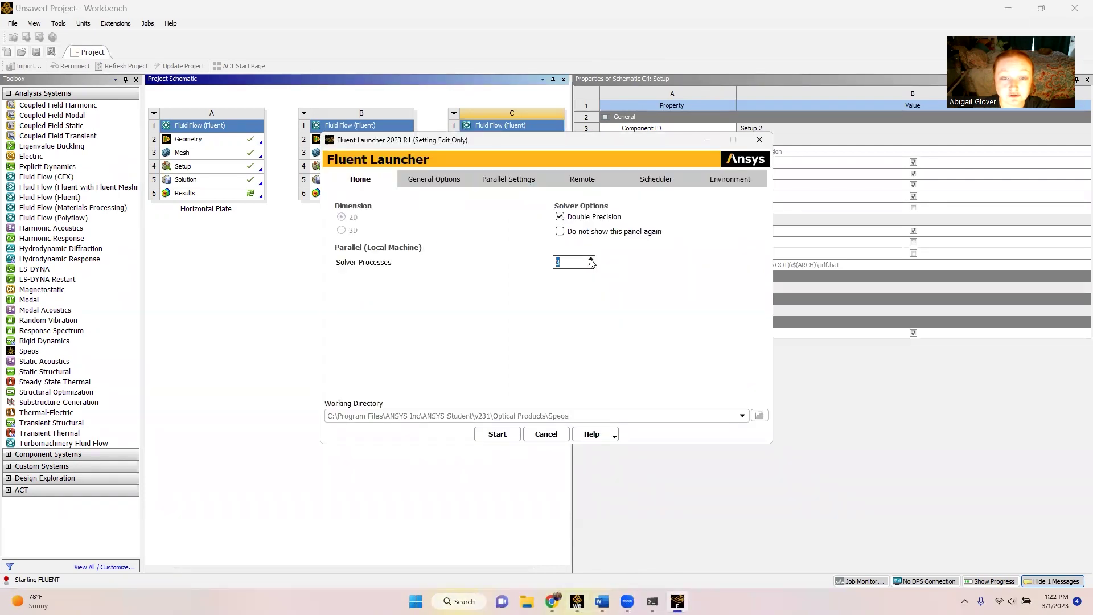
left_click(494, 434)
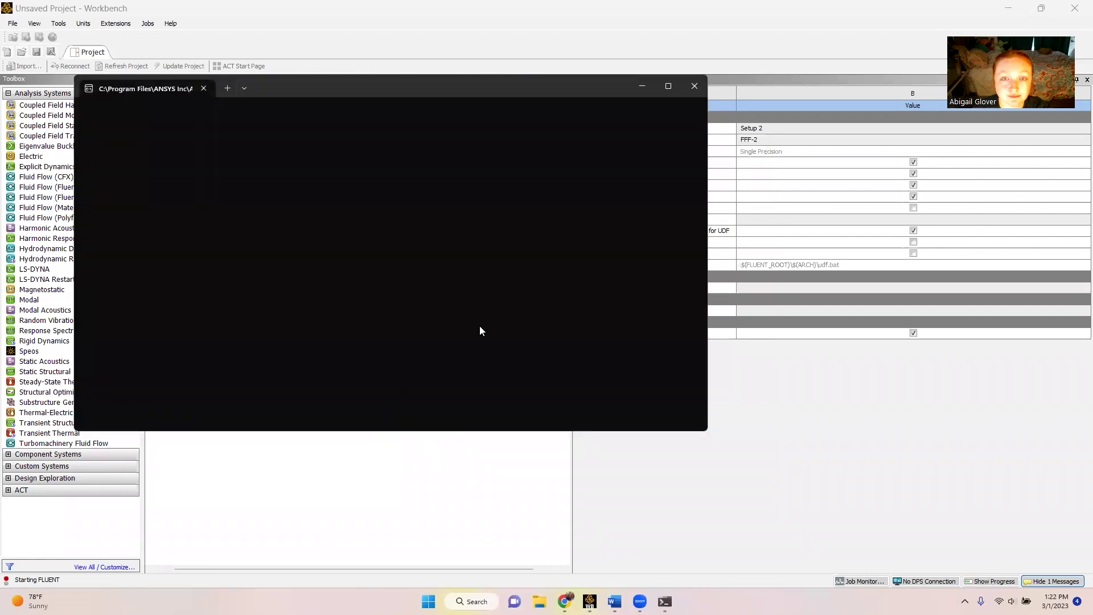
left_click(642, 85)
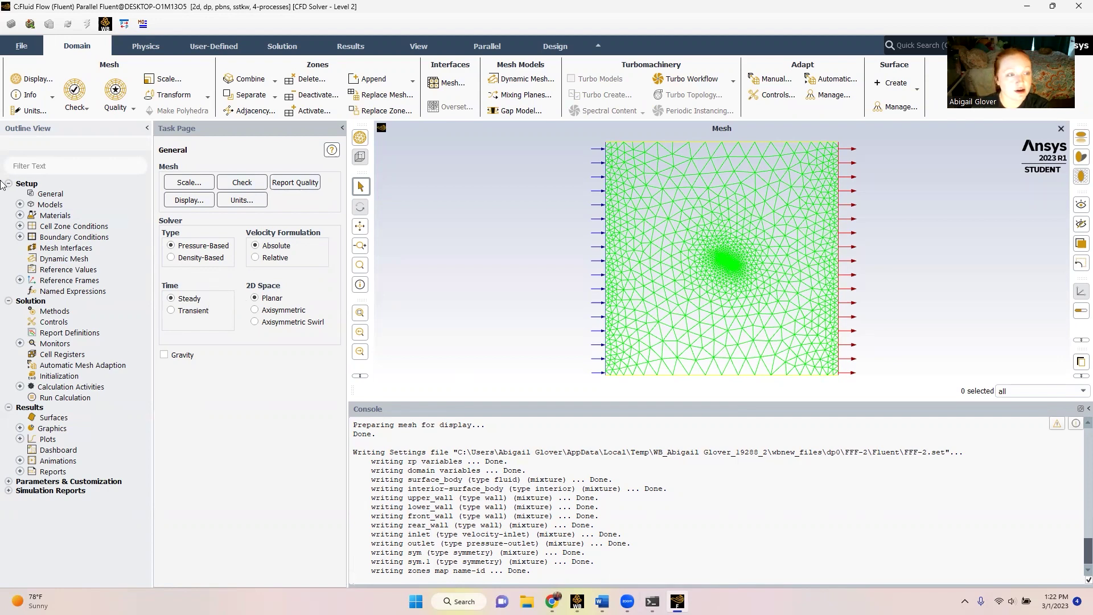
Step: Expand Models in the Outline View to show Viscous SST k-omega and the other models
left_click(20, 205)
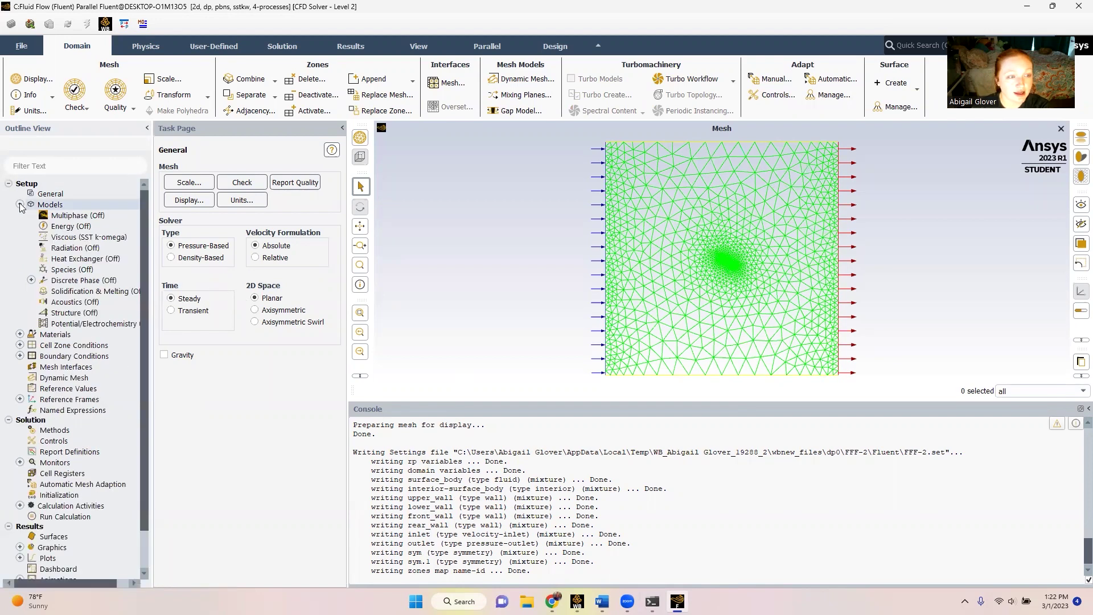
Step: Switch Viscous from SST k-omega to k-epsilon with Enhanced Wall Treatment and Pressure Gradient Effects
double_click(71, 237)
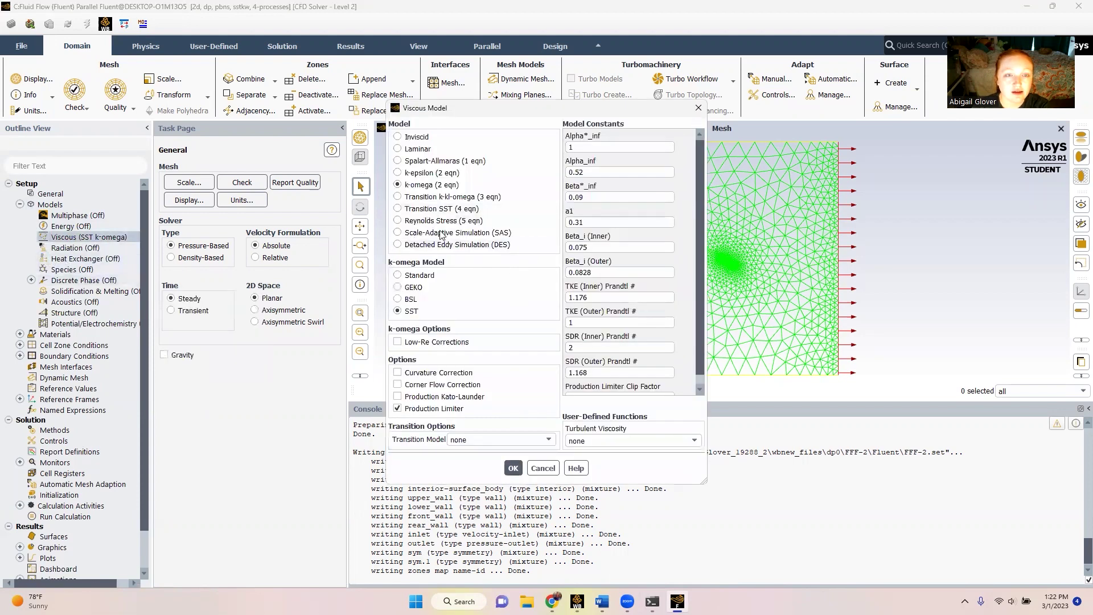
left_click(399, 173)
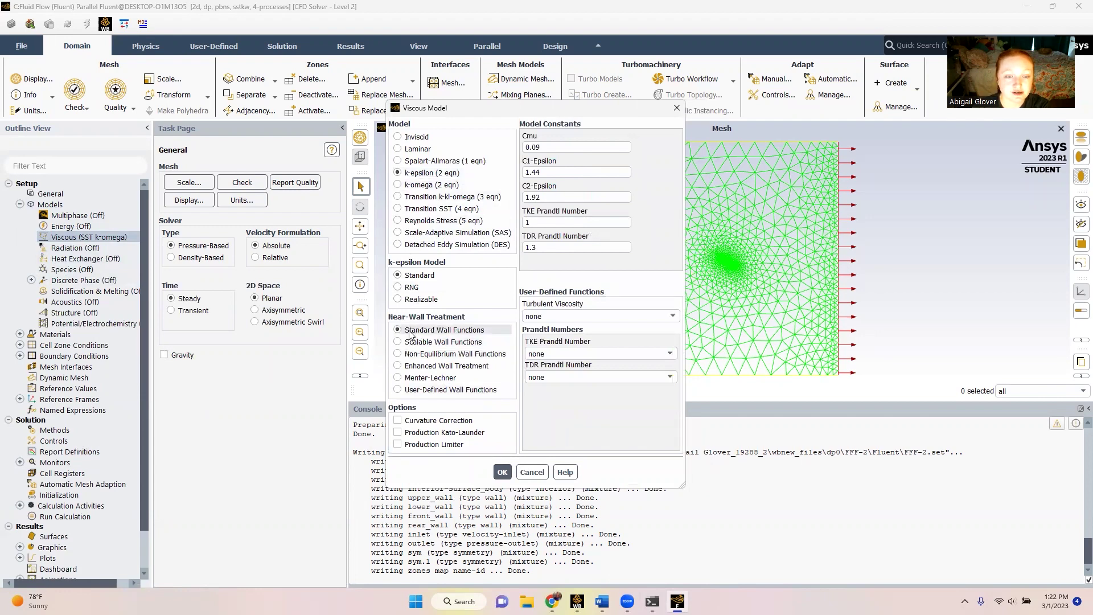
left_click(415, 366)
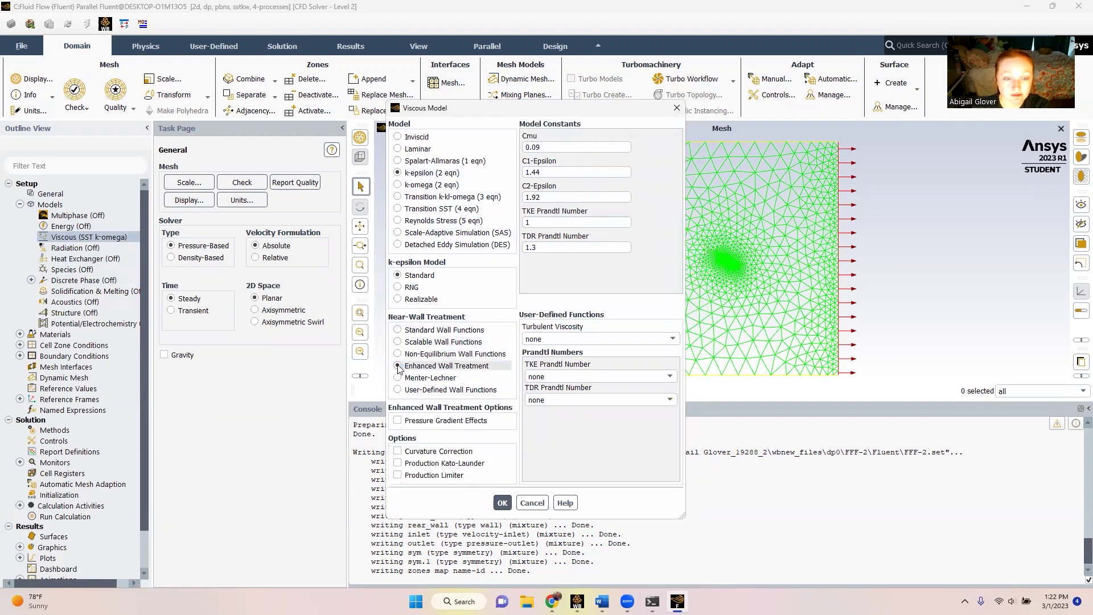
left_click(433, 421)
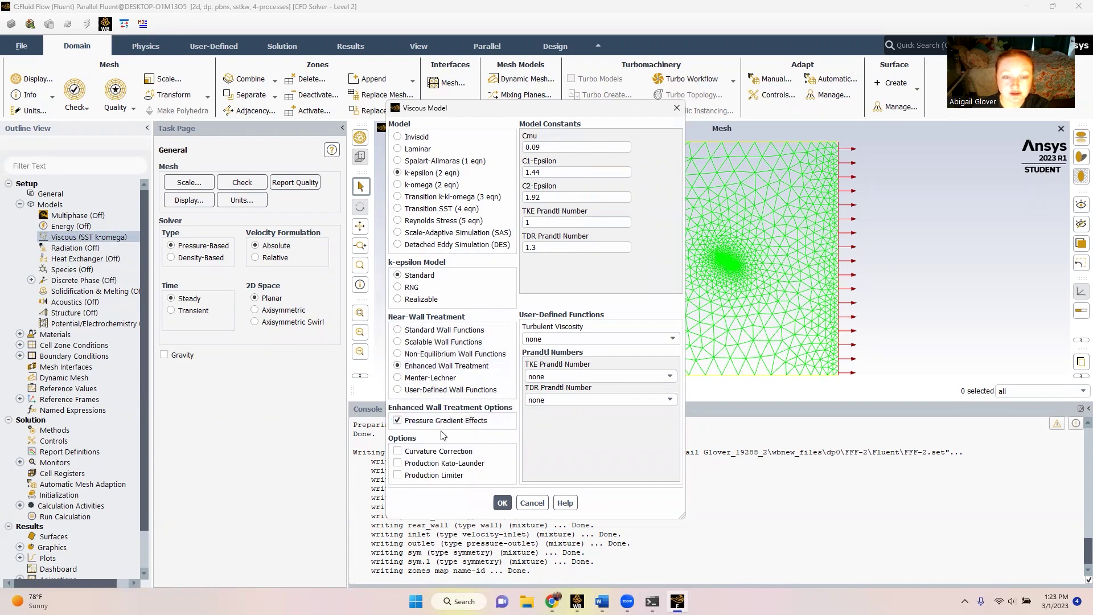
left_click(502, 503)
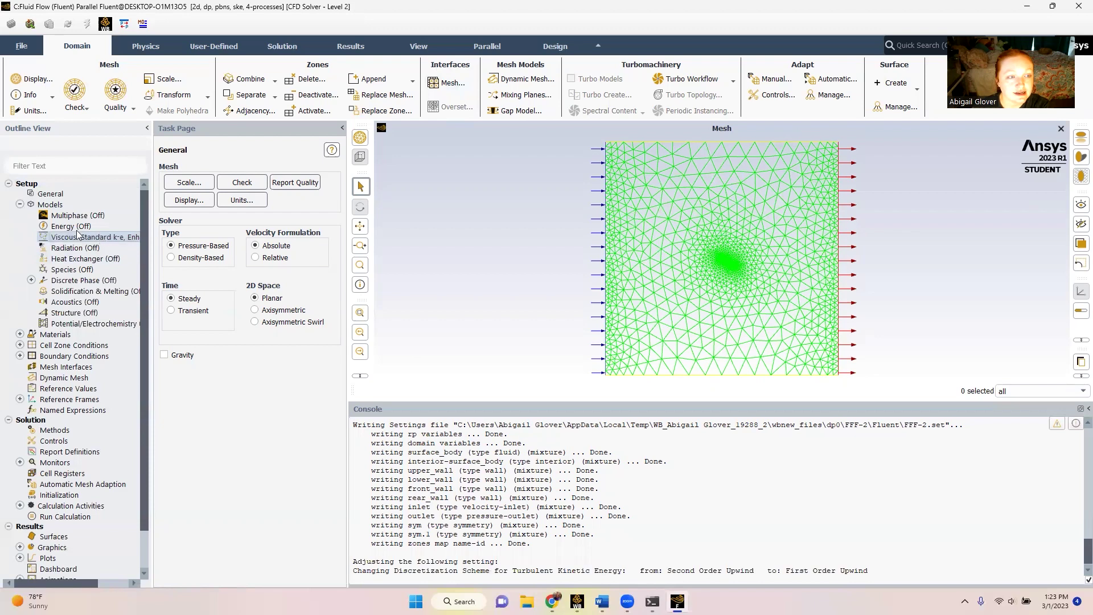
Step: Edit the air material: density from 1.225 to 1.2 and viscosity to 1.8e-05, then save
left_click(20, 204)
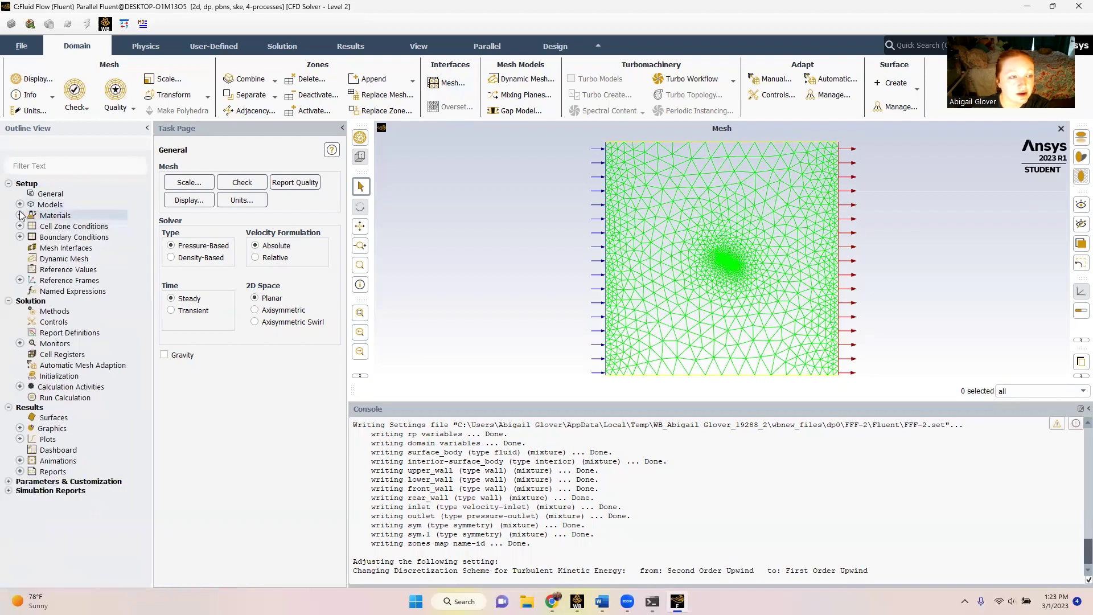
left_click(21, 215)
left_click(32, 226)
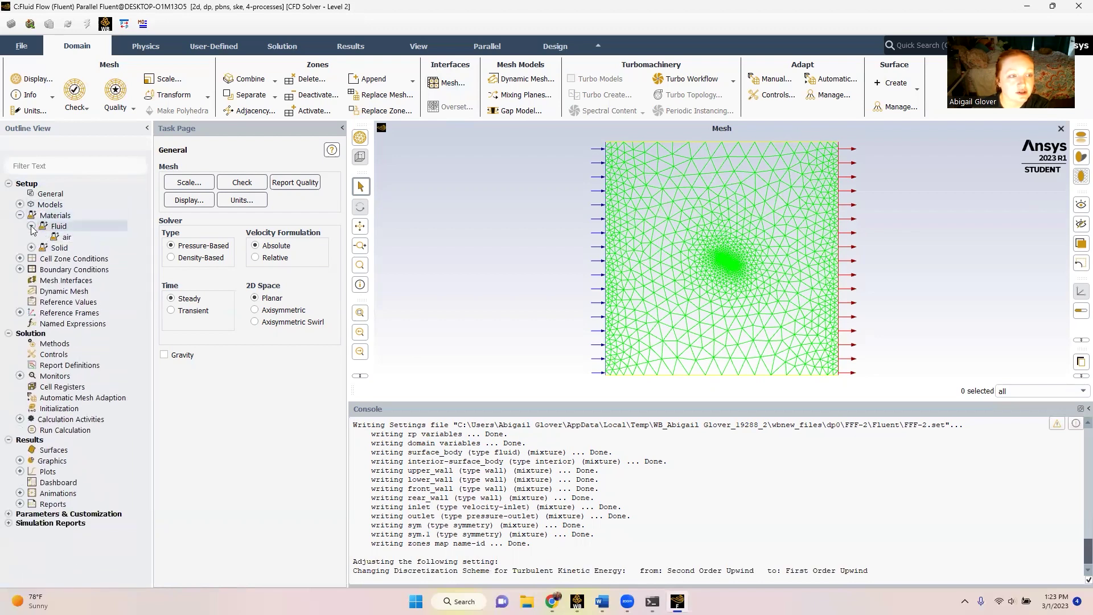
double_click(66, 238)
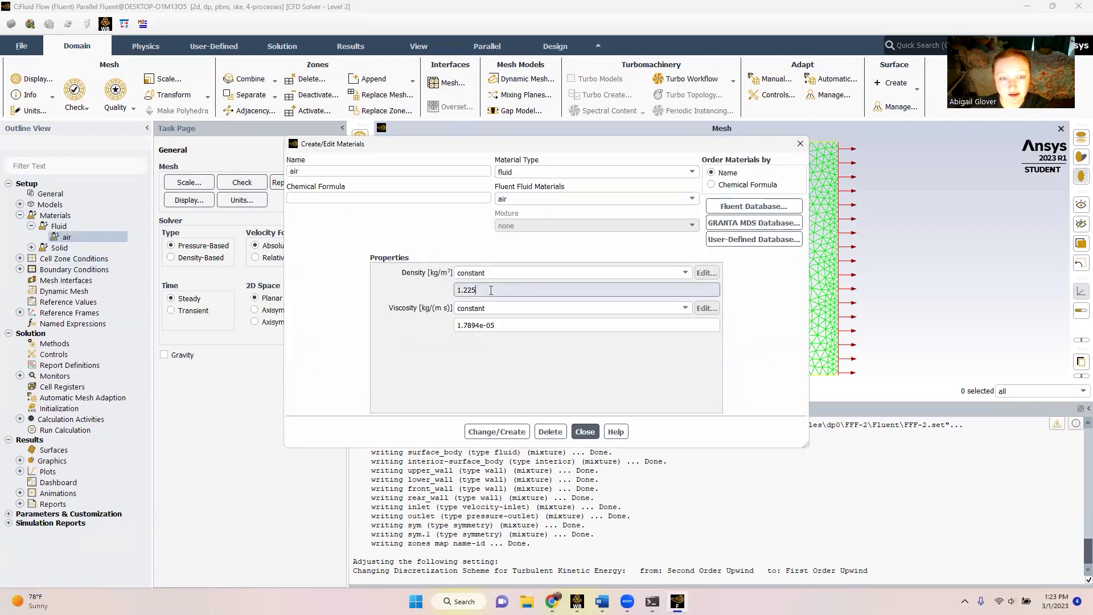
left_click_drag(490, 290, 419, 292)
type("1.")
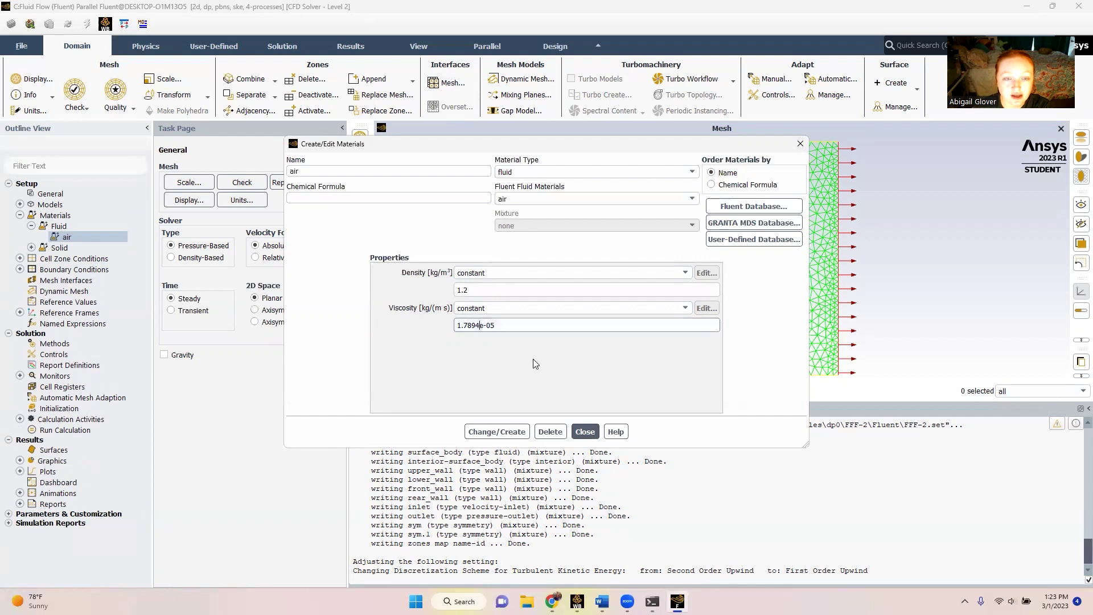
left_click(479, 325)
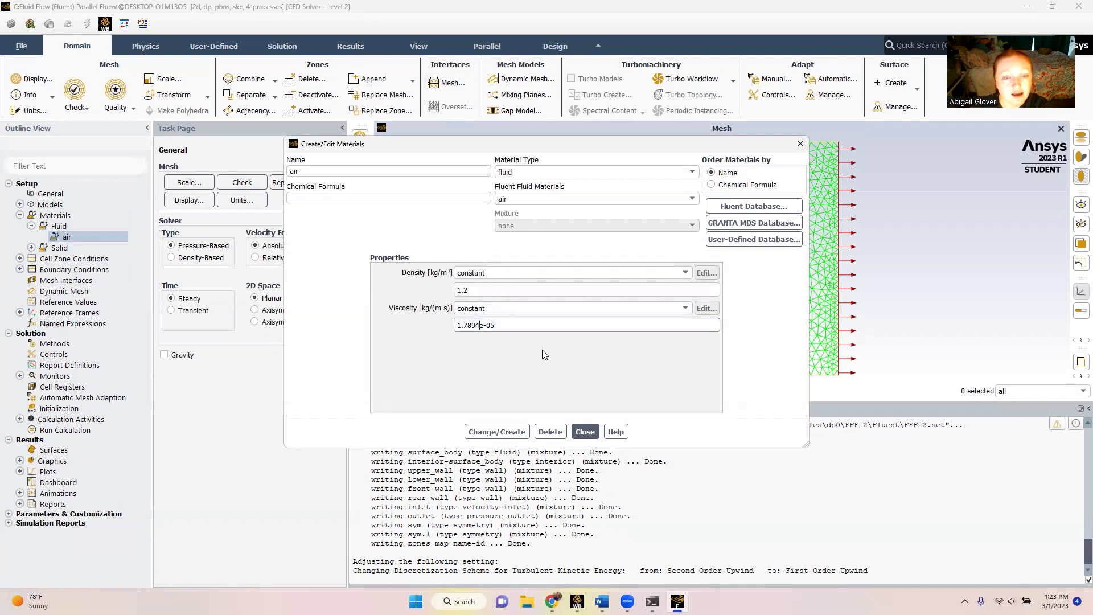
key("BackSpace")
key("BackSpace")
key("BackSpace")
key("BackSpace")
type("8")
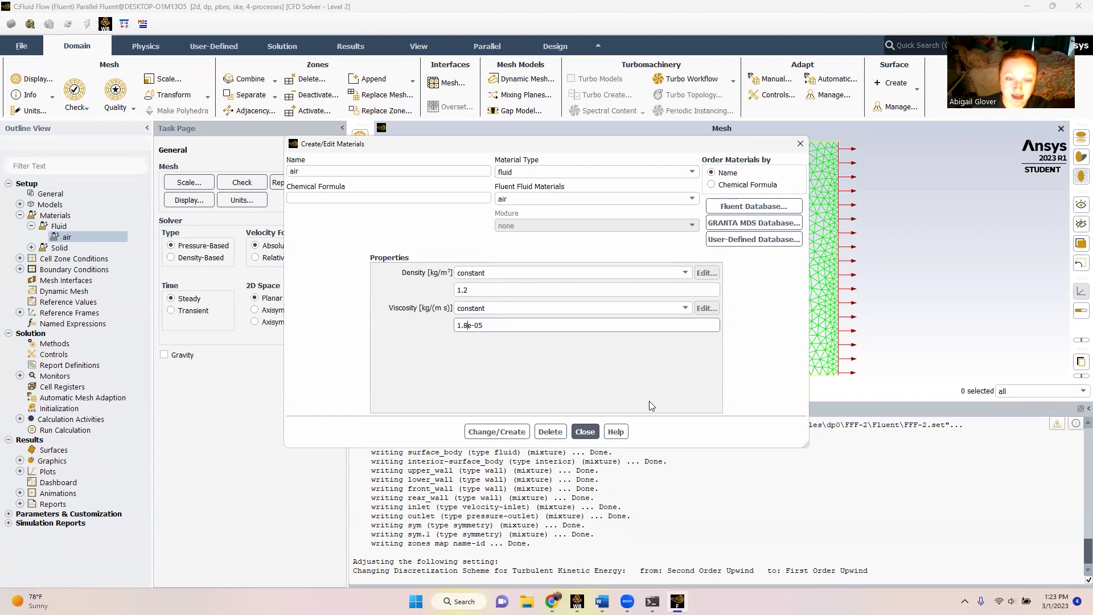
left_click(506, 433)
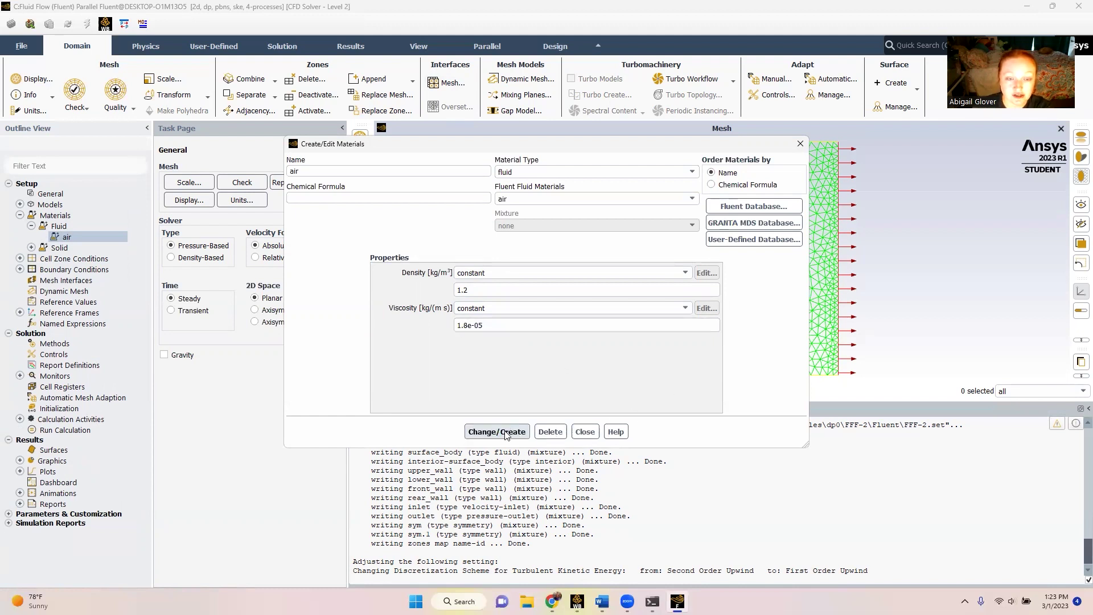
left_click(585, 432)
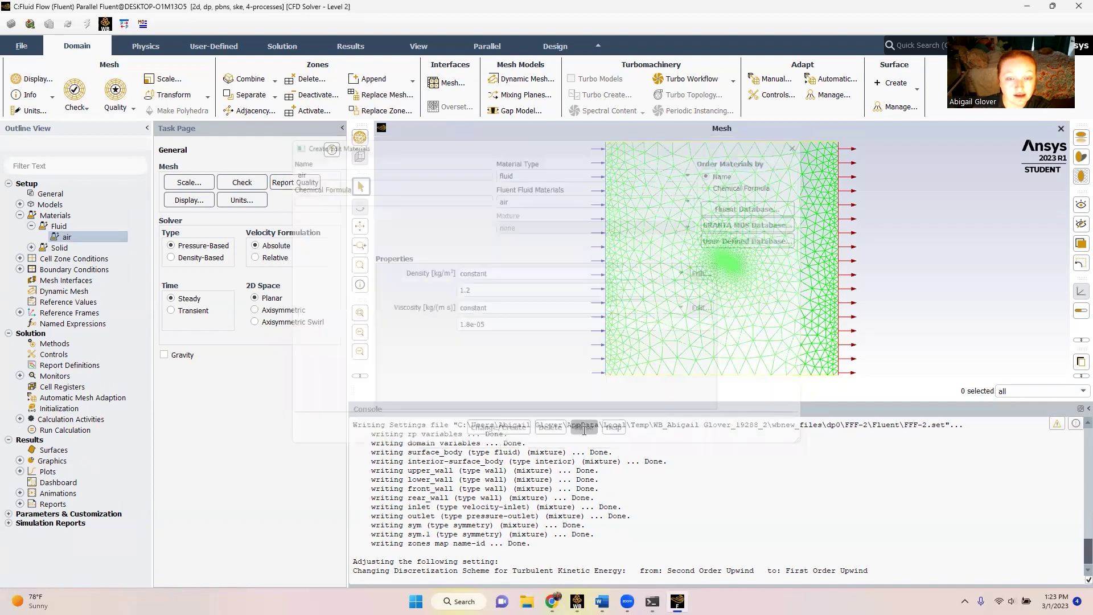
Step: Check the surface_body fluid zone's settings under Cell Zone Conditions without changing them
left_click(20, 217)
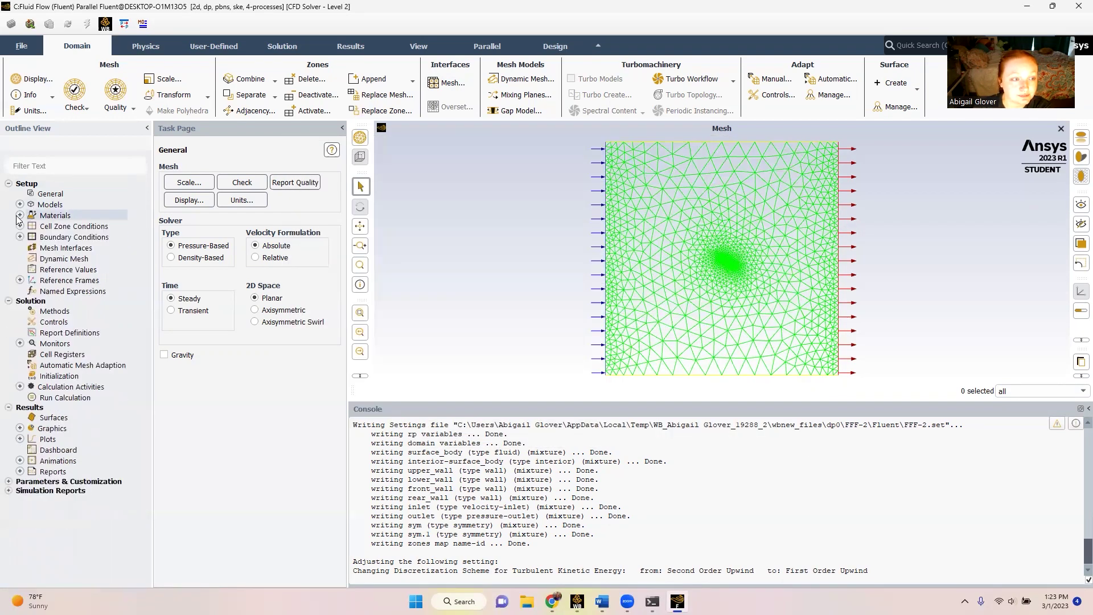
left_click(20, 226)
left_click(59, 236)
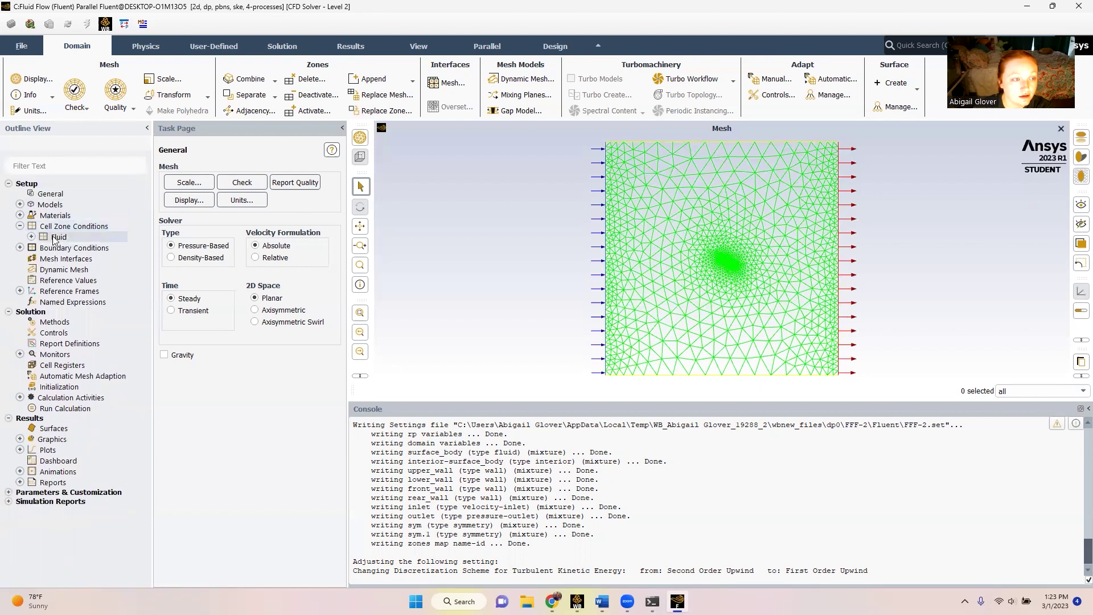
double_click(59, 237)
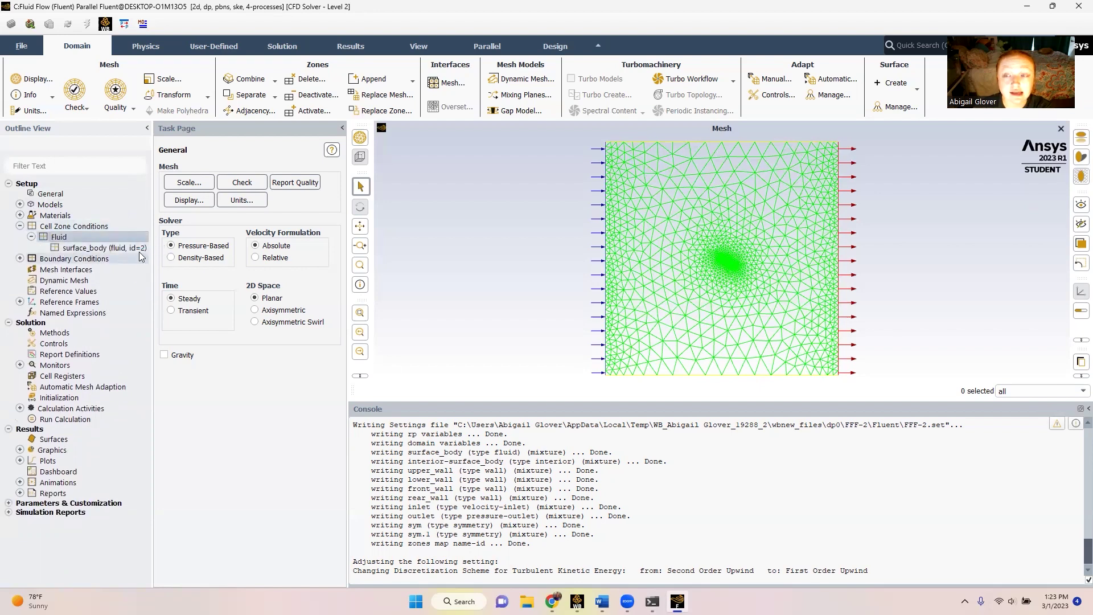
double_click(137, 249)
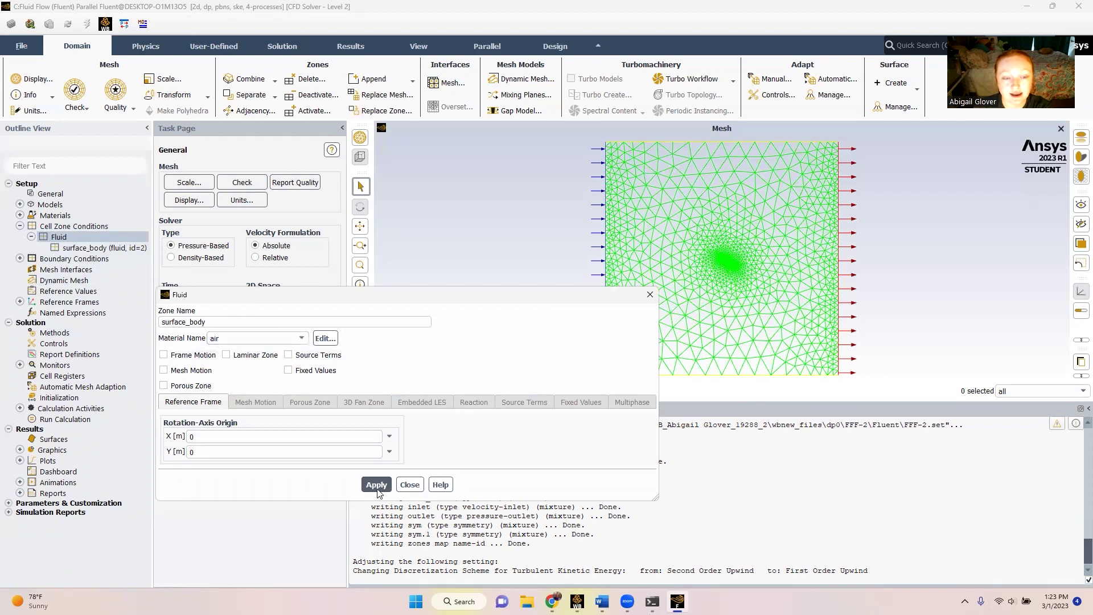
left_click(409, 485)
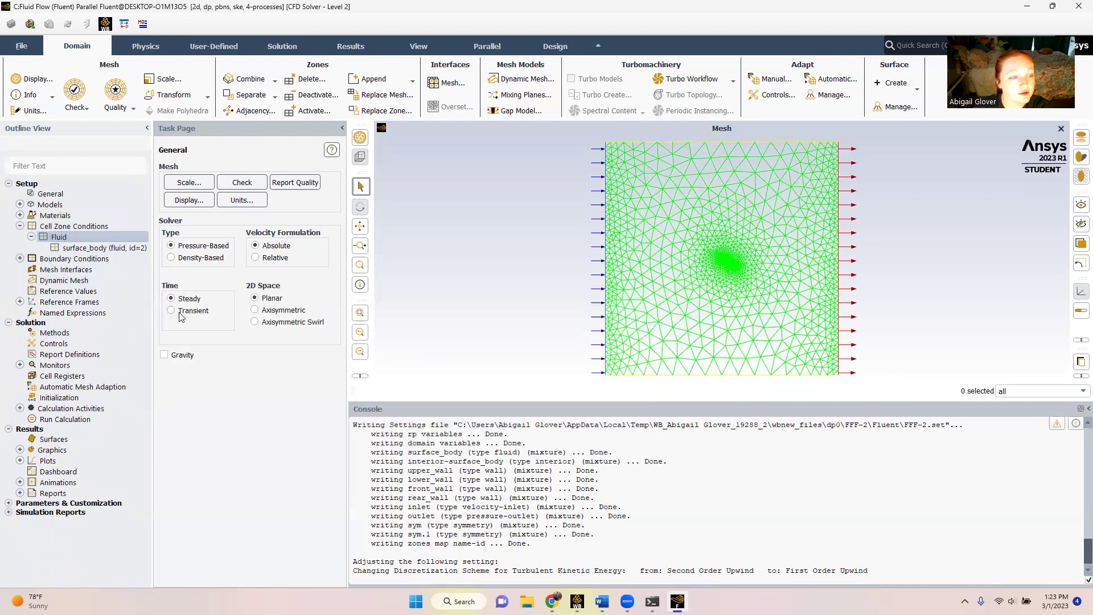
Step: Set the inlet boundary's velocity magnitude from 0 to 15 m/s and apply
left_click(19, 227)
left_click(19, 236)
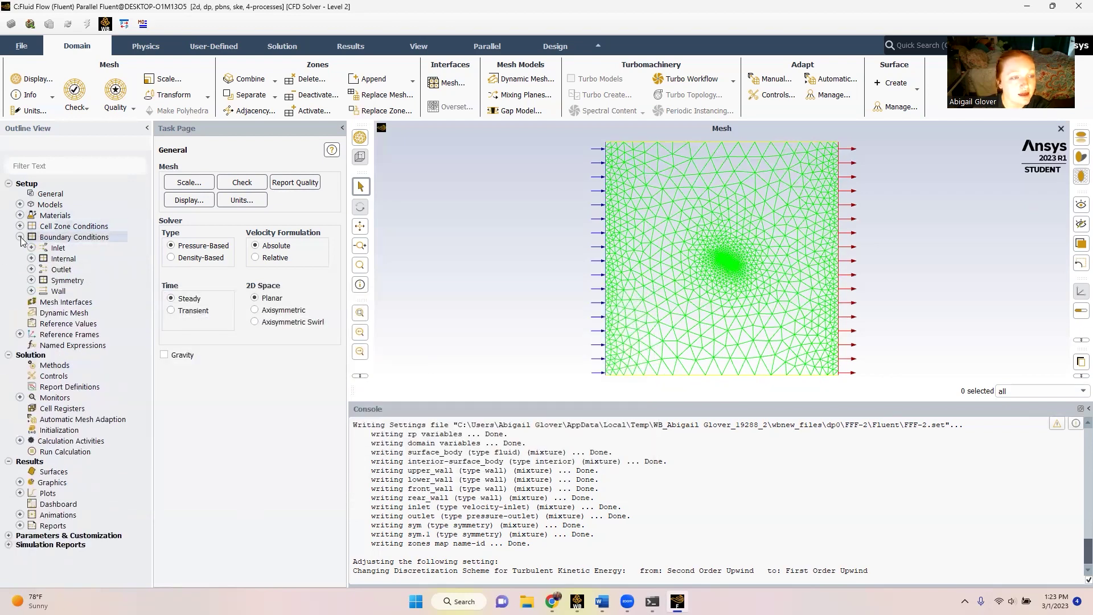
double_click(59, 249)
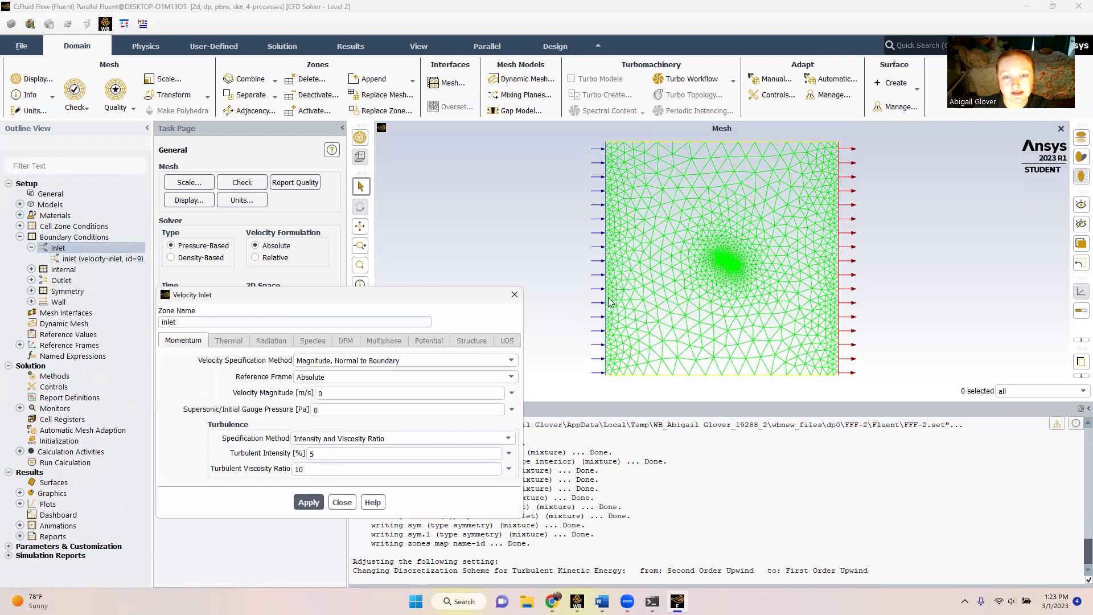
left_click(339, 394)
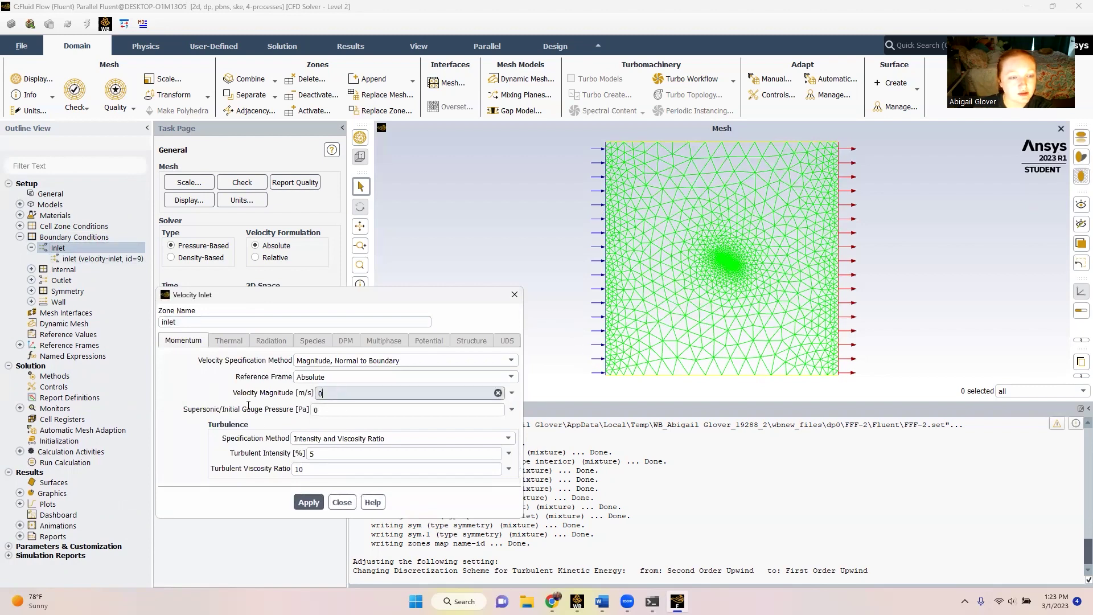
key("ctrl+a")
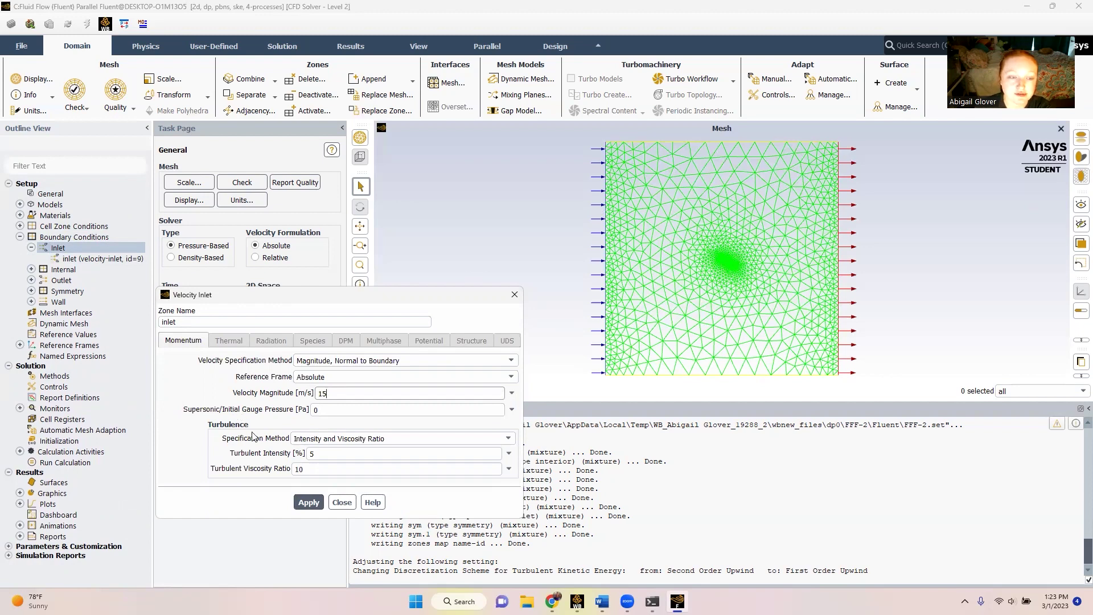
left_click(302, 502)
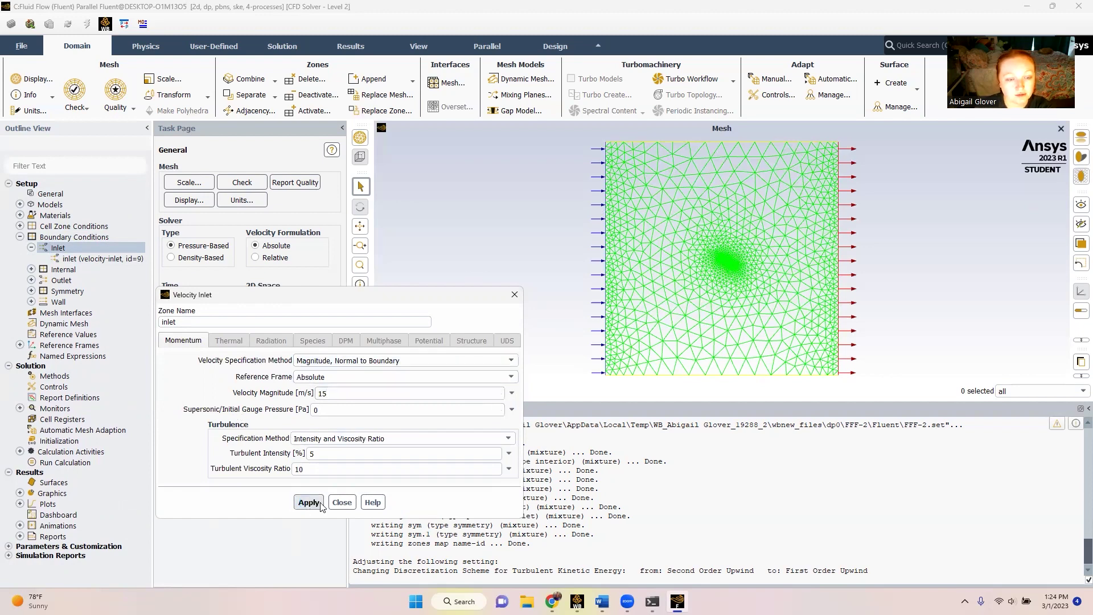
left_click(341, 503)
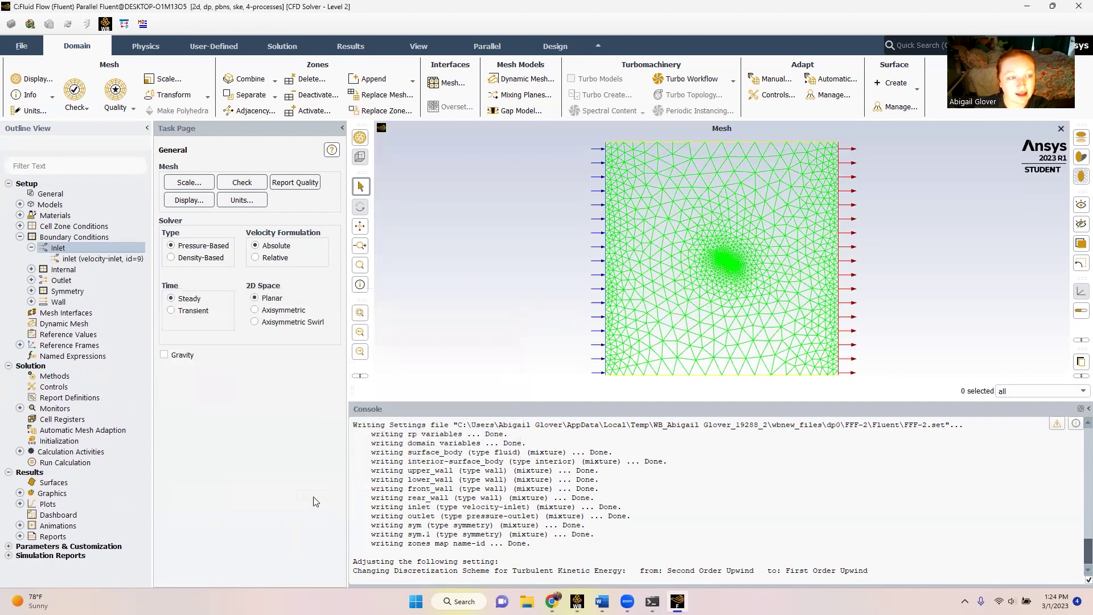
left_click(31, 247)
left_click(32, 259)
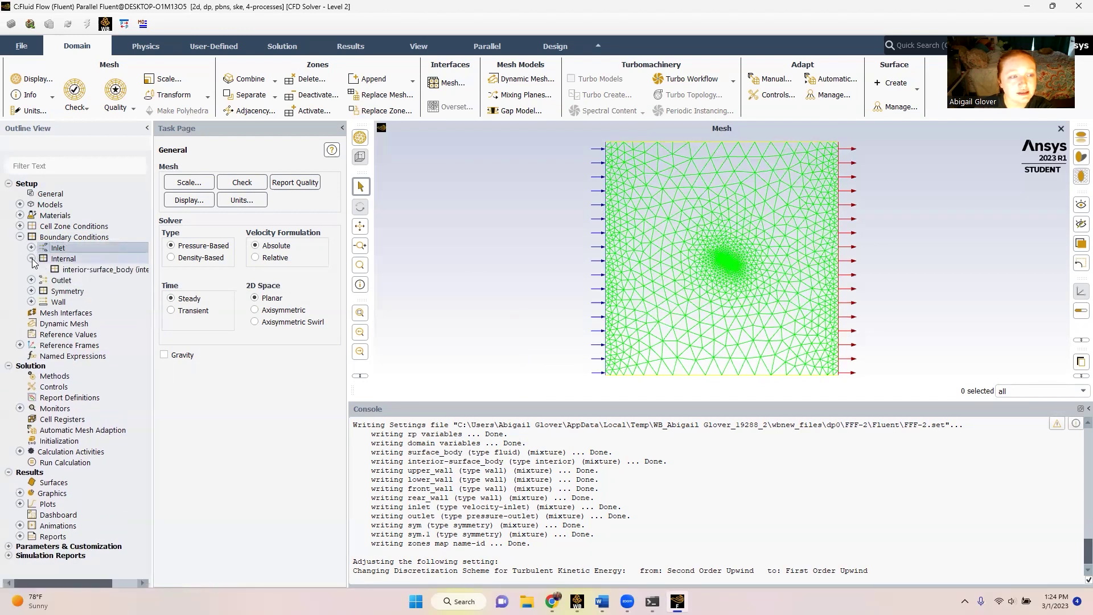
left_click(32, 259)
left_click(32, 270)
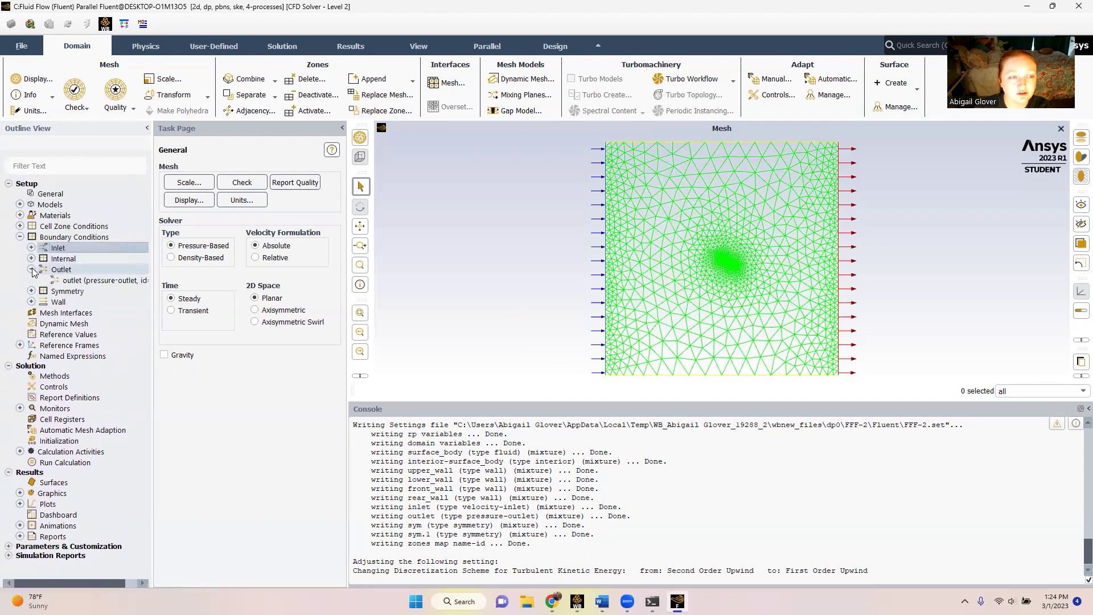
left_click(32, 270)
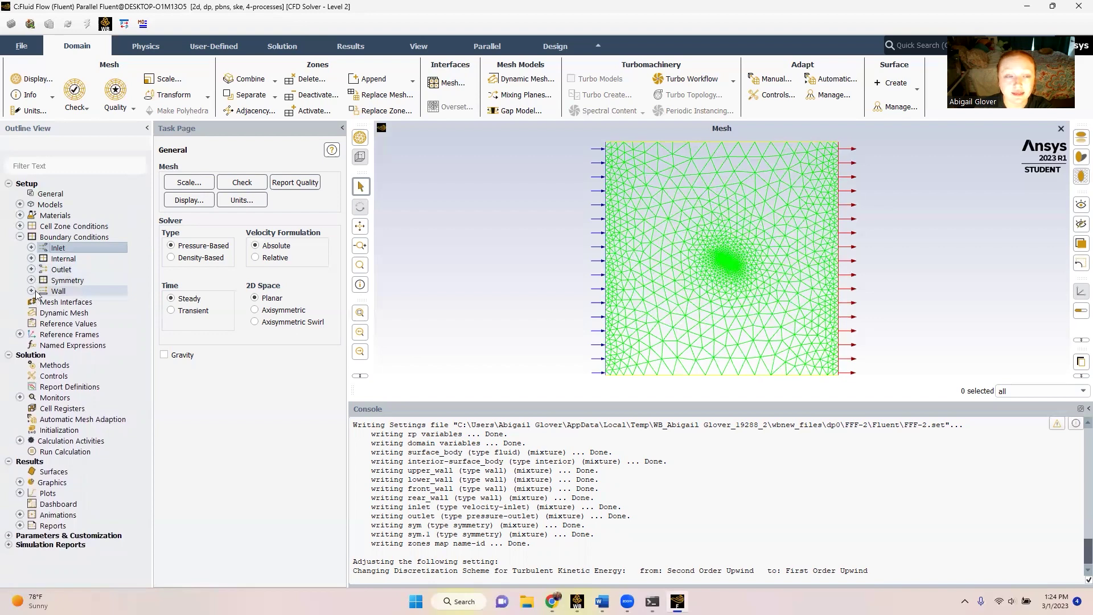
left_click(31, 290)
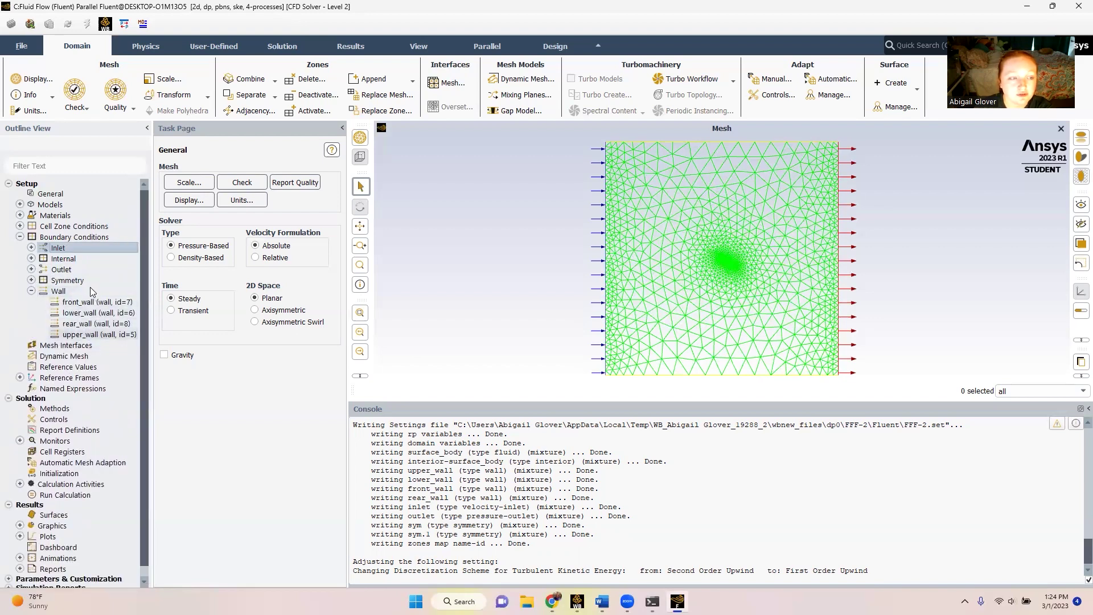
left_click(31, 291)
left_click(20, 237)
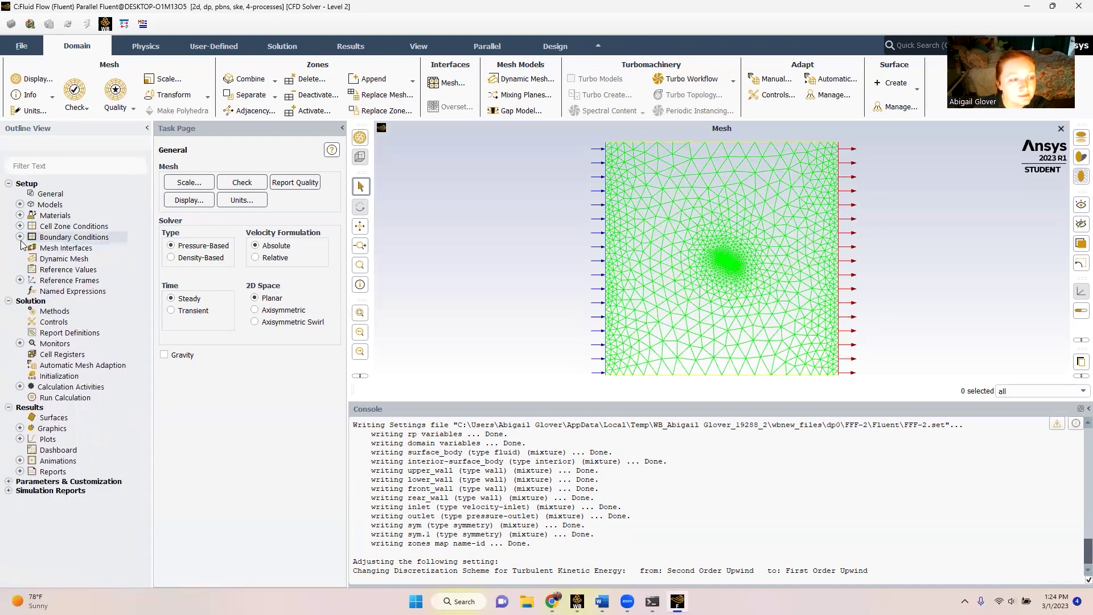
left_click(64, 274)
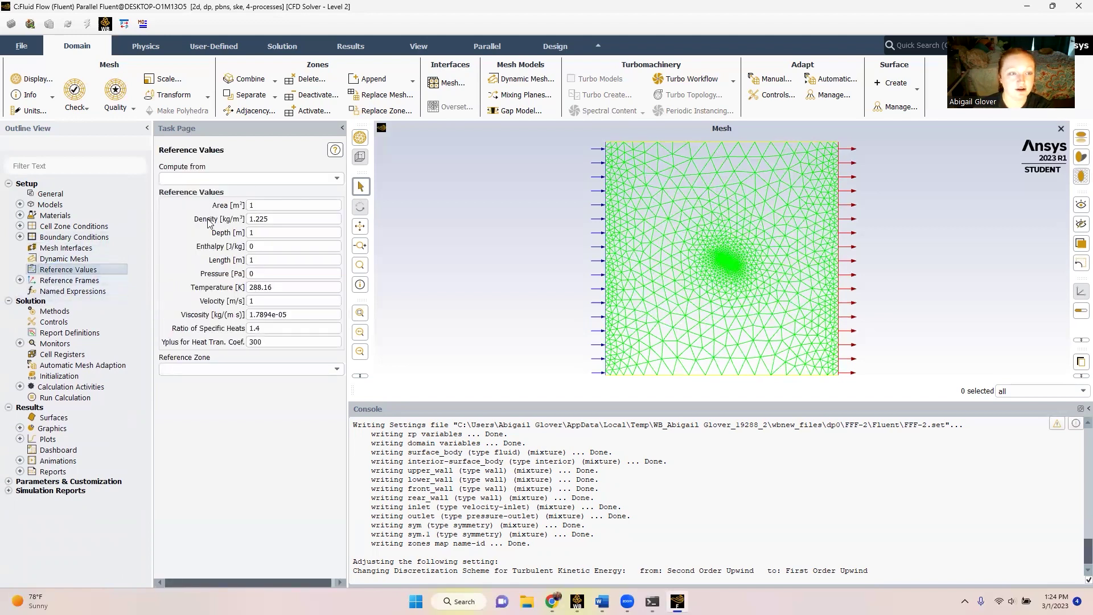
Step: Compute reference values from the inlet, with surface_body as the reference zone
left_click(337, 179)
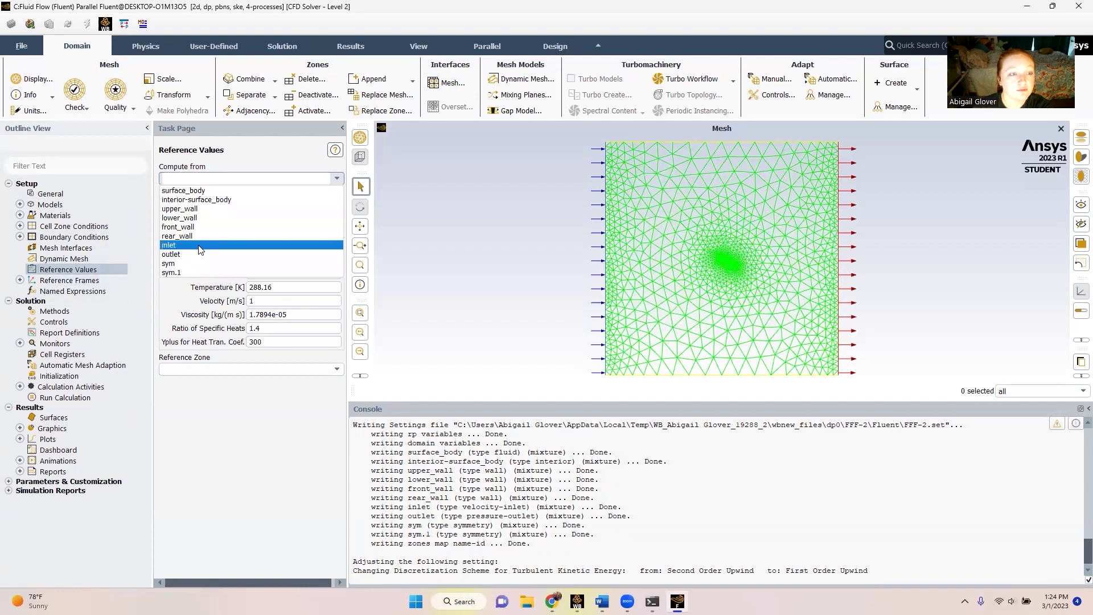
left_click(183, 238)
left_click(296, 369)
key("Down")
key("Return")
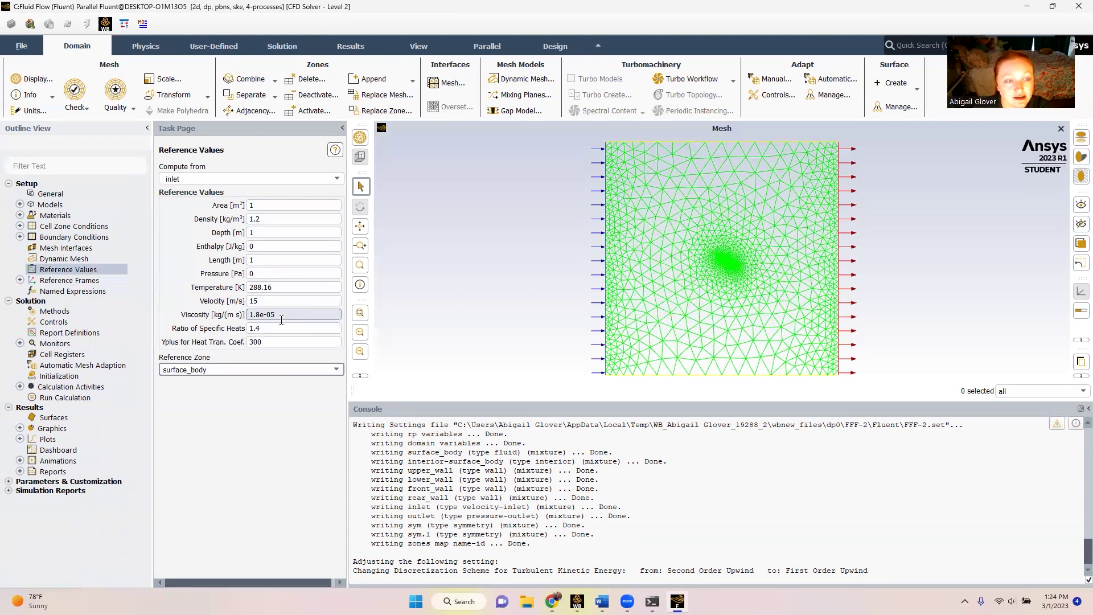
Step: Set the reference Length and Area to 0.3
left_click(262, 260)
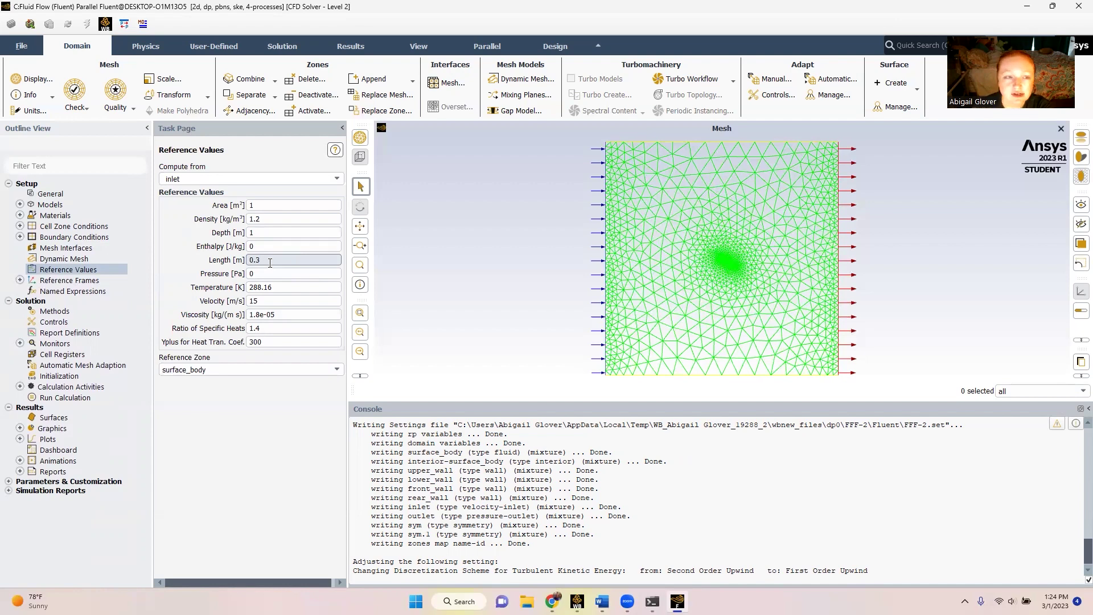
type("0.3")
left_click(249, 205)
type("0.")
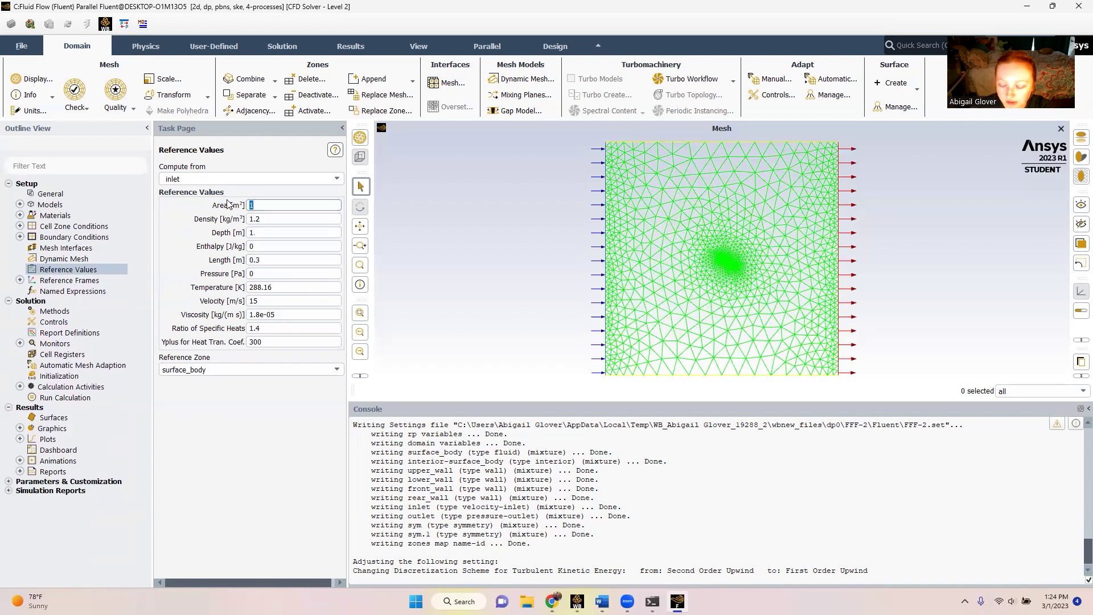
type("3")
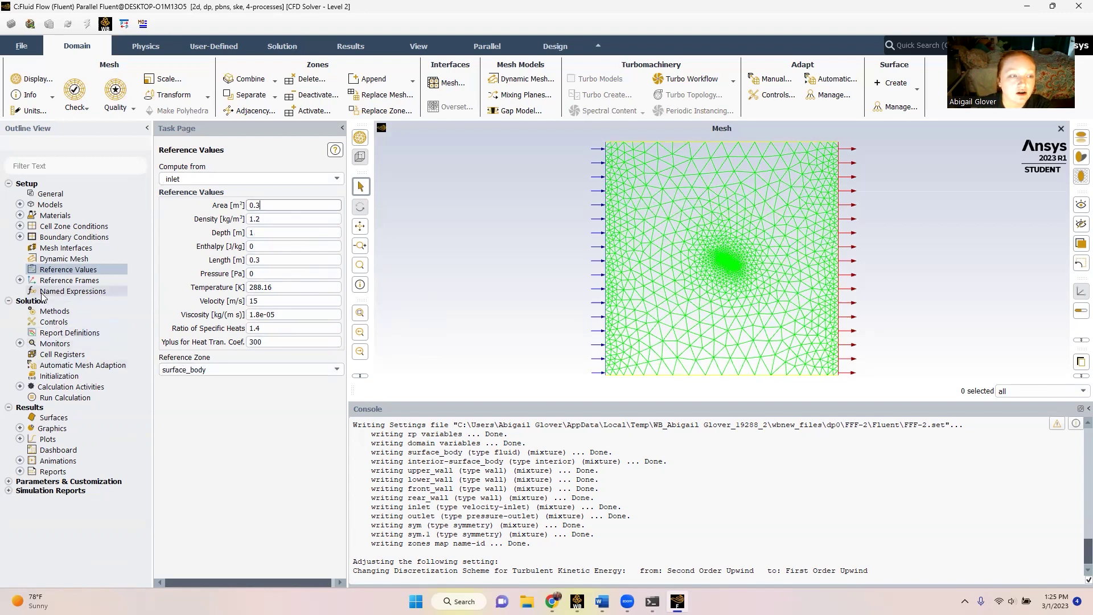
left_click(20, 280)
left_click(19, 280)
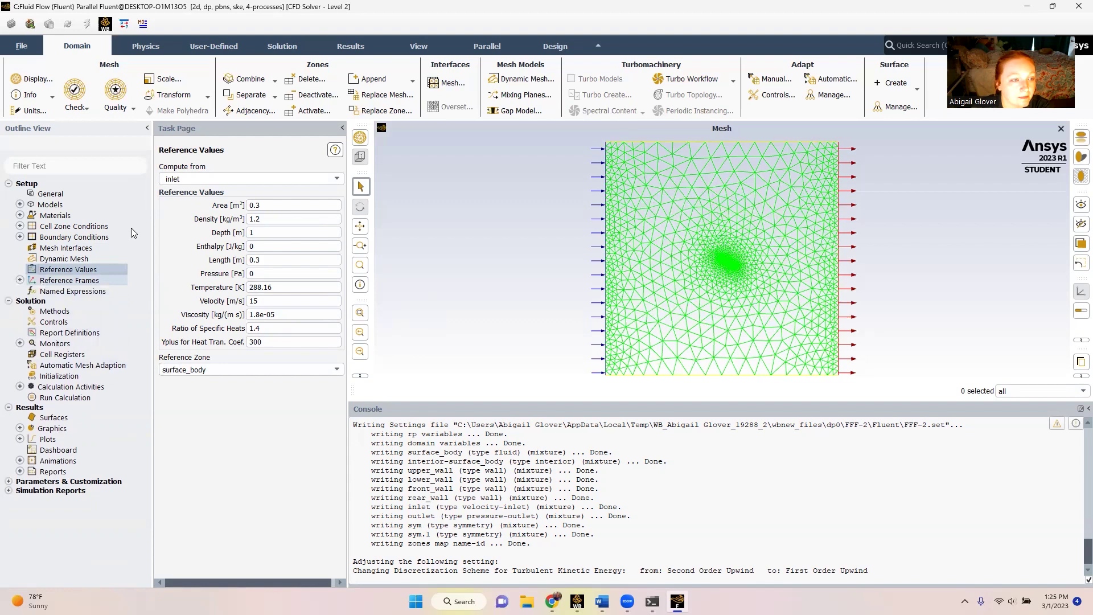
Step: Use SIMPLE coupling, PRESTO! pressure and First Order Upwind momentum discretization
left_click(66, 312)
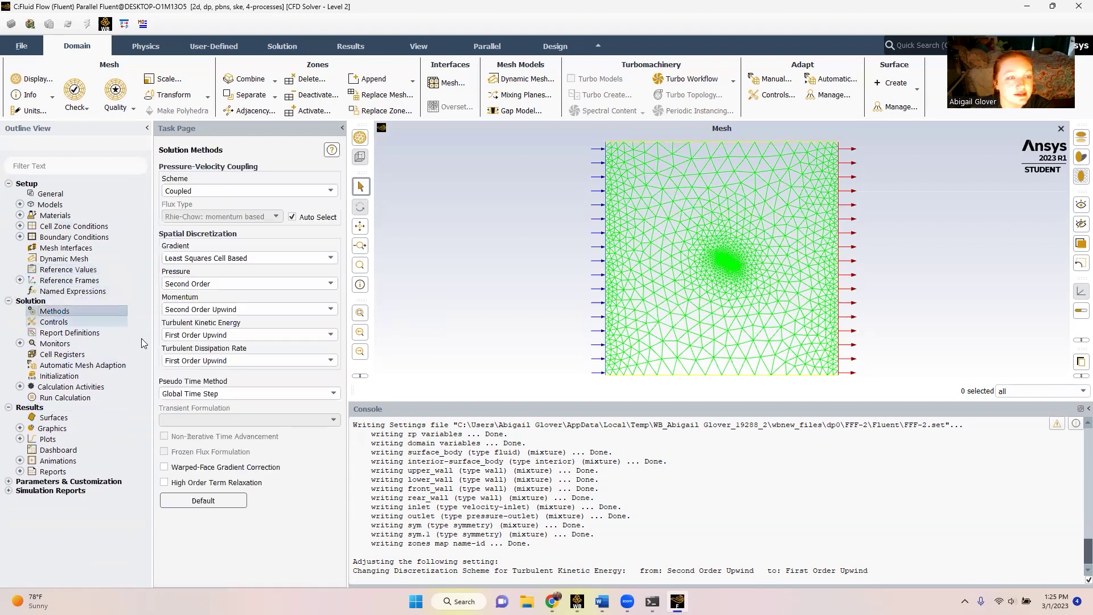
left_click(322, 192)
left_click(267, 202)
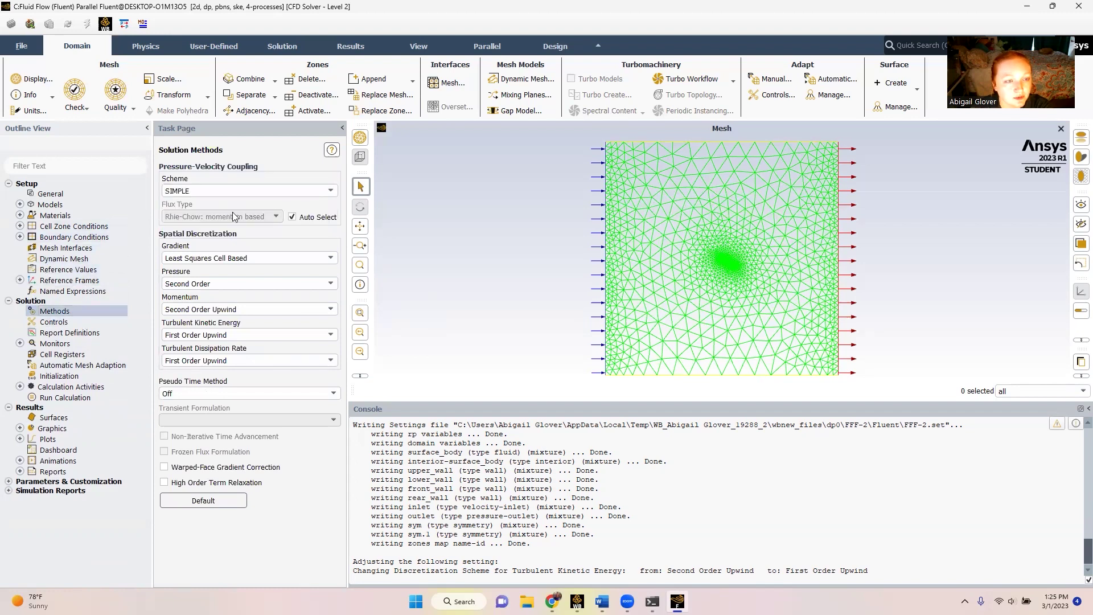
left_click(262, 284)
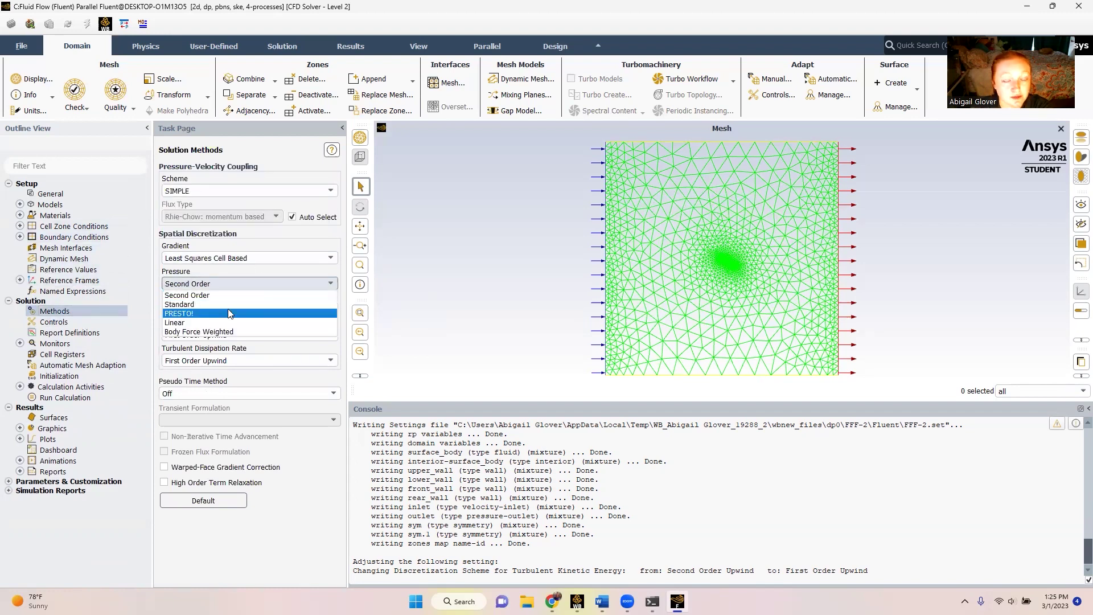
left_click(231, 309)
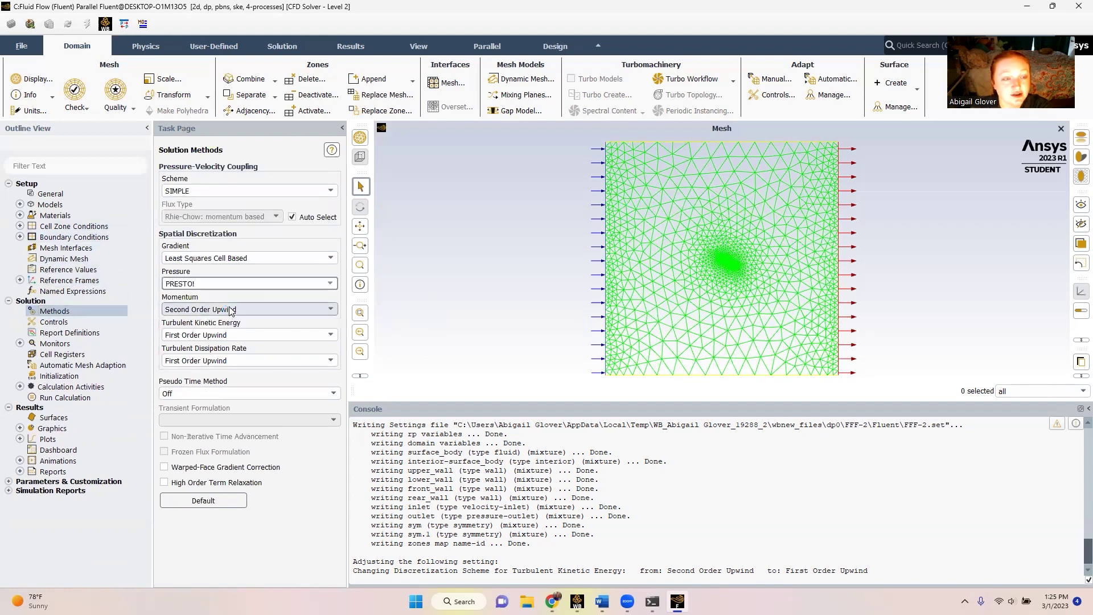
left_click(268, 309)
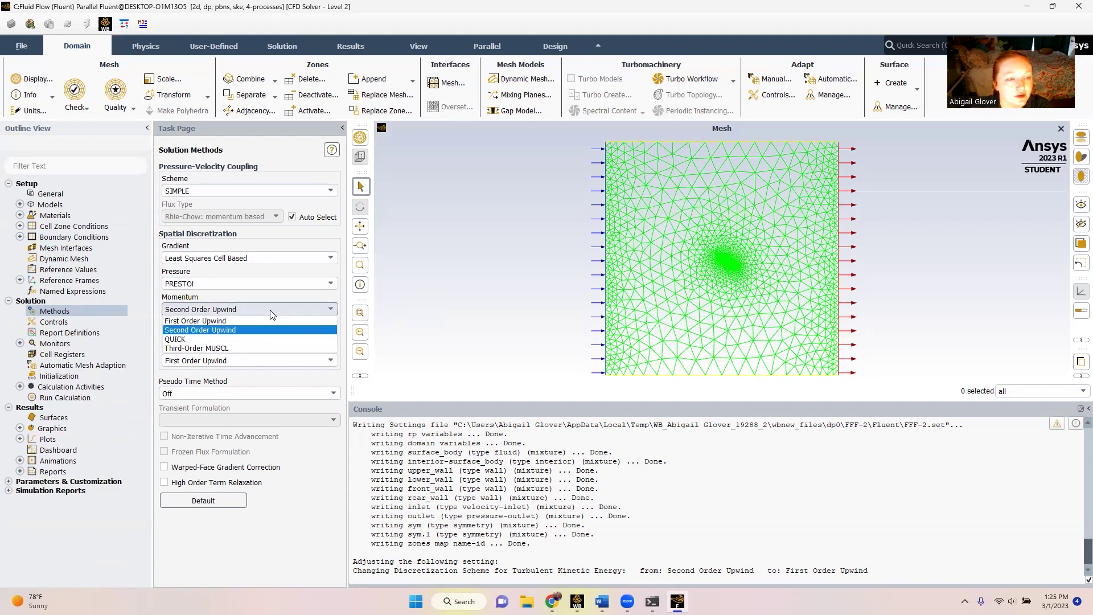
left_click(221, 321)
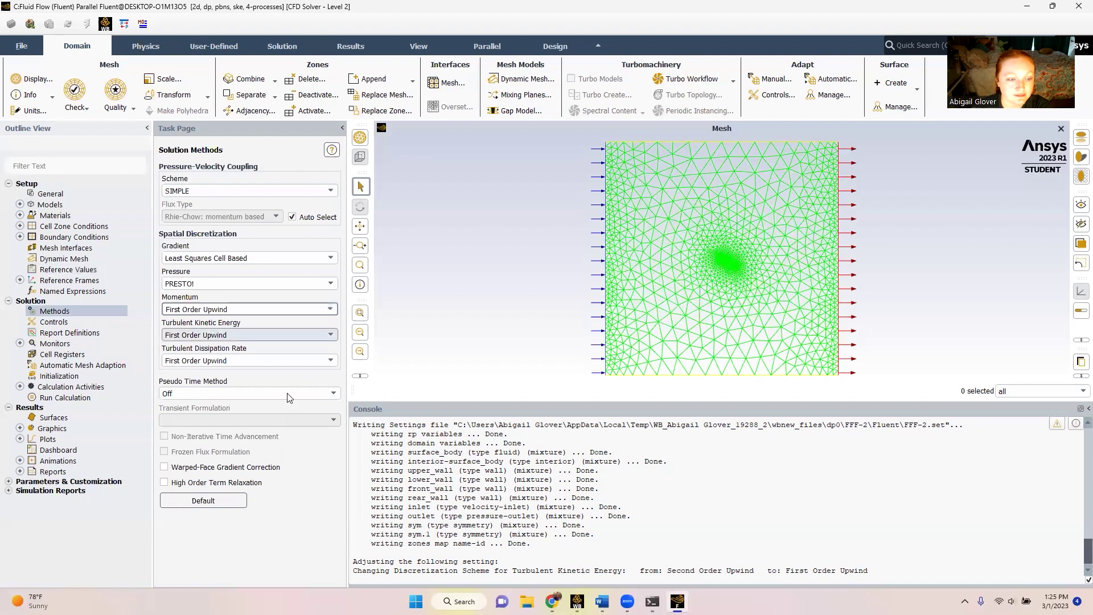
double_click(74, 333)
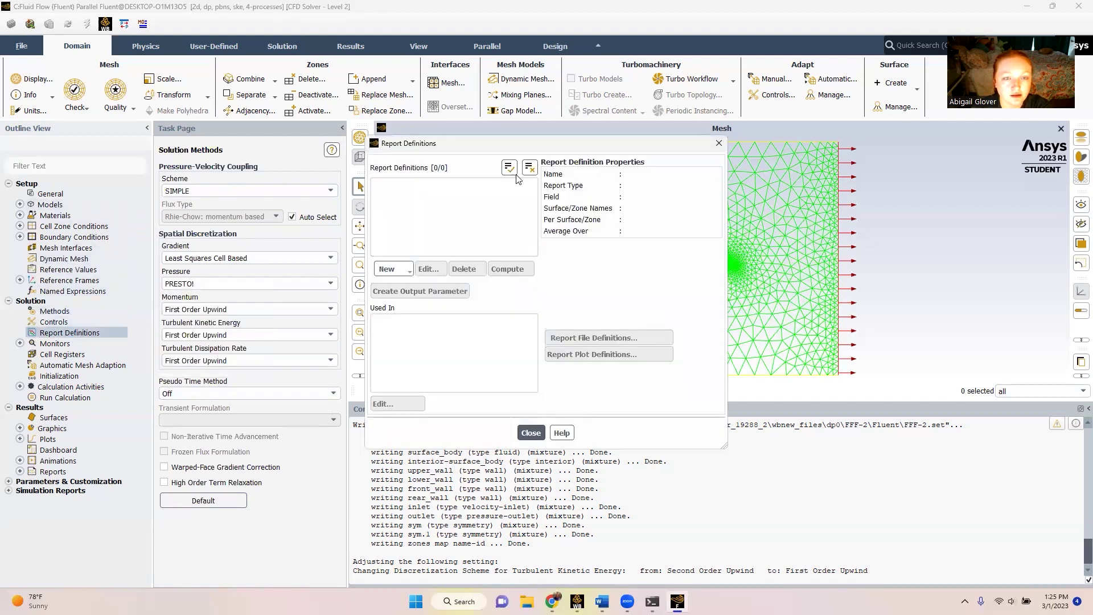
Step: Close the empty Report Definitions window and bring up the Residual Monitors dialog
left_click(533, 427)
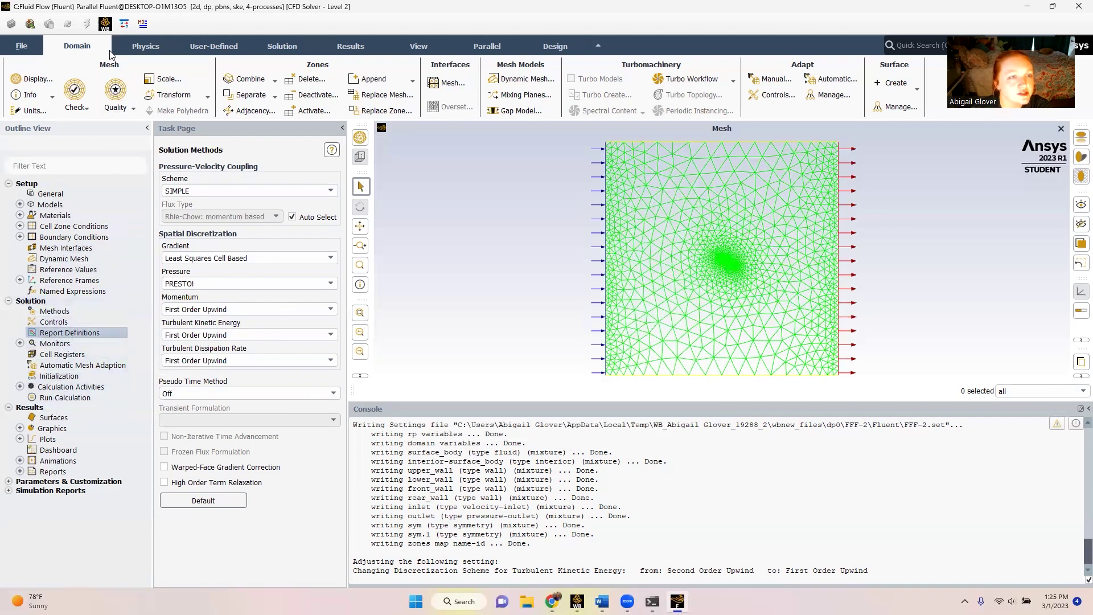
left_click(149, 45)
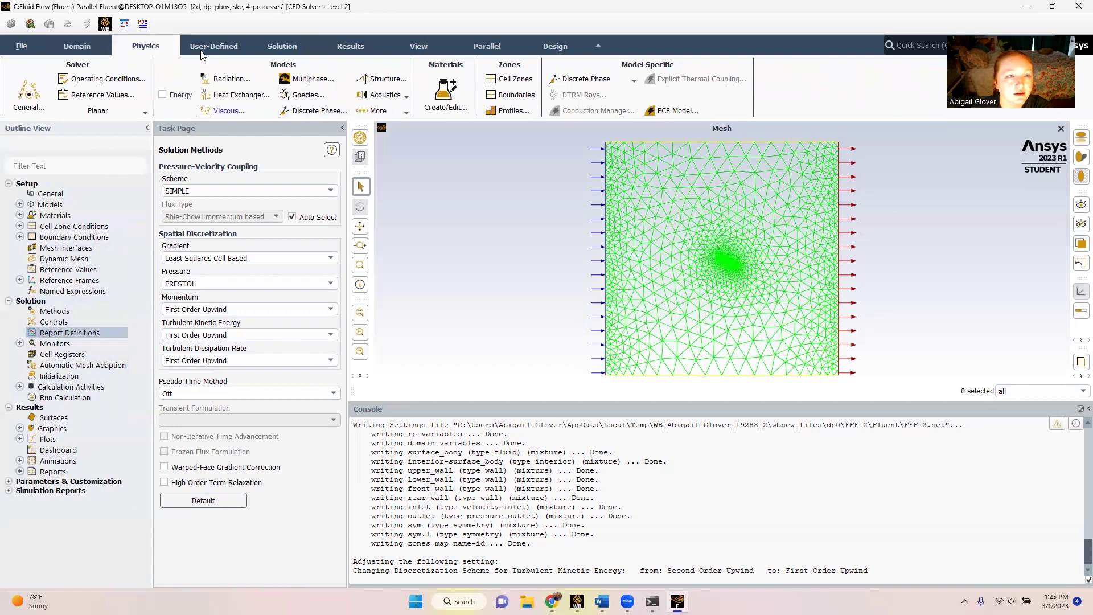
left_click(280, 46)
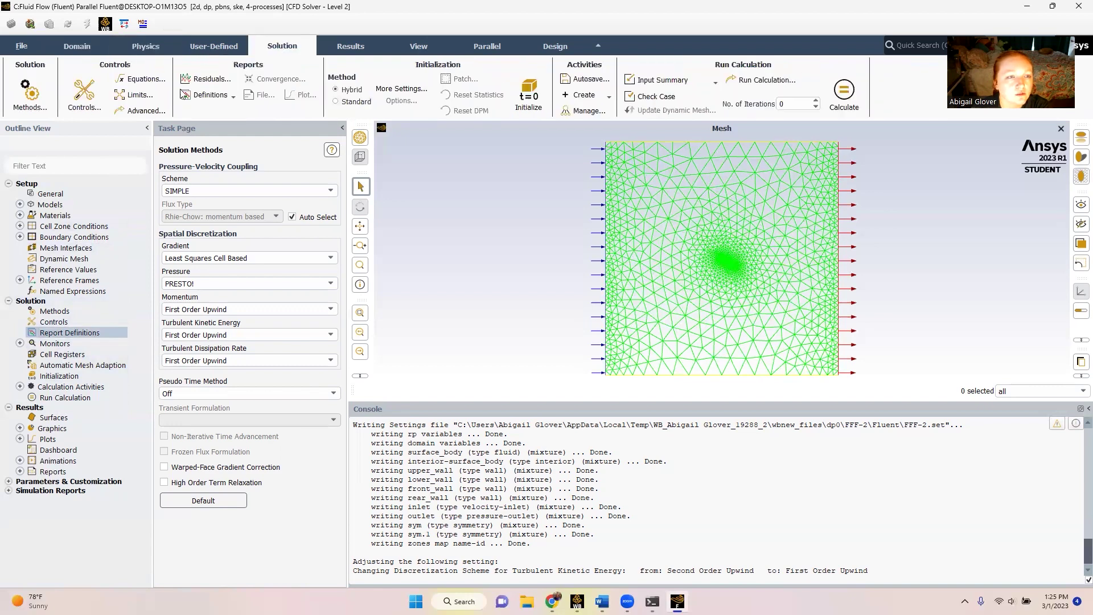
left_click(208, 79)
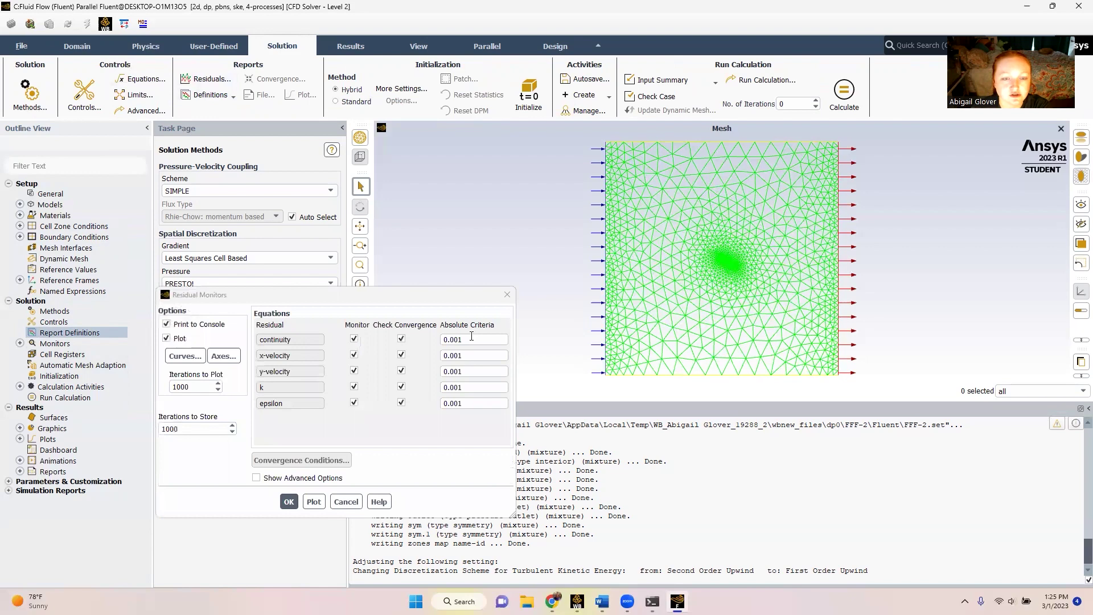
Step: Set continuity, x-velocity, y-velocity, k and epsilon absolute criteria to 1e-6 and apply
double_click(471, 338)
type("1e")
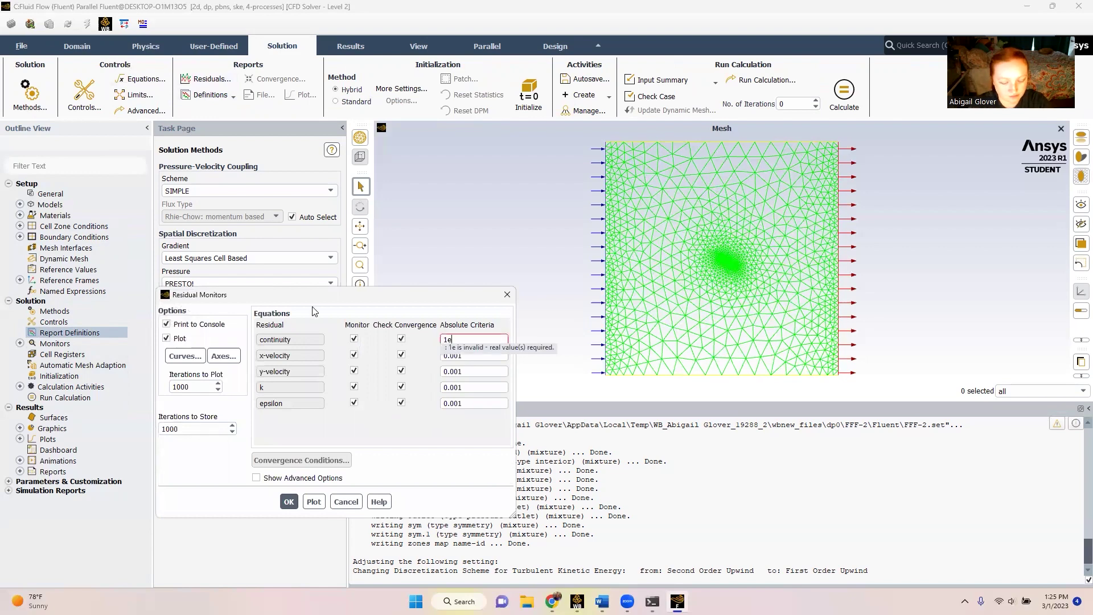
type("-6")
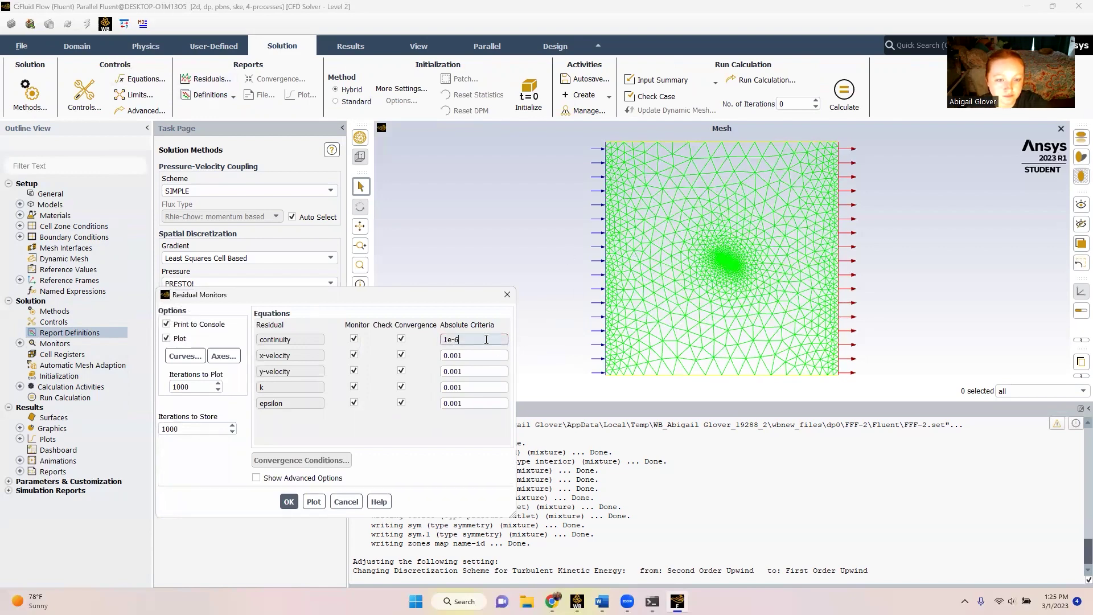
key("Tab")
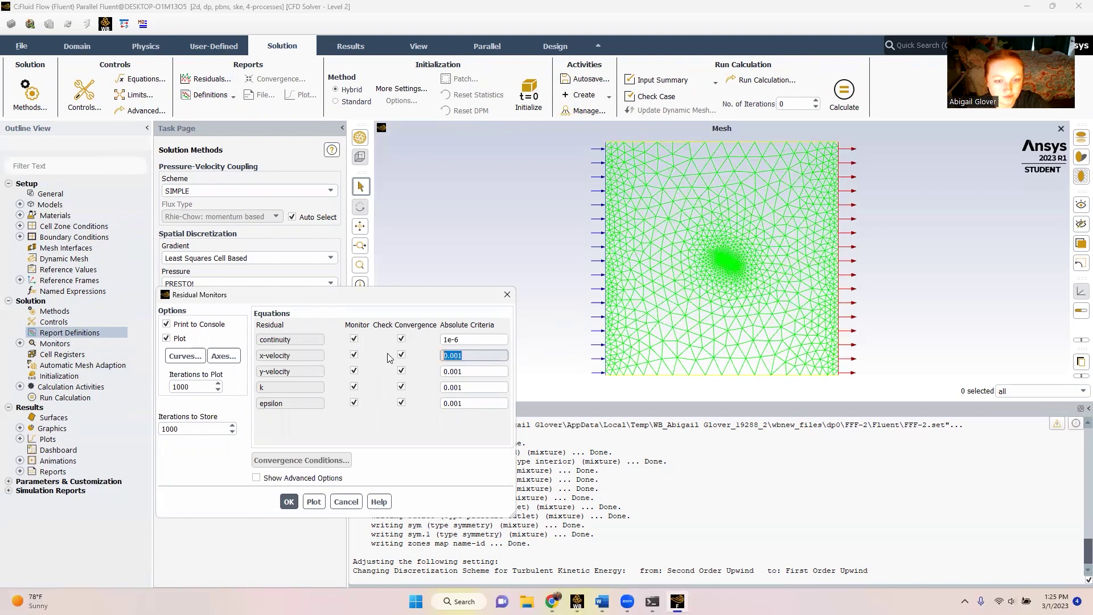
type("1e-6")
key("Tab")
type("1e-6")
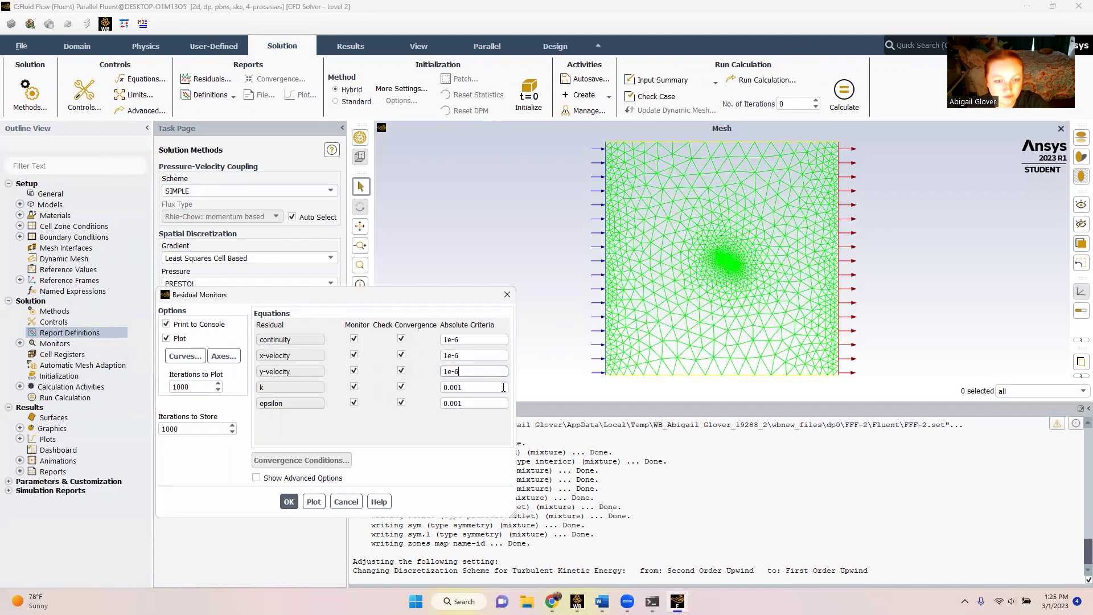
key("Tab")
type("1e-6")
key("Tab")
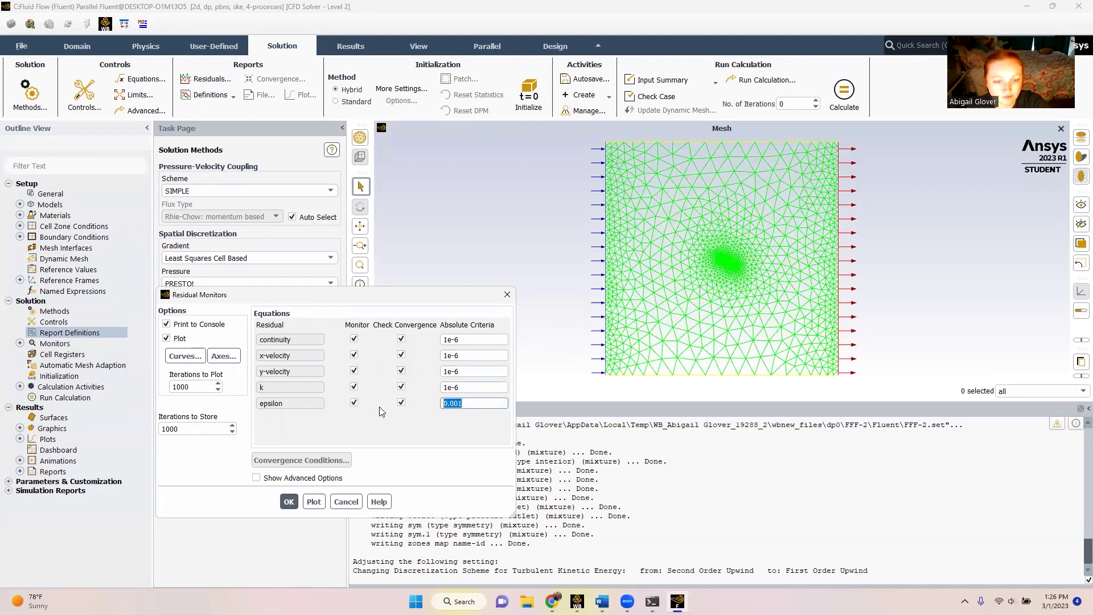
type("1e-6")
left_click(288, 502)
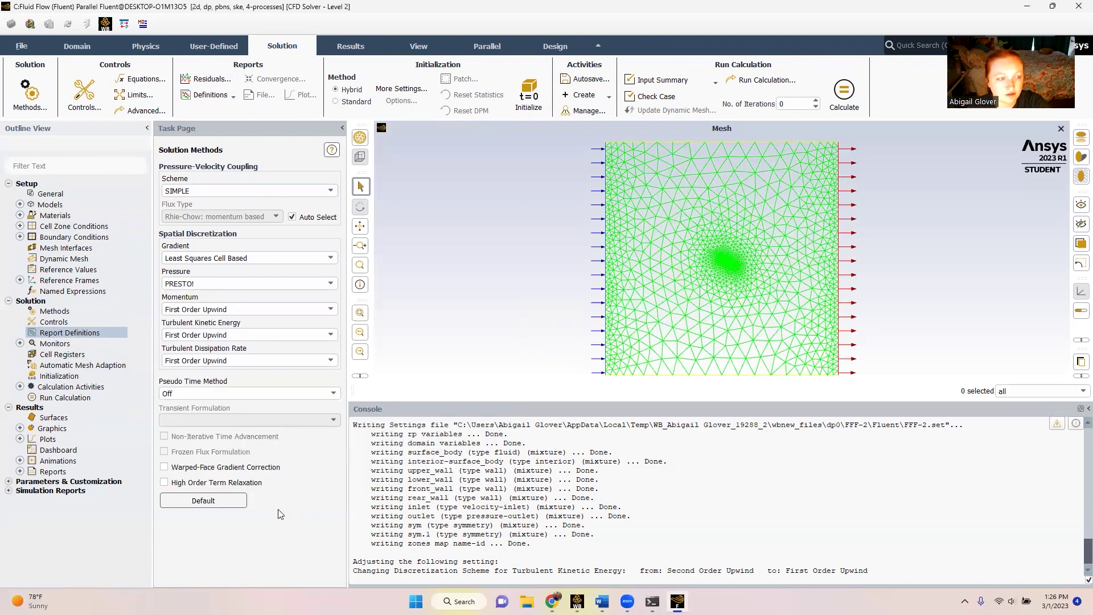
Step: Create drag force report report-def-0 on the front, lower, rear and upper walls
double_click(71, 335)
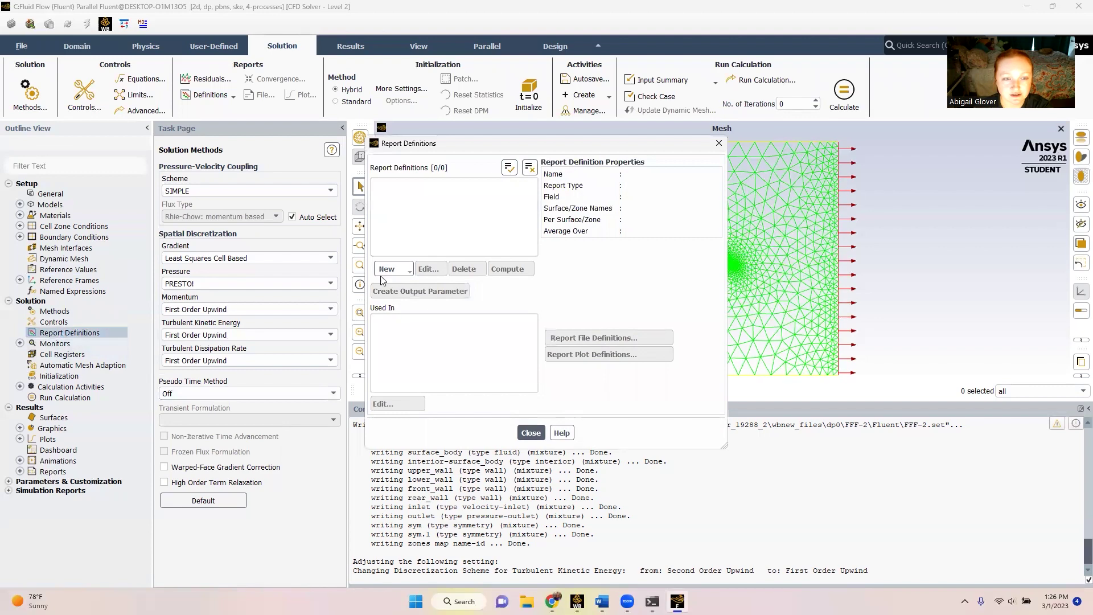
left_click(411, 271)
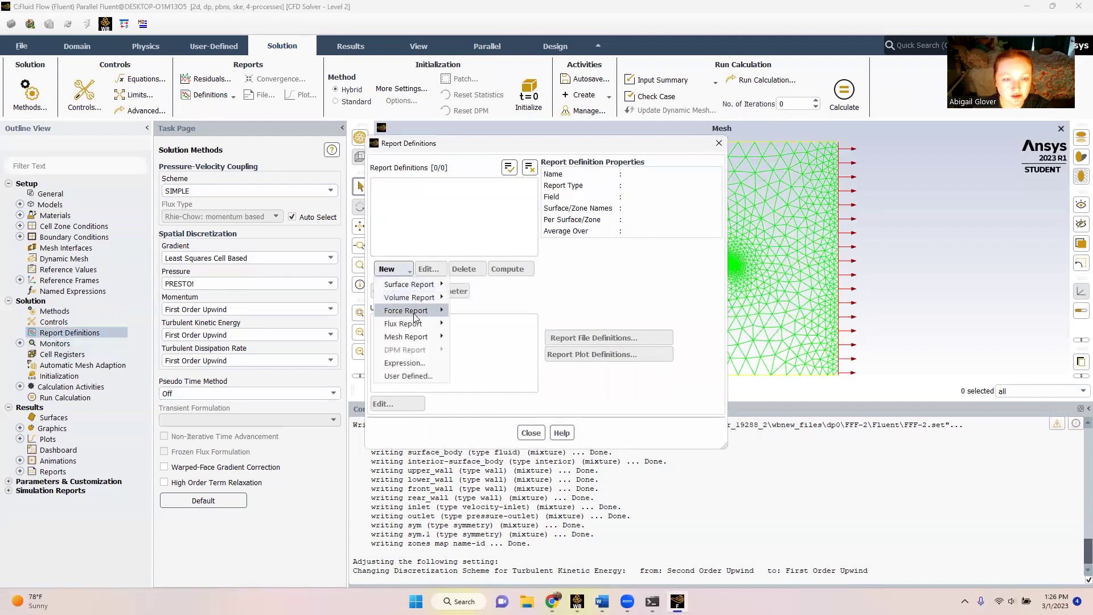
mouse_move(421, 311)
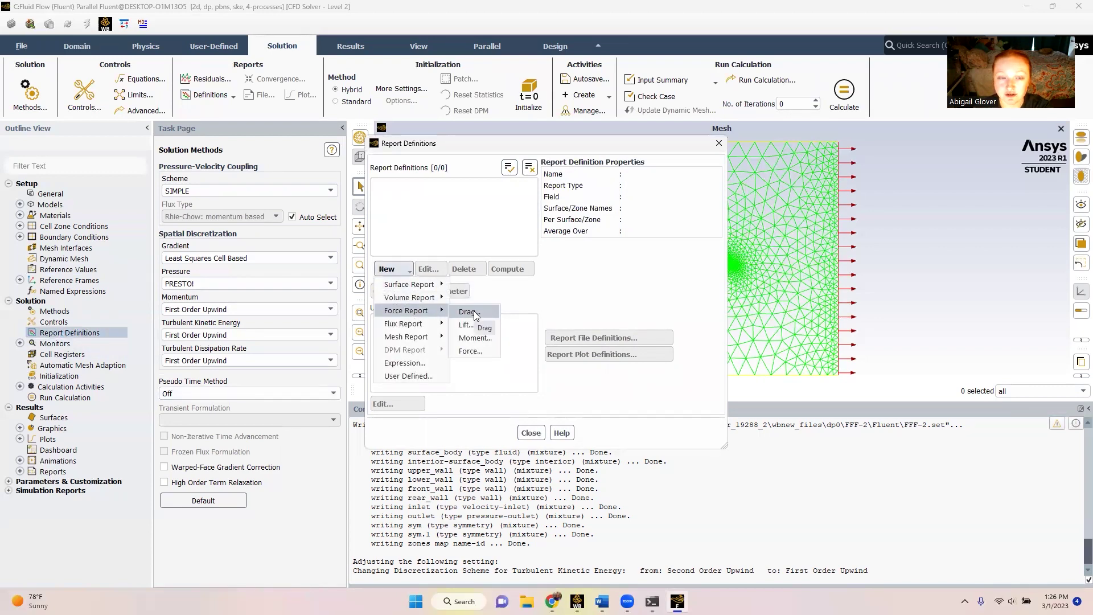
left_click(476, 315)
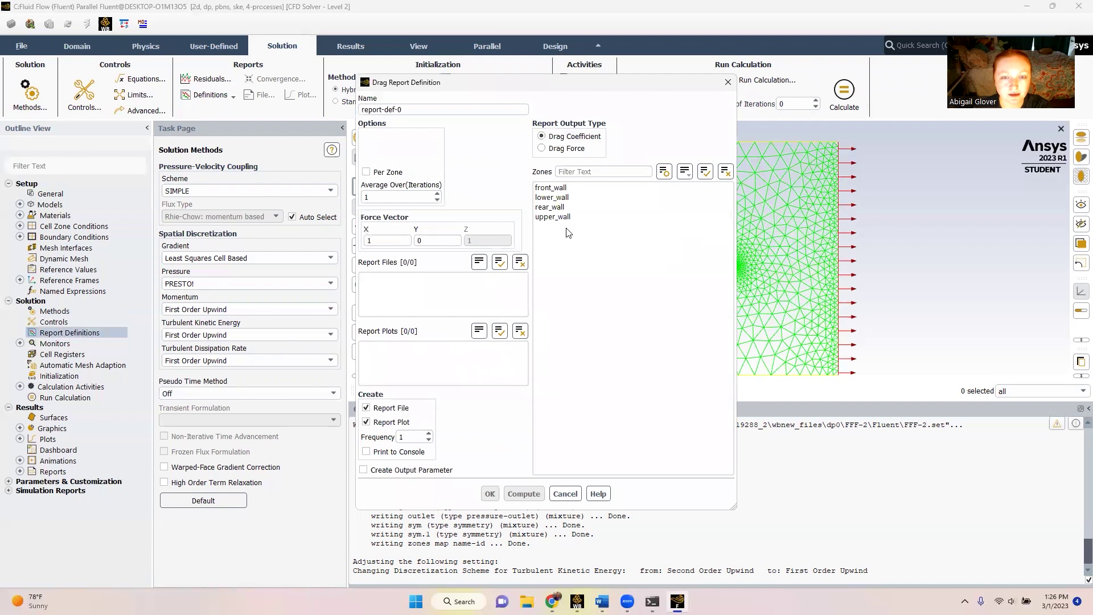
left_click_drag(565, 229, 556, 186)
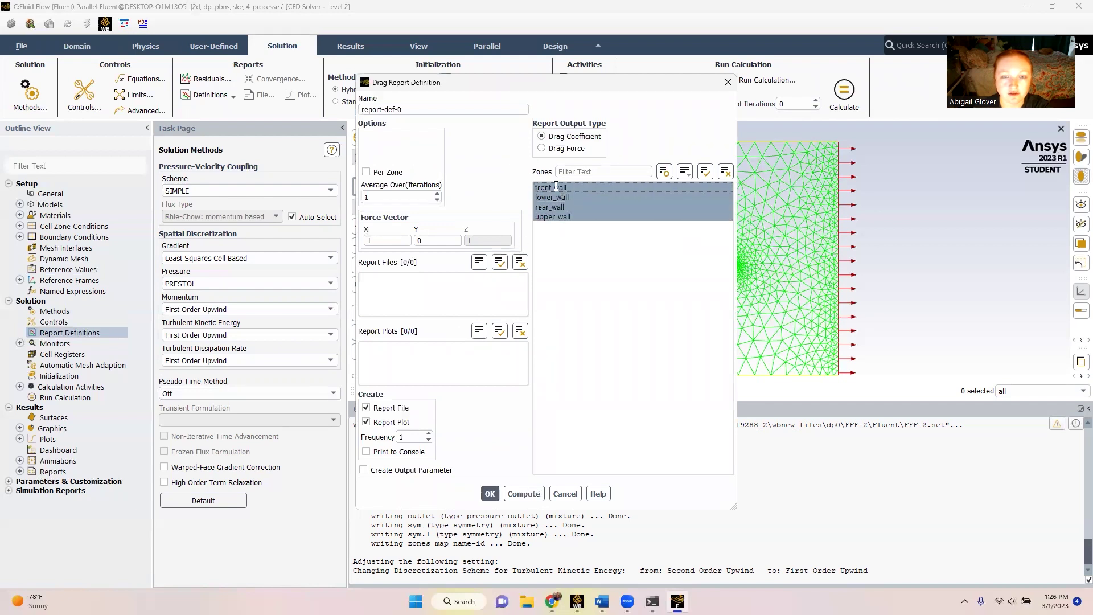
left_click(542, 149)
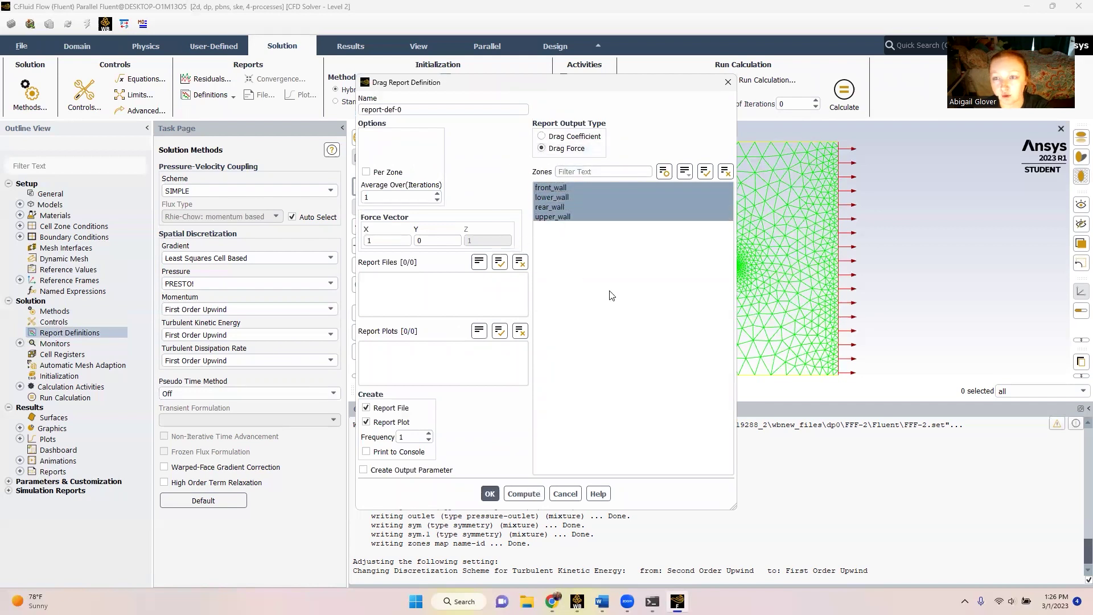
left_click(489, 494)
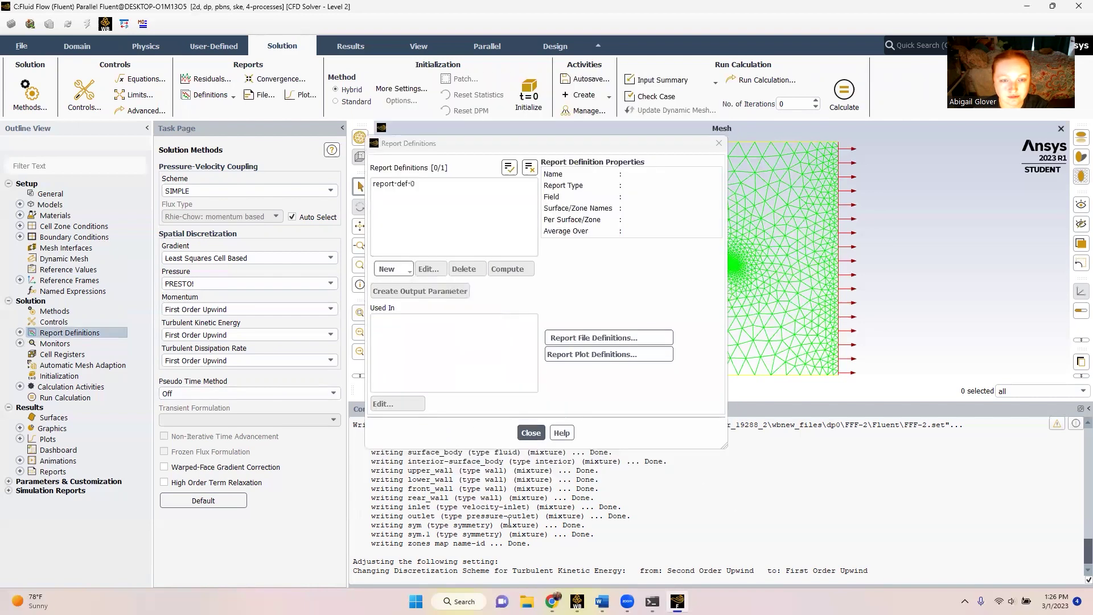
left_click(533, 434)
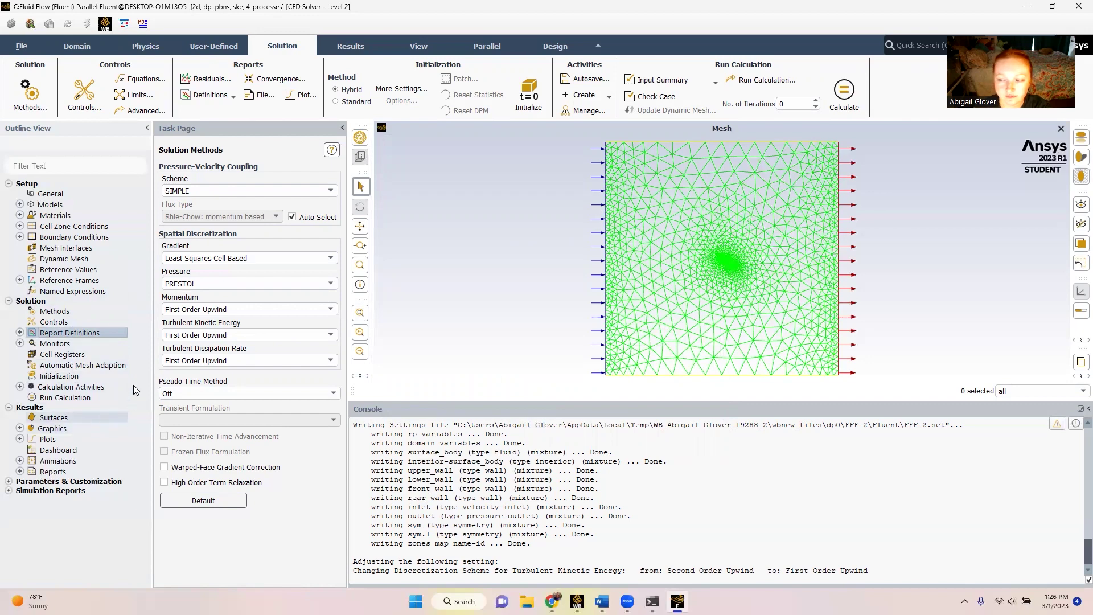
Step: Run hybrid initialization of the flow field
left_click(69, 377)
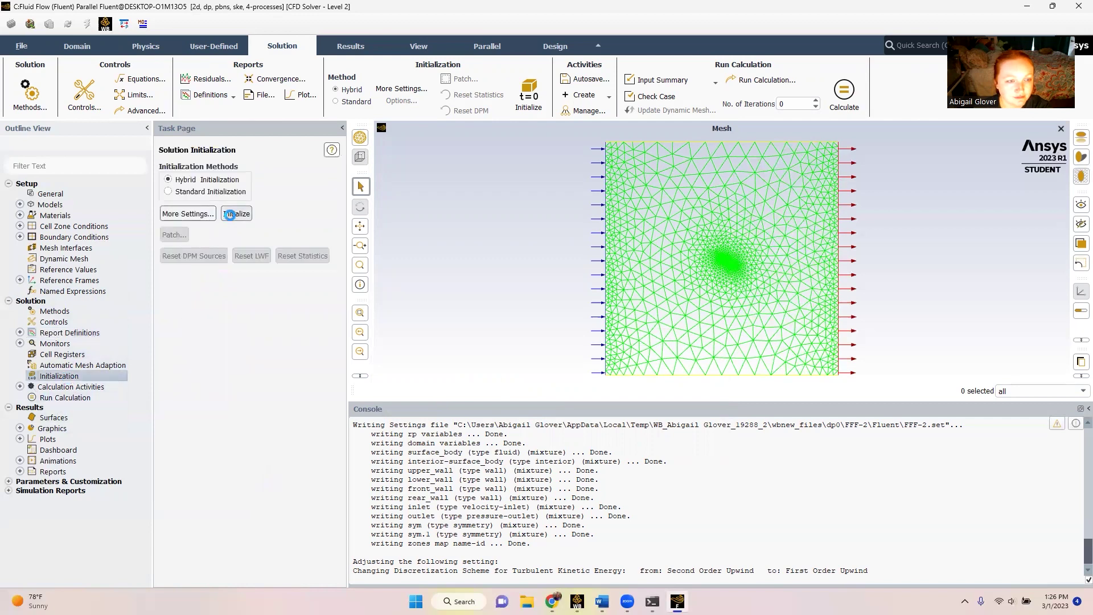
left_click(230, 214)
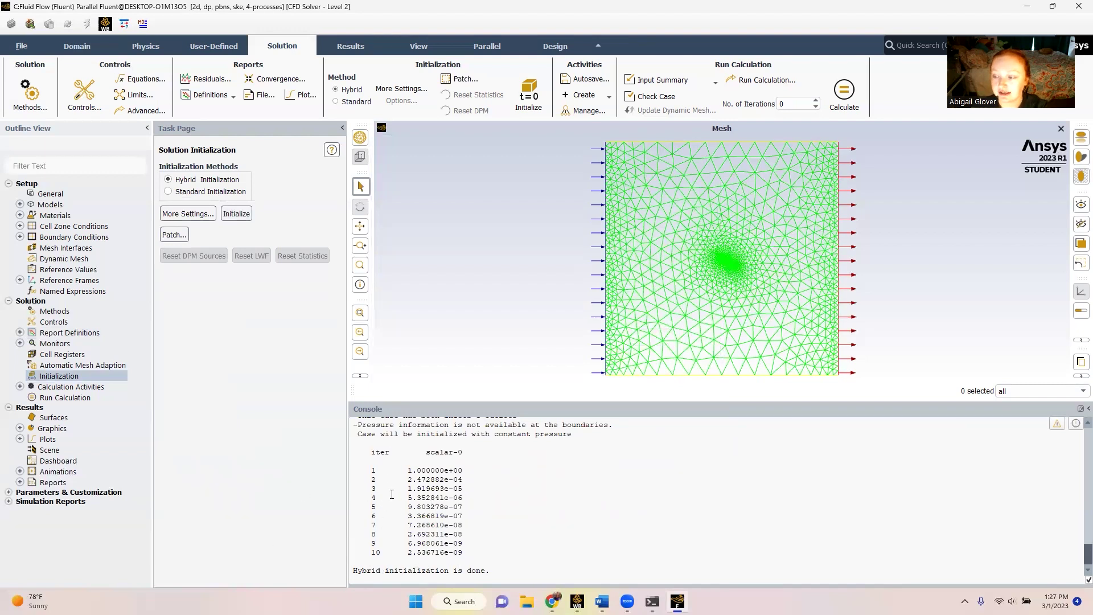
left_click(50, 396)
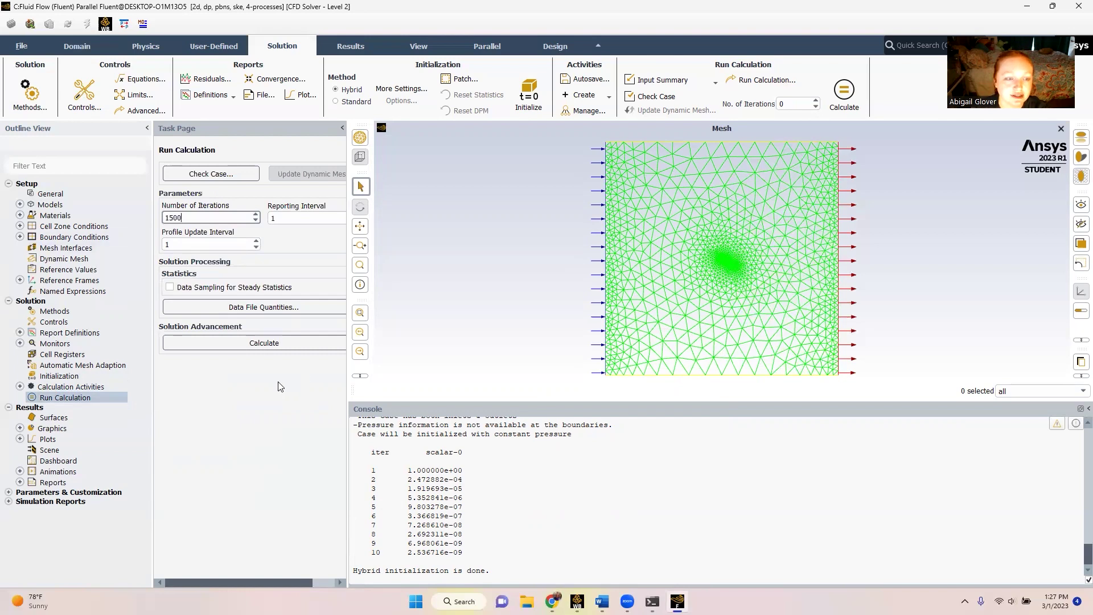
Step: Calculate for up to 1500 iterations, then review the drag and scaled residual plots
left_click(246, 347)
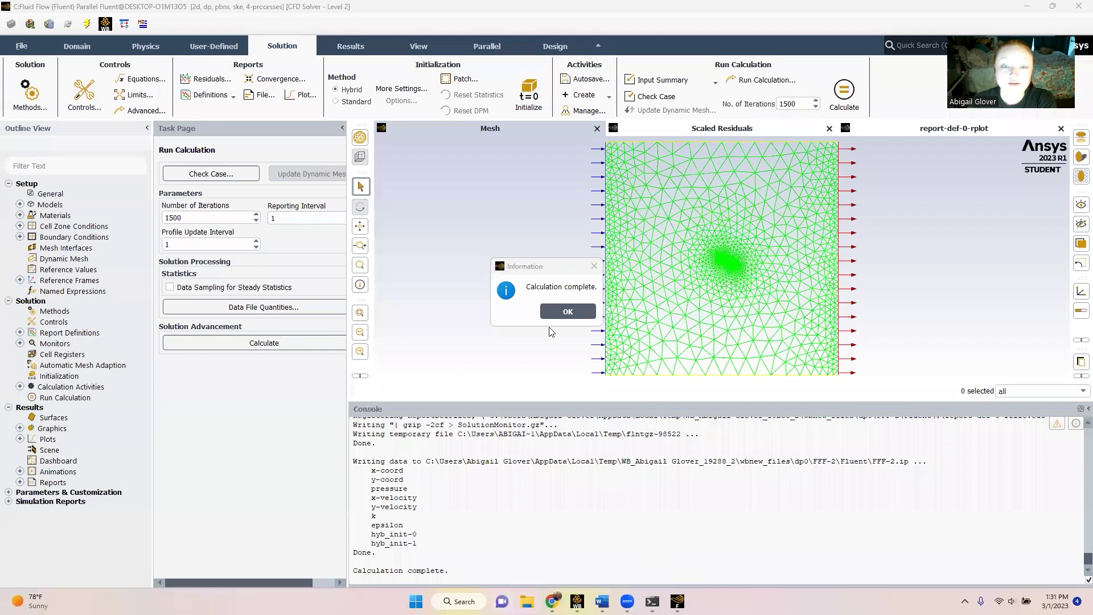
left_click(568, 312)
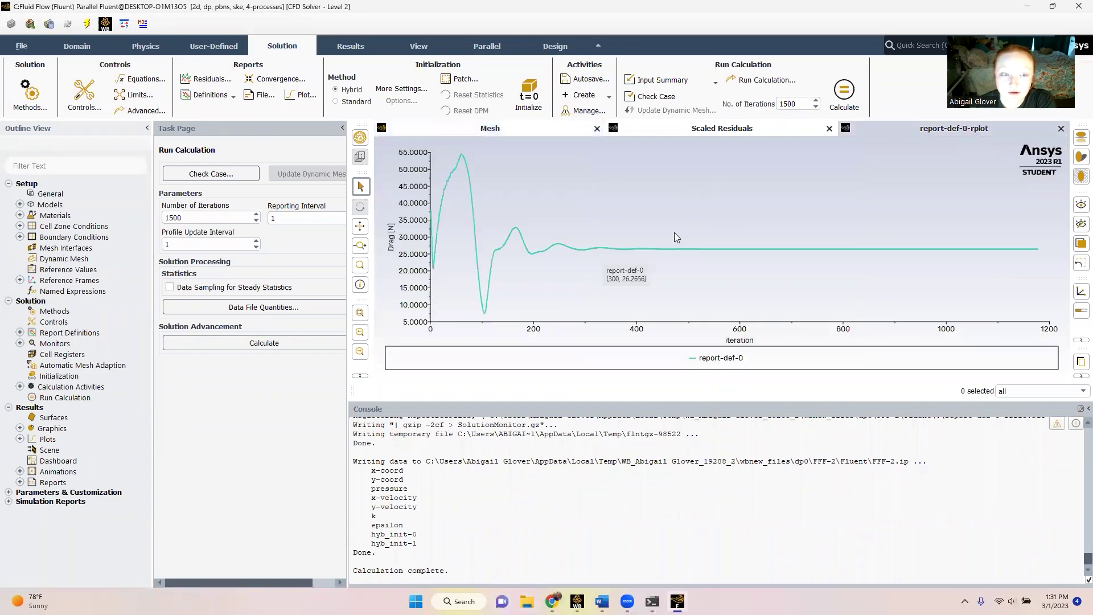
left_click(729, 132)
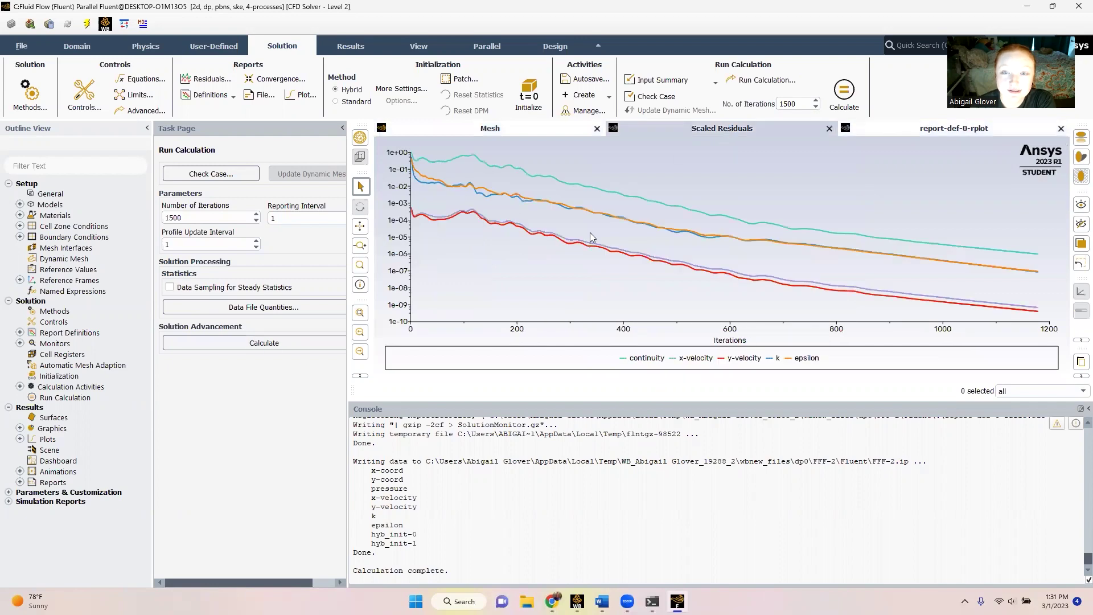
left_click(464, 128)
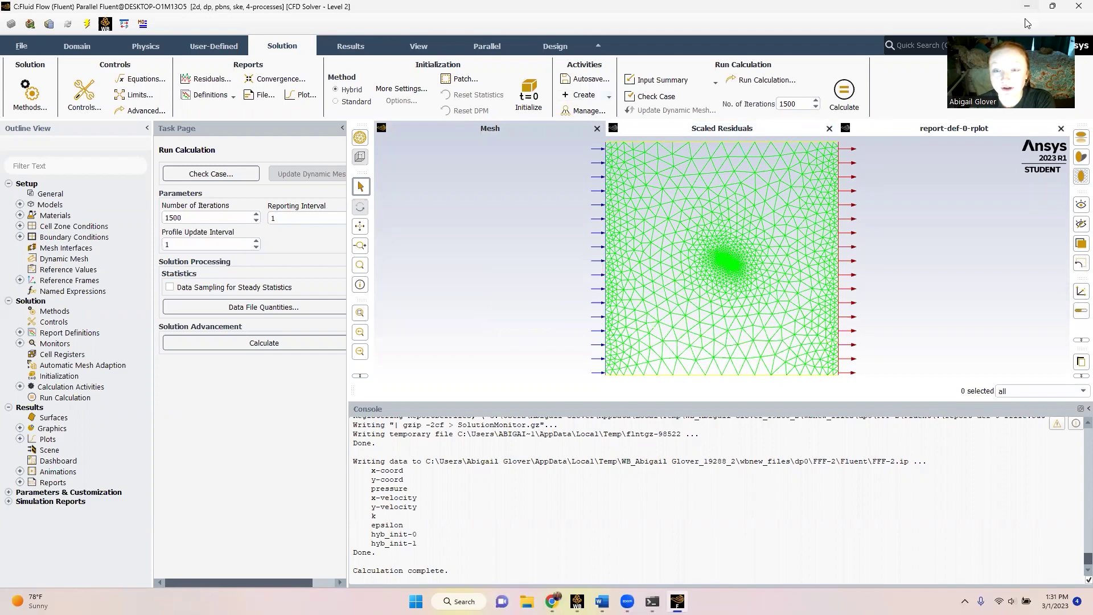
left_click_drag(1027, 5, 1023, 35)
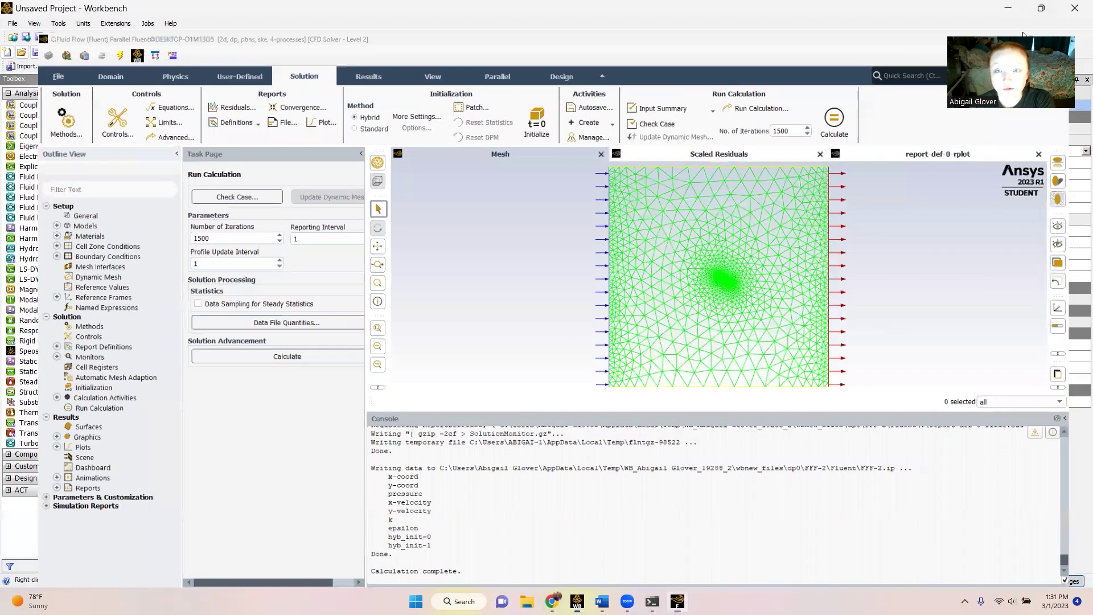
Step: Launch CFD-Post from the Fluid Flow system's Results cell in Workbench
key("alt+Tab")
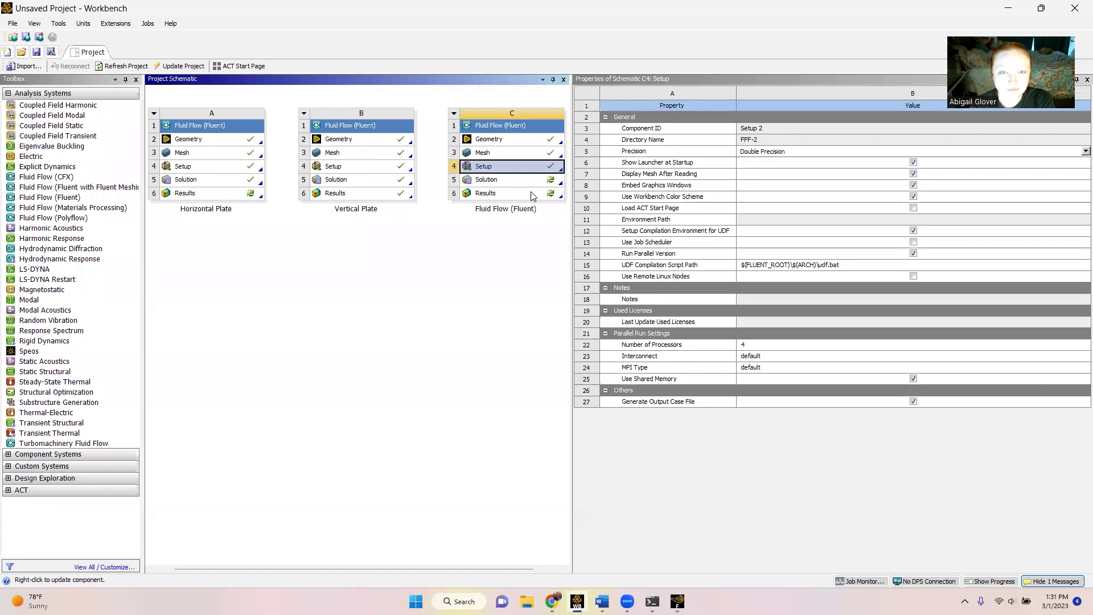
double_click(531, 193)
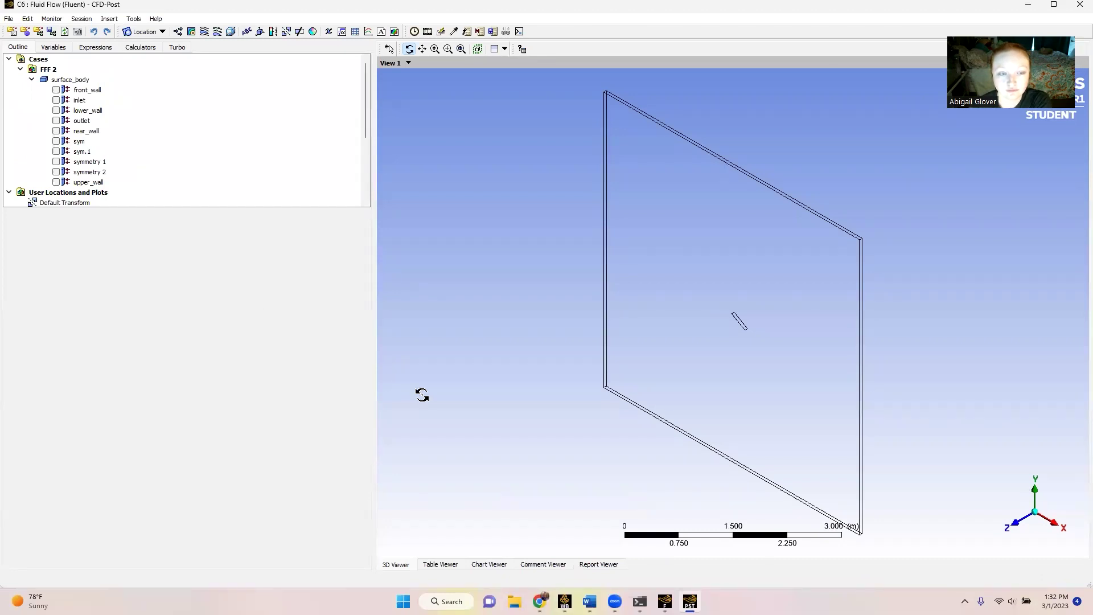
Step: In the +Z view, add 'Pressure Contour' on symmetry 1 with 110 contour levels
left_click(1013, 525)
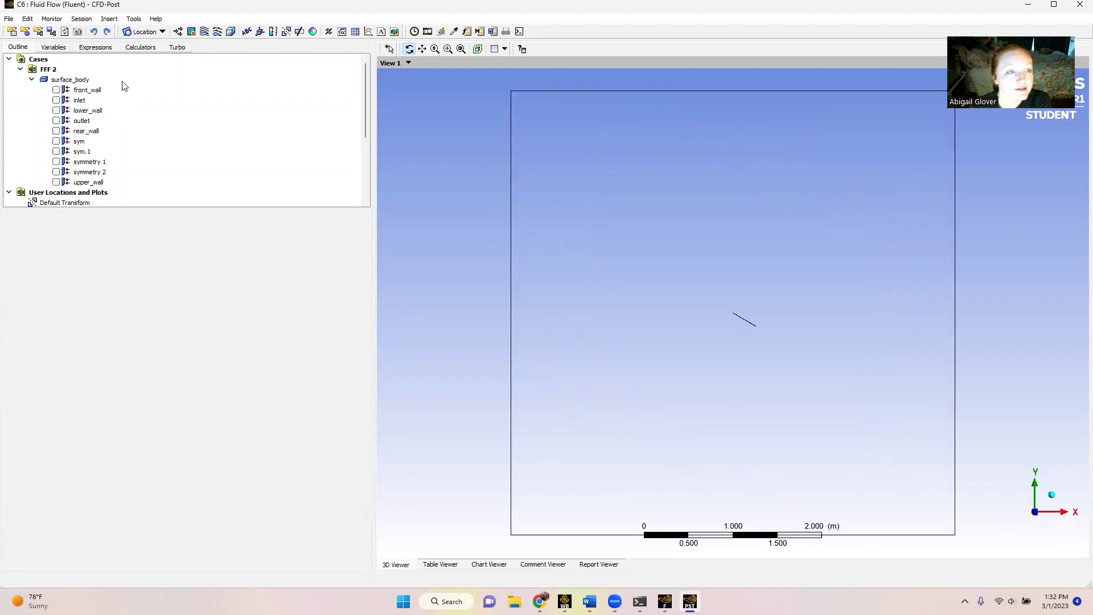
left_click(193, 31)
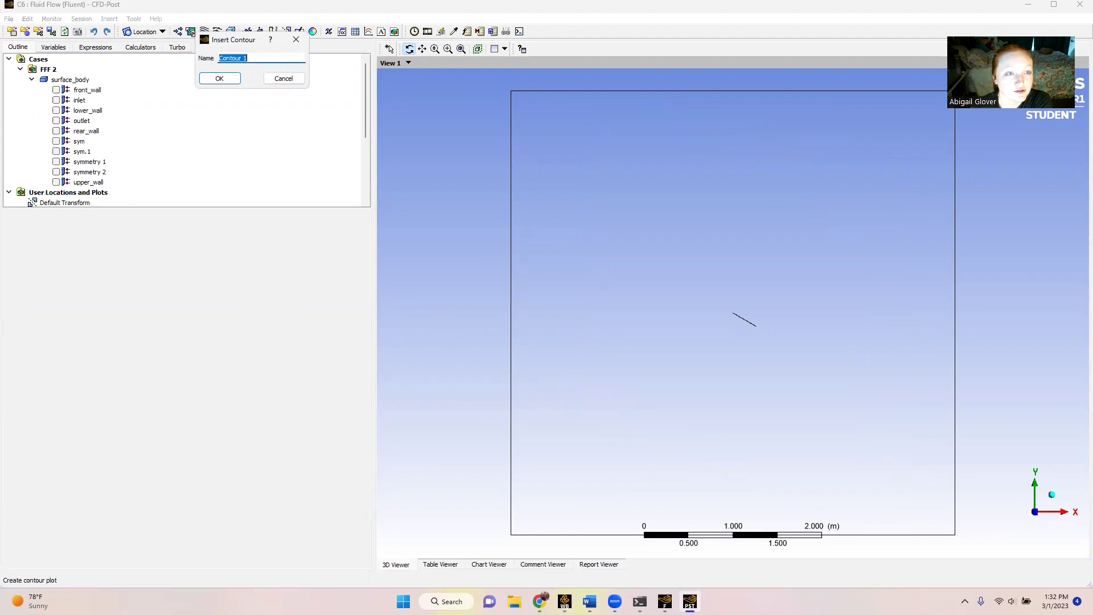
type("Pre")
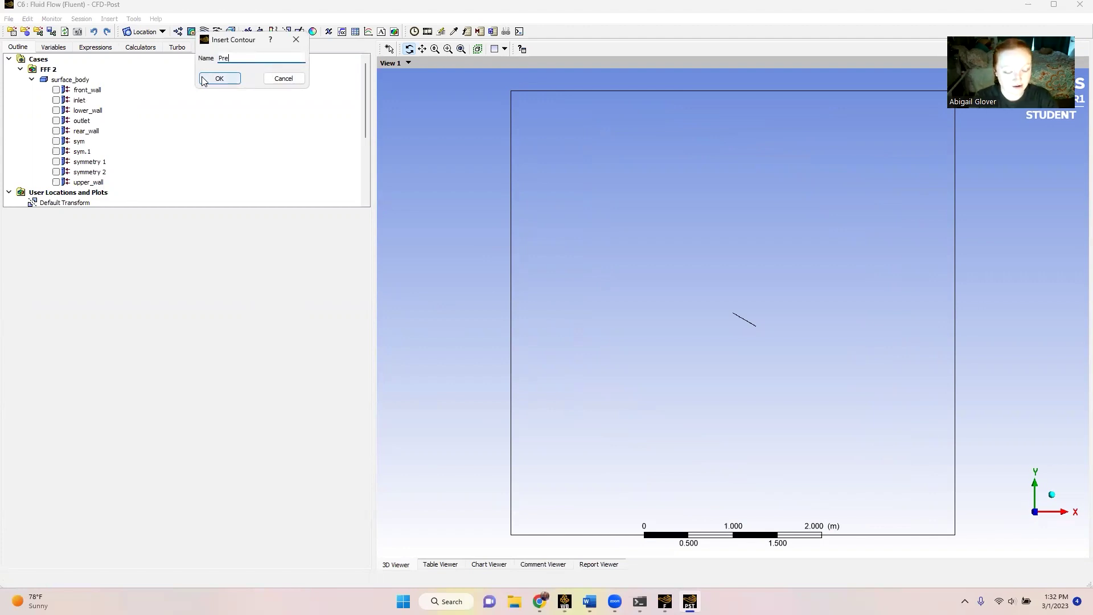
type("ssure Conto")
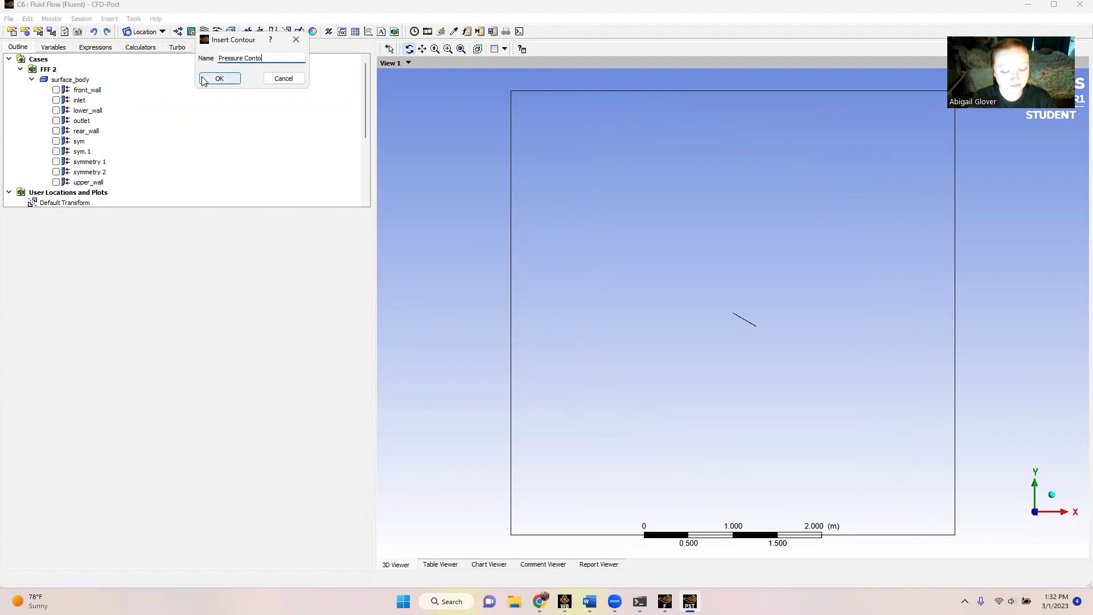
type("ur")
left_click(219, 78)
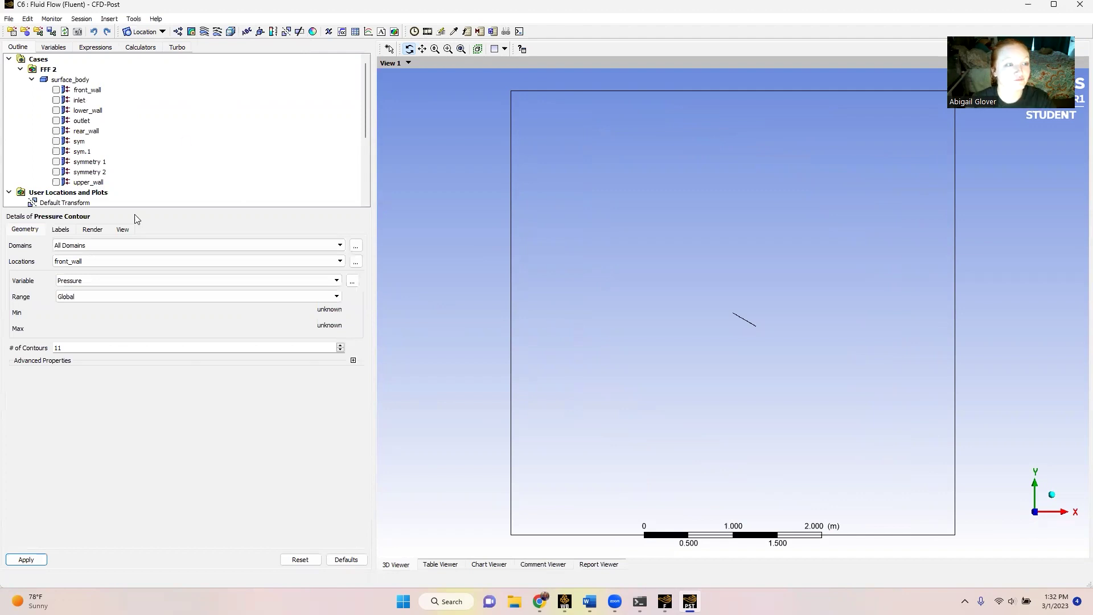
left_click(96, 263)
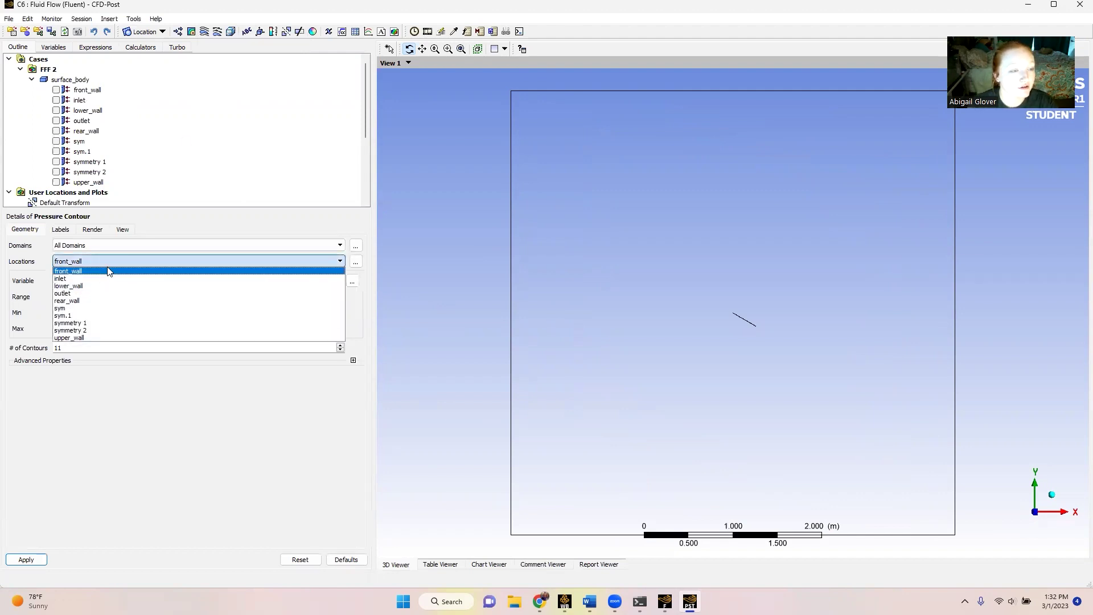
left_click(78, 323)
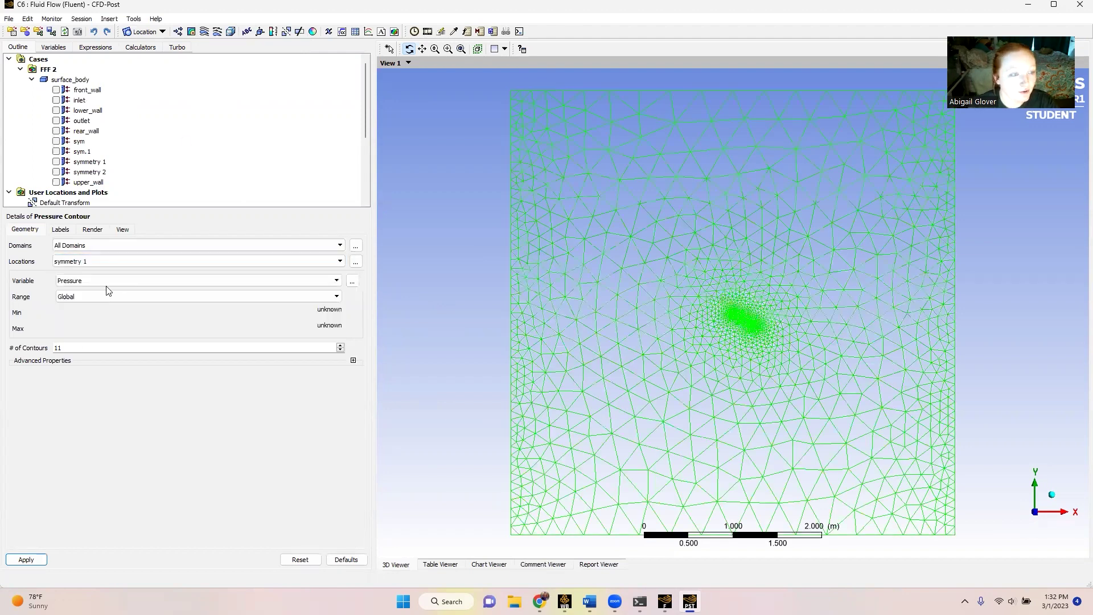
left_click(89, 345)
left_click(26, 562)
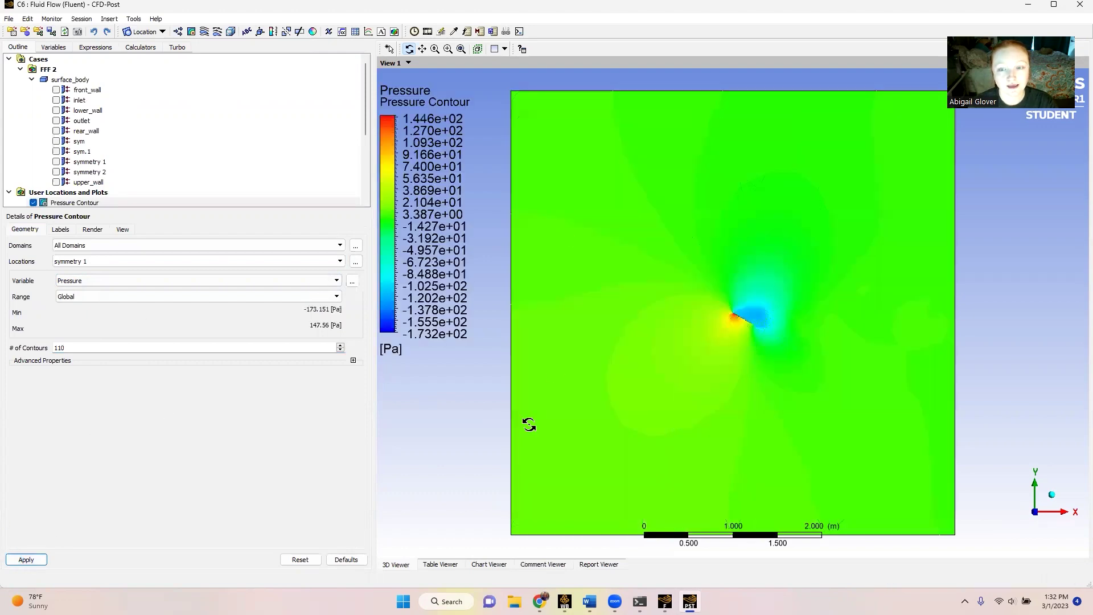
scroll(97, 136, "down", 2)
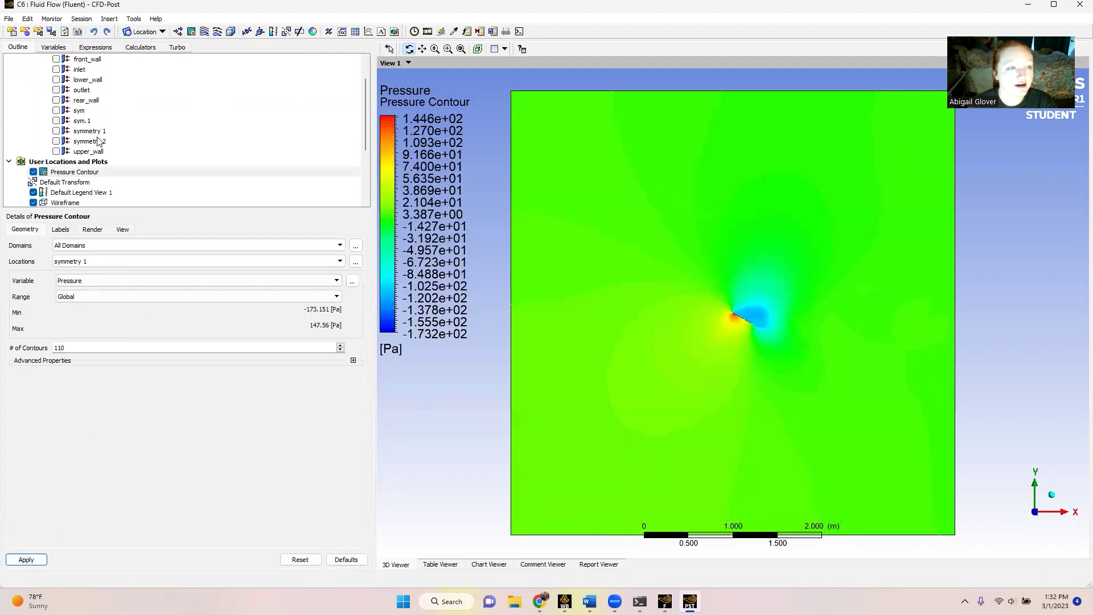
Step: Switch the pressure legend's numbers to fixed format
left_click(64, 162)
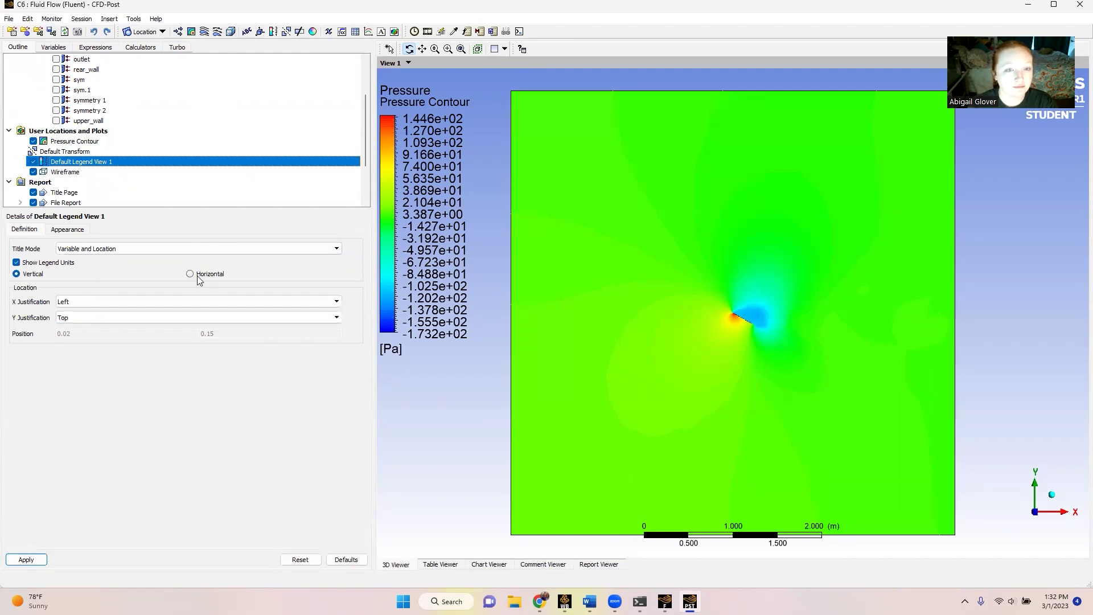
left_click(62, 230)
left_click(237, 303)
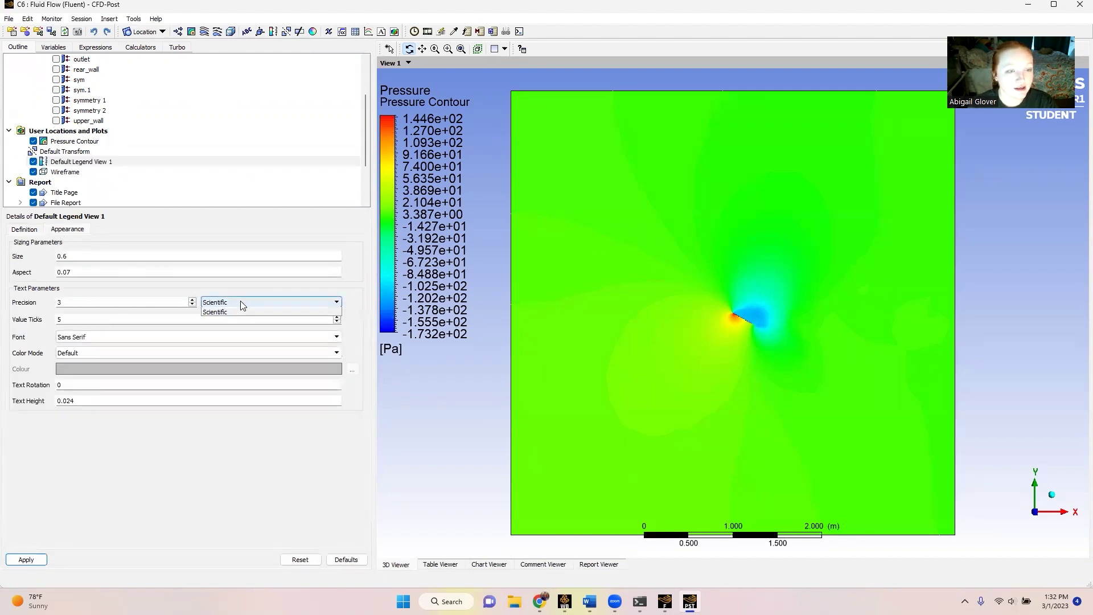
left_click(219, 316)
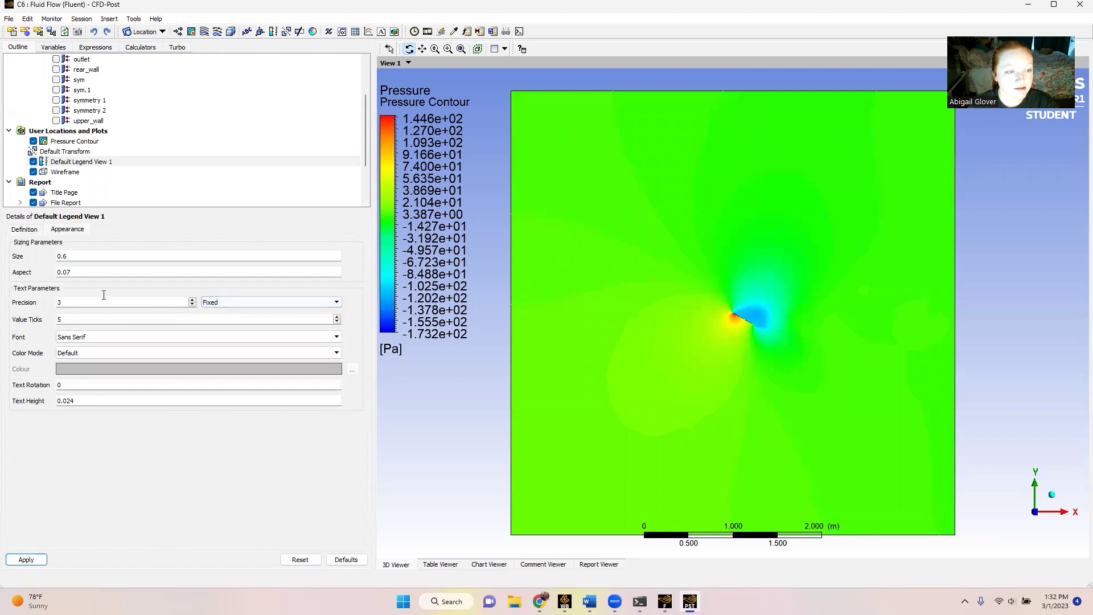
left_click(33, 559)
Step: Change the legend title to show only the variable name, Pressure
left_click(25, 229)
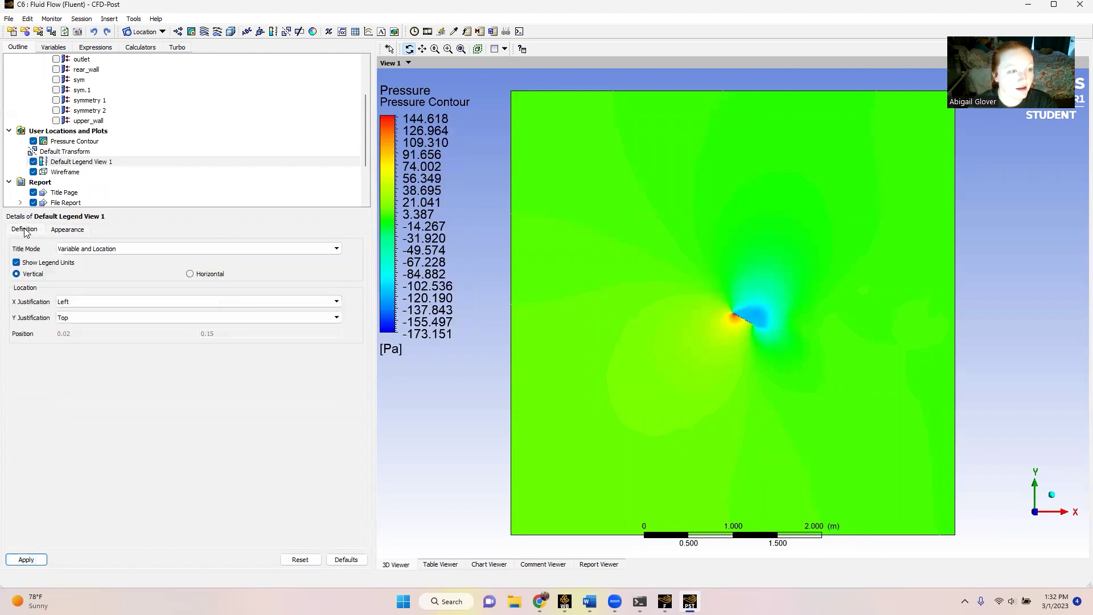
left_click(83, 250)
left_click(86, 268)
left_click(26, 559)
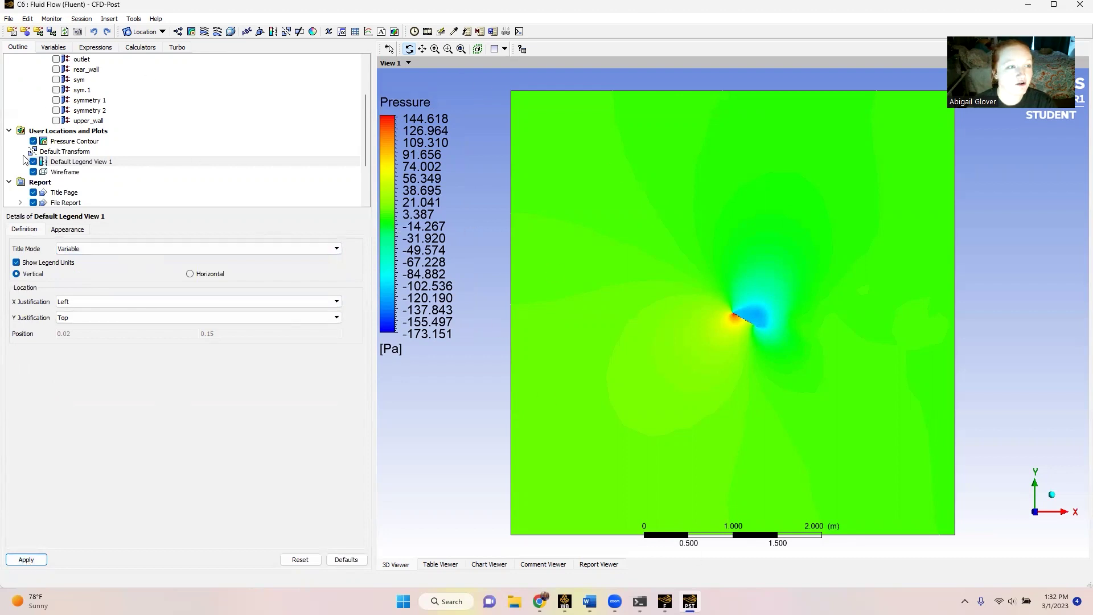
Step: Hide Pressure Contour and add 'Velocity Contour' plotting Velocity on symmetry 1
left_click(33, 141)
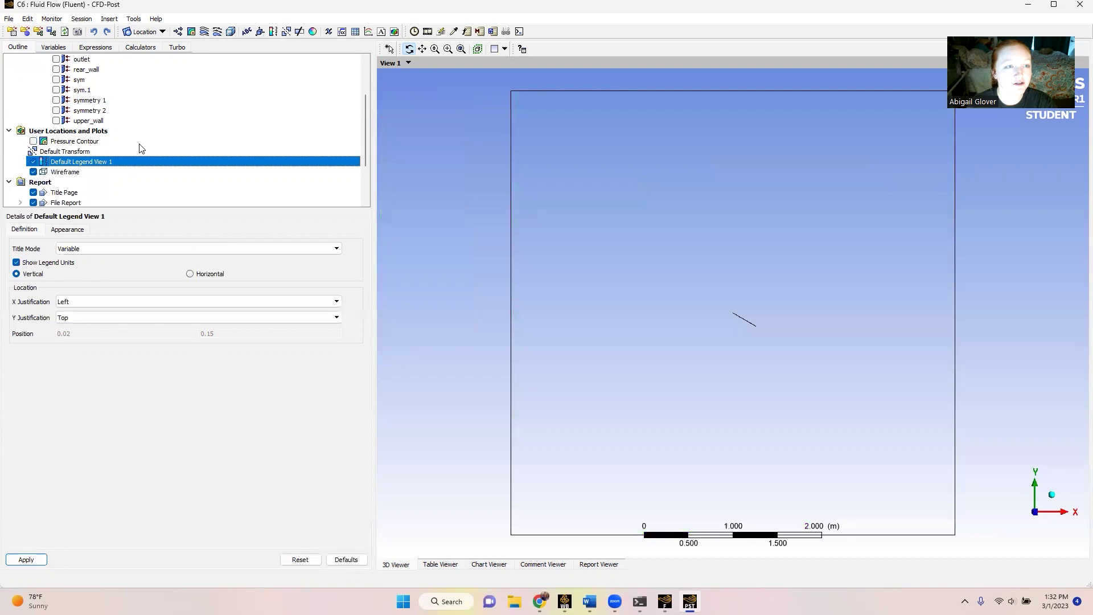
left_click(191, 31)
type("V")
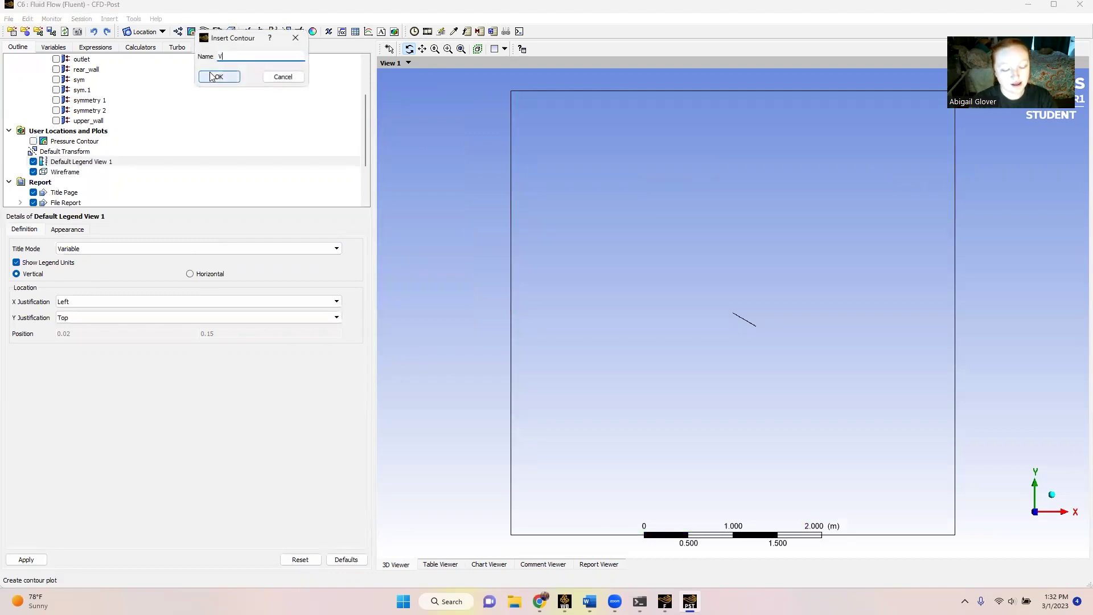
type("elocity Contour")
left_click(219, 76)
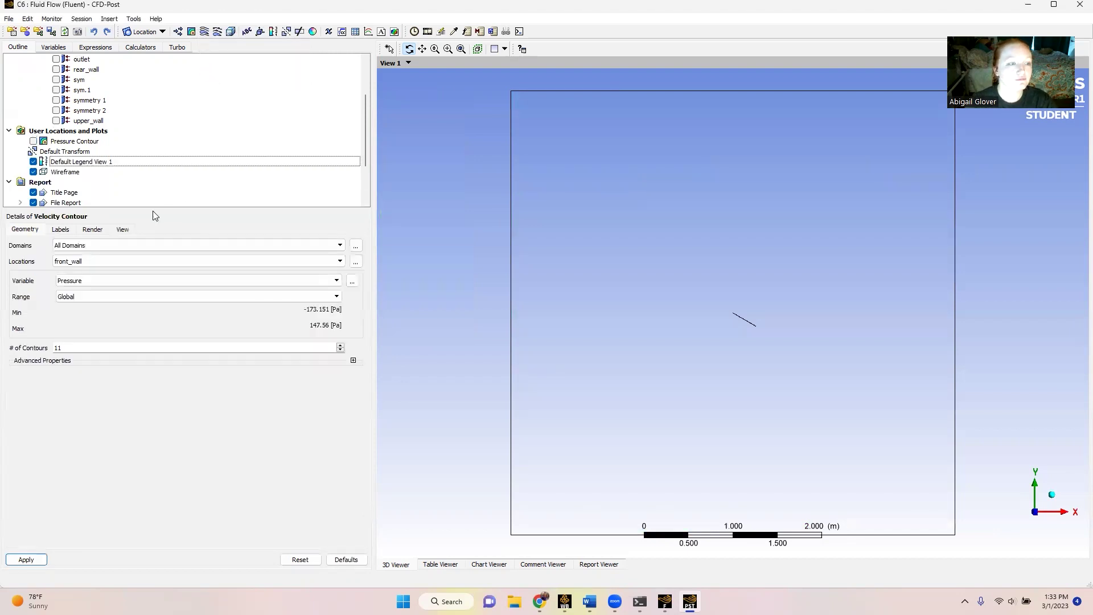
left_click(80, 262)
left_click(125, 290)
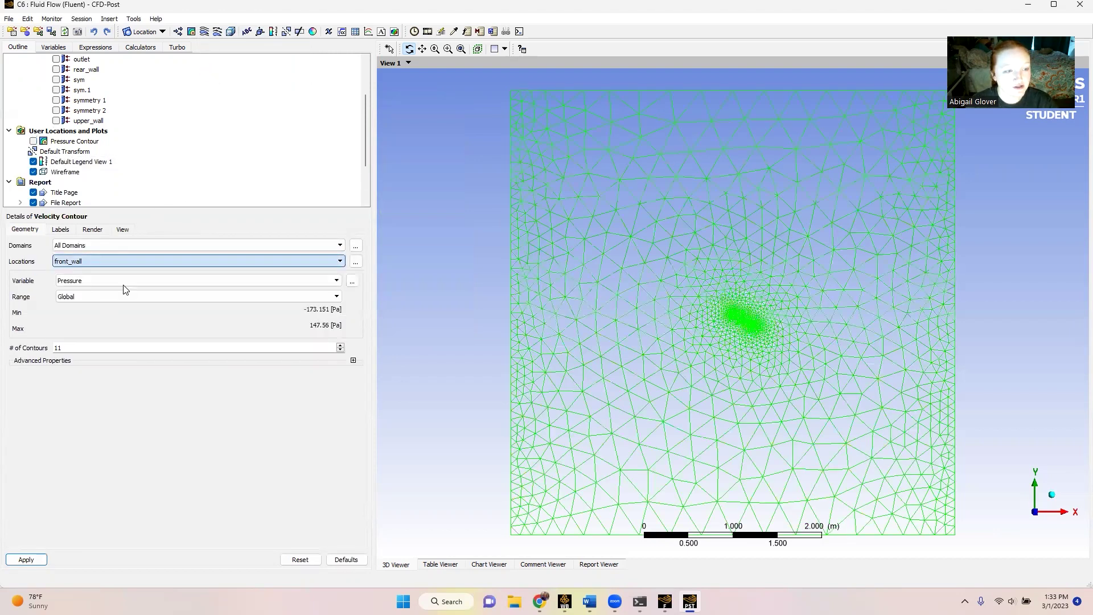
left_click(97, 285)
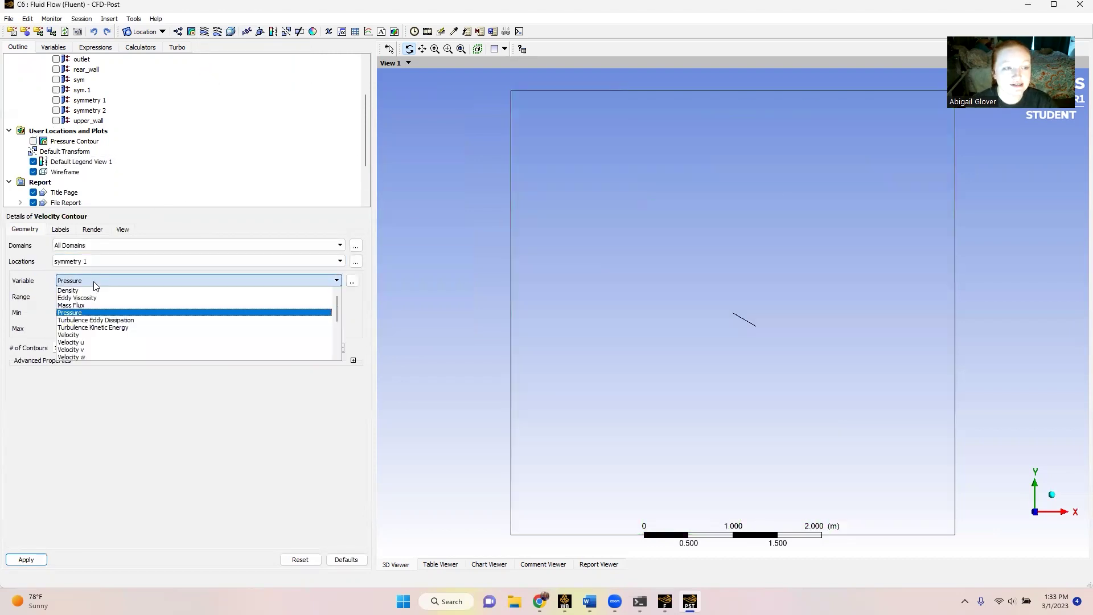
left_click(105, 335)
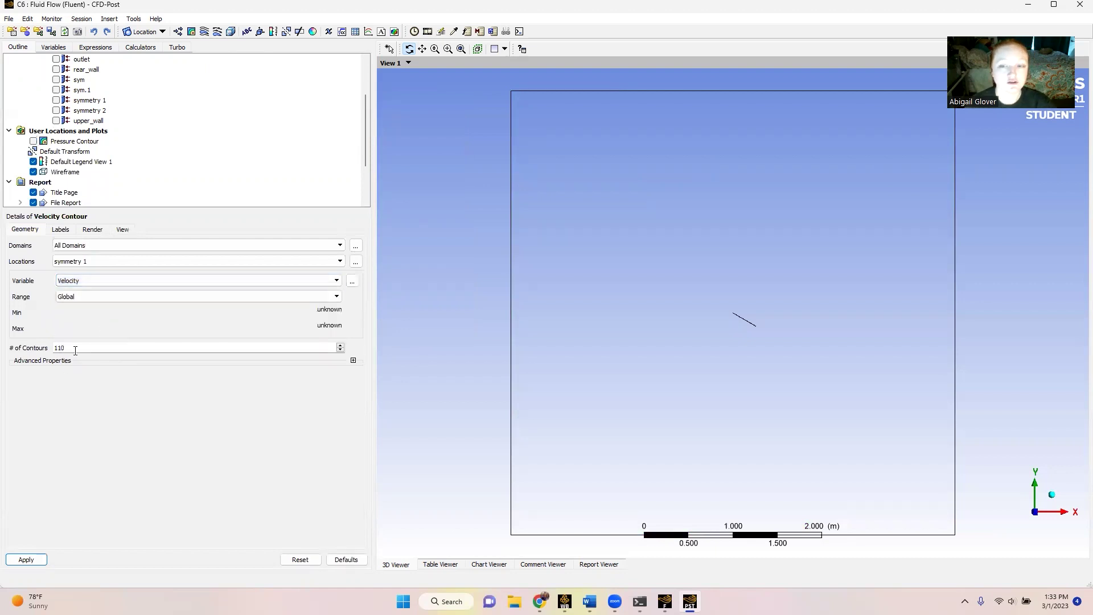
left_click(26, 559)
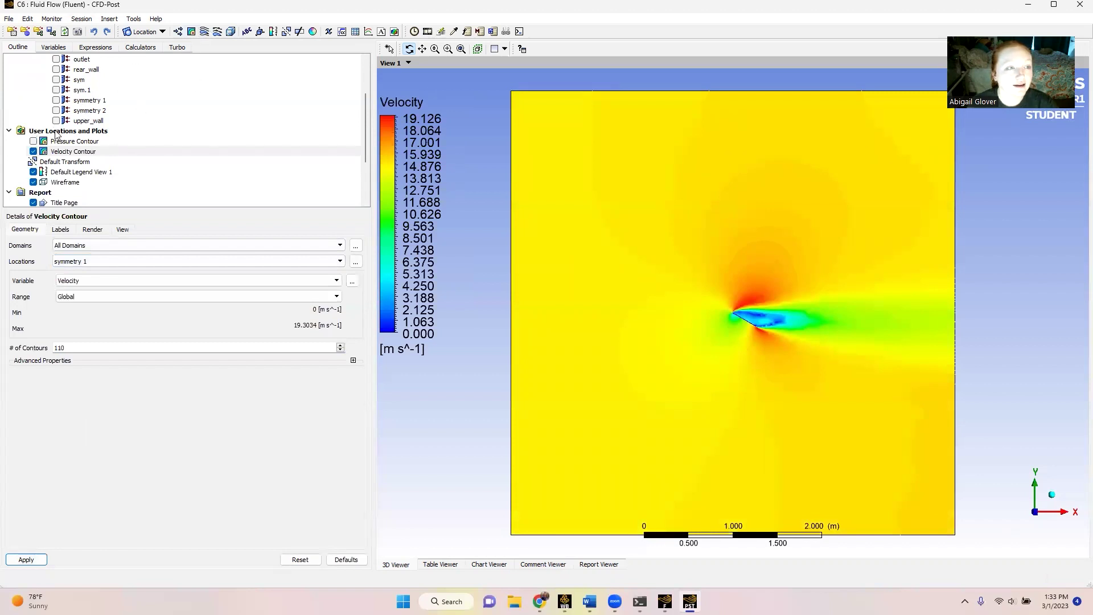
Step: Hide the Velocity Contour and add a velocity vector plot named 'Vector Contour' on symmetry 1
left_click(34, 151)
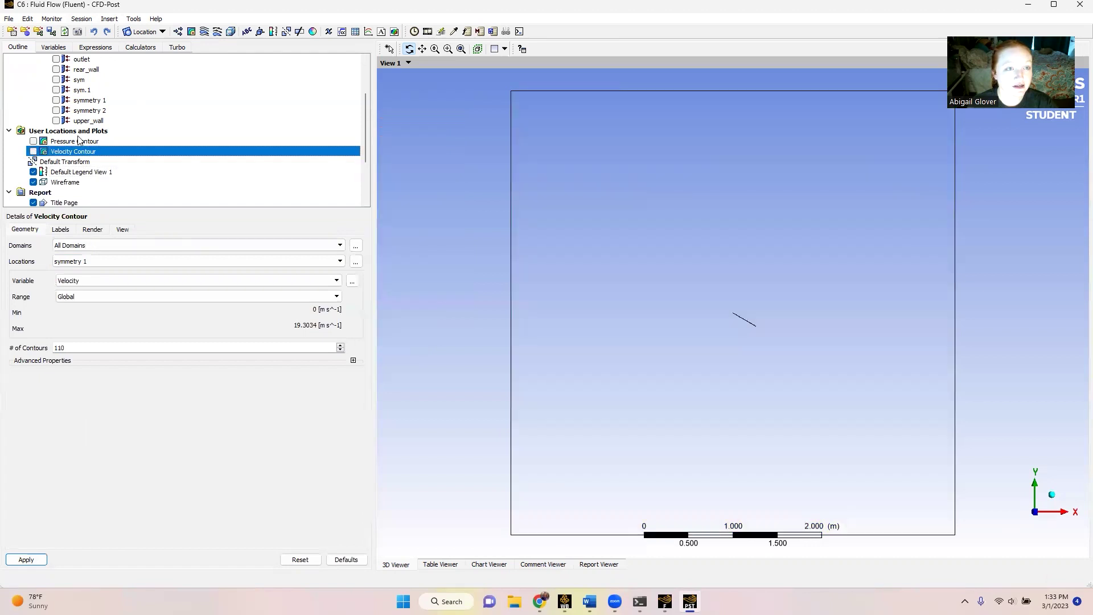
left_click(180, 32)
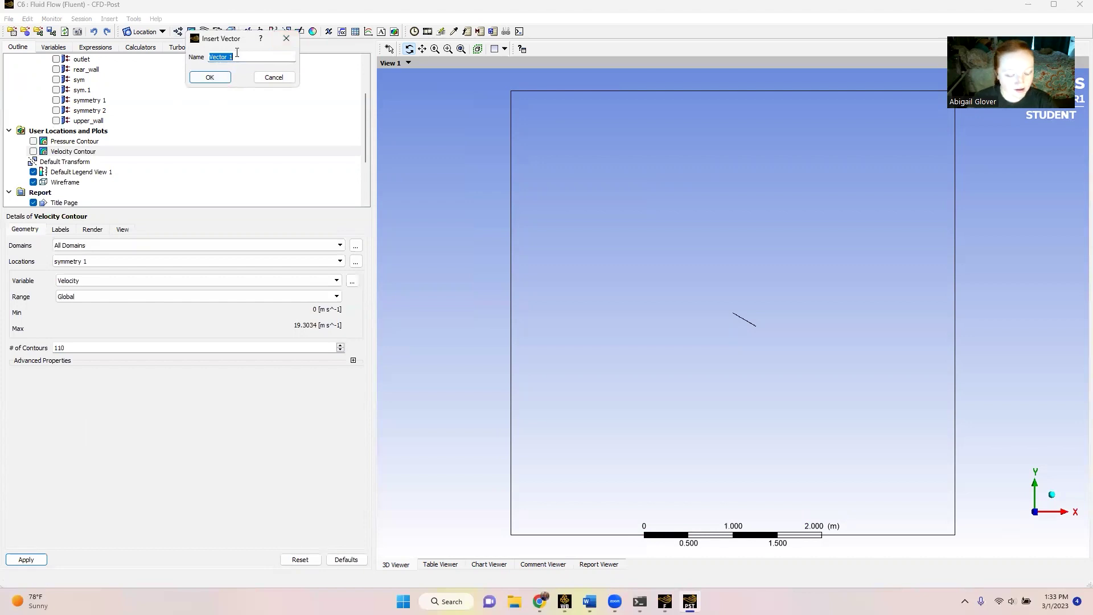
type("Vector Contour")
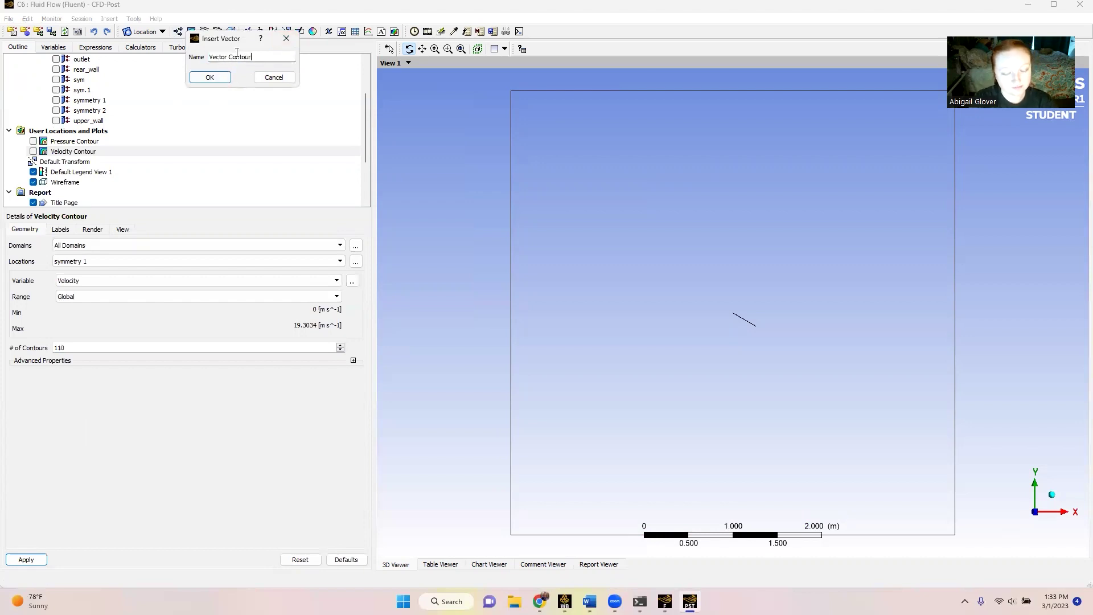
key("Return")
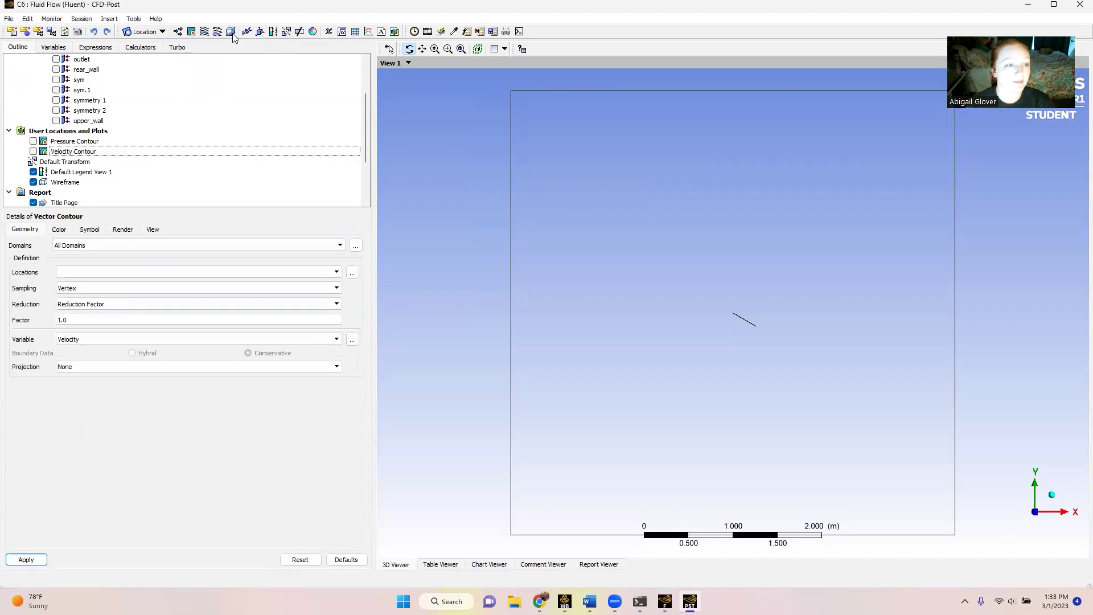
left_click(166, 271)
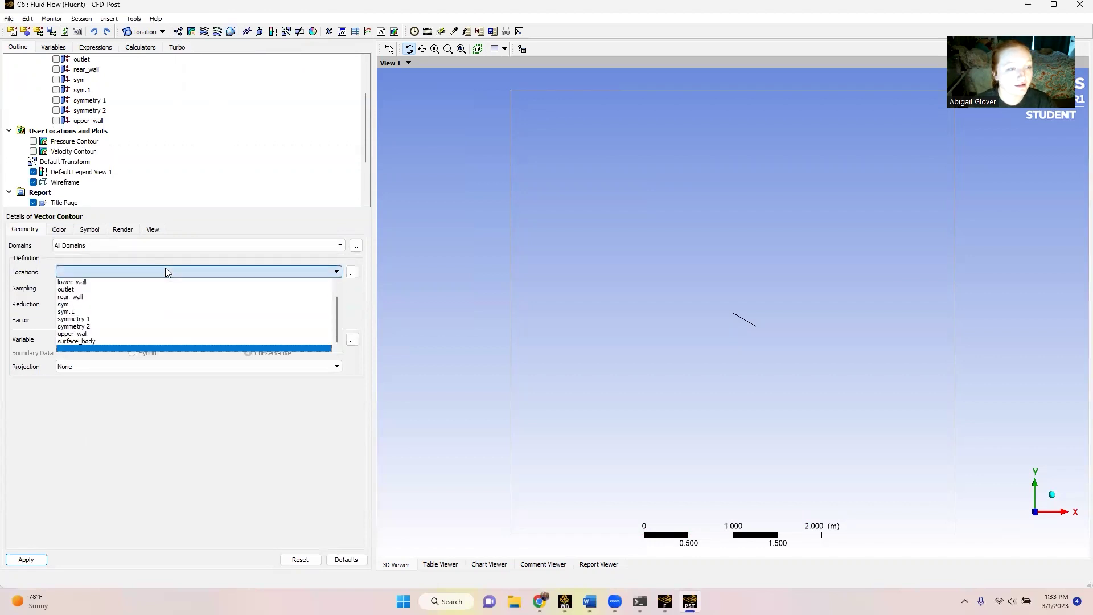
left_click(85, 320)
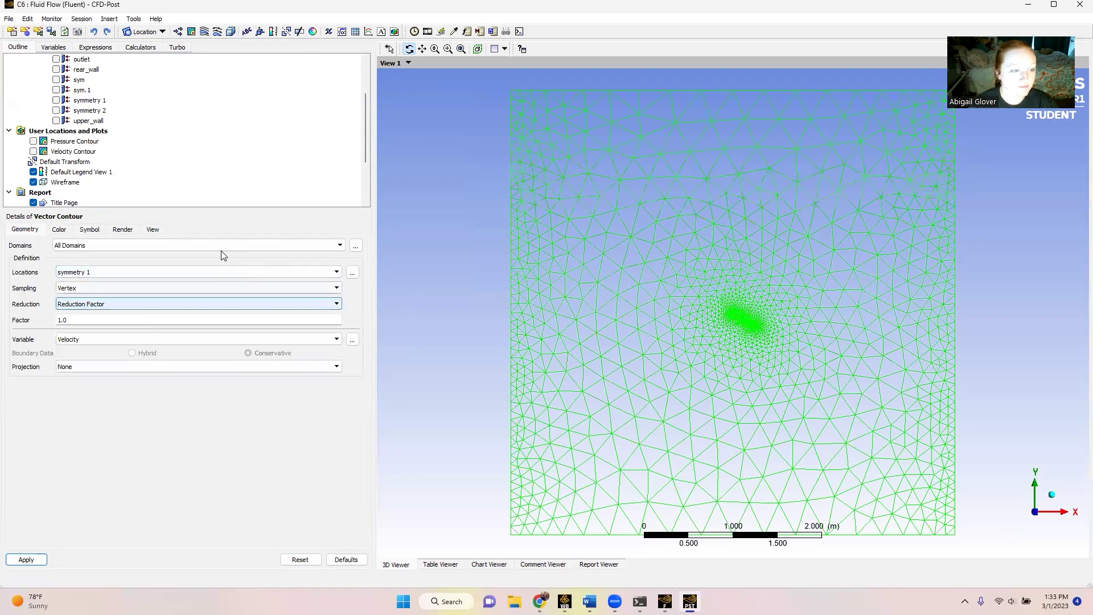
left_click(38, 560)
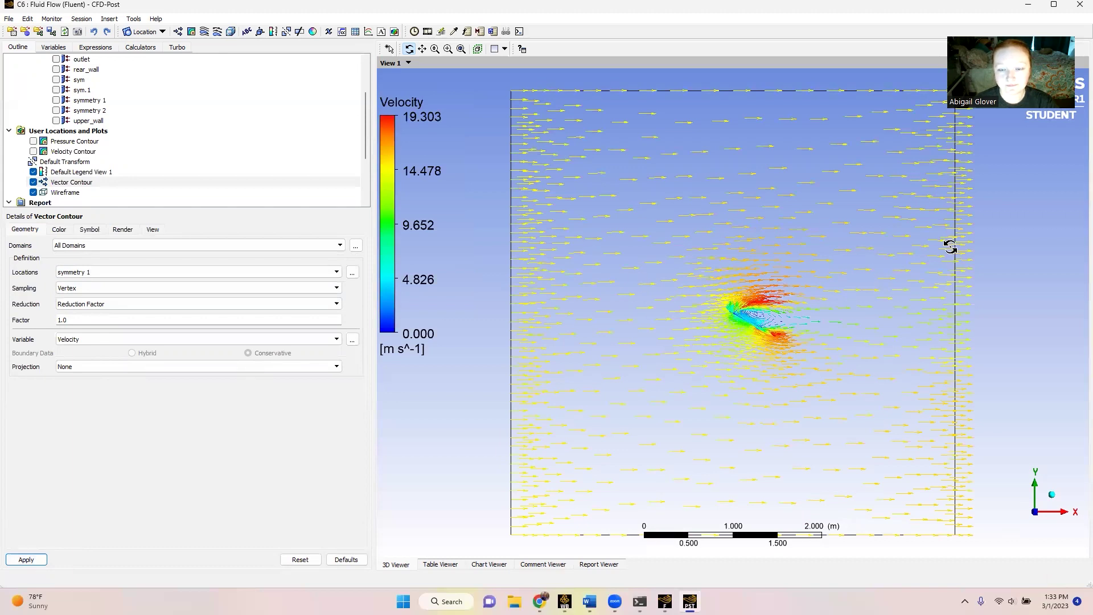
scroll(796, 315, "up", 3)
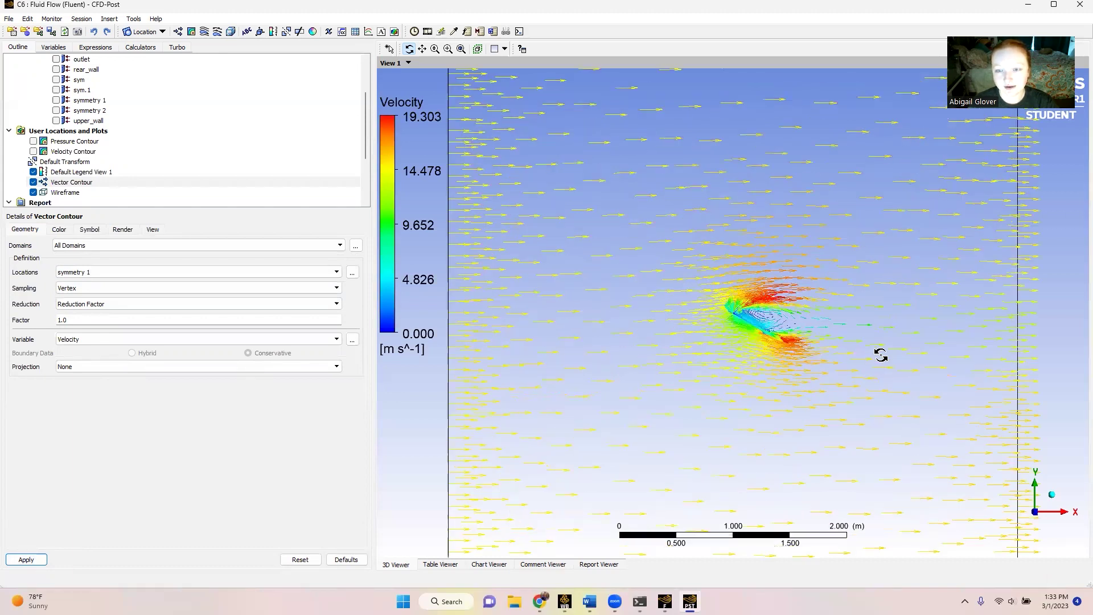
Step: Zoom into and back out of the wake behind the plate to inspect the velocity vectors
scroll(721, 391, "up", 3)
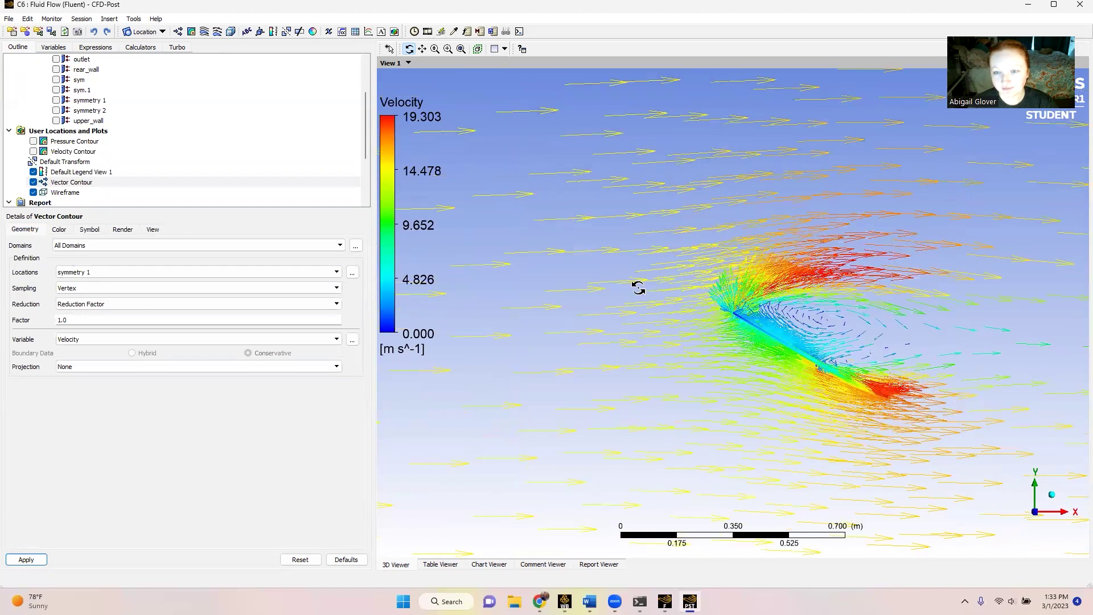
scroll(638, 288, "up", 1)
scroll(914, 393, "down", 2)
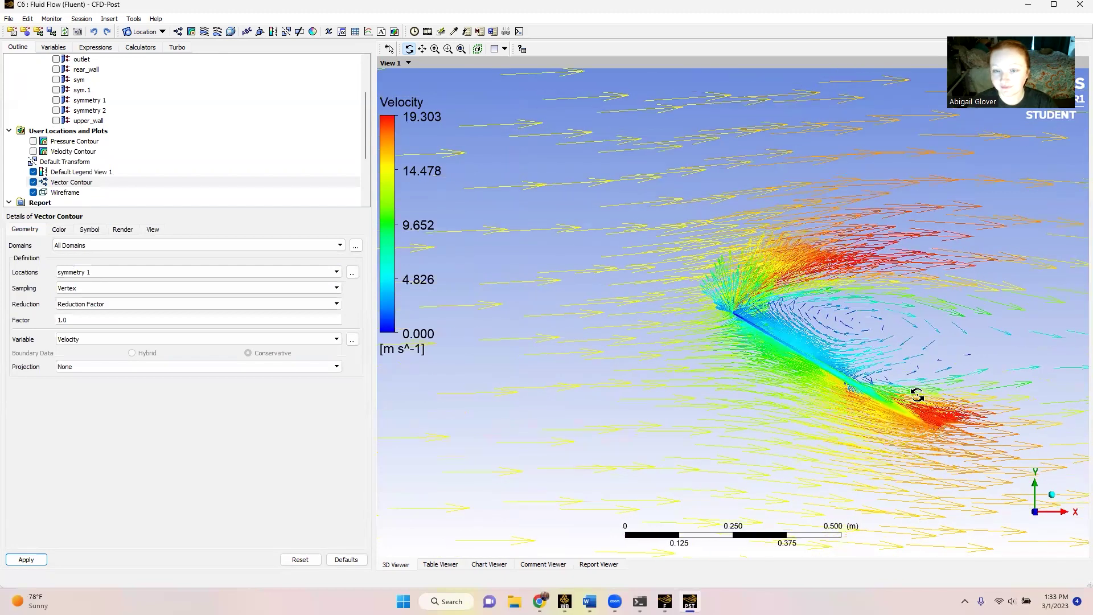
scroll(919, 379, "down", 2)
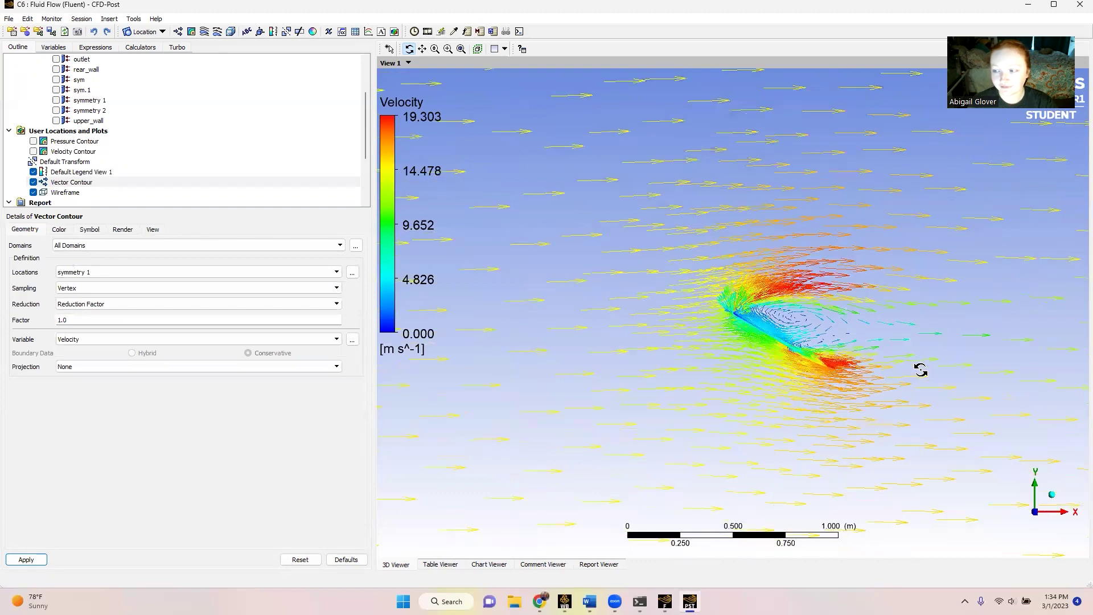
scroll(923, 345, "down", 2)
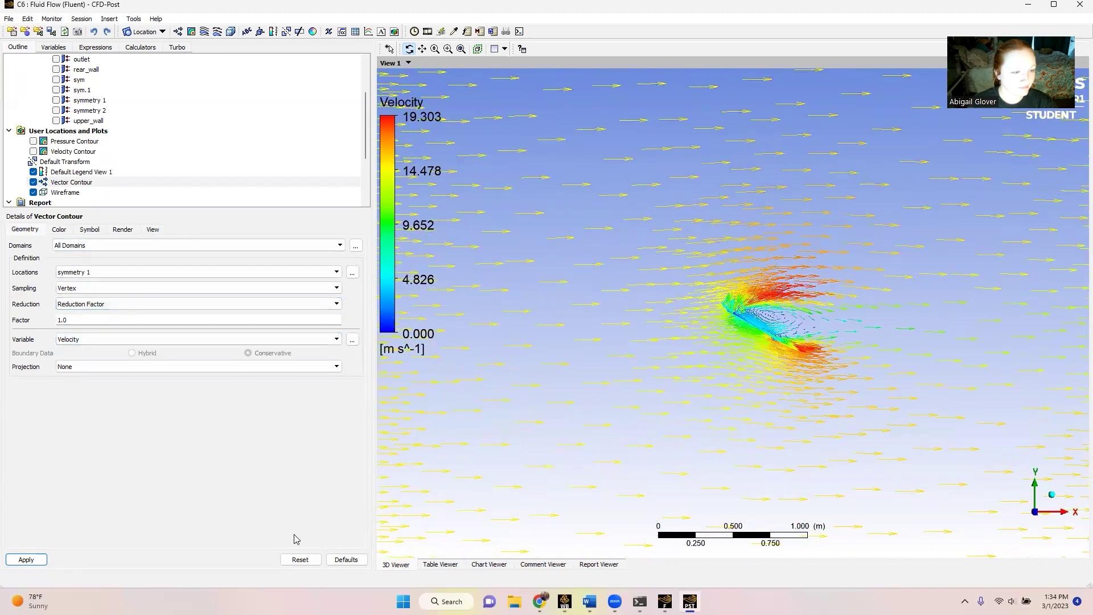
Step: Keep Velocity as the vector variable and minimize CFD-Post
left_click(119, 340)
left_click(119, 341)
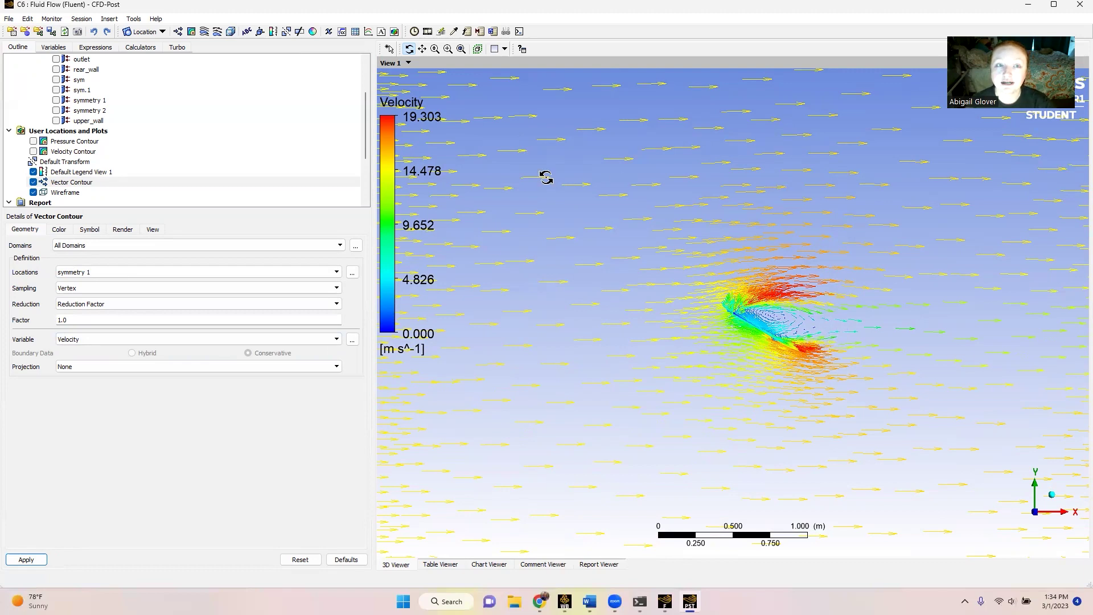
left_click(1026, 9)
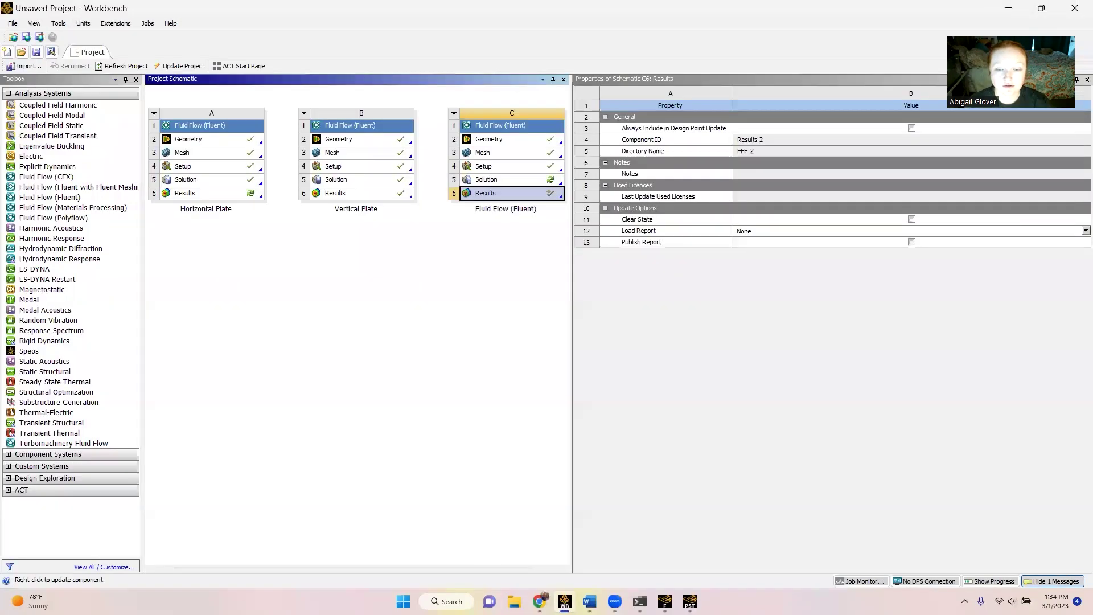
Step: Switch back to the Fluent solver window with Alt+Tab
key("alt+Tab")
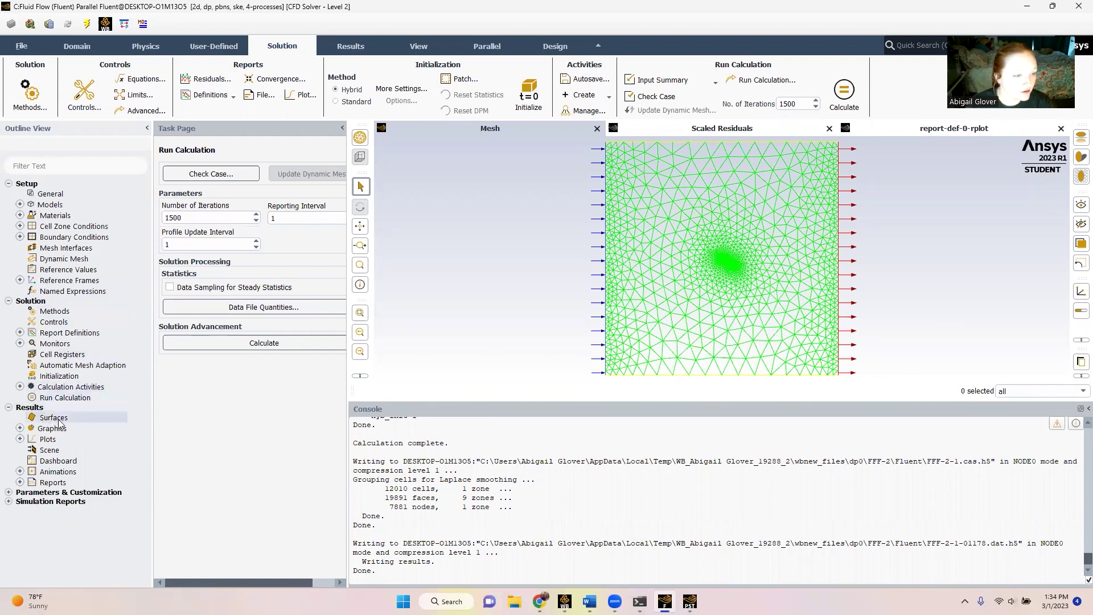
Step: Print the Forces report for all four wall zones and enlarge the console to read the 26.42357 N total
double_click(56, 484)
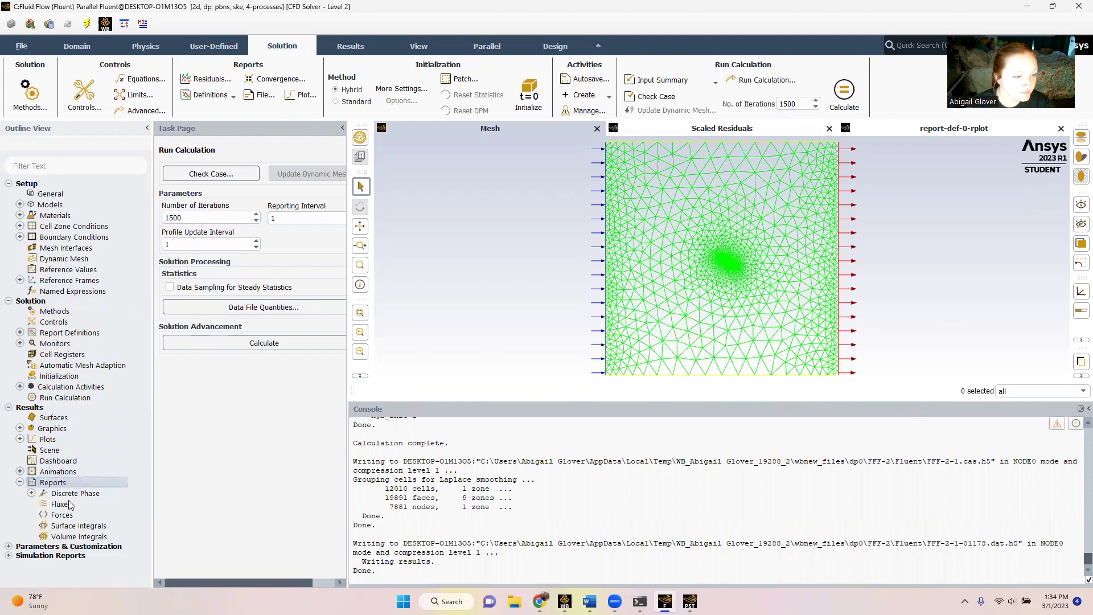
double_click(63, 515)
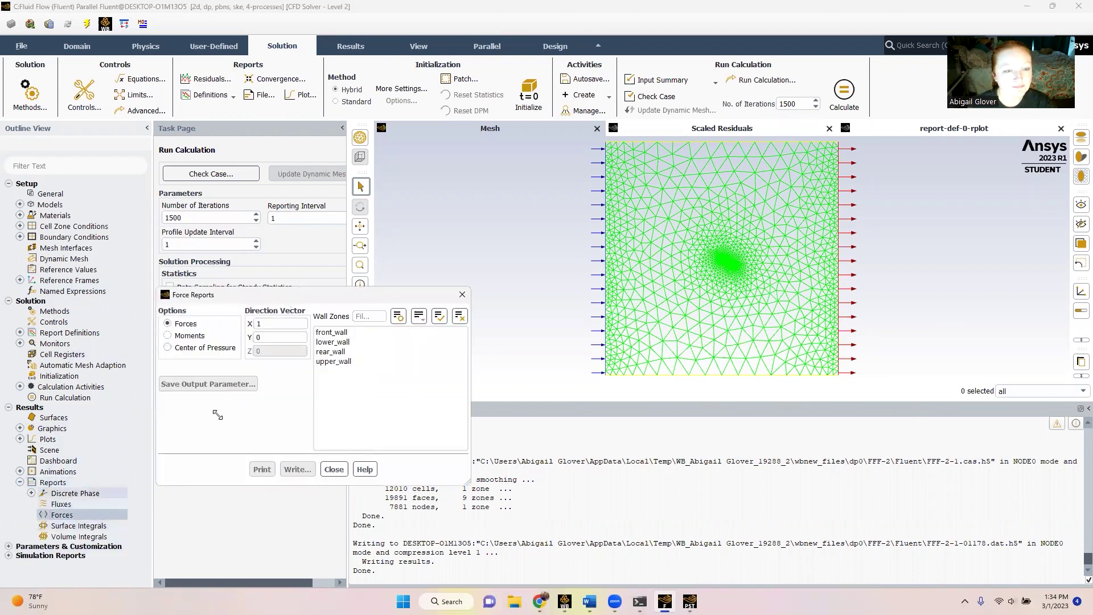
left_click_drag(334, 384, 333, 333)
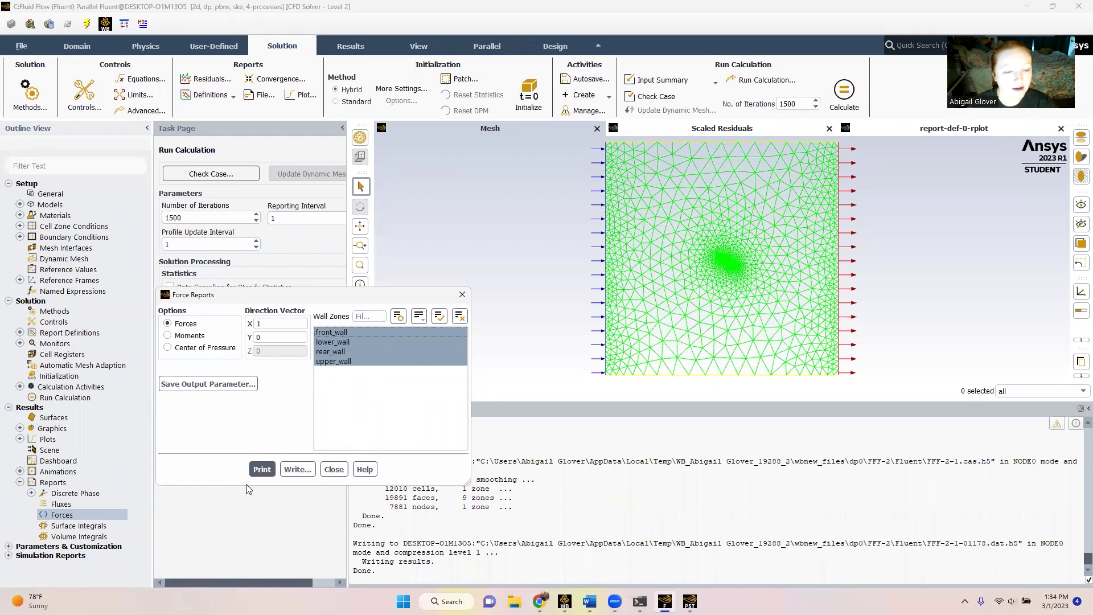
left_click(262, 469)
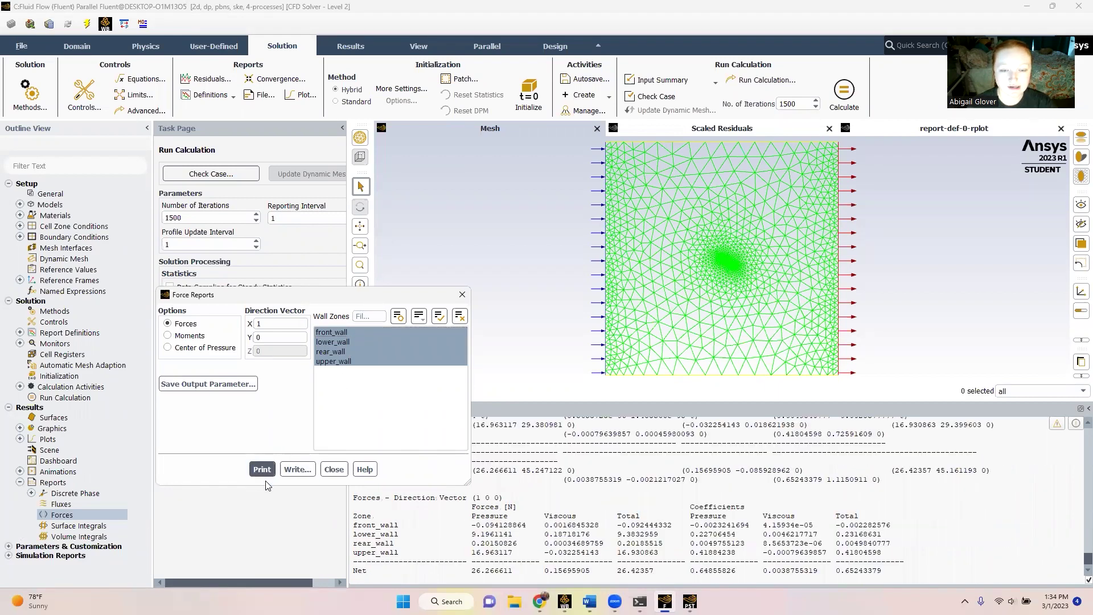
left_click(462, 295)
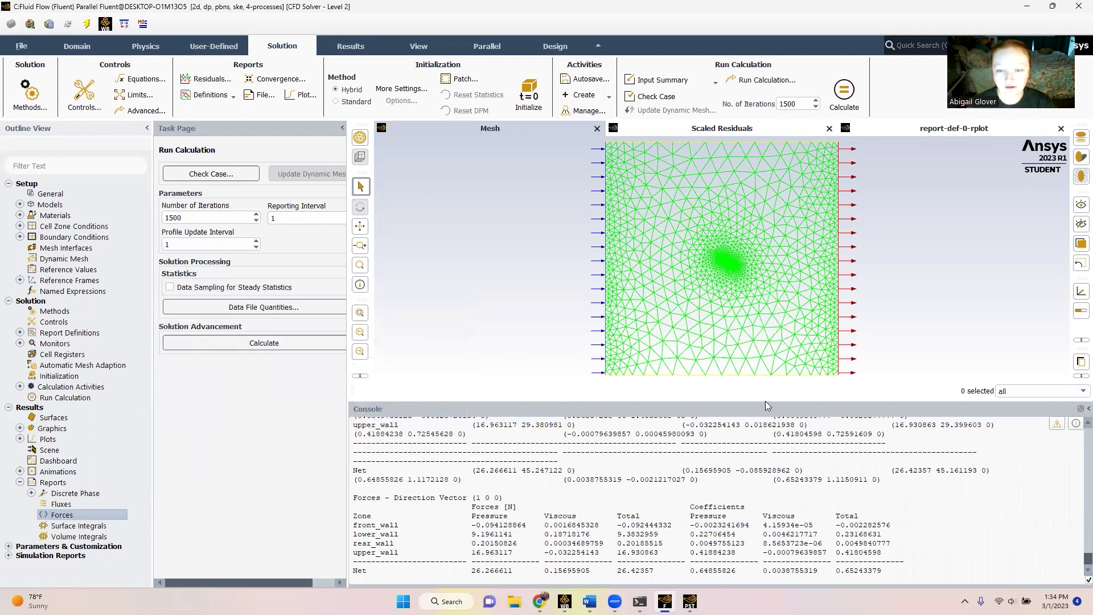
left_click_drag(765, 406, 717, 374)
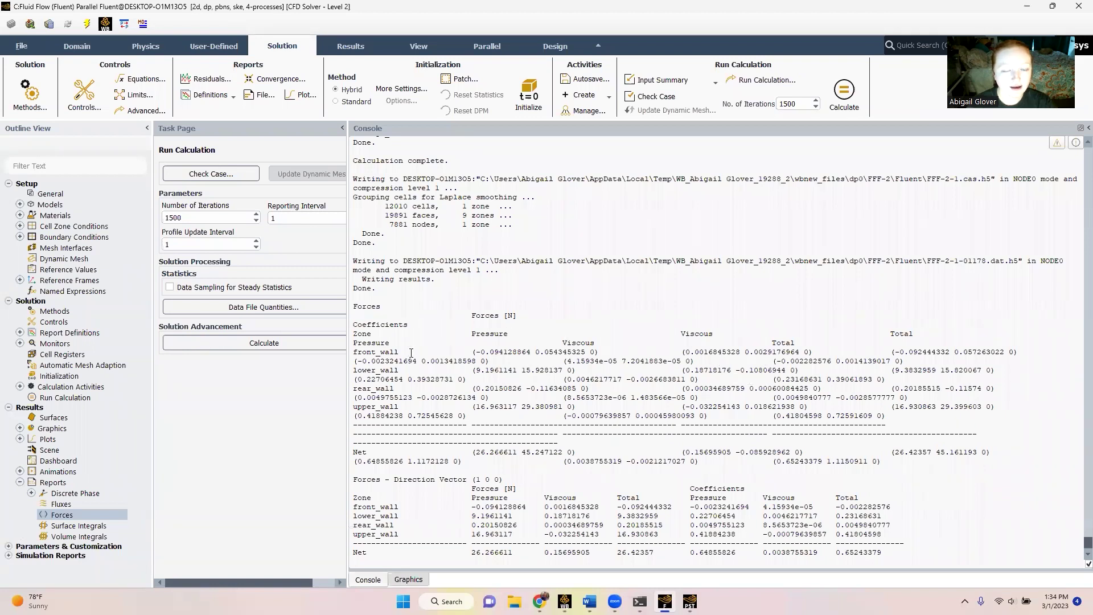